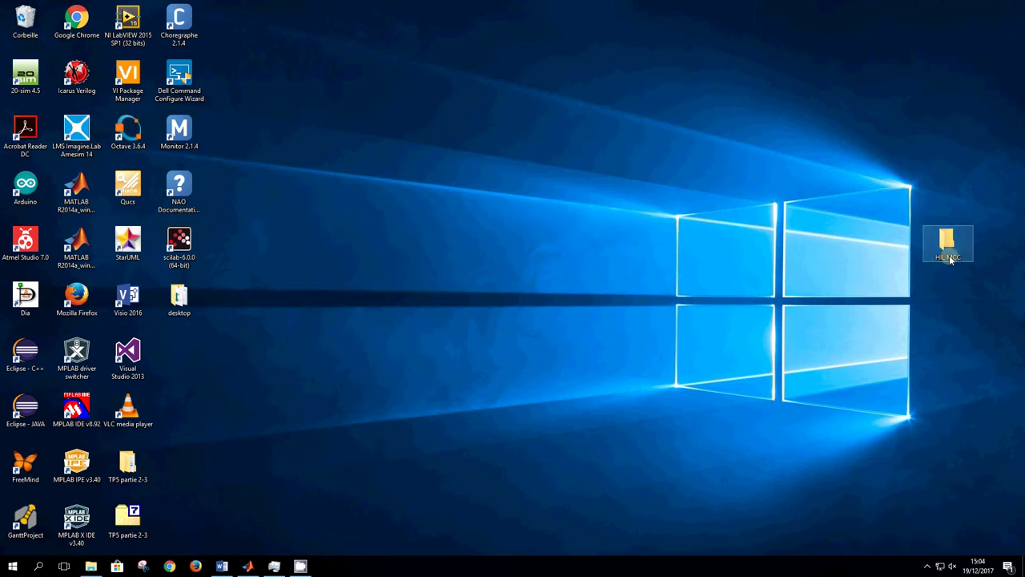
Create a subfolder named "DC Motor" inside the HIL MCC folder and close the folder window
right_click(563, 345)
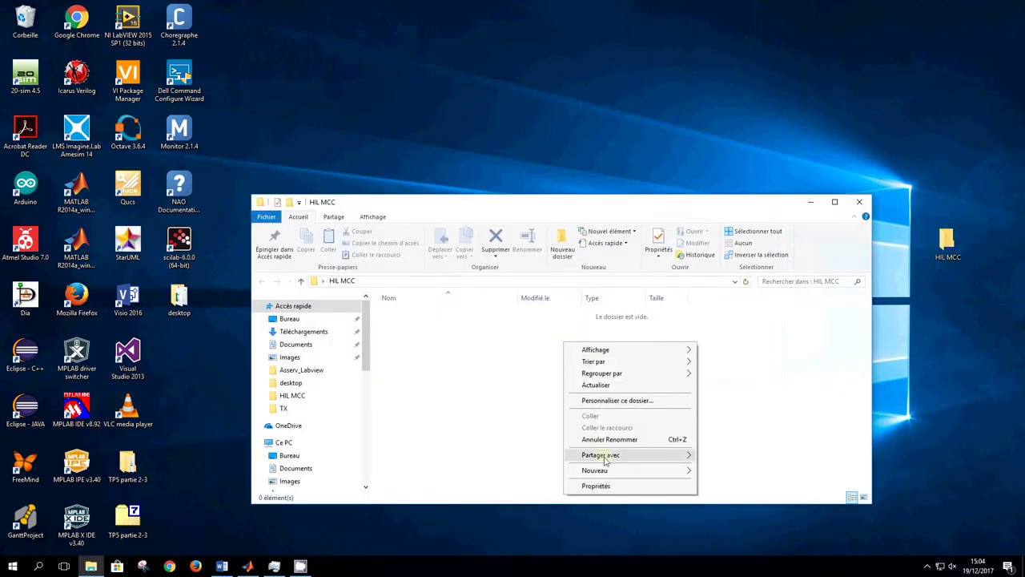
mouse_move(608, 471)
click(749, 266)
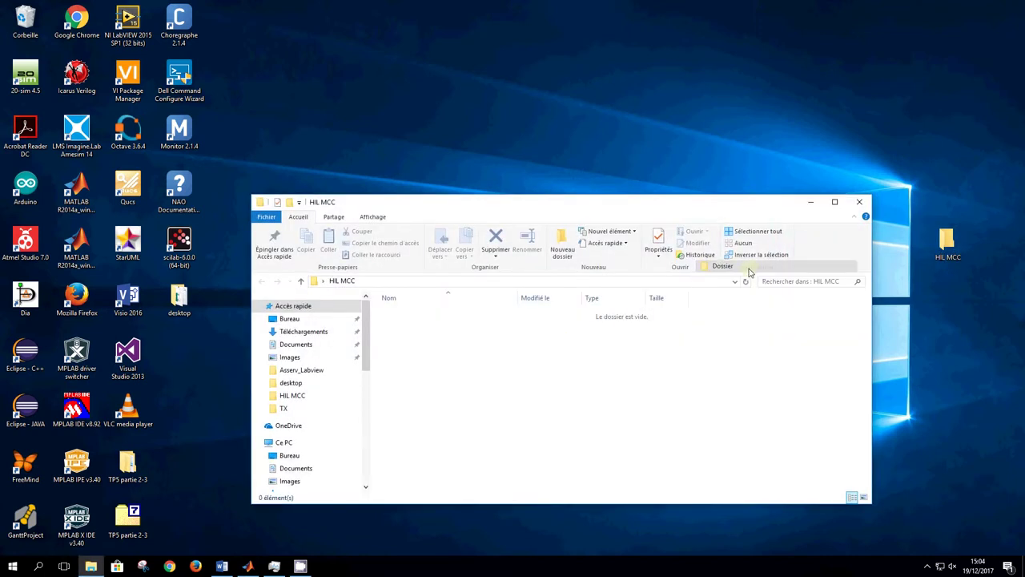
text(DC)
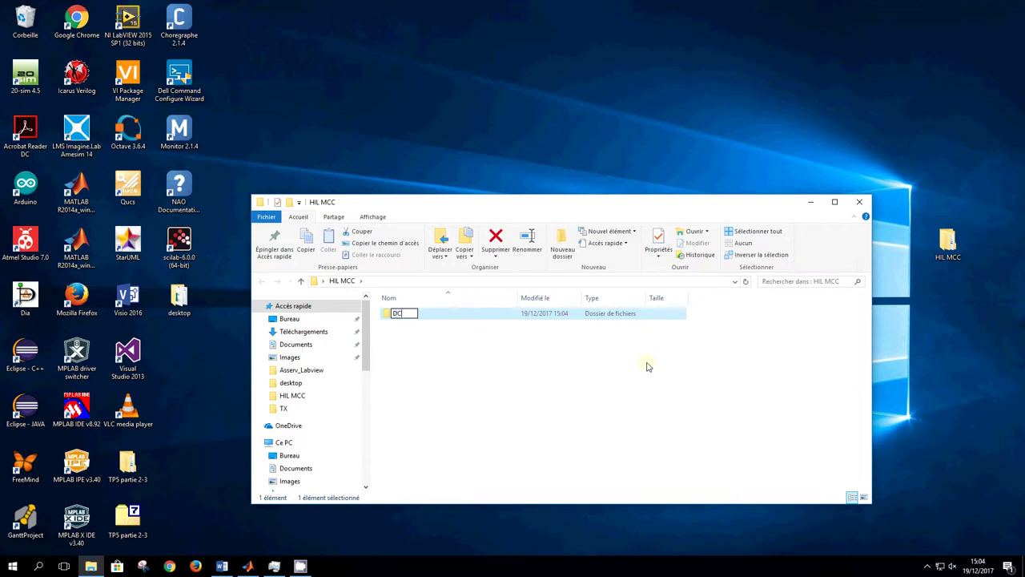
text( Motor)
key(Return)
click(858, 203)
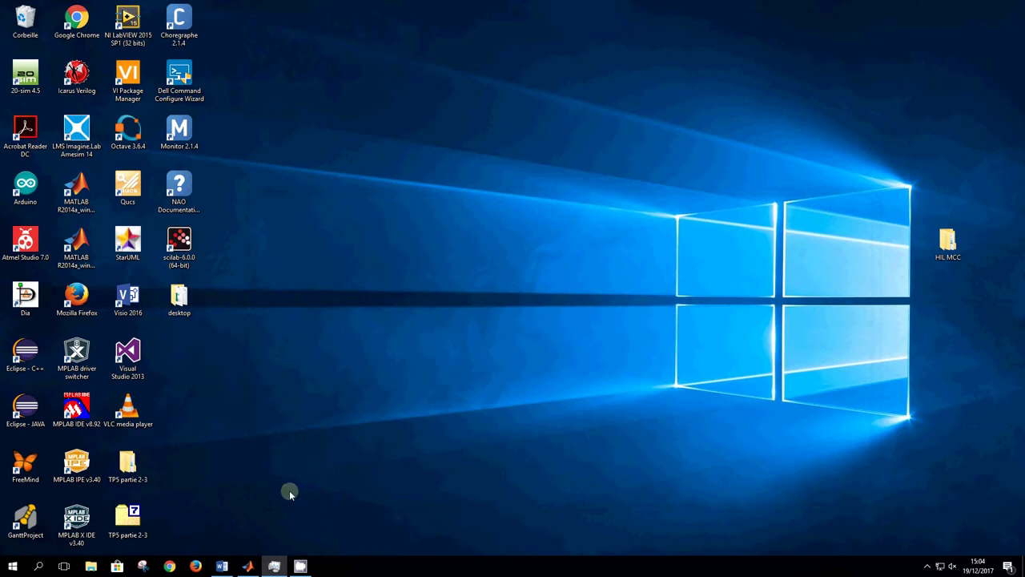
Switch to MATLAB, create a blank Simulink model from the Simulink library, and place the model and library windows side by side
click(247, 566)
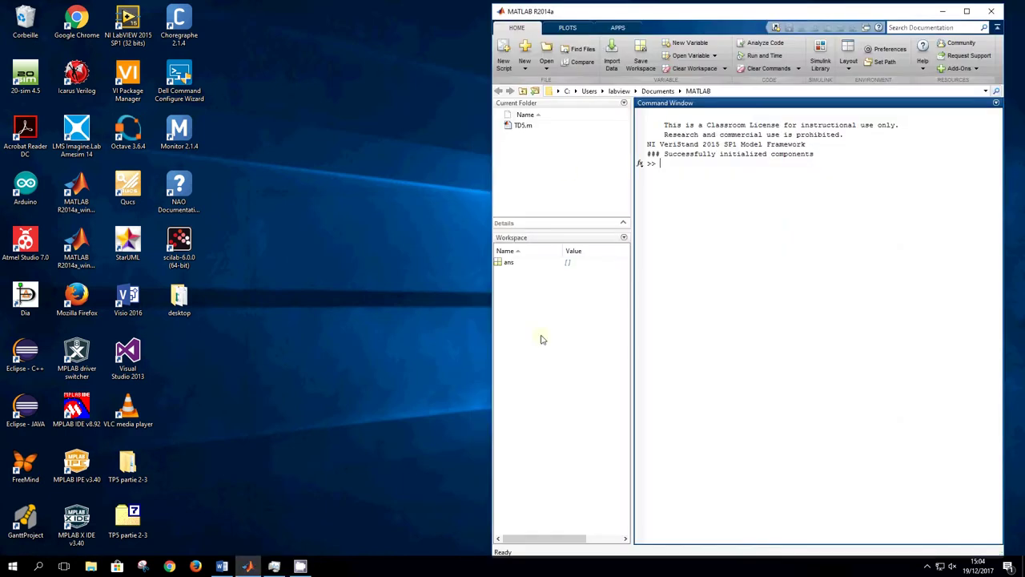
click(821, 54)
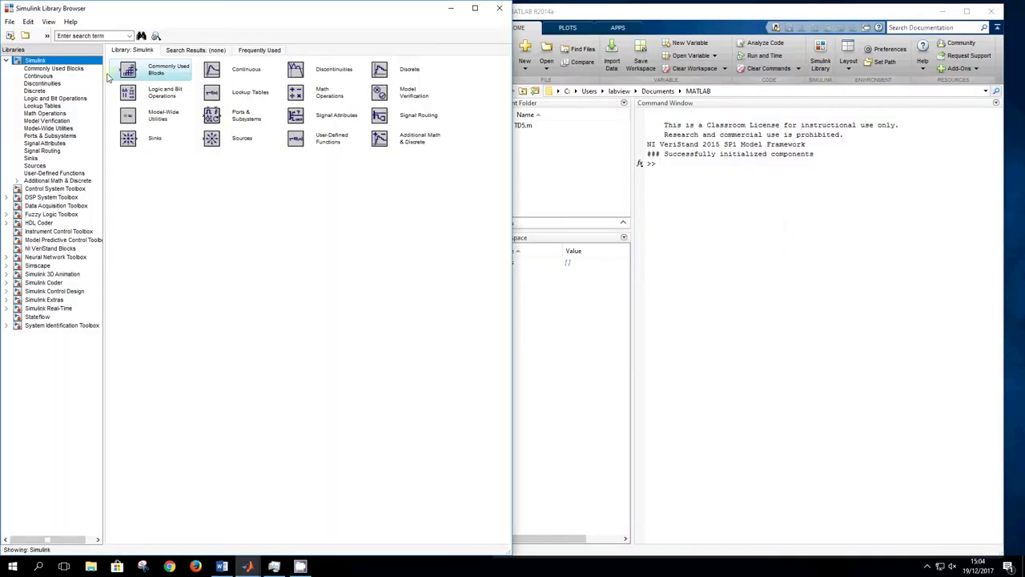
click(9, 22)
mouse_move(48, 37)
click(110, 37)
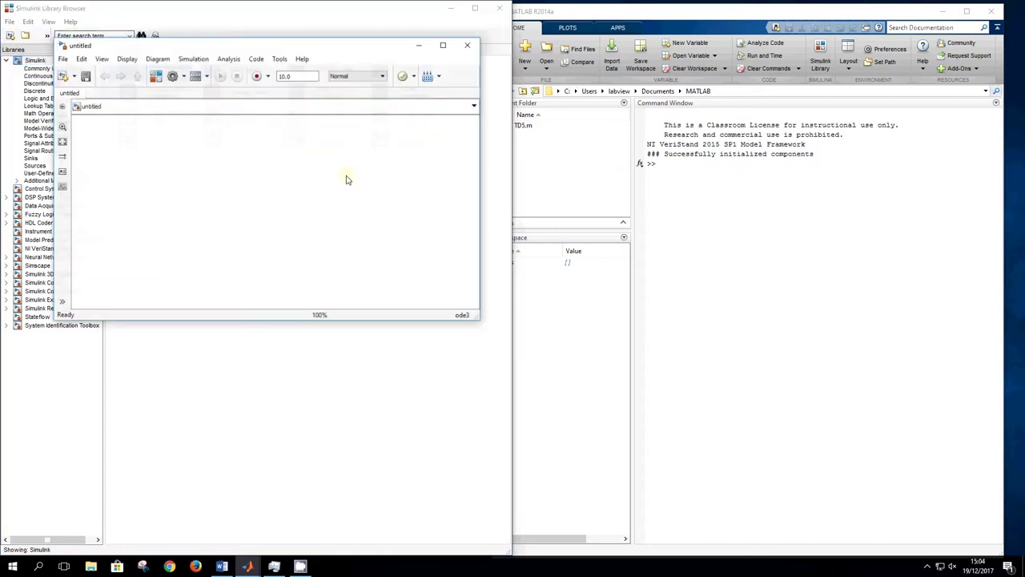
key(super+Left)
key(Return)
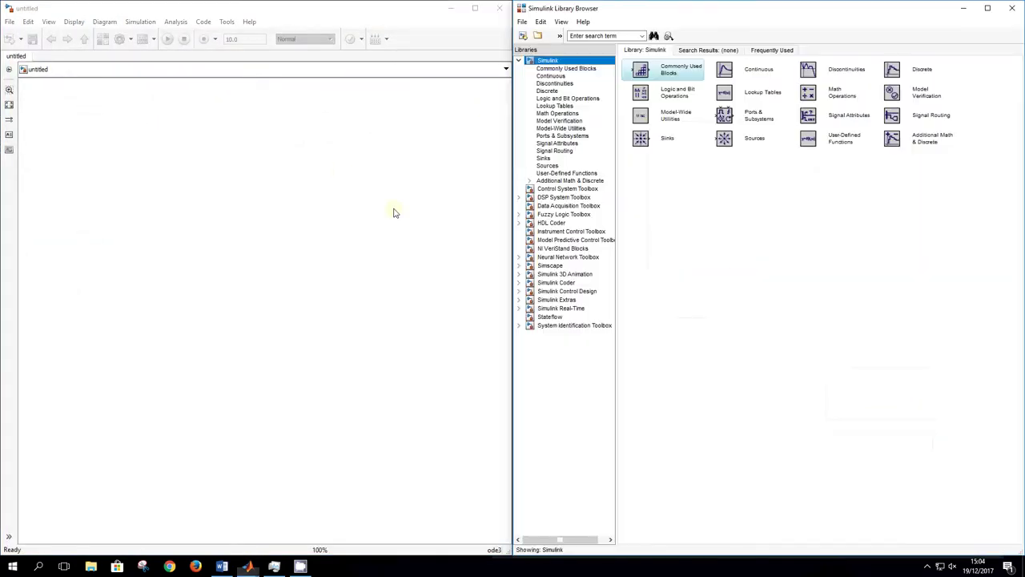
Add a Gain and a Sum block from Commonly Used Blocks and a Transfer Fcn block from Continuous to the model
double_click(664, 72)
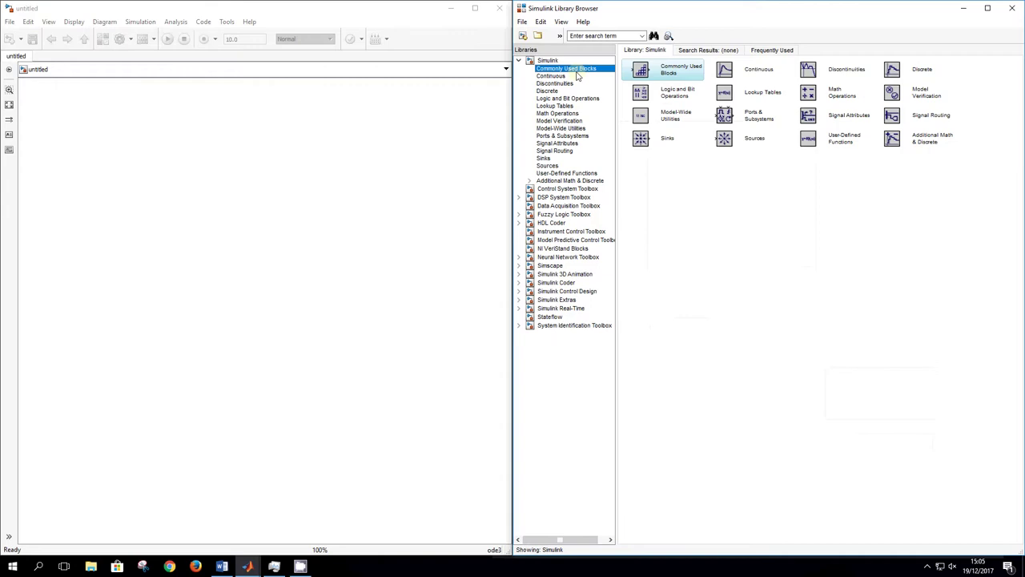
drag(893, 94, 311, 161)
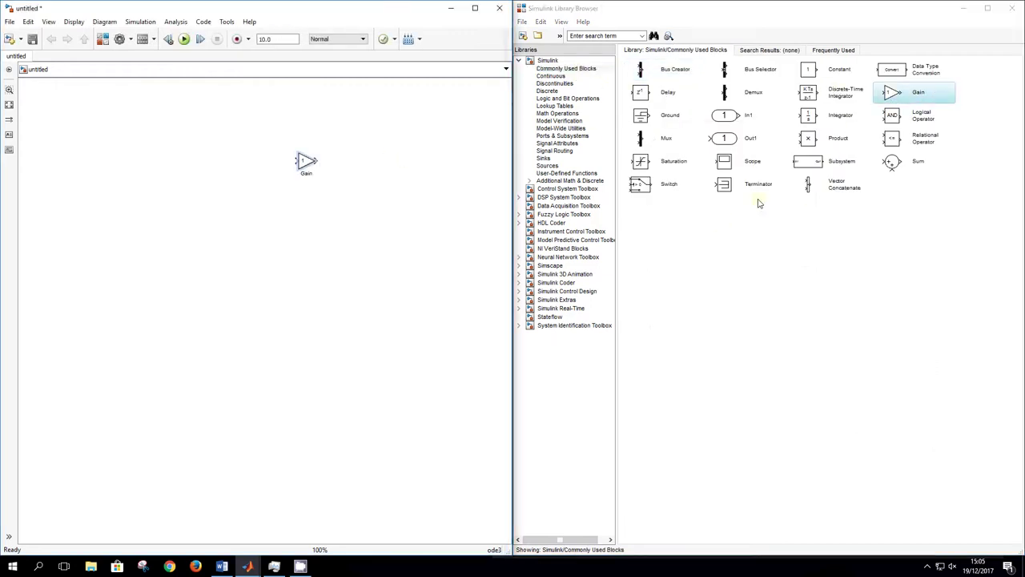
drag(893, 162, 408, 183)
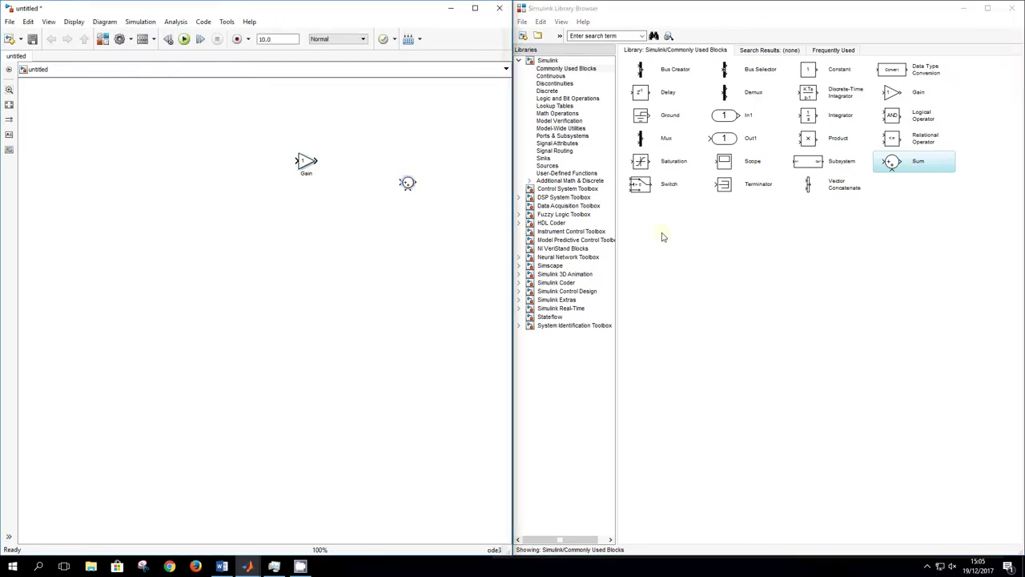
click(552, 76)
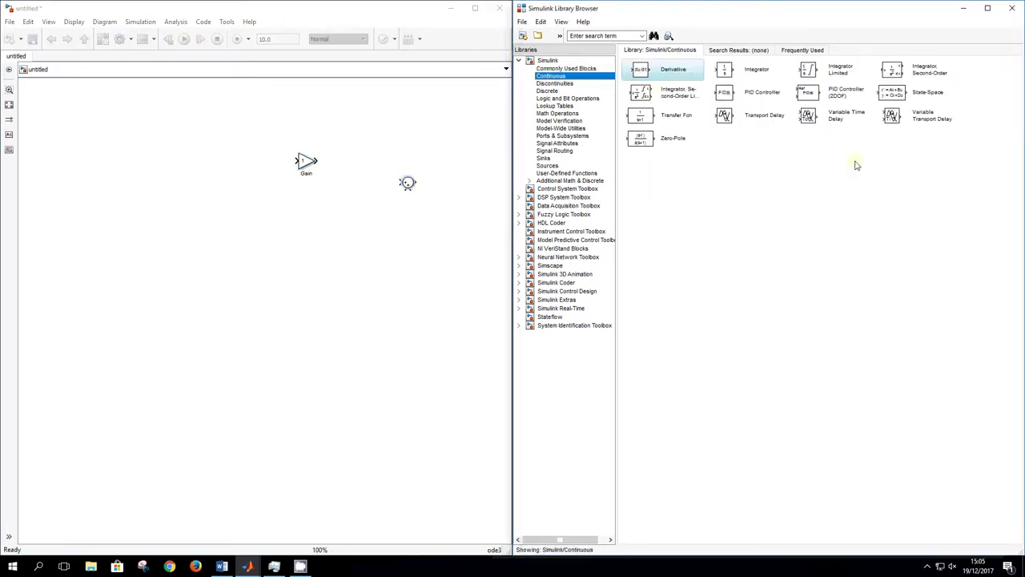
drag(673, 118, 378, 124)
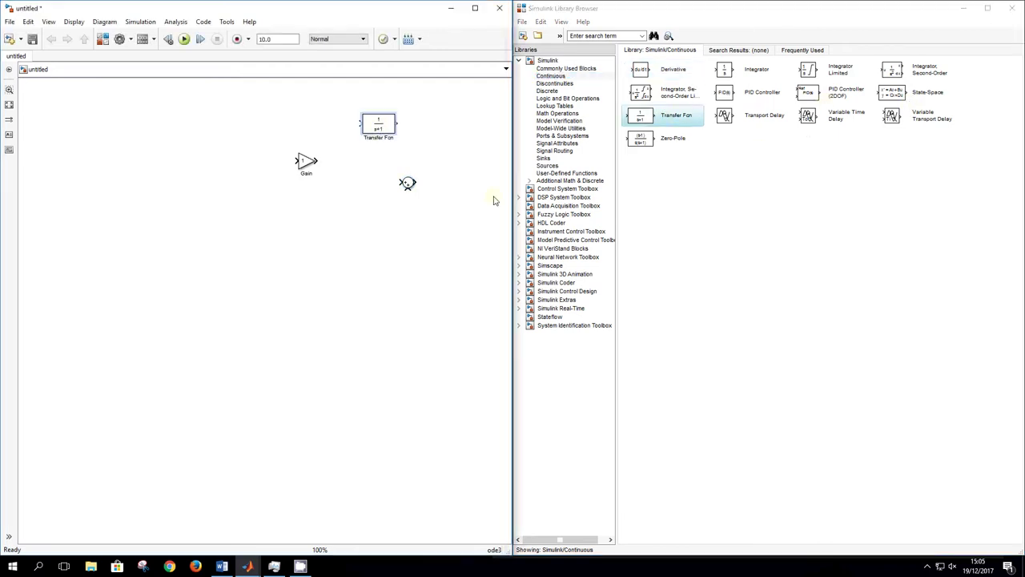
Add the NIVeriStand In1 and NIVeriStand Out1 blocks from the NI VeriStand Blocks library to the model
click(543, 250)
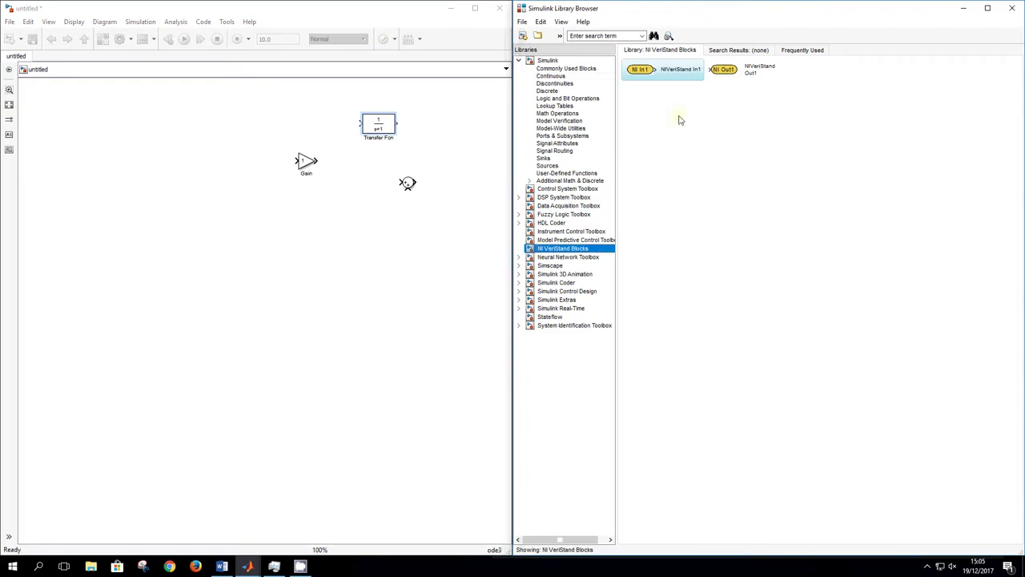
drag(652, 70, 253, 231)
drag(734, 70, 386, 235)
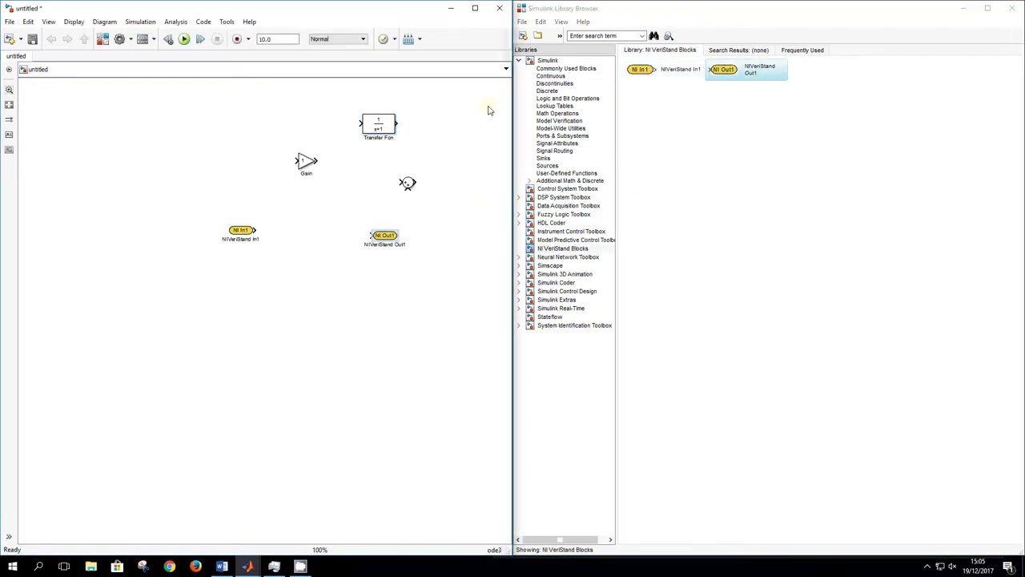
Maximize the model window and save the model as DCMotor_Model in the desktop's HIL MCC > DC Motor folder
click(481, 9)
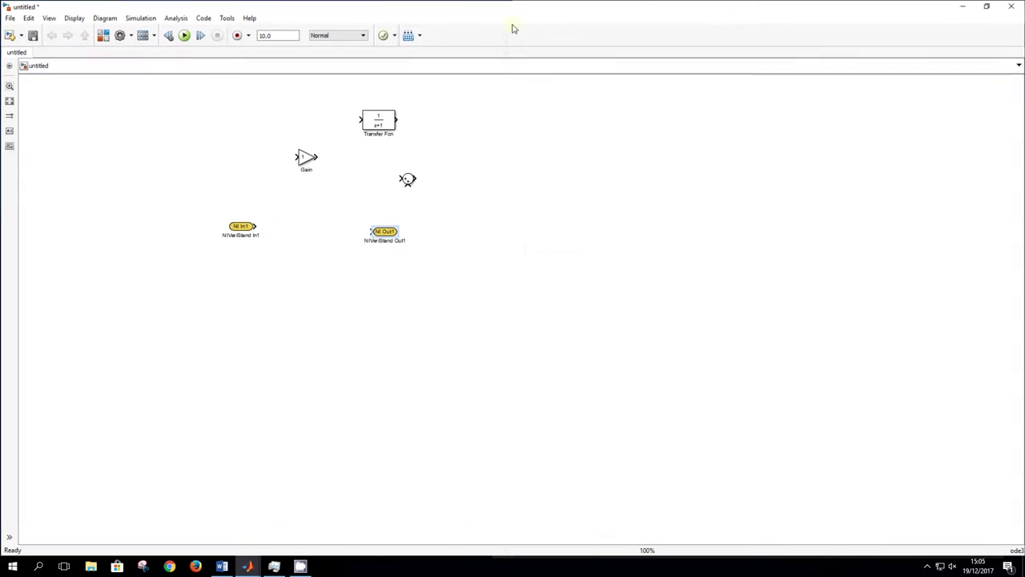
click(8, 17)
click(24, 69)
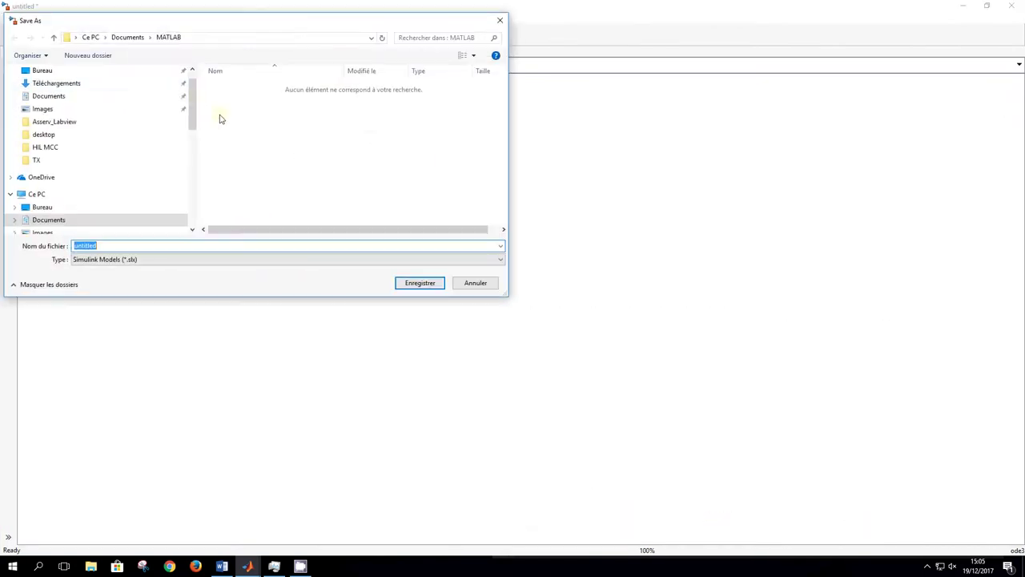
click(44, 71)
double_click(294, 100)
double_click(232, 88)
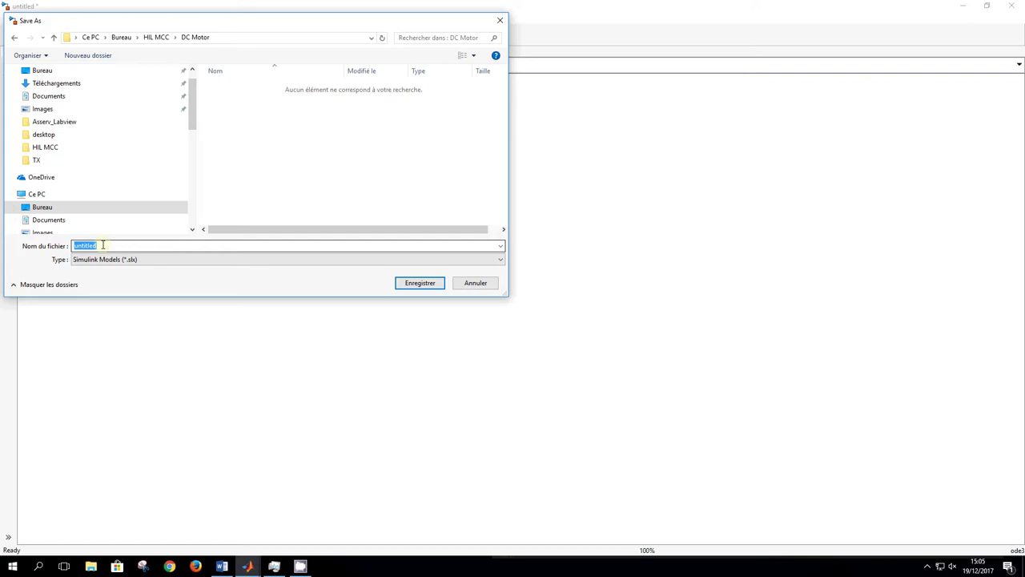
text(DCMotor_Model)
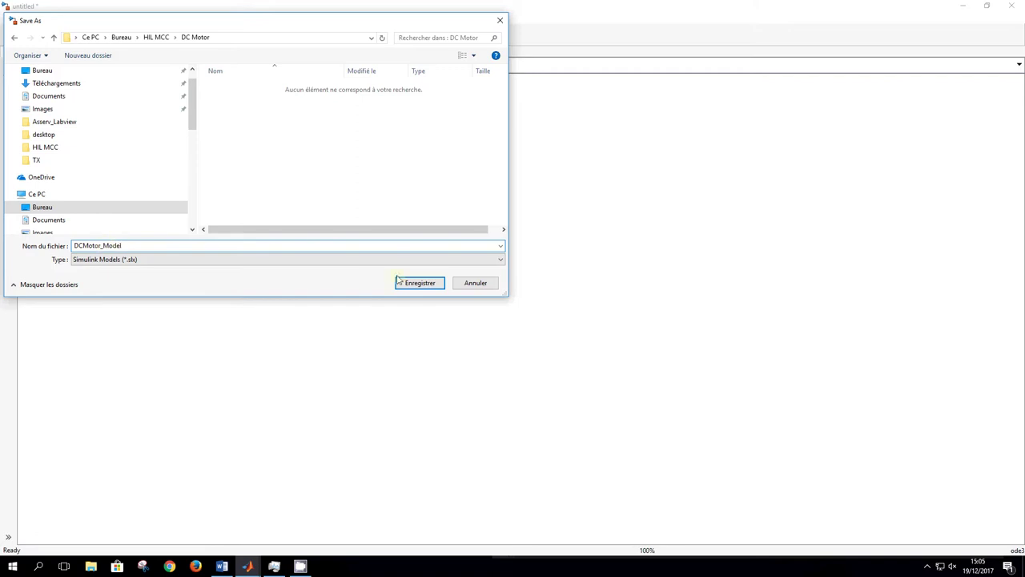
click(416, 283)
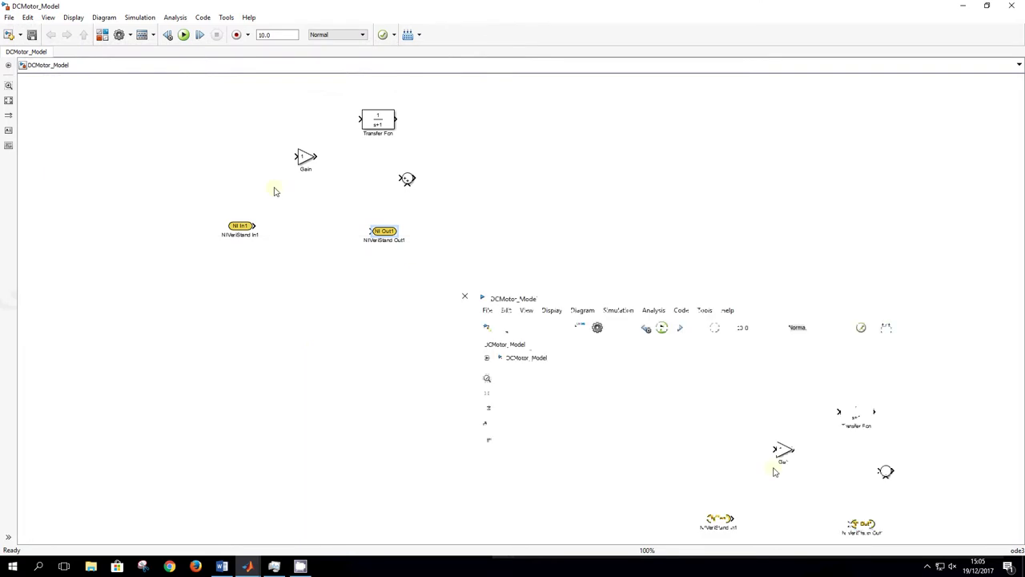
Move the Transfer Fcn block below the Gain block, and place the NIVeriStand input block at the diagram's start, renamed U
scroll(333, 179, up, 1)
drag(369, 106, 334, 206)
scroll(285, 138, up, 1)
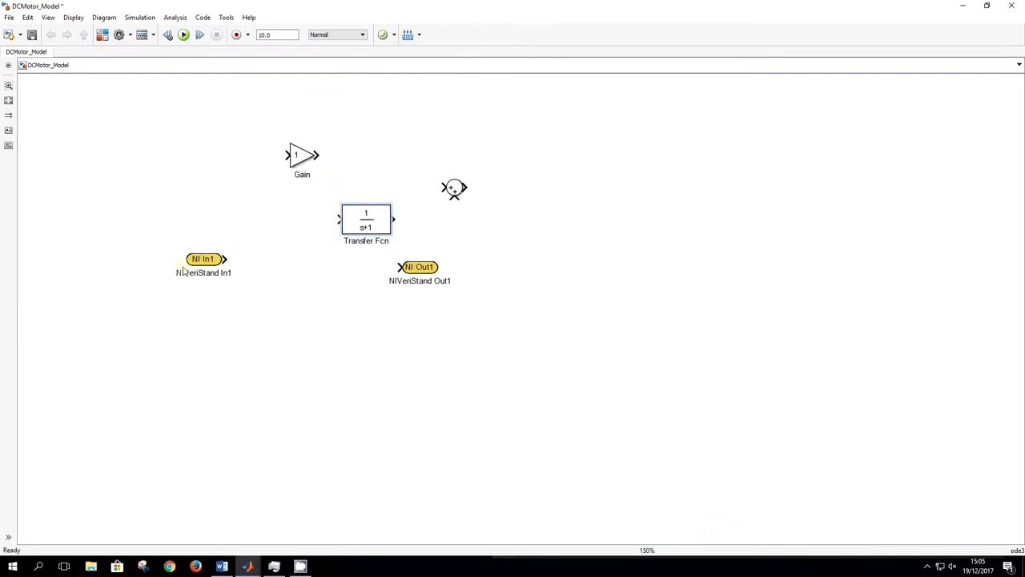
drag(204, 259, 149, 198)
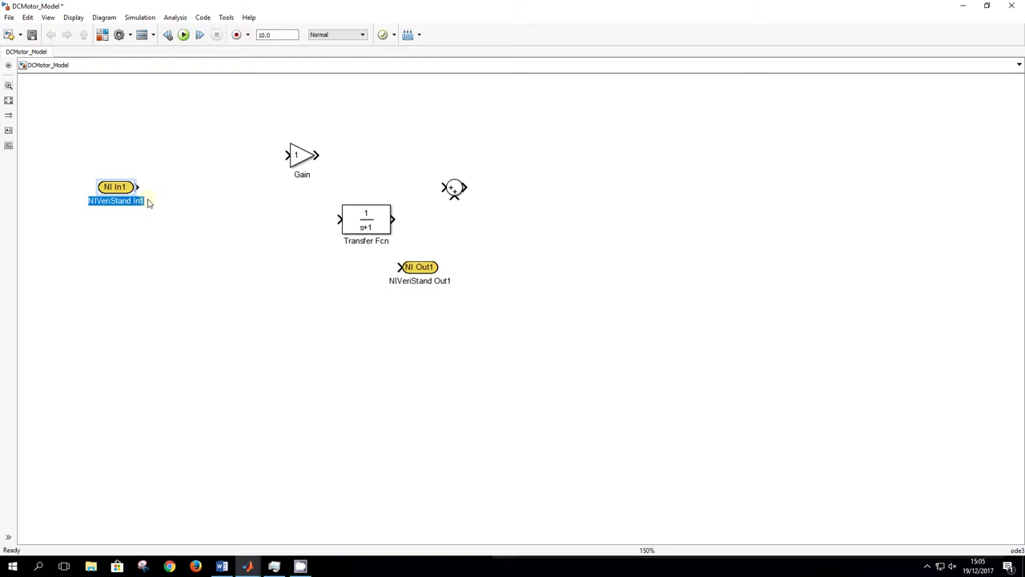
text(U)
Duplicate the Transfer Fcn block beside the U input and set the copy's denominator coefficients to [0 5.53]
drag(346, 207, 203, 177)
double_click(233, 192)
key(Tab)
click(270, 197)
key(Delete)
key(Delete)
text(0)
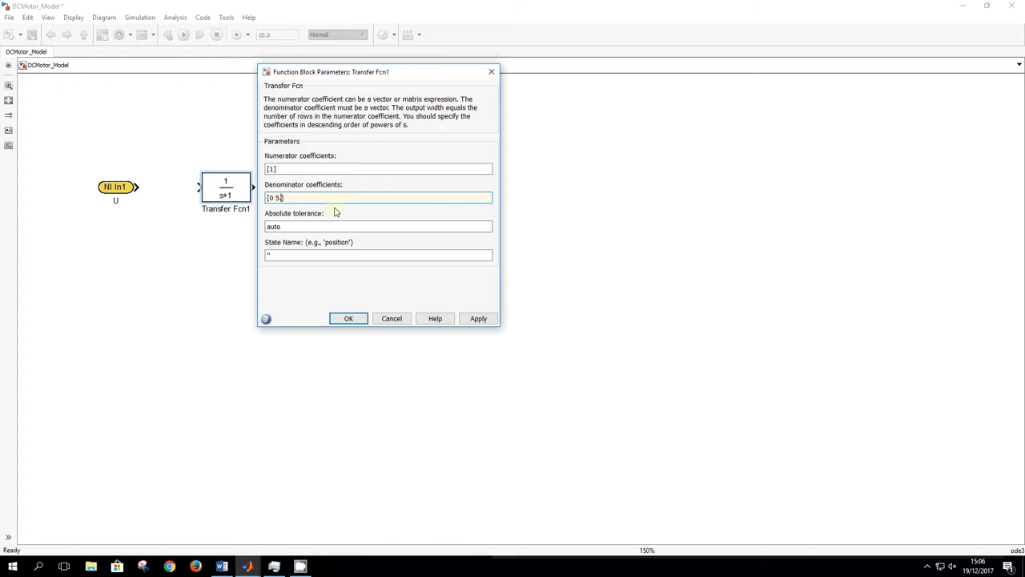
click(345, 318)
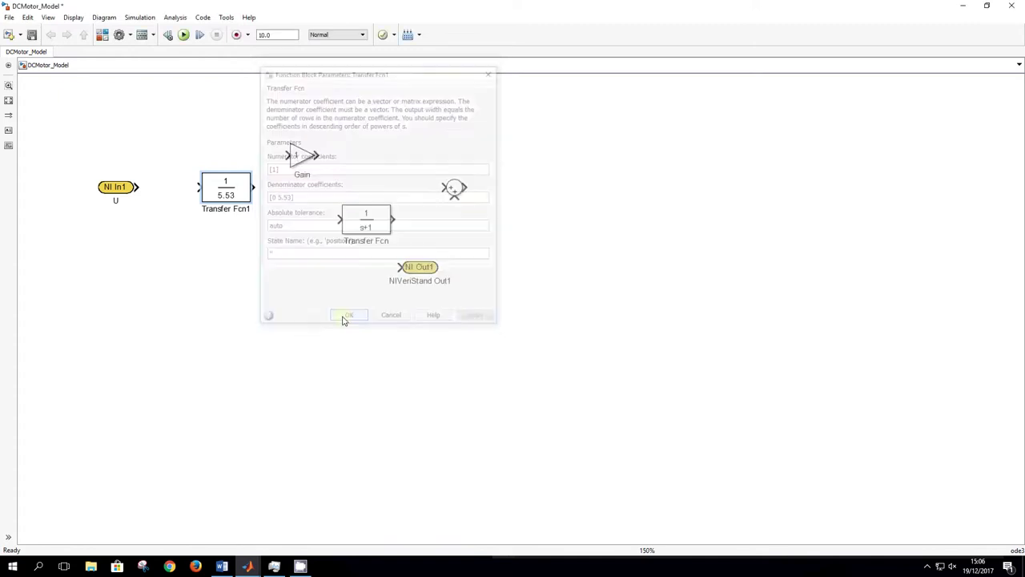
Rename the copied transfer function block 1/R and connect the U input to it
drag(203, 210, 250, 210)
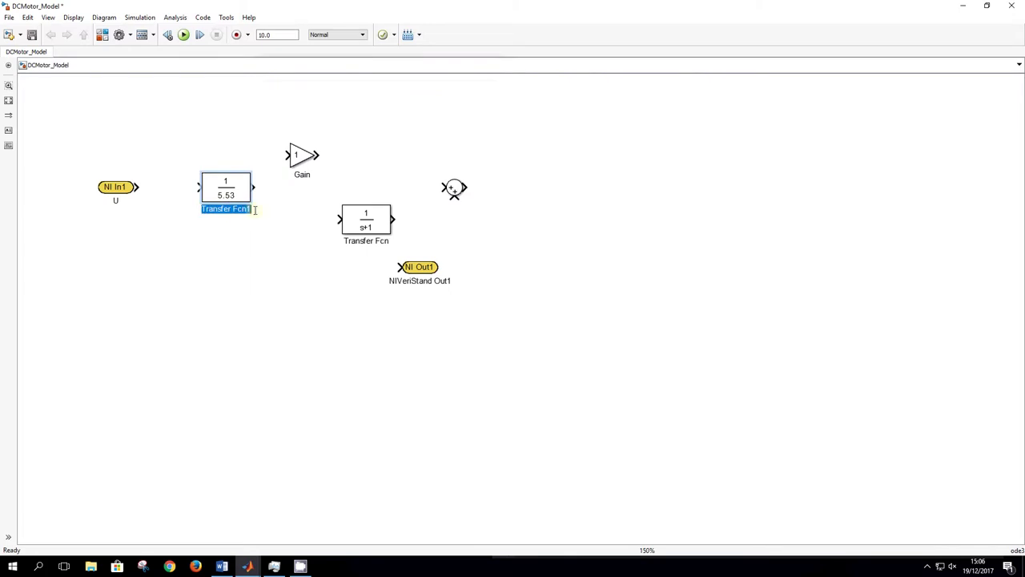
text(1/R)
drag(210, 189, 203, 189)
drag(140, 189, 191, 187)
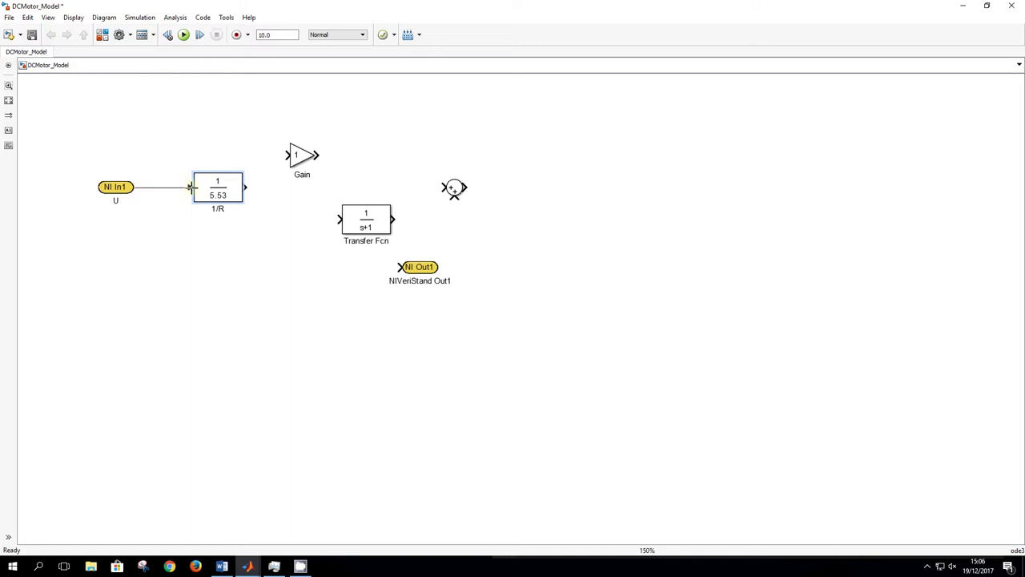
Duplicate the Gain block and rename the original Kc
click(295, 155)
key(ctrl+c)
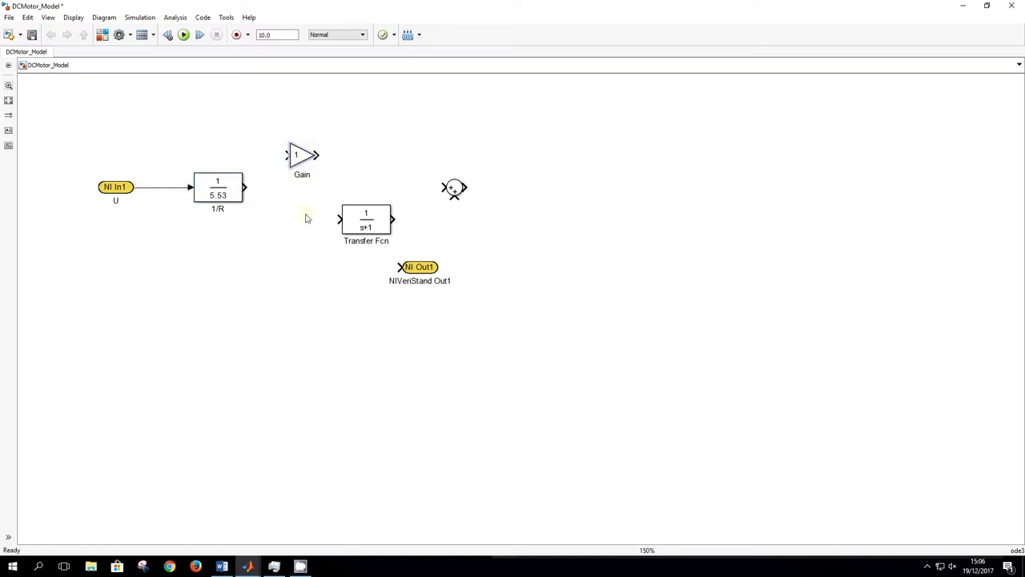
key(ctrl+v)
drag(296, 174, 311, 174)
text(Kc)
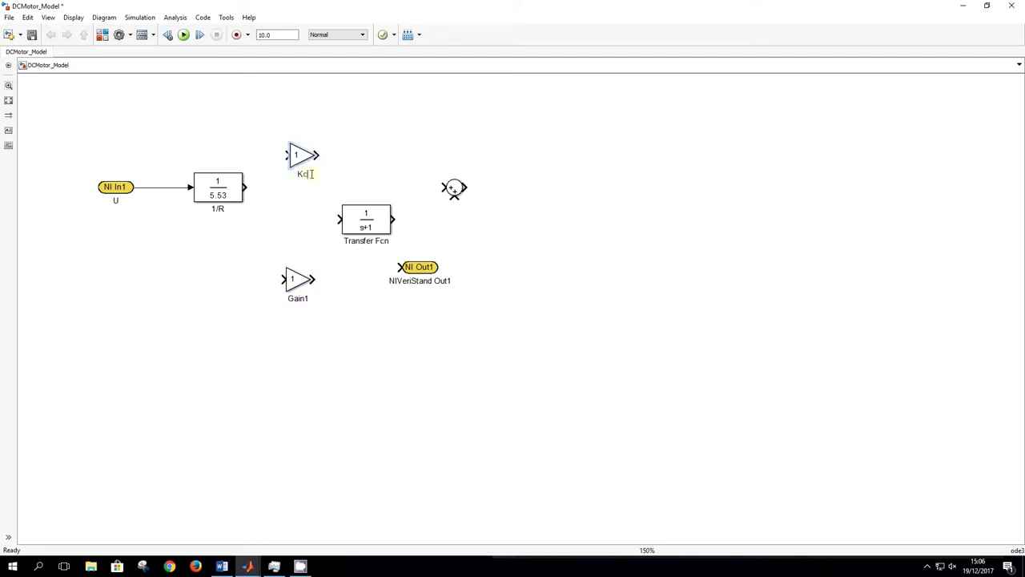
Set the gain of the Kc block to 1.09e-2
double_click(296, 154)
text(1.09e-2)
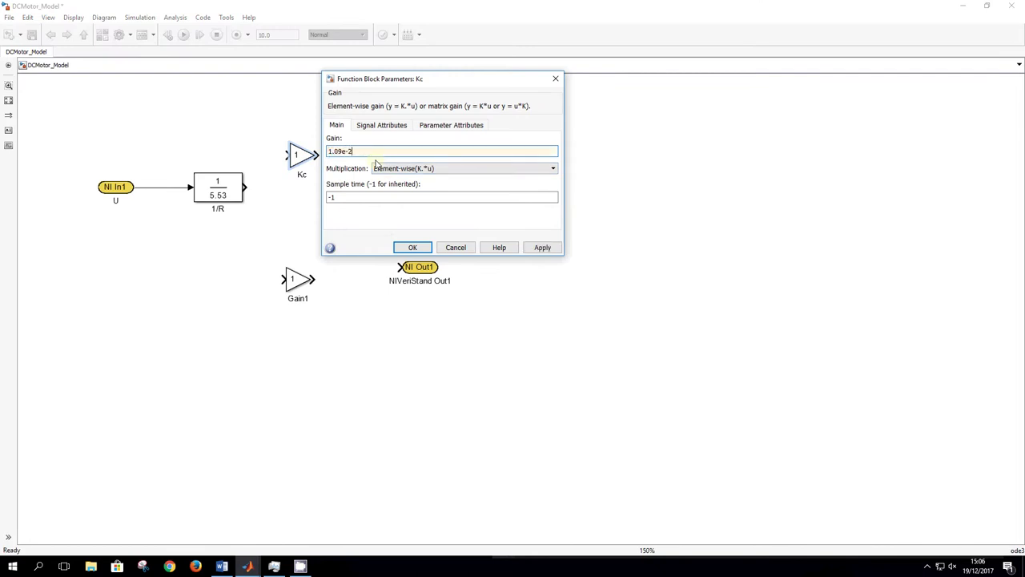
click(413, 246)
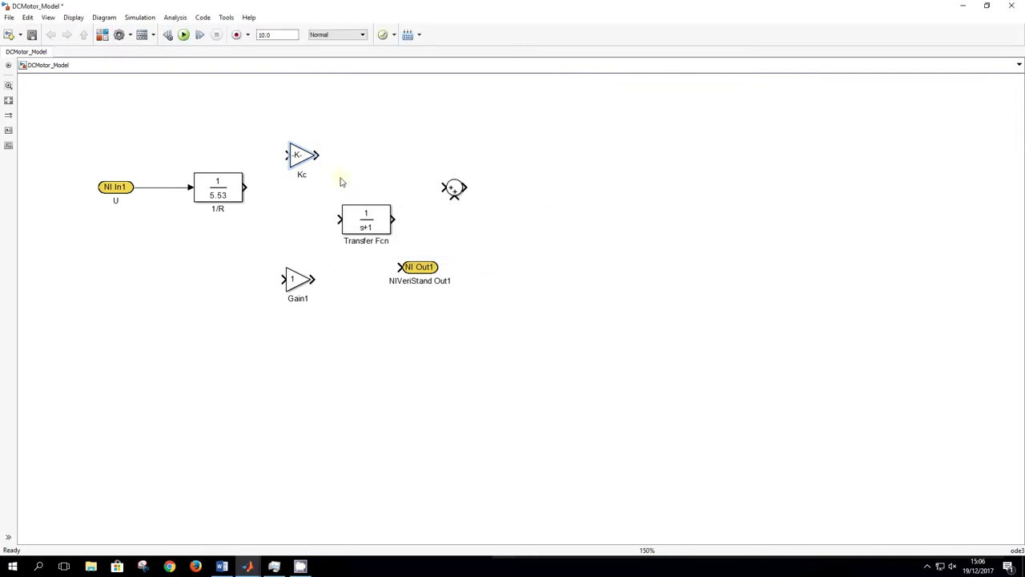
Enlarge the Kc block so its gain value fits, and connect the 1/R block's output to its input
drag(317, 166, 321, 208)
double_click(316, 196)
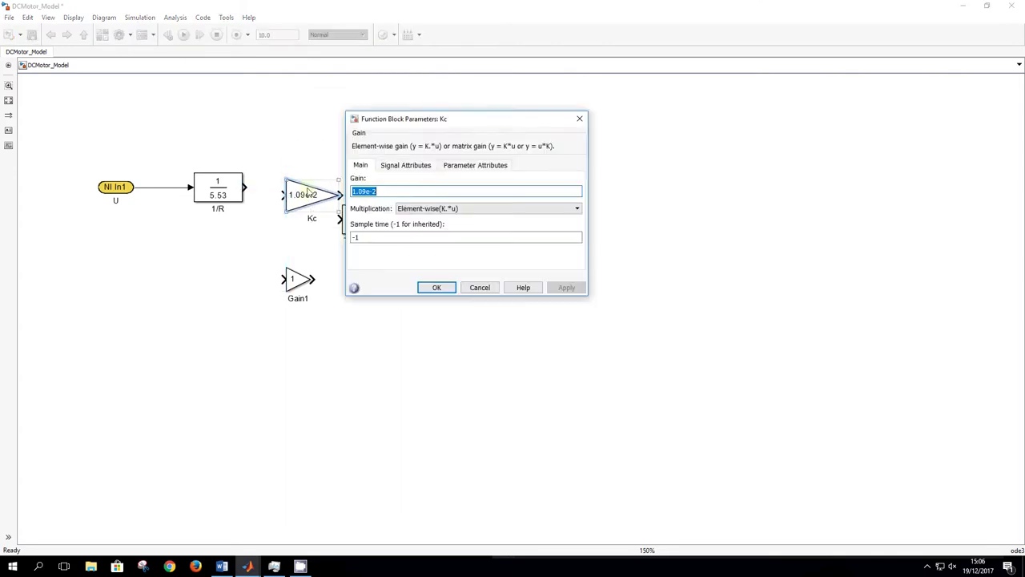
click(579, 119)
drag(318, 204, 243, 187)
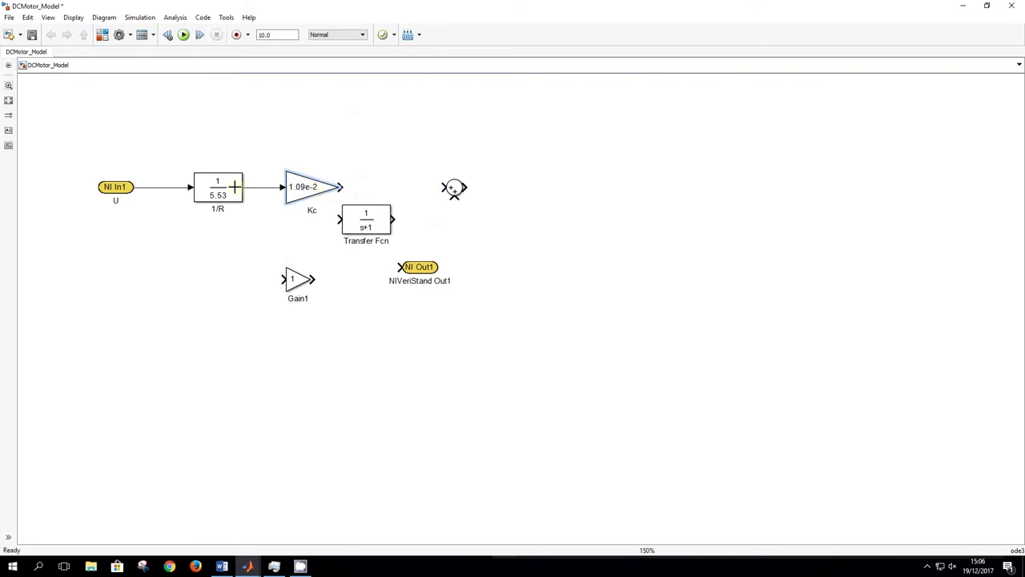
Move the Sum and Transfer Fcn blocks farther along the Kc row to make room, and duplicate the Sum block
drag(454, 189, 574, 188)
drag(365, 214, 433, 183)
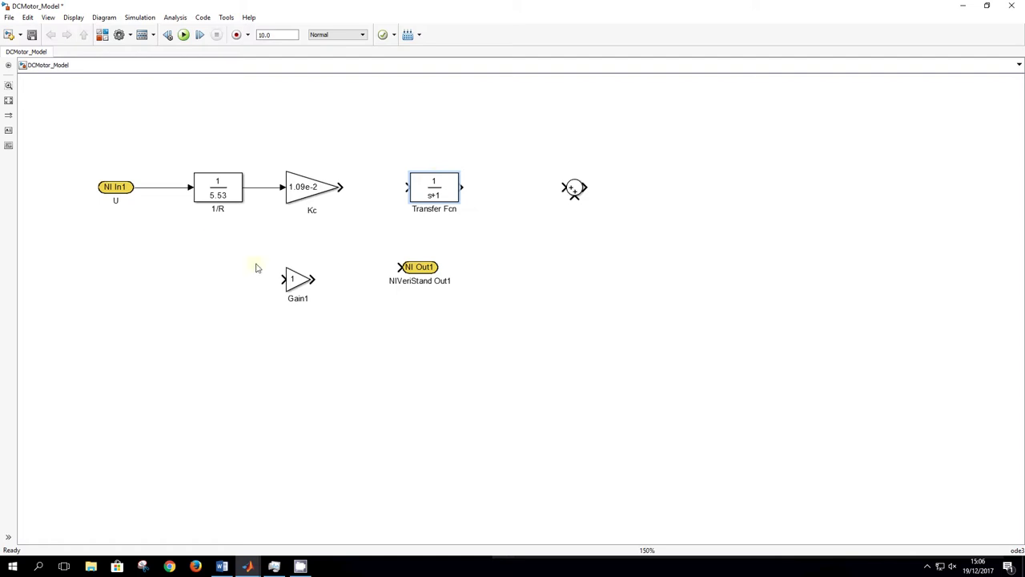
click(573, 187)
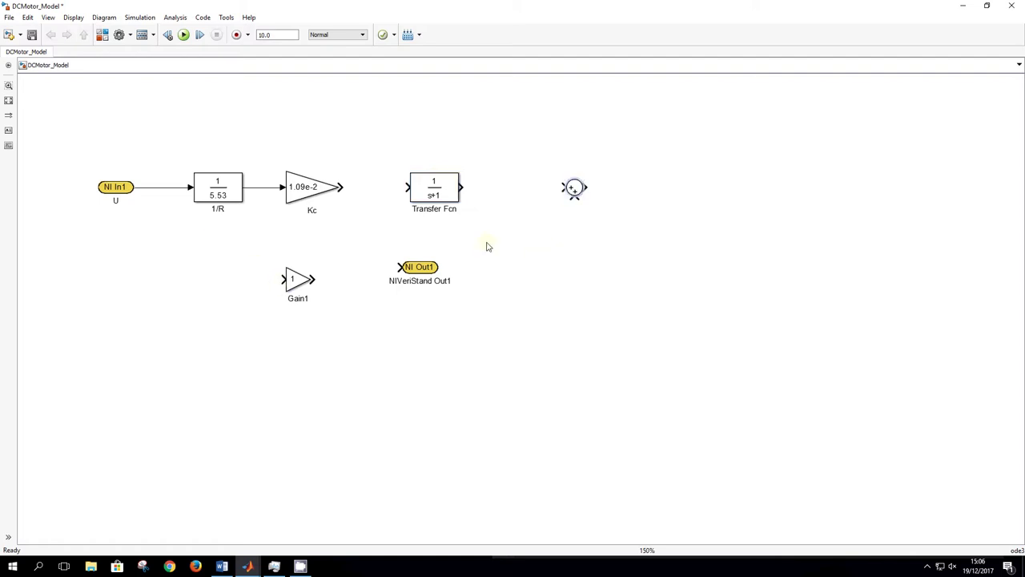
key(ctrl+v)
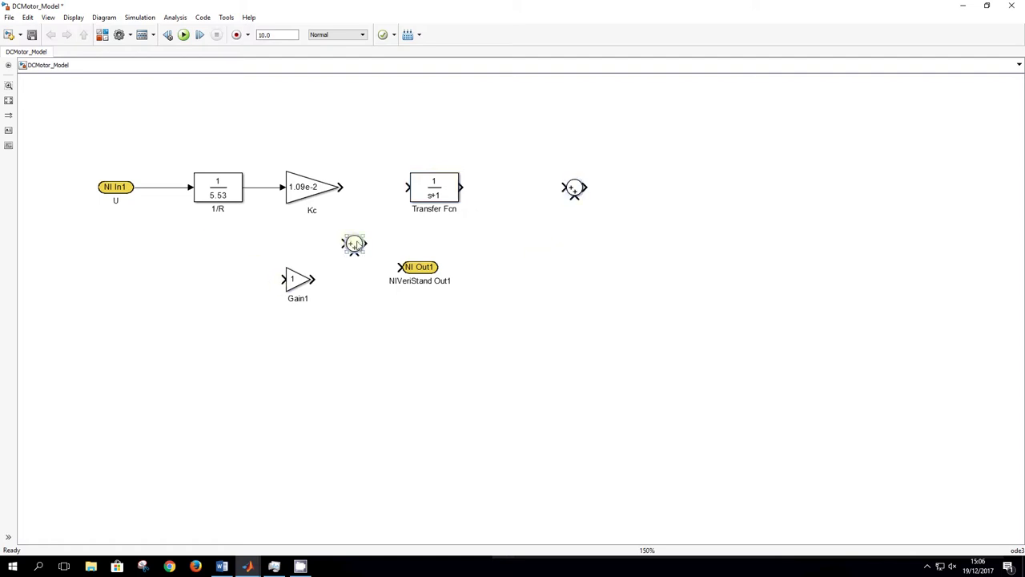
Set the copied Sum block's list of signs to -+
double_click(353, 243)
double_click(408, 265)
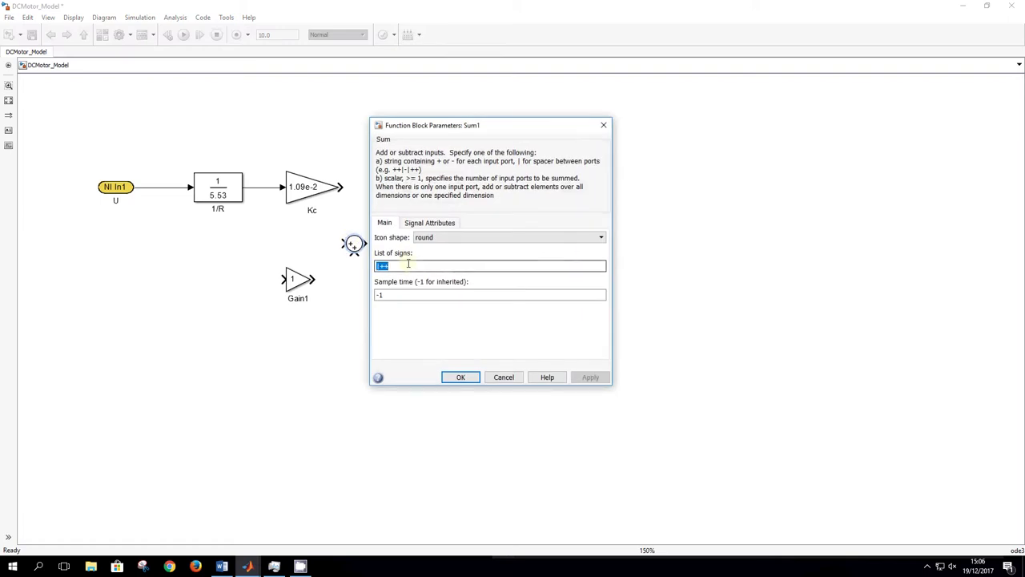
text(-+)
click(461, 377)
Place the subtracting Sum block between Kc and the shifted Transfer Fcn block, and connect Kc's output to its positive input
drag(431, 196, 513, 197)
drag(349, 251, 404, 196)
click(352, 192)
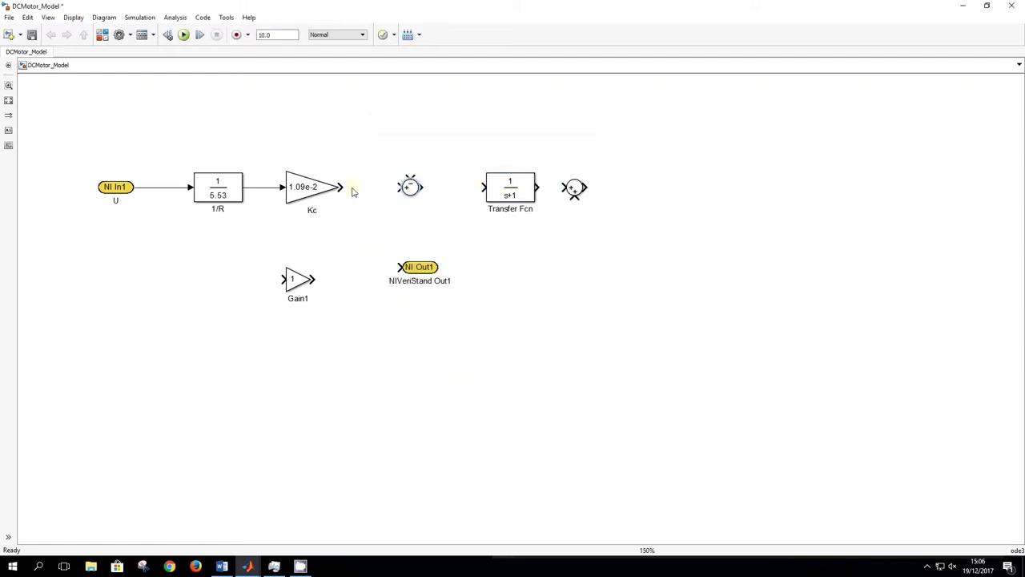
drag(347, 185, 402, 187)
Duplicate the U input above the subtracting Sum block, rename the copy Cr and connect it to the negative input
click(117, 189)
click(366, 119)
key(ctrl+v)
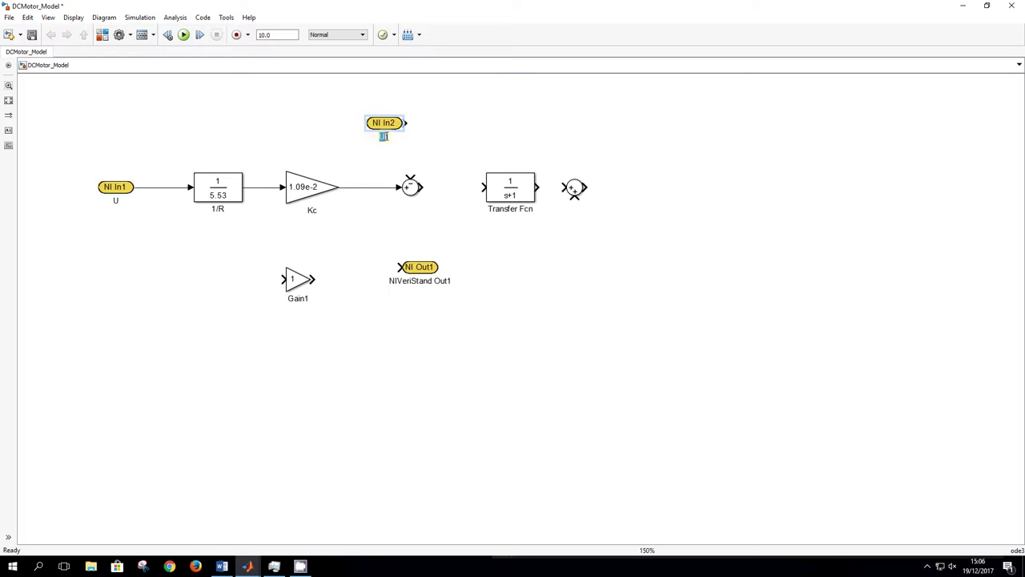
text(r)
mouse_move(384, 123)
mouse_down()
mouse_move(366, 124)
mouse_move(410, 177)
mouse_up()
Rename the Transfer Fcn block 1/Jp with denominator coefficients [4.29e-7 0], and connect the subtracting Sum block's output to it
mouse_move(511, 201)
mouse_down()
mouse_move(499, 203)
mouse_move(526, 210)
mouse_up()
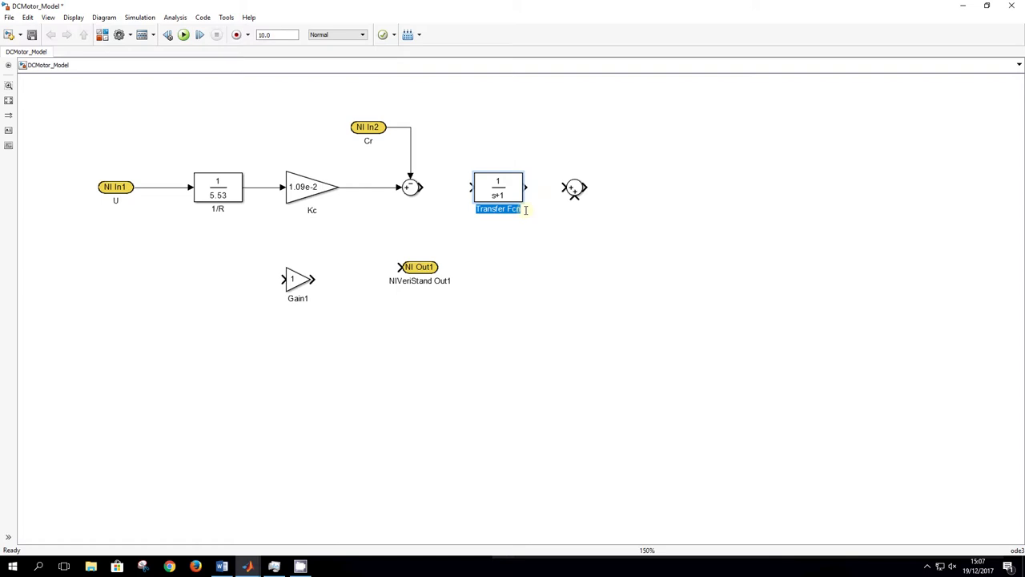
text(1/Jp)
double_click(497, 187)
double_click(545, 197)
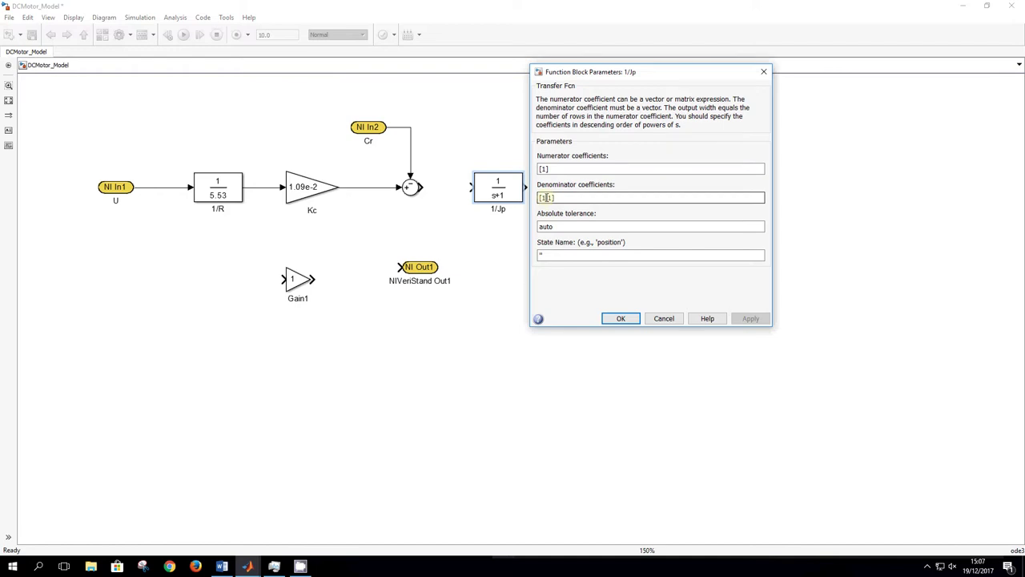
text(J)
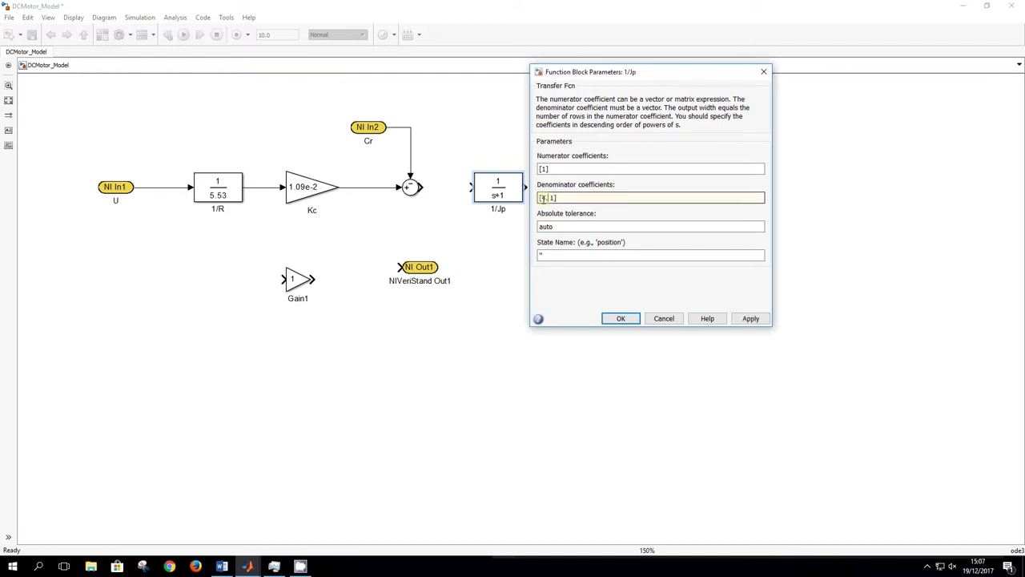
text(.29e-7)
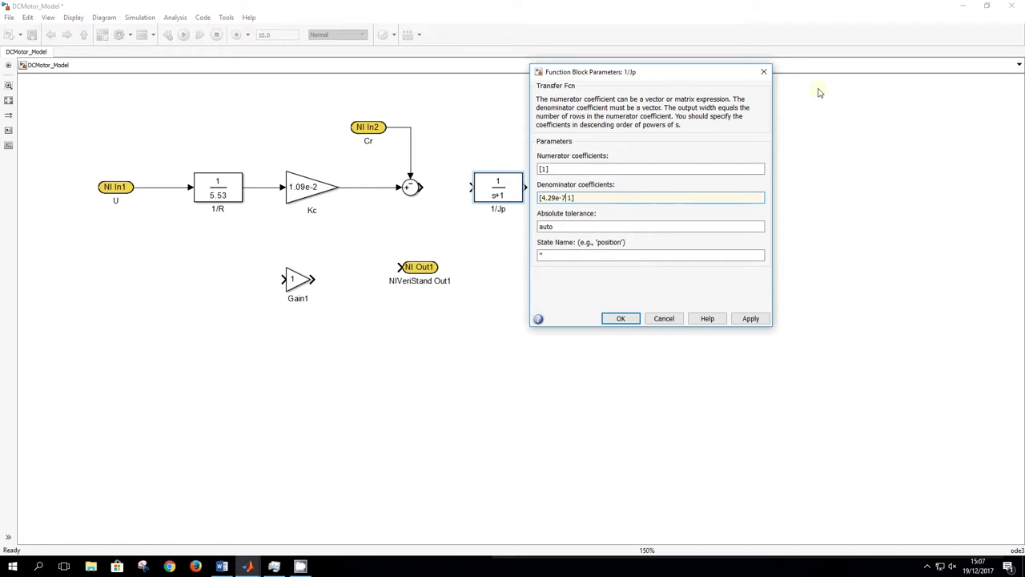
key(Right)
key(Delete)
text(0)
click(628, 315)
drag(421, 188, 480, 189)
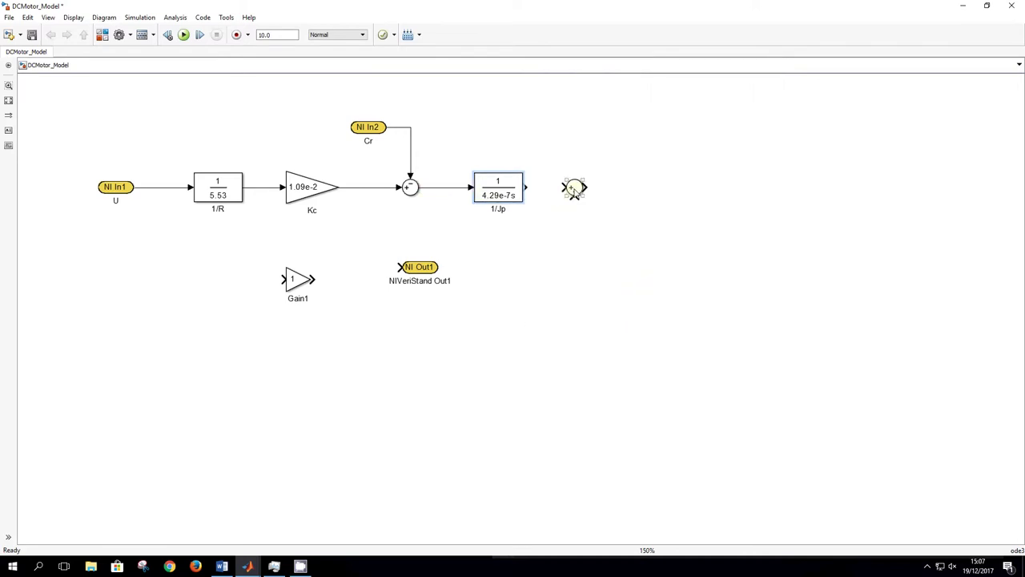
Insert the remaining Sum block between U and 1/R, and change its list of signs to |+-
drag(574, 190, 149, 187)
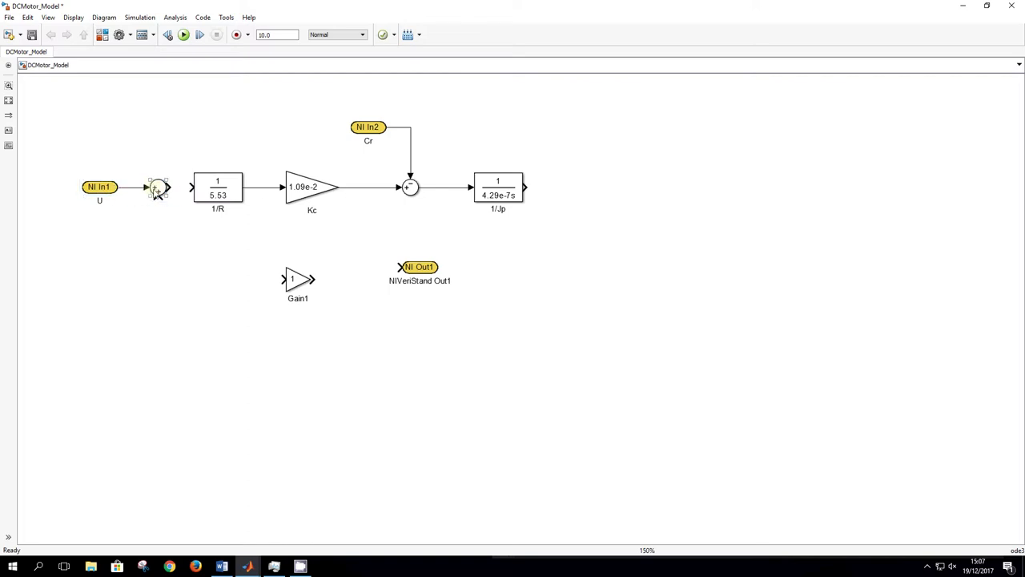
double_click(161, 191)
click(205, 209)
key(BackSpace)
text(-)
click(264, 320)
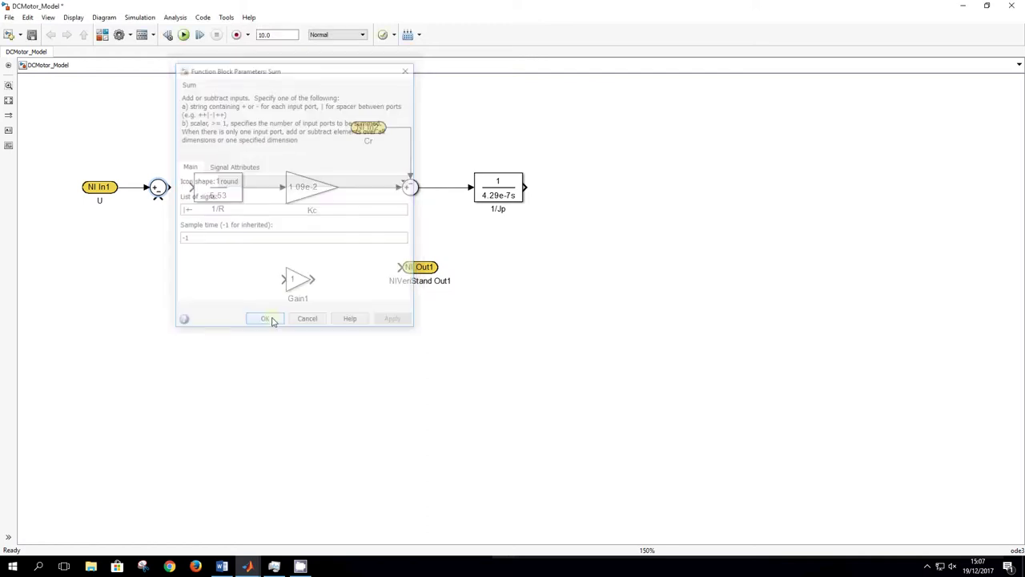
Replace the unused Gain1 block with a horizontally flipped copy of Kc, named Ke and aligned beneath Kc
key(Delete)
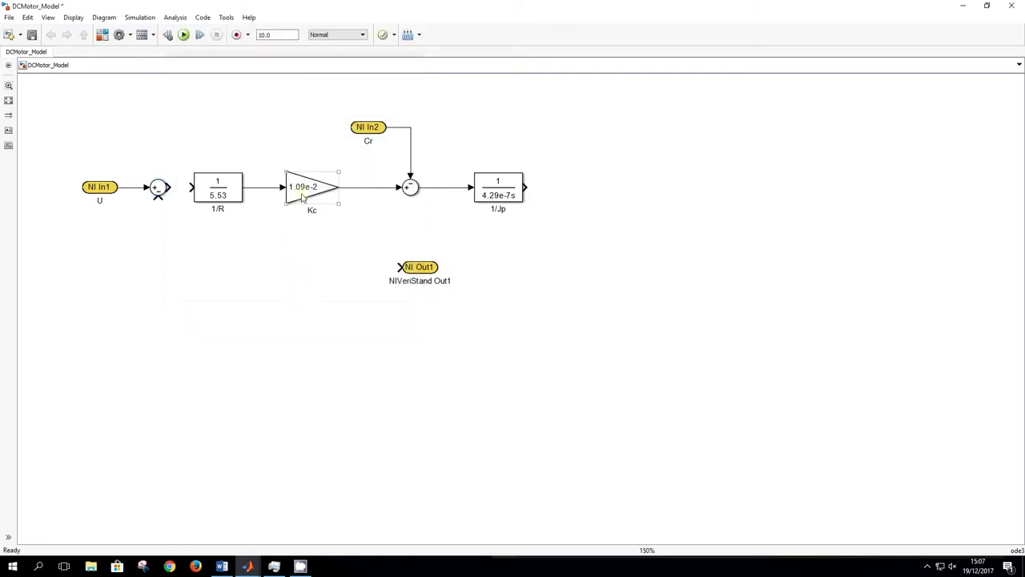
key(ctrl+v)
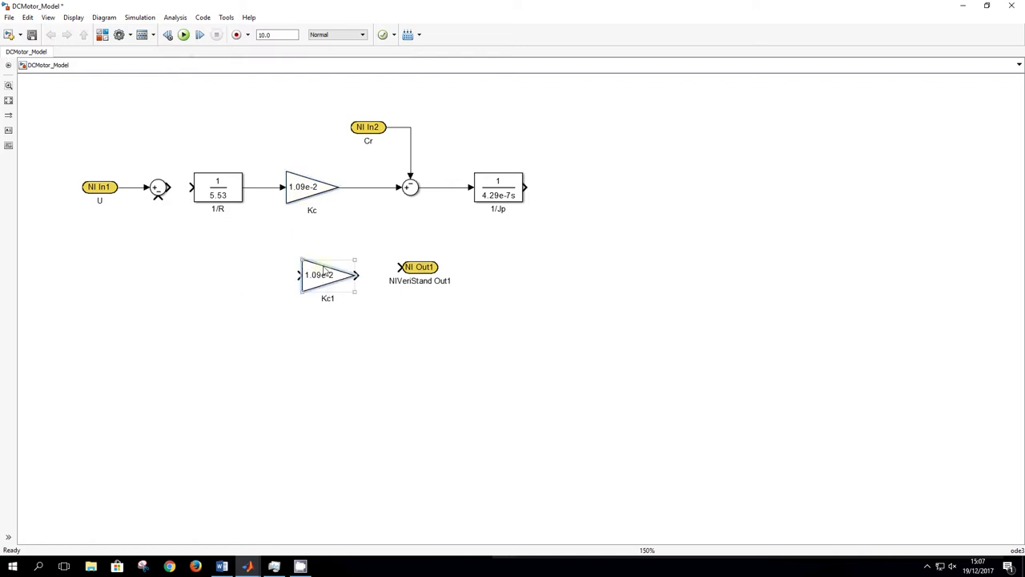
key(ctrl+i)
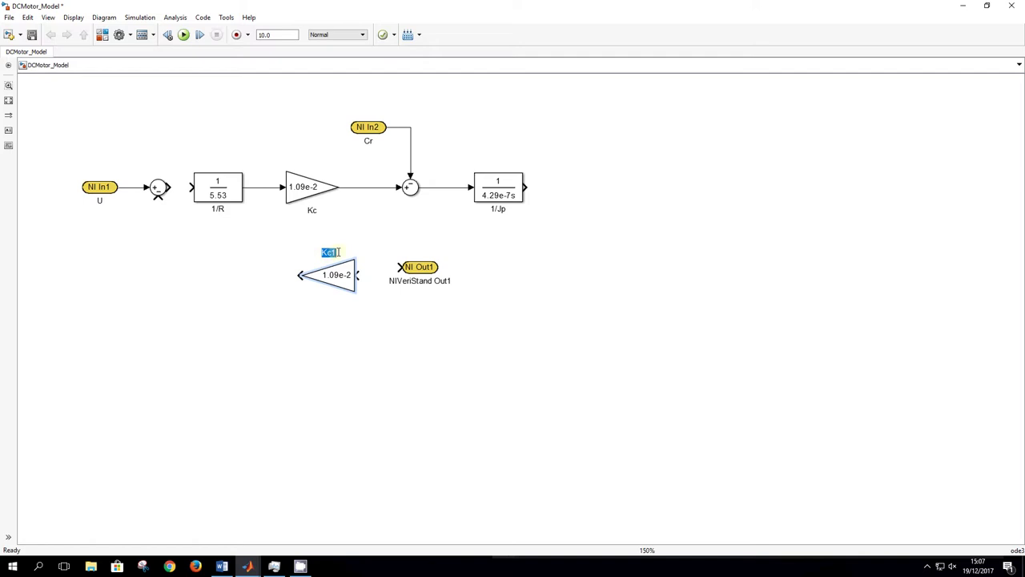
text(Ke)
drag(329, 276, 312, 276)
Connect Ke's output to the first Sum block's negative input, and that Sum block's output to 1/R
click(173, 227)
mouse_move(159, 193)
mouse_down()
mouse_move(171, 258)
mouse_move(286, 275)
mouse_up()
drag(157, 192, 193, 187)
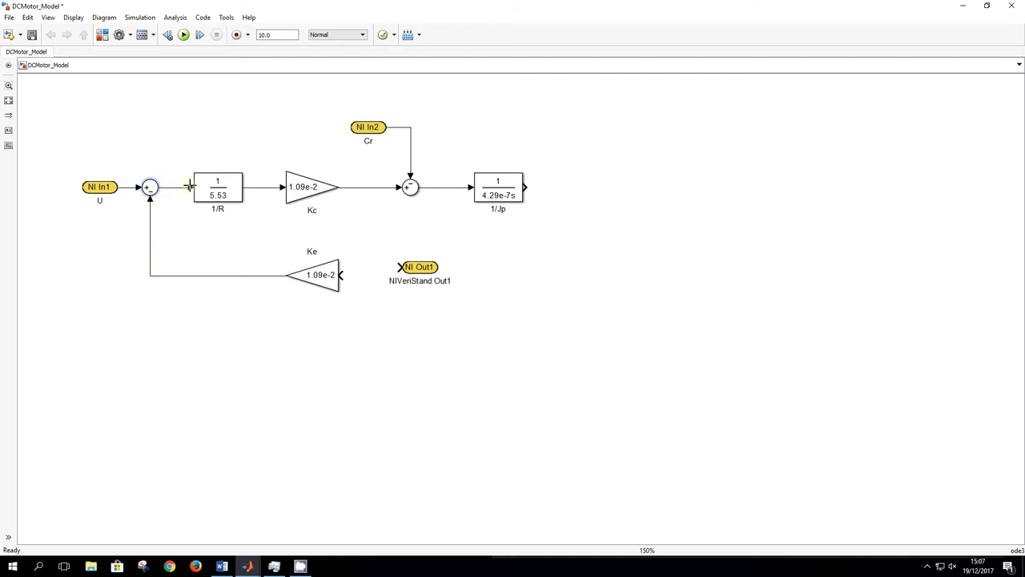
Attach the NI VeriStand output to 1/Jp, naming it Speed Output, and branch the same signal back to Ke's input
drag(422, 261, 566, 187)
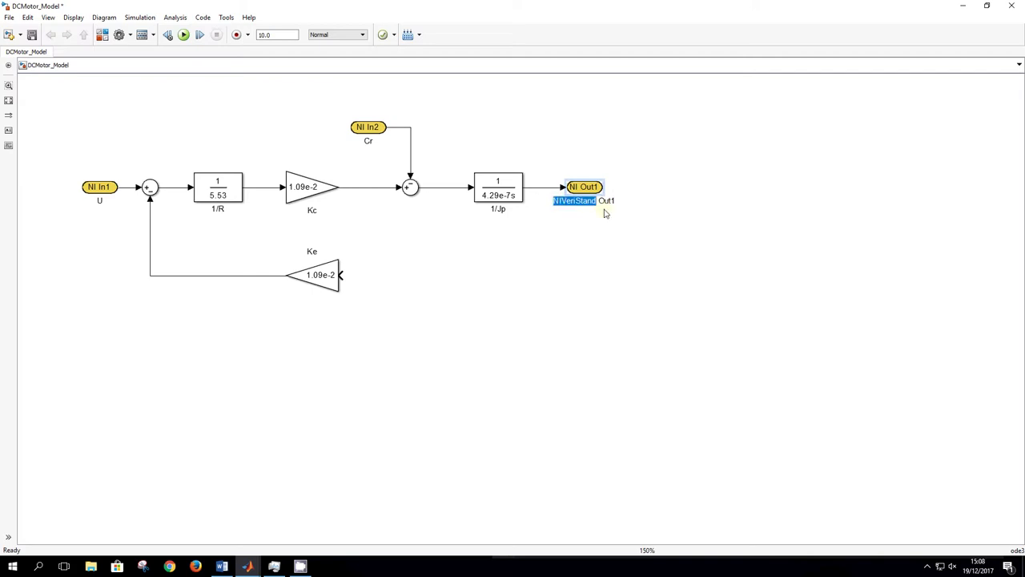
key(Delete)
key(Delete)
key(Delete)
key(Delete)
key(Delete)
text(Speed Output)
click(598, 255)
mouse_move(340, 274)
mouse_down()
mouse_move(550, 210)
mouse_move(537, 186)
mouse_up()
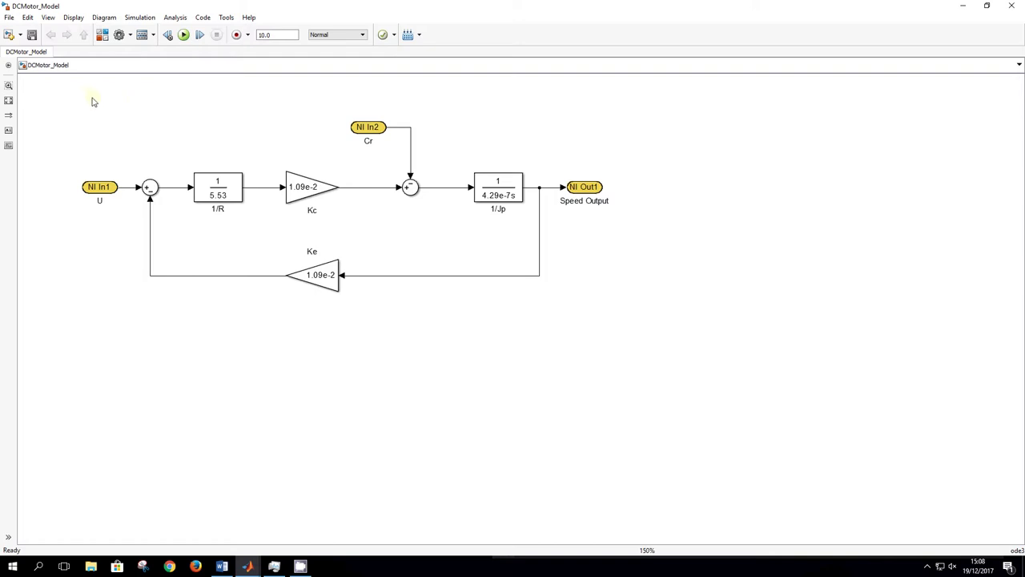
Configure the model's simulation with stop time inf, the ode4 (Runge-Kutta) solver and a fixed-step size of 0.001
click(119, 34)
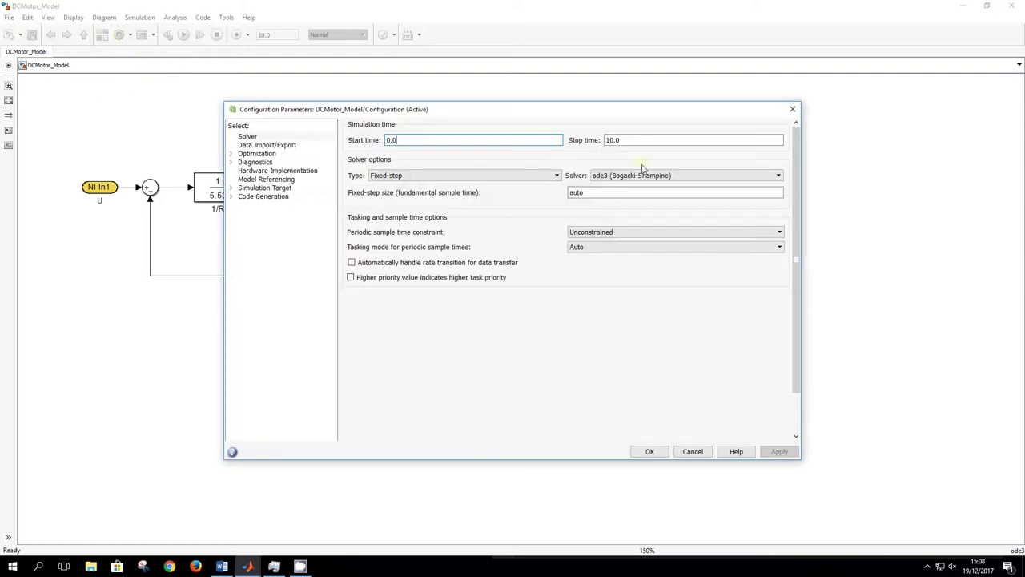
click(603, 140)
drag(602, 140, 628, 141)
text(inf)
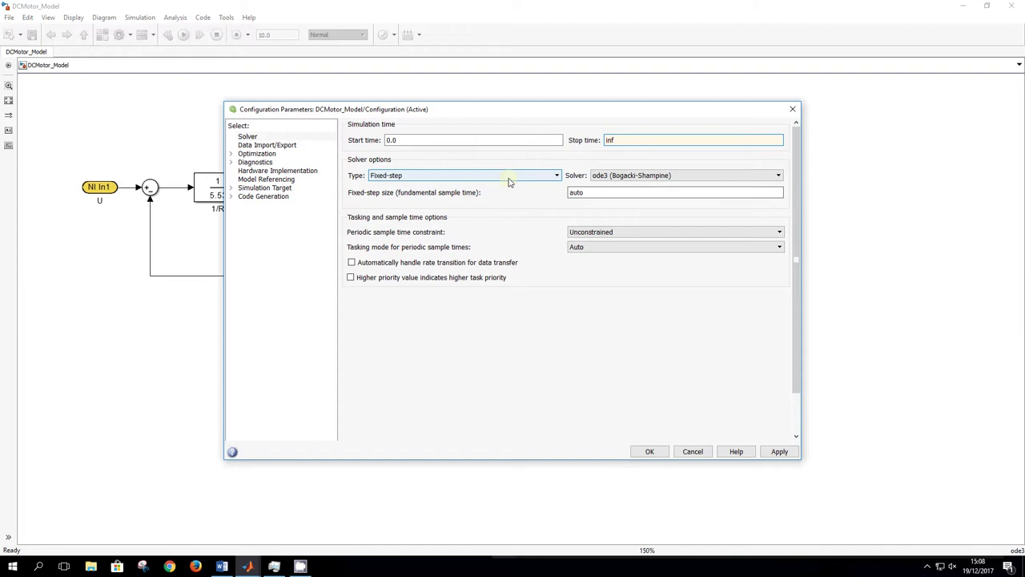
click(651, 177)
click(645, 215)
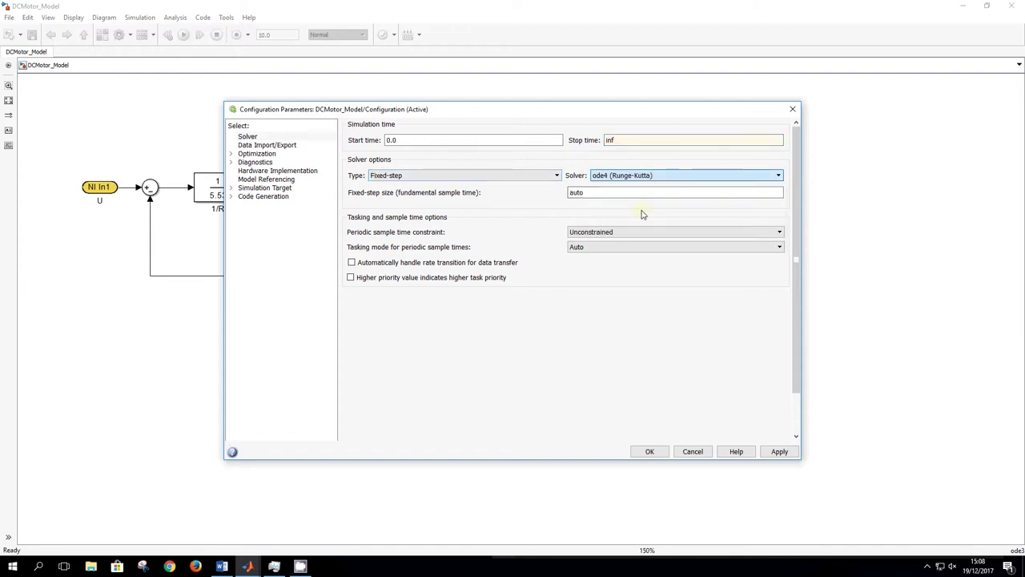
double_click(591, 194)
text(0.001)
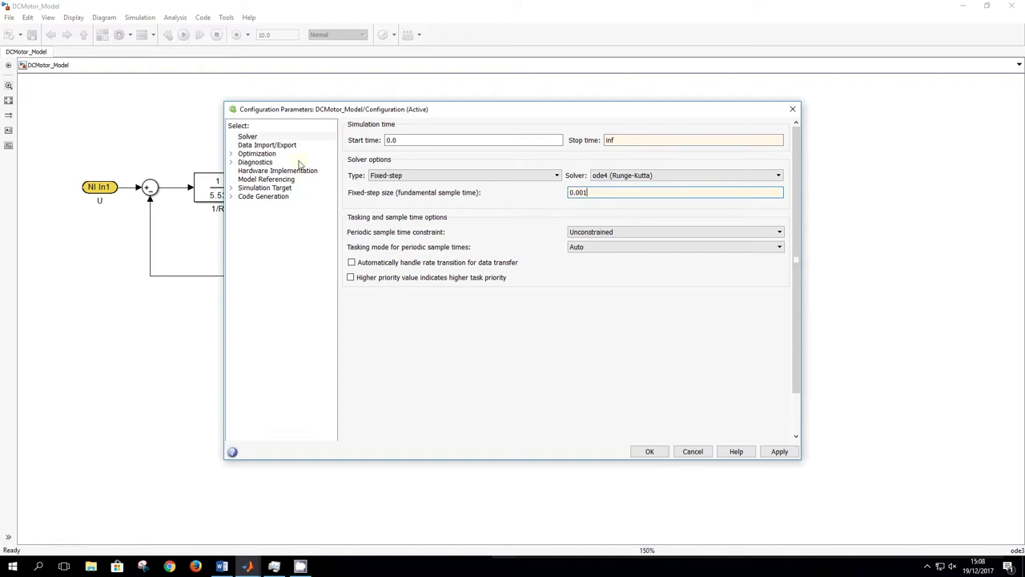
click(264, 188)
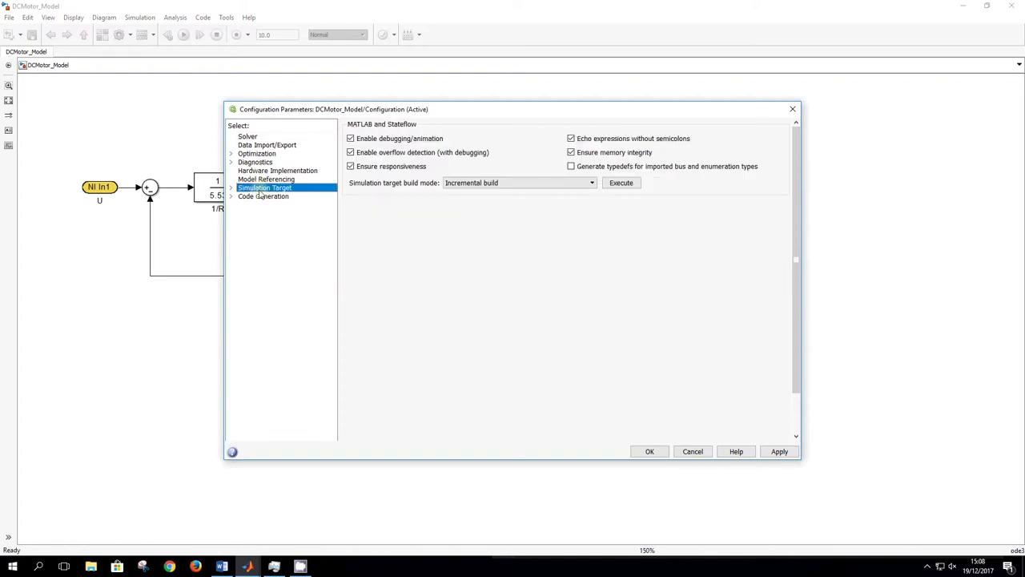
click(247, 137)
click(253, 154)
click(253, 162)
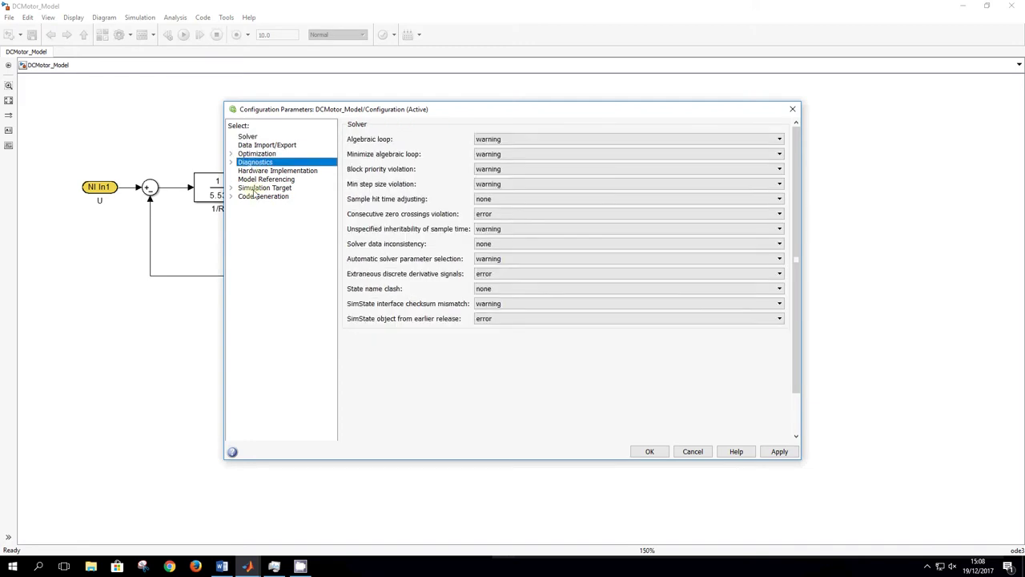
Set the code generation language to C and build the model, applying the pending configuration changes
click(258, 197)
click(736, 155)
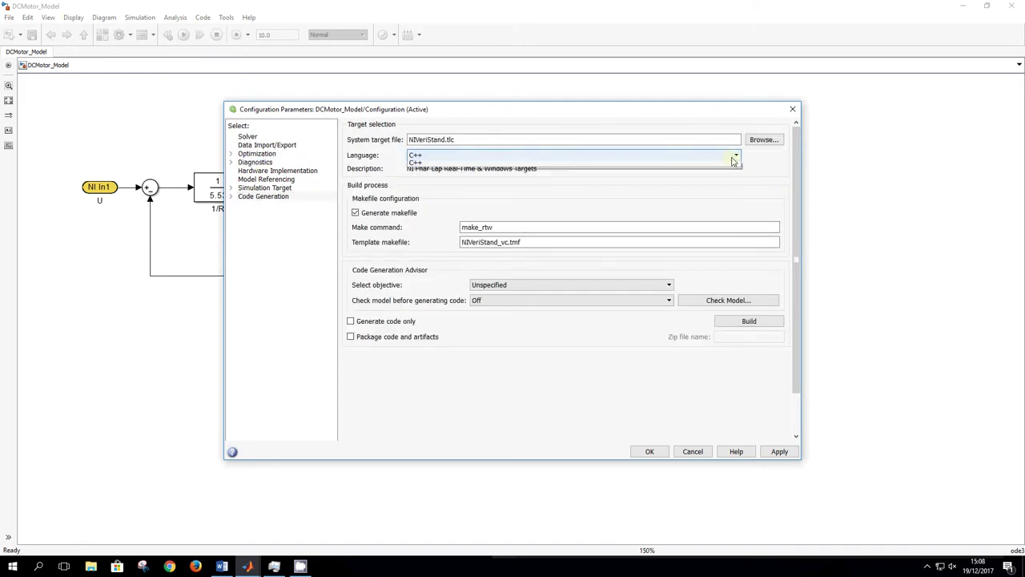
click(724, 163)
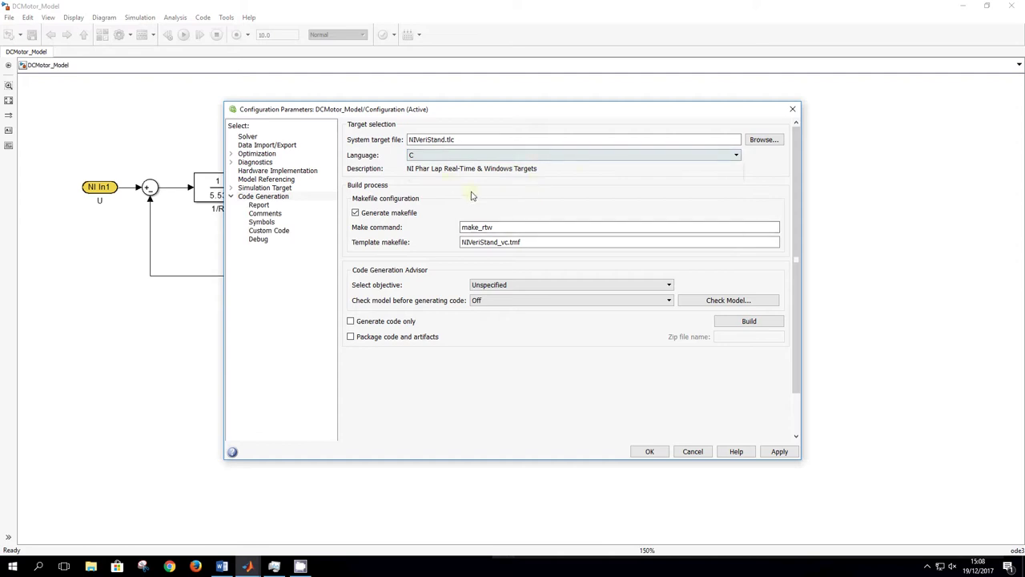
click(747, 322)
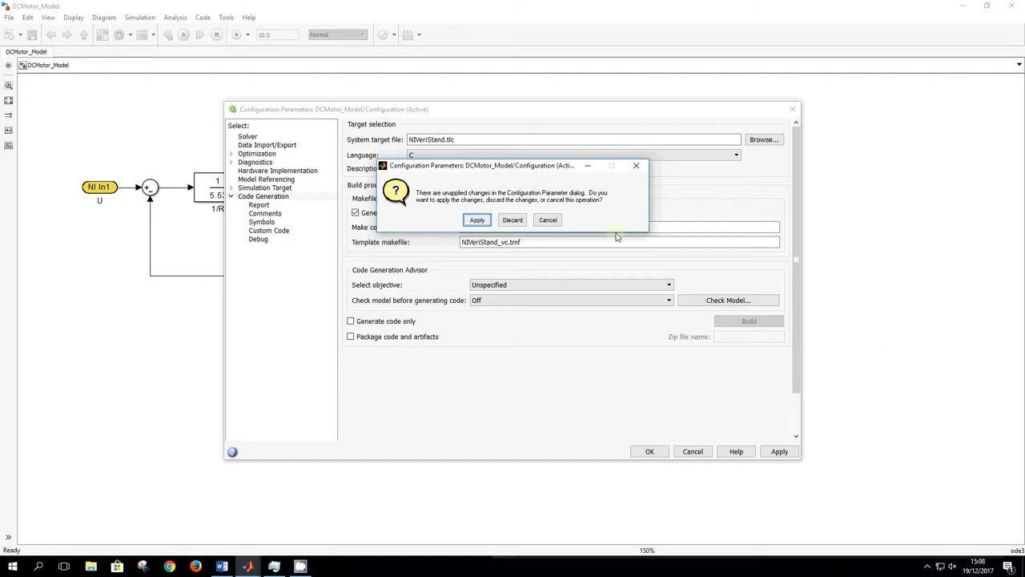
click(477, 220)
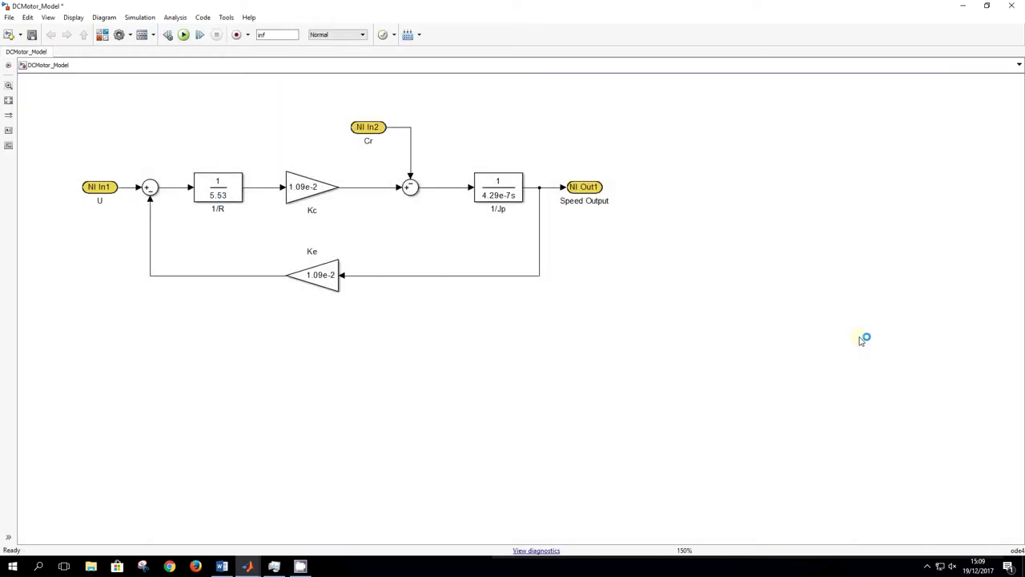
Examine the build log in a maximized Diagnostic Viewer, down to its last lines
click(535, 550)
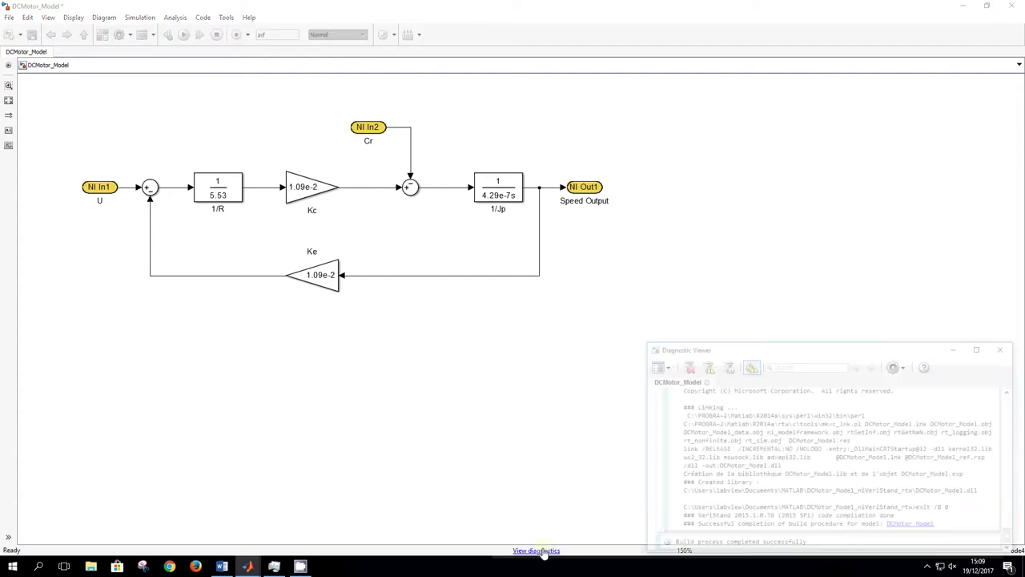
drag(828, 355, 827, 144)
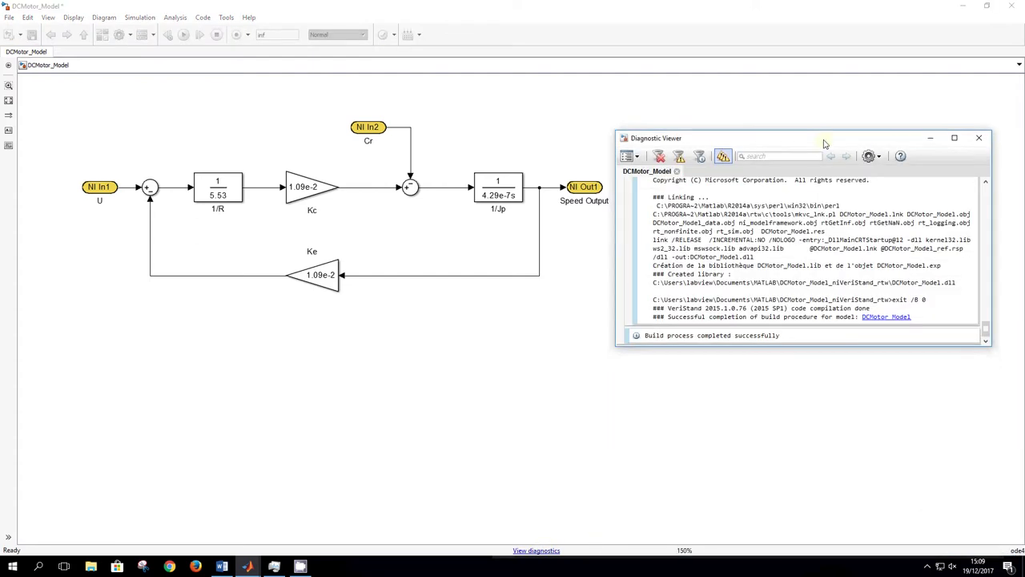
click(956, 139)
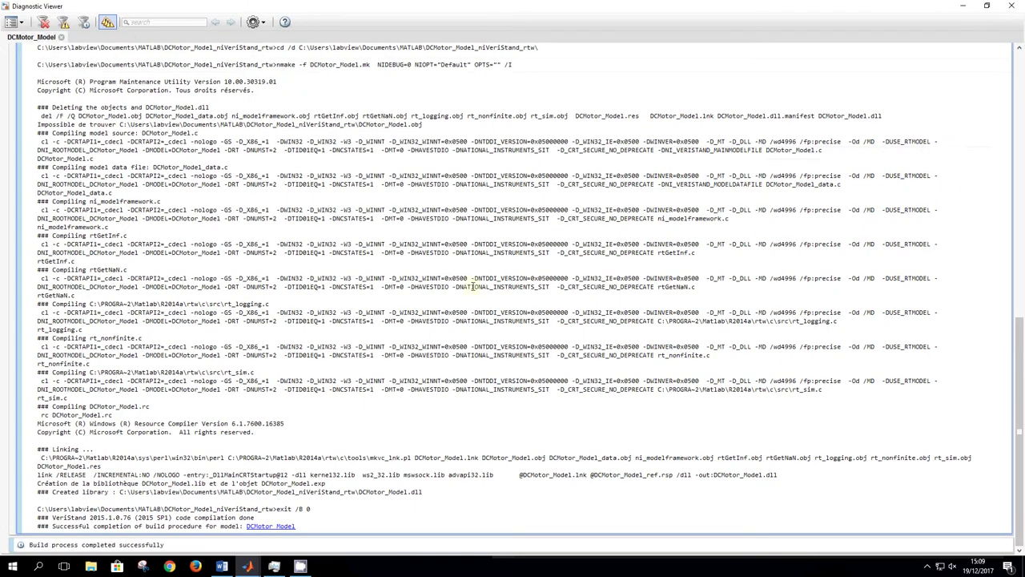
drag(1020, 433, 1019, 454)
Open the generated build folder from the build log, go up to the MATLAB folder and copy DCMotor_Model_niVeriStand_rtw
click(288, 526)
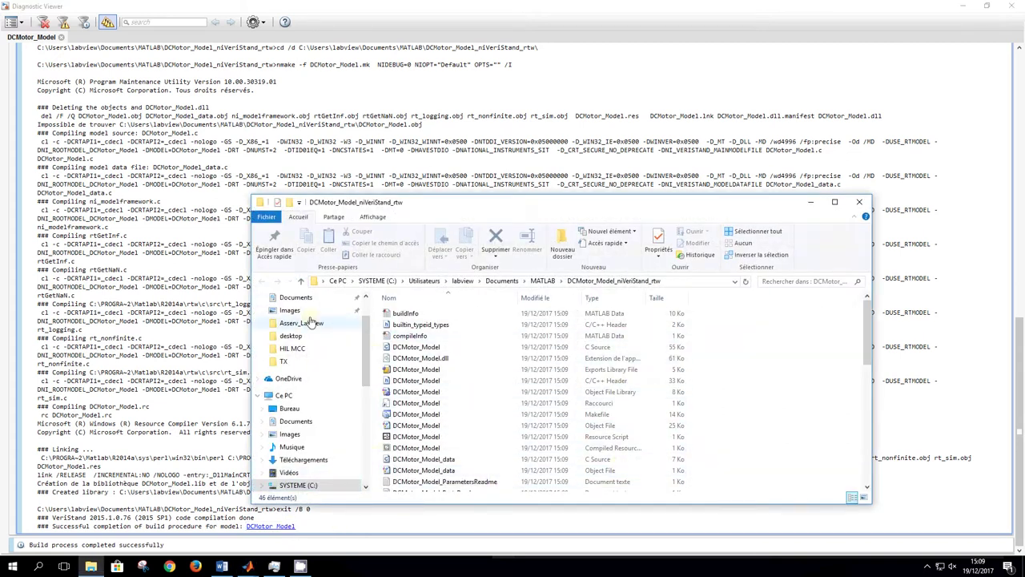
click(301, 281)
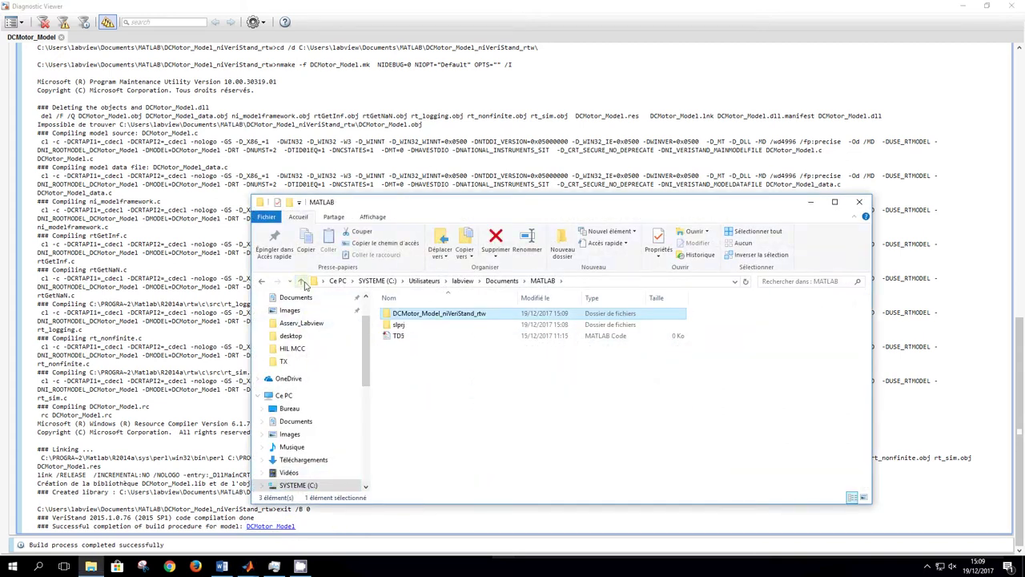
right_click(454, 317)
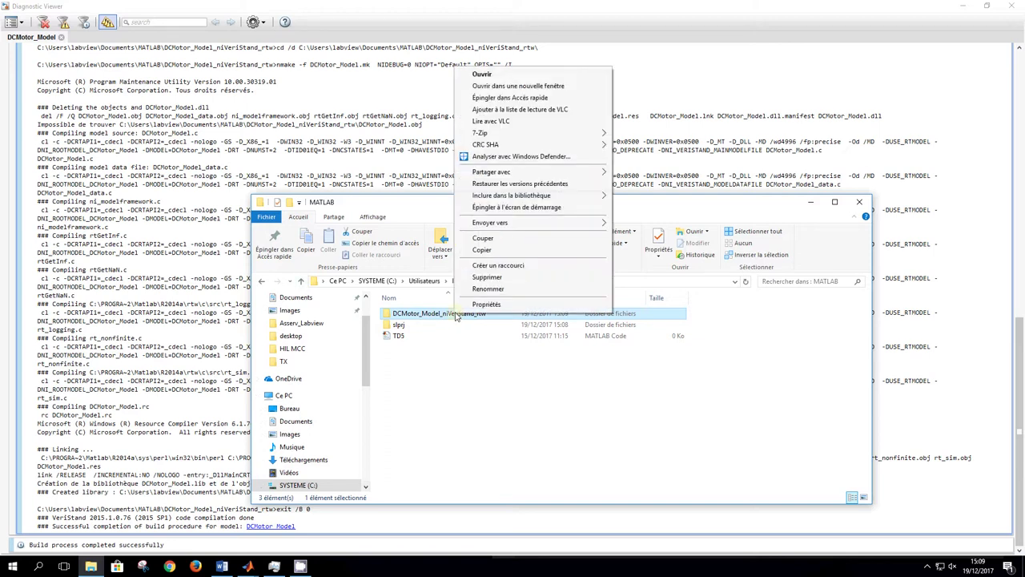
click(513, 256)
Paste the copied build folder into the DC Motor folder inside HIL MCC on the desktop
scroll(321, 336, up, 2)
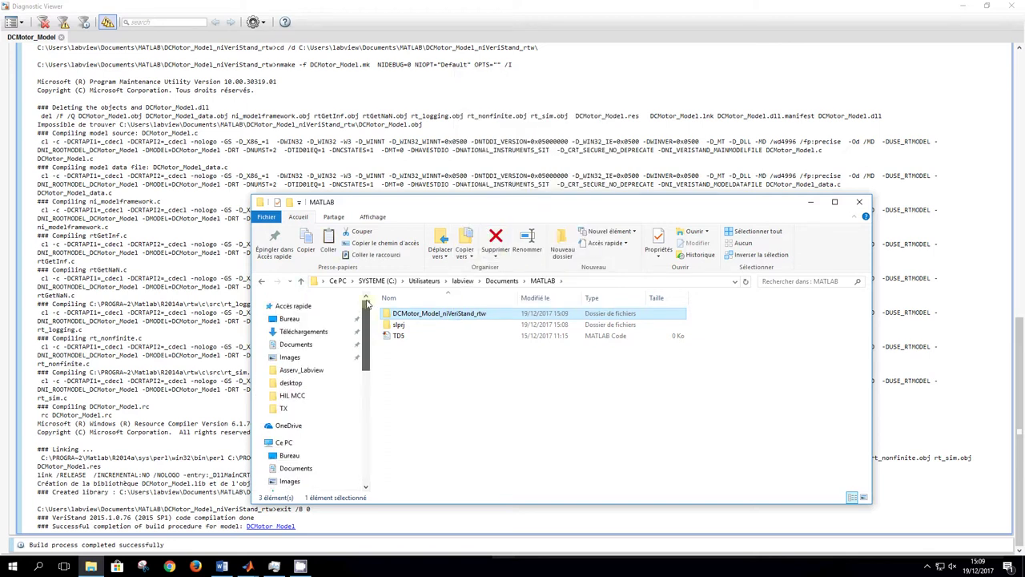
click(324, 321)
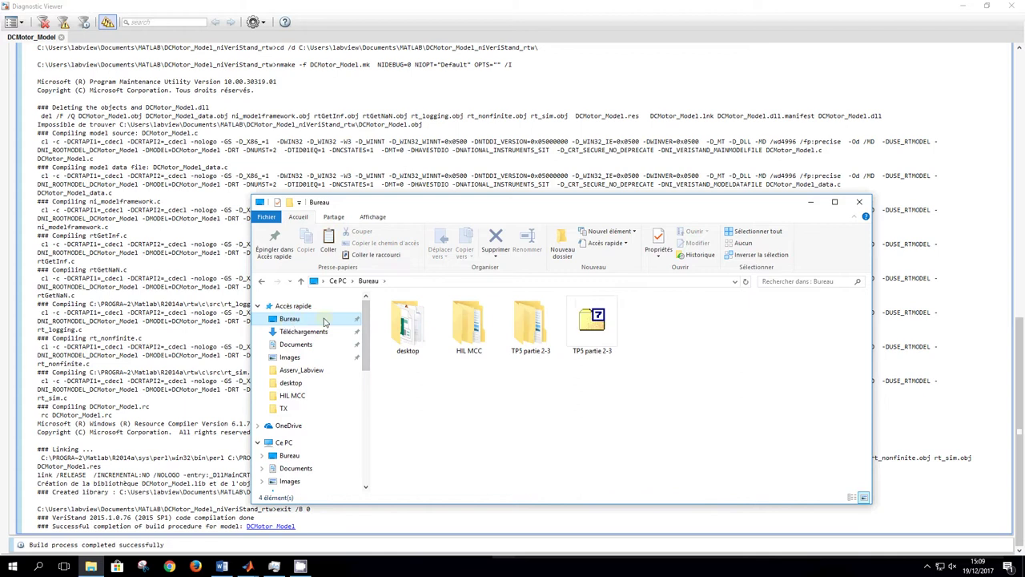
double_click(471, 329)
click(413, 321)
double_click(413, 321)
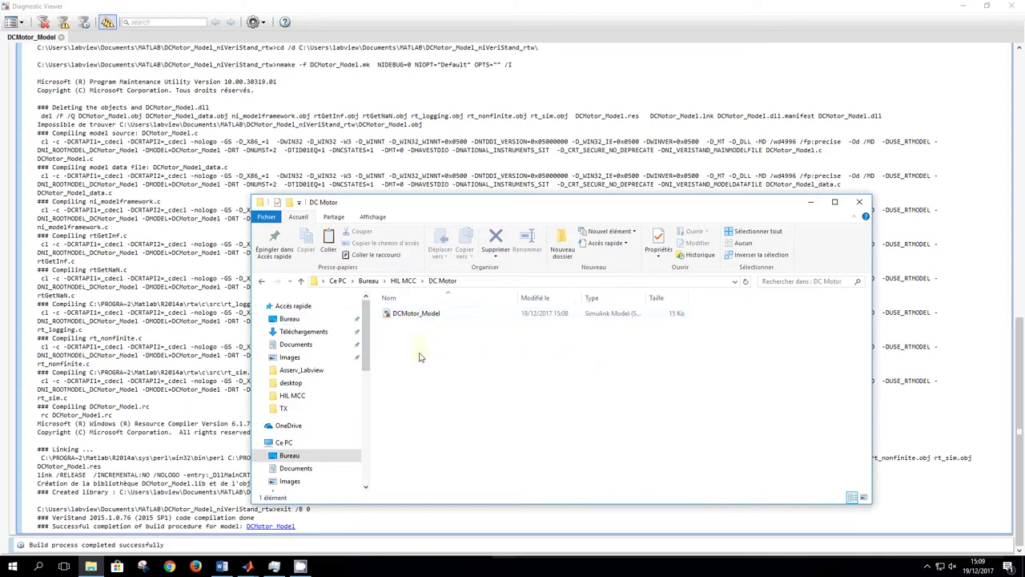
right_click(418, 342)
click(445, 414)
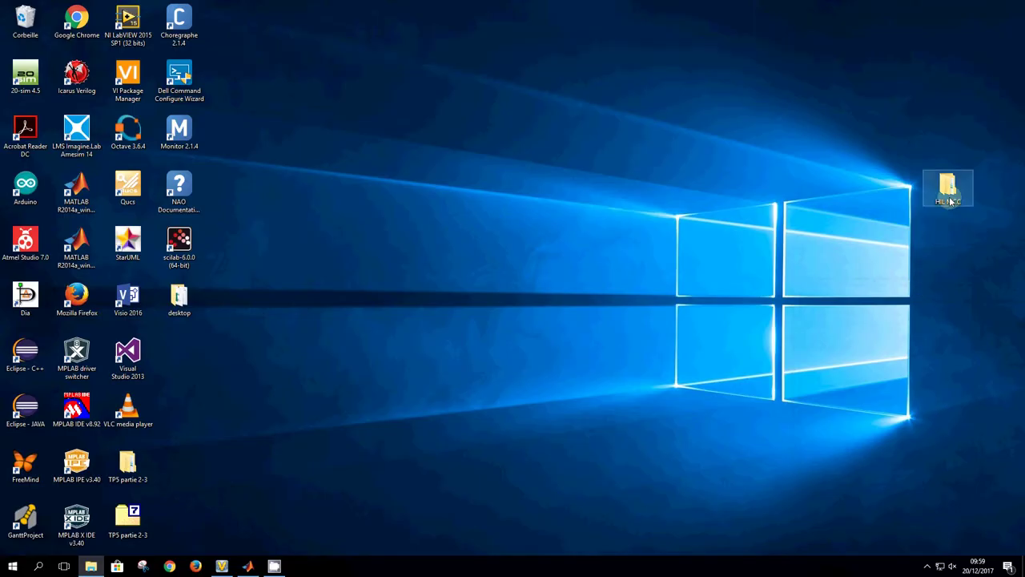
Open the Control_choice and DCMotor_Model Simulink models from their subfolders of the desktop folder HIL MCC
double_click(947, 189)
click(487, 242)
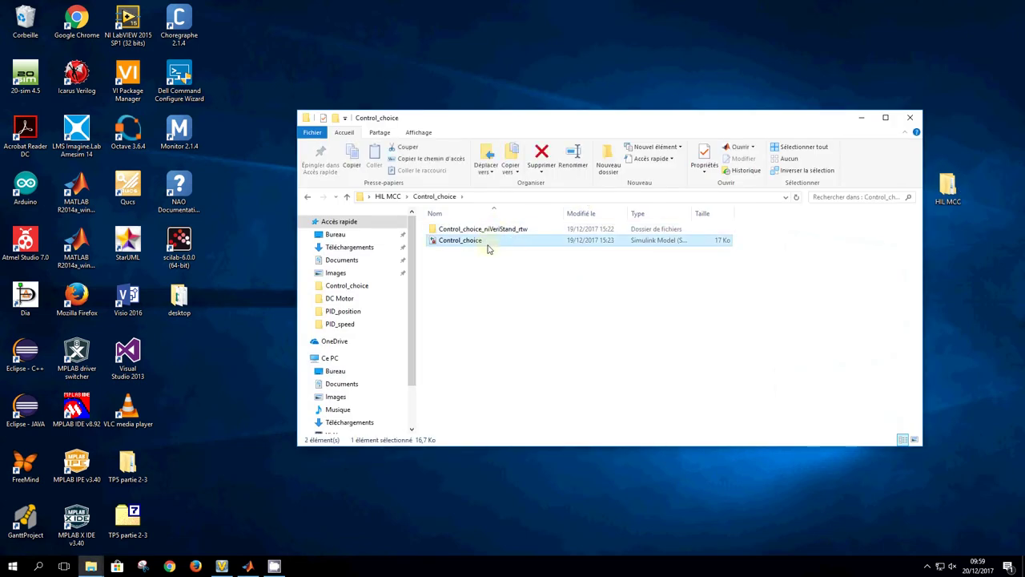
click(347, 196)
double_click(452, 240)
click(450, 244)
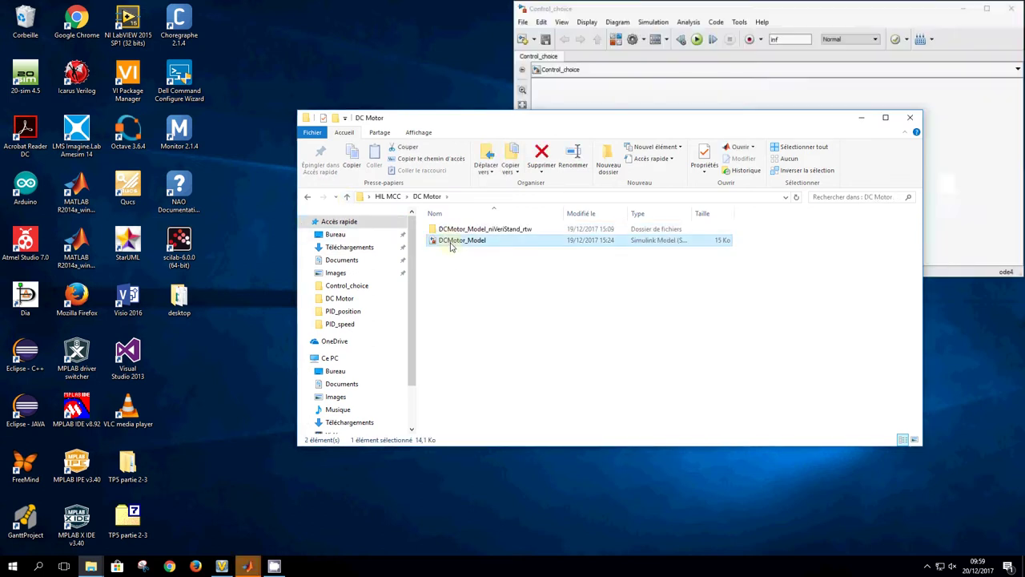
Open the PID_position and PID_speed Simulink models from their HIL MCC subfolders and minimize the file browser
click(347, 197)
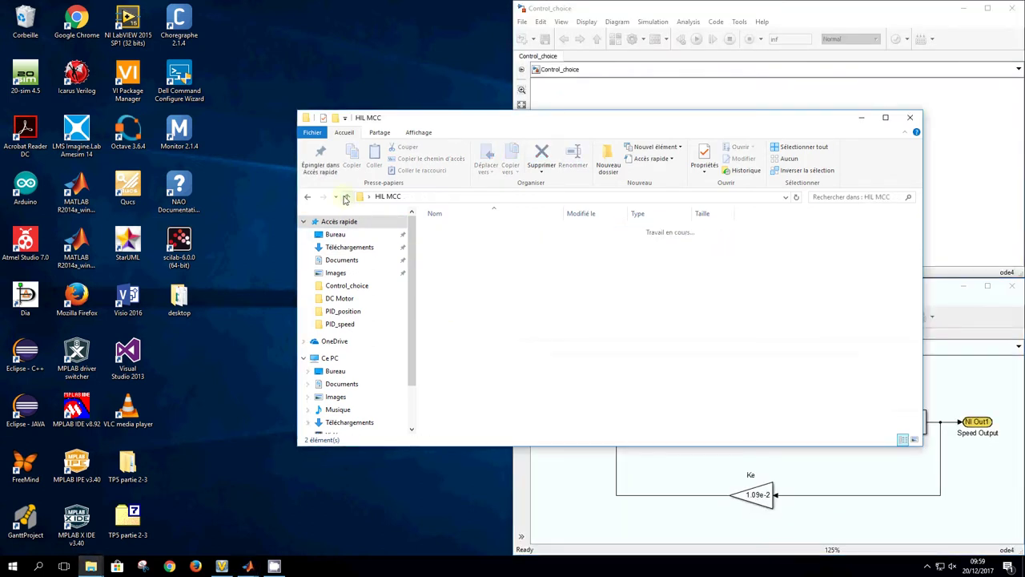
double_click(453, 252)
click(460, 244)
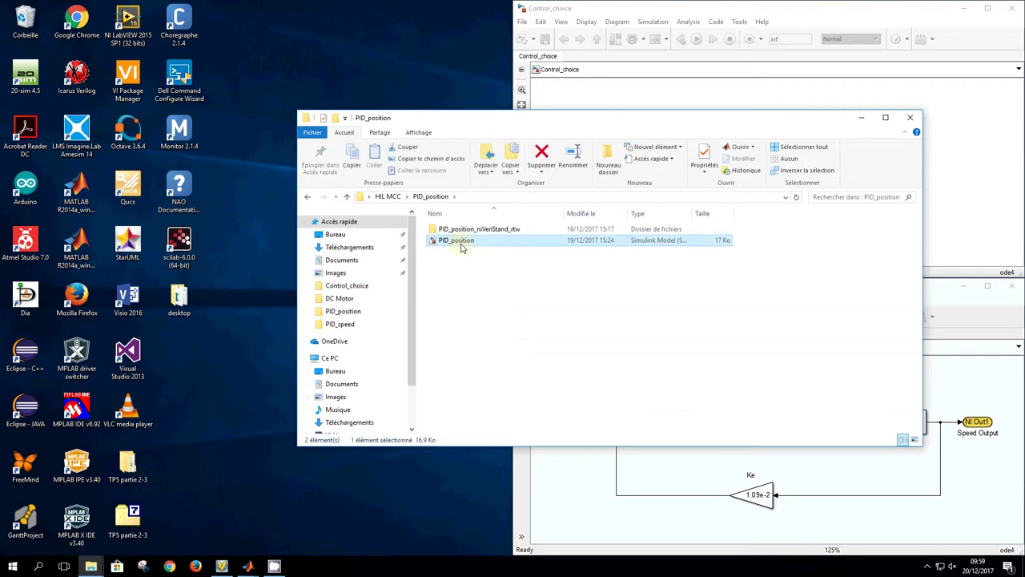
click(464, 310)
click(349, 198)
double_click(452, 262)
click(453, 242)
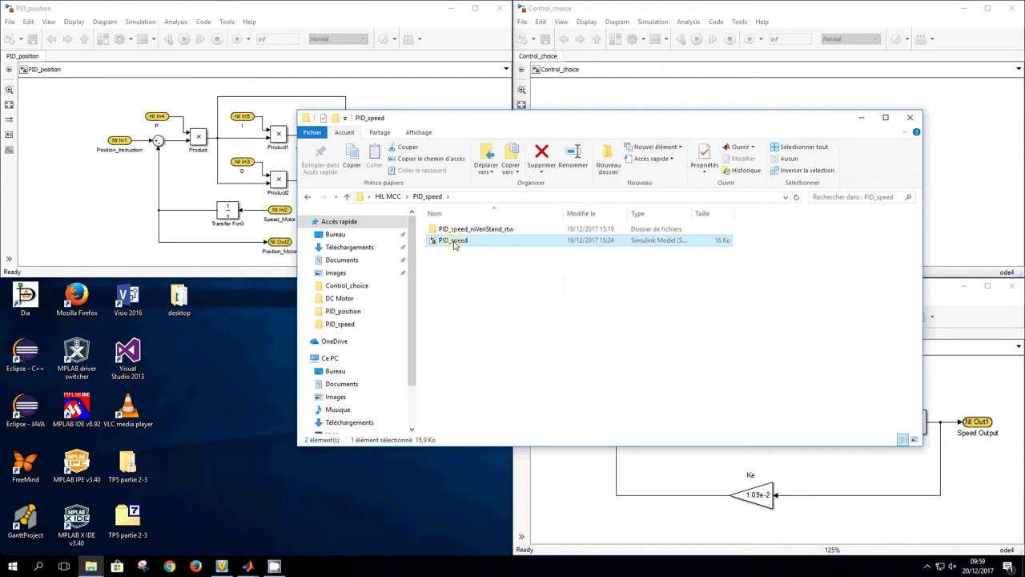
double_click(453, 242)
click(861, 118)
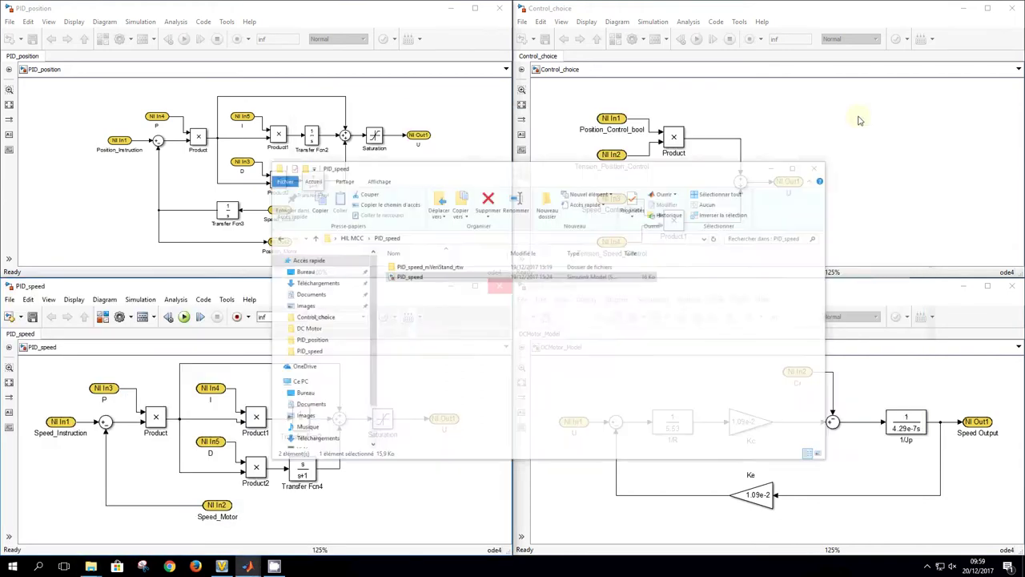
Check the Saturation block limits in PID_position and PID_speed, and close all four Simulink models
click(377, 135)
double_click(376, 135)
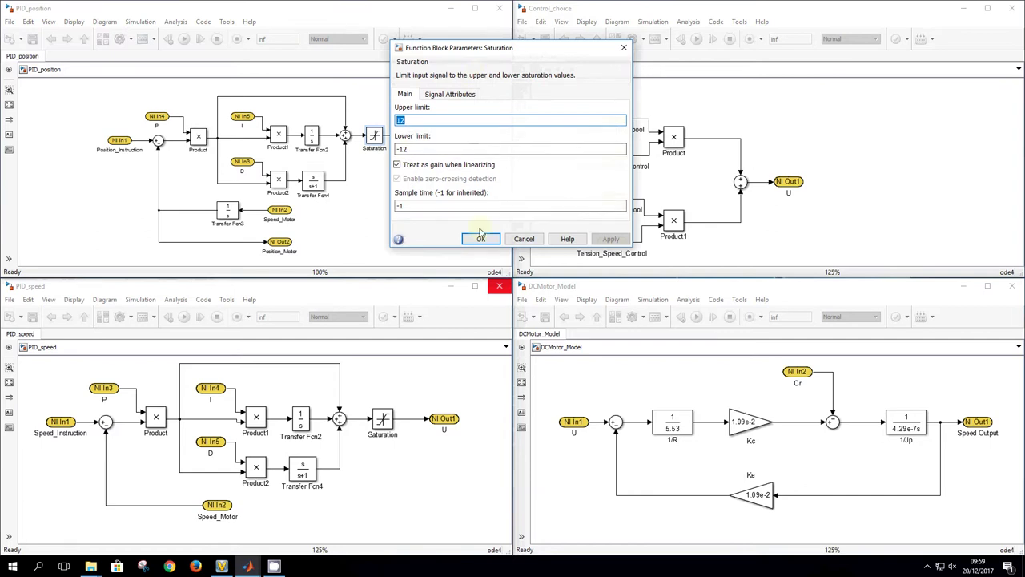
click(480, 238)
double_click(383, 418)
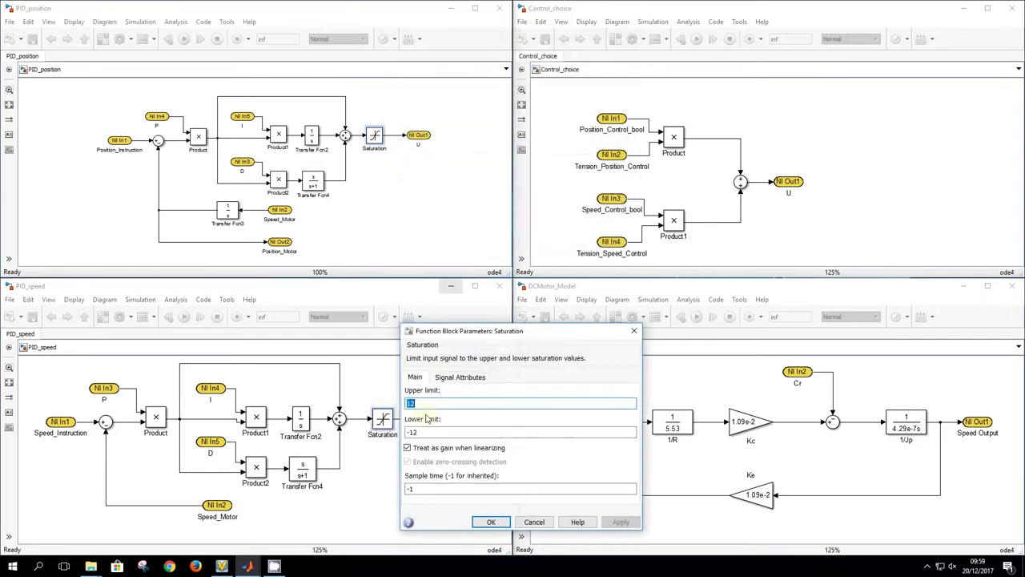
click(491, 521)
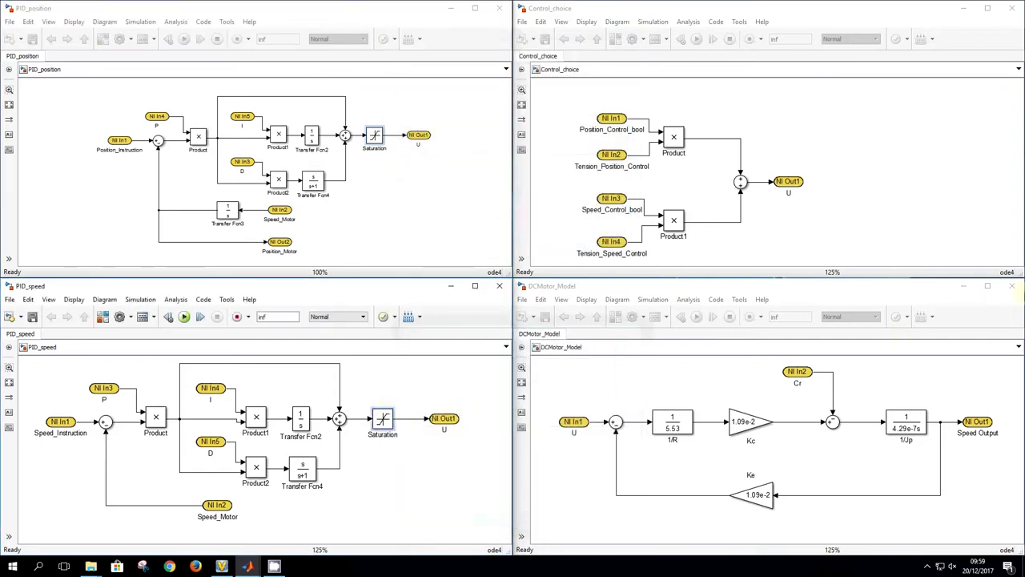
click(1012, 286)
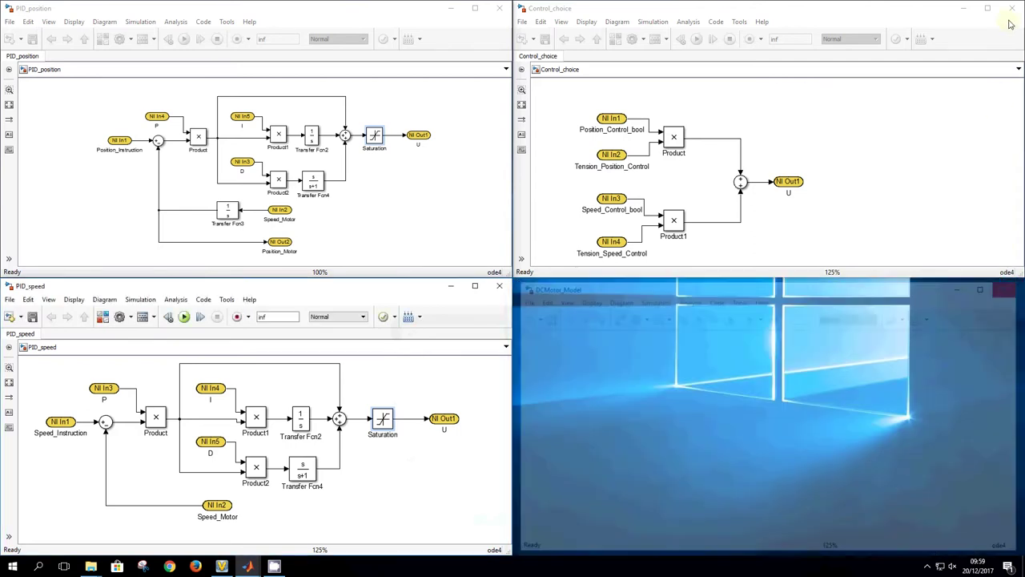
click(1012, 8)
click(499, 8)
click(499, 285)
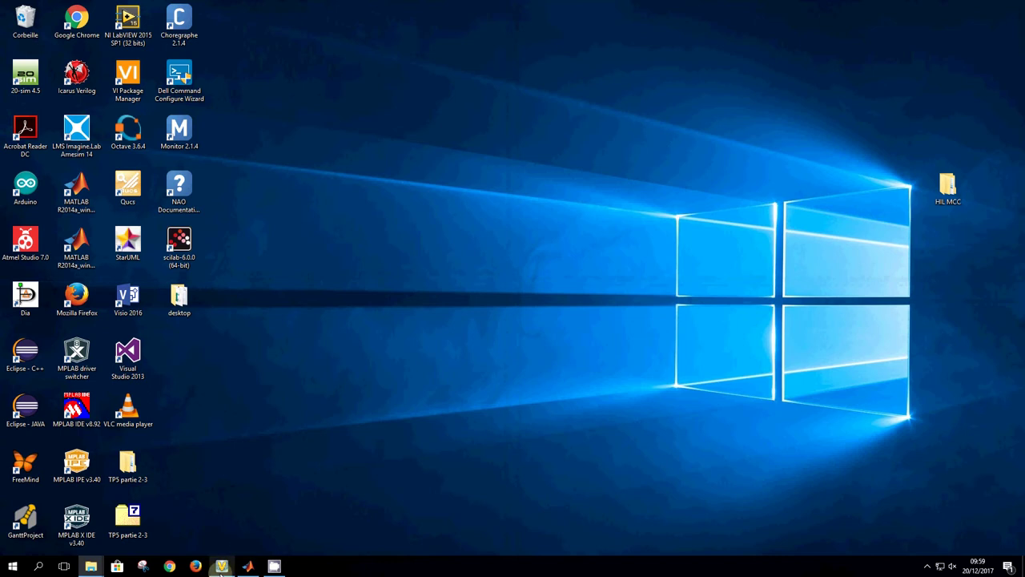
Switch to NI VeriStand and start a new project named HIL MCC
click(222, 566)
click(334, 133)
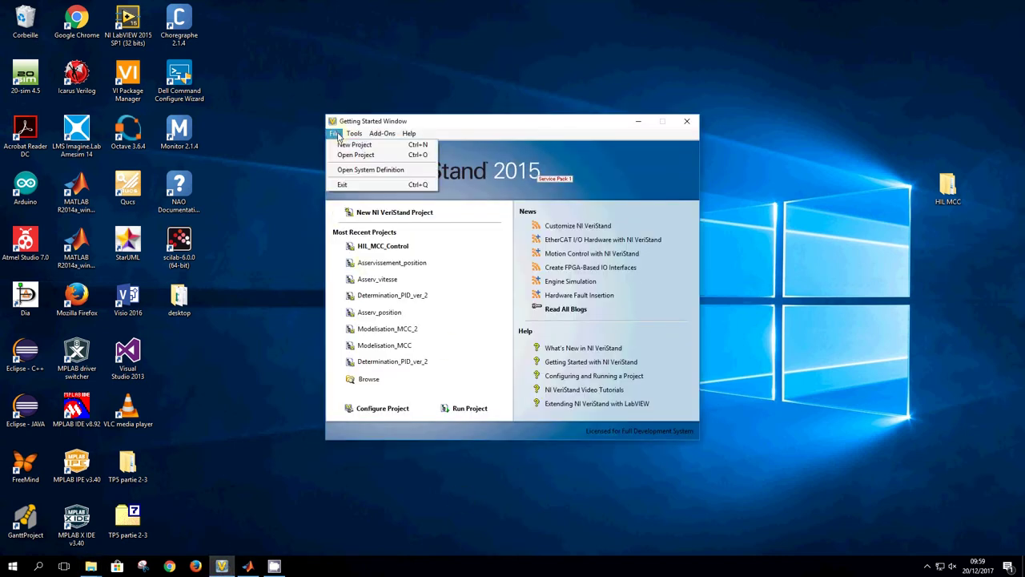
click(354, 144)
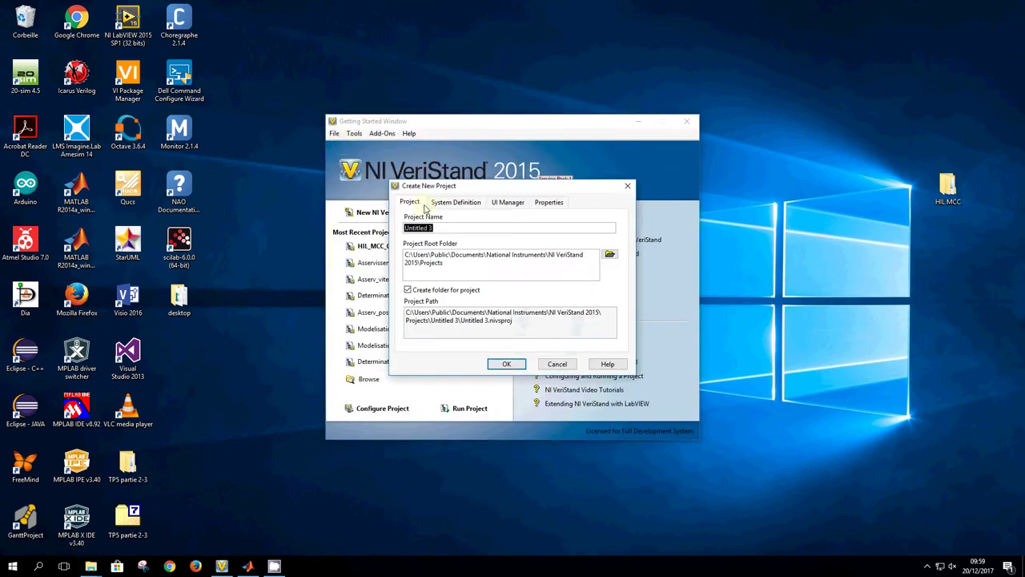
text(HIL MCC)
Set the project root folder to HIL MCC inside the desktop's HIL MCC folder and create the project
click(610, 255)
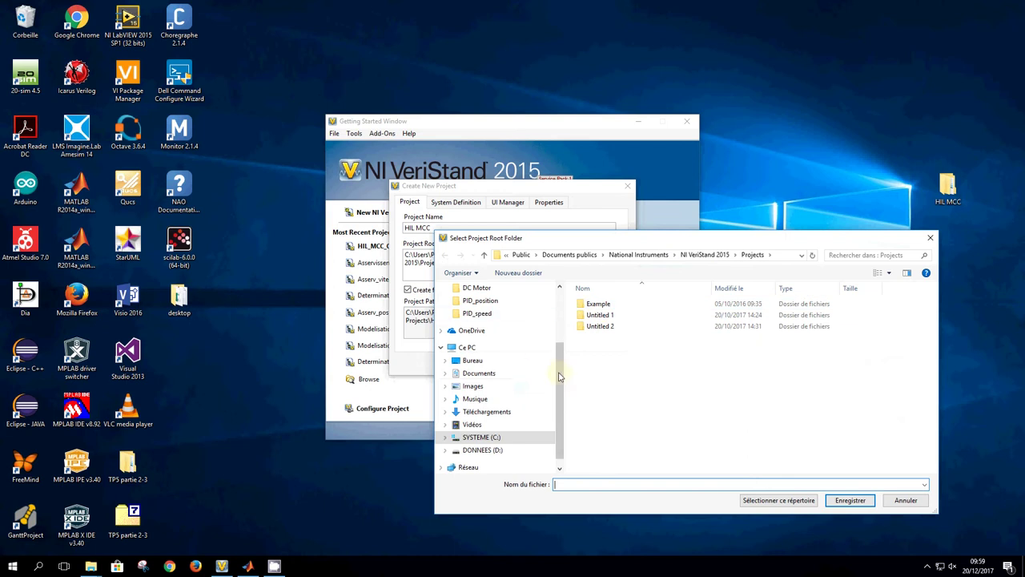
drag(561, 376, 561, 328)
click(503, 310)
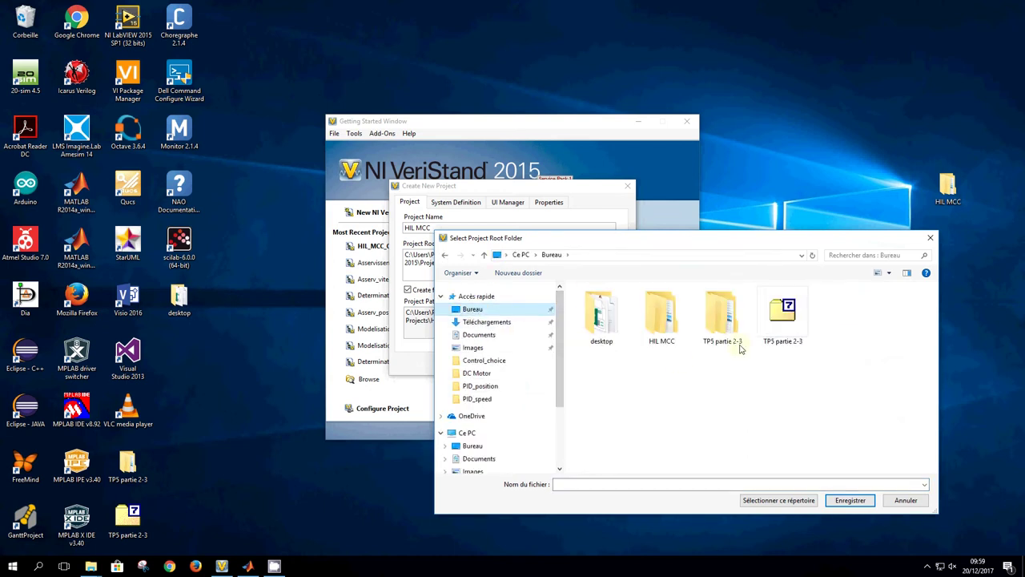
double_click(689, 318)
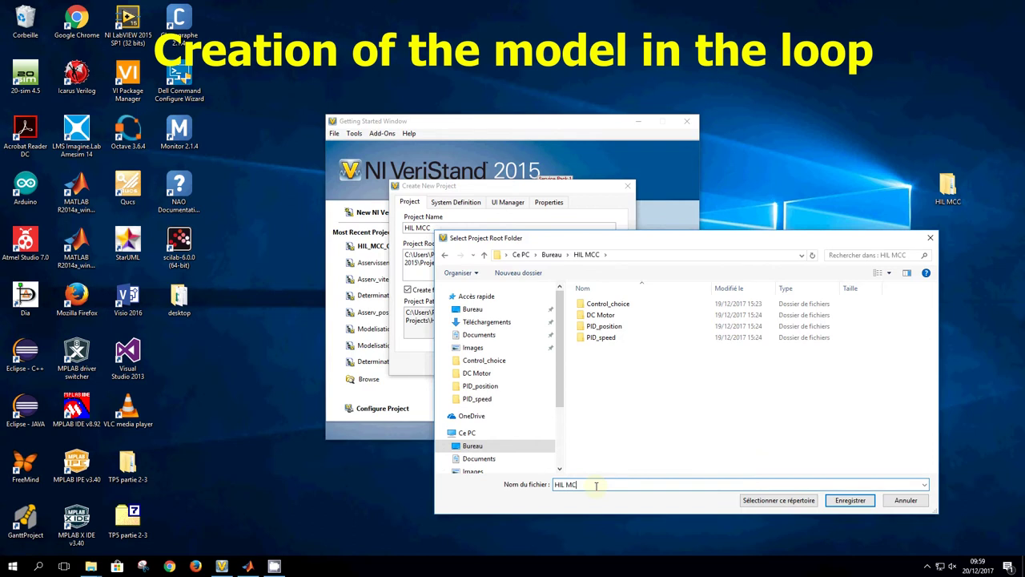
click(851, 499)
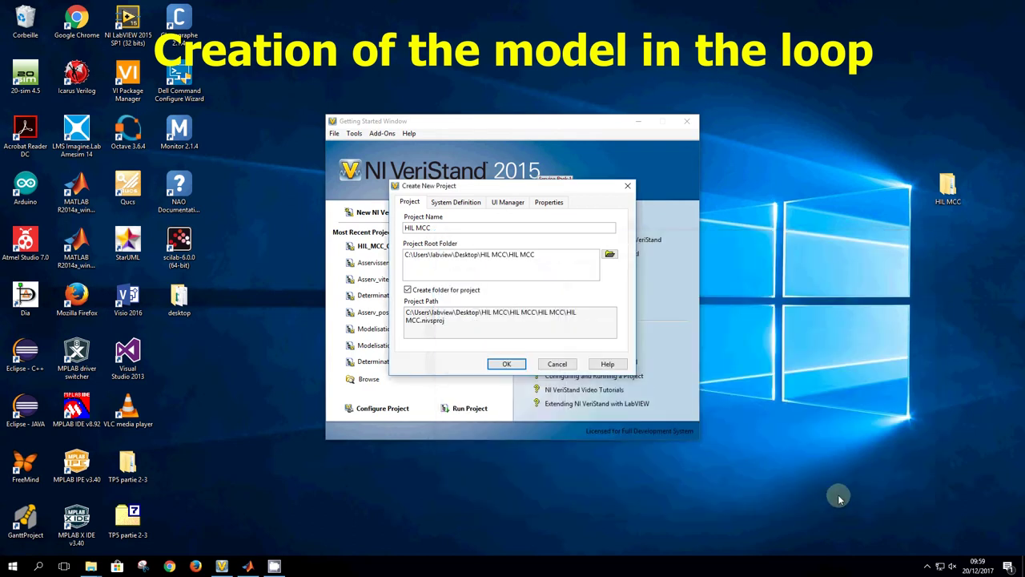
click(505, 363)
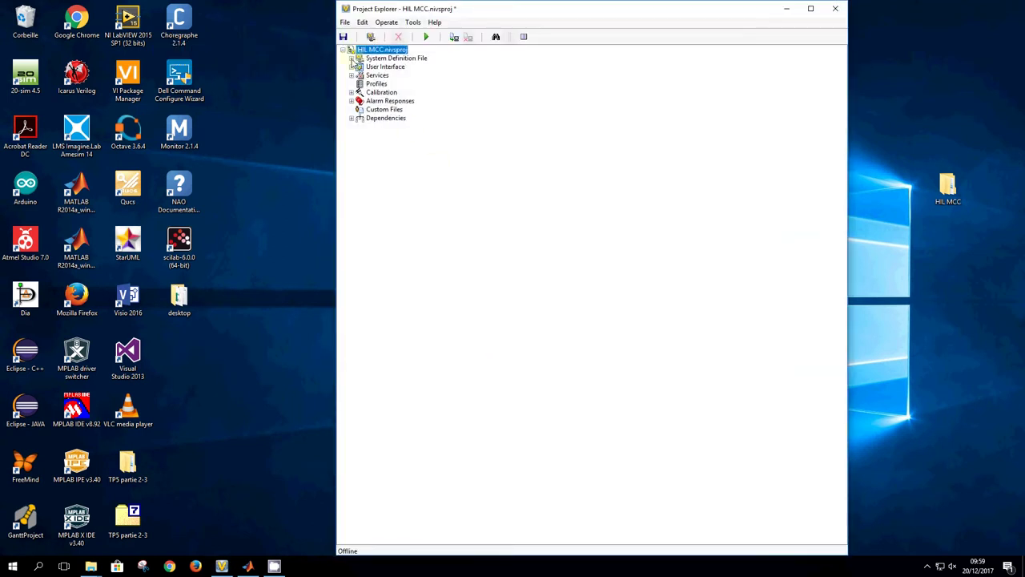
Open the system definition file HIL MCC.nivssdf in System Explorer and show the Controller's simulation Models section
click(350, 58)
double_click(392, 66)
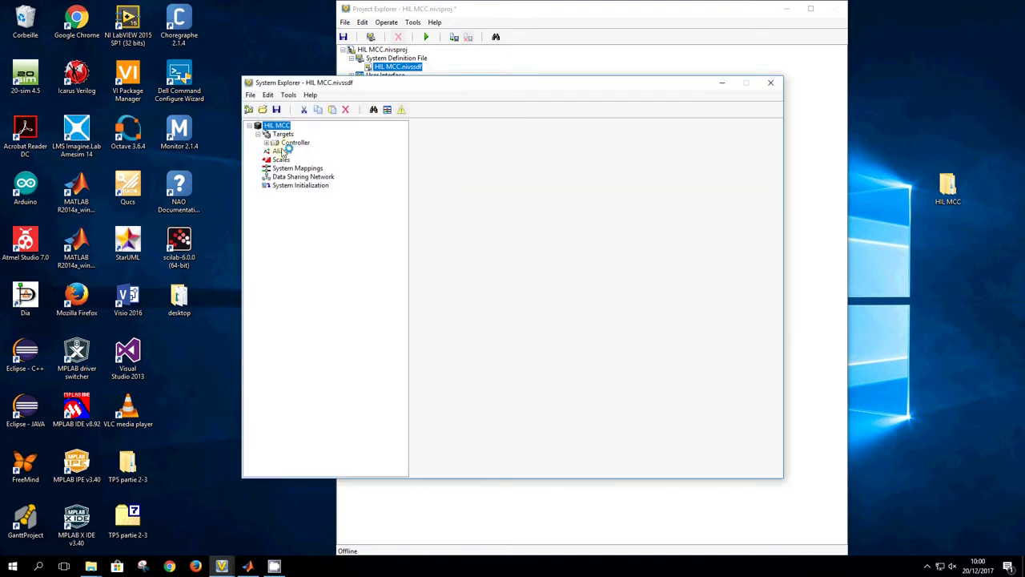
click(266, 143)
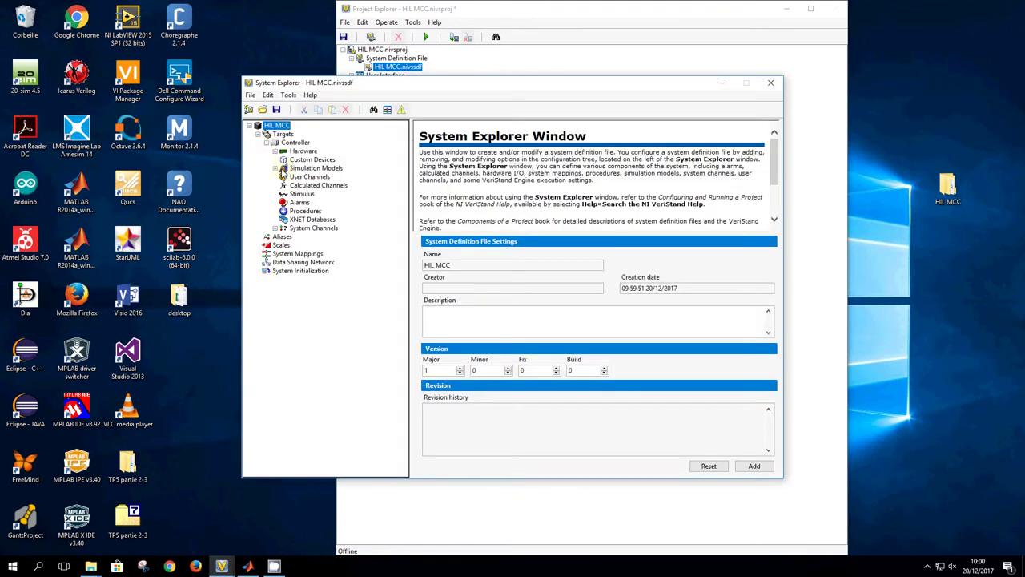
click(275, 168)
click(307, 185)
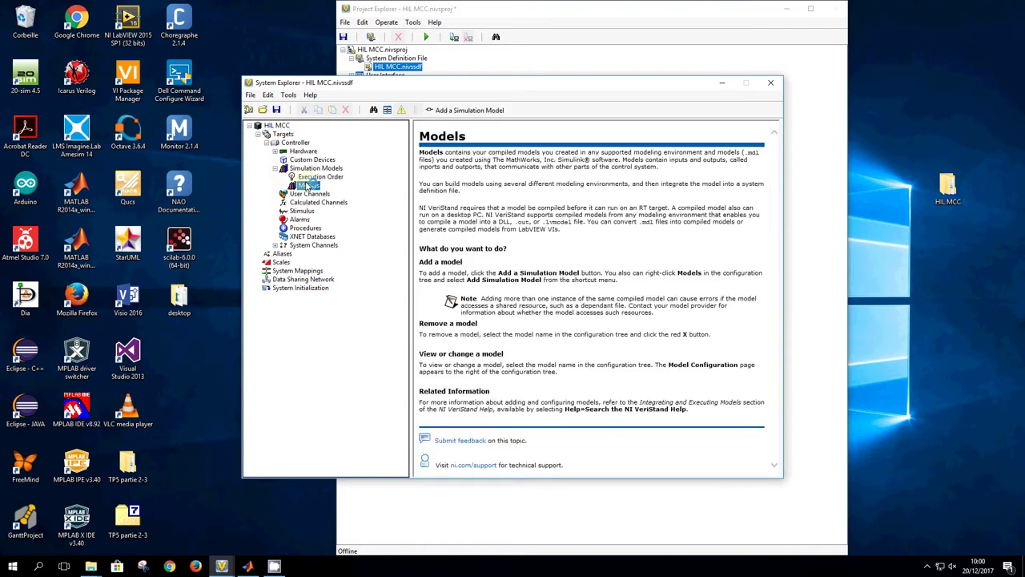
Add a simulation model from Control_choice.dll in the Control_choice_niVeriStand_rtw folder
click(466, 109)
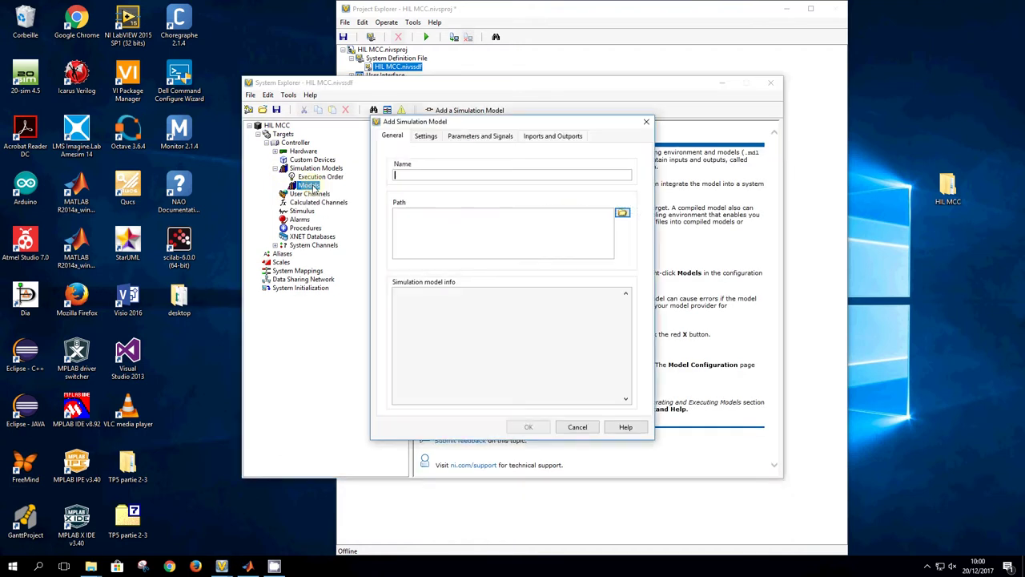
click(622, 212)
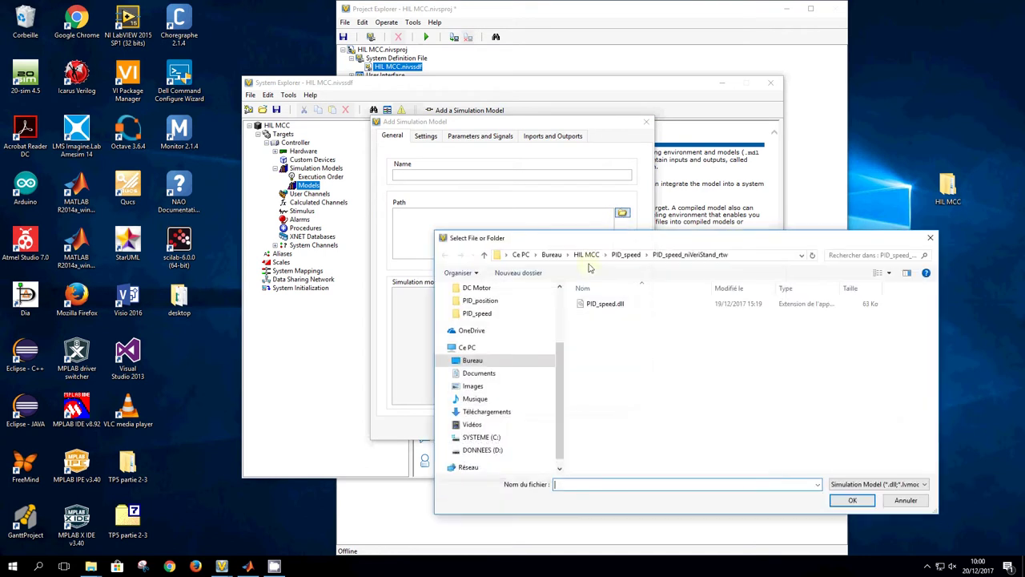
scroll(524, 340, up, 3)
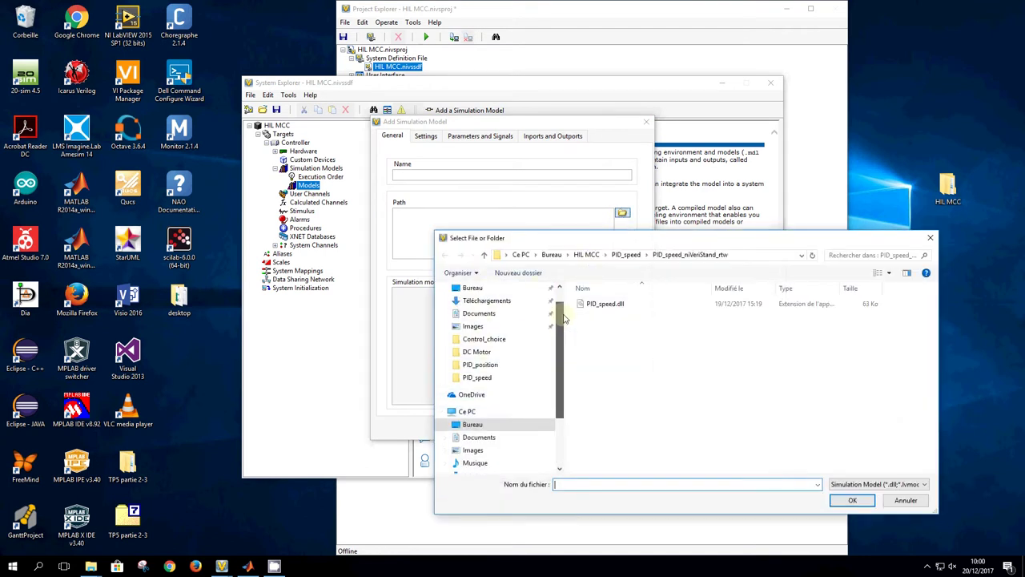
click(517, 339)
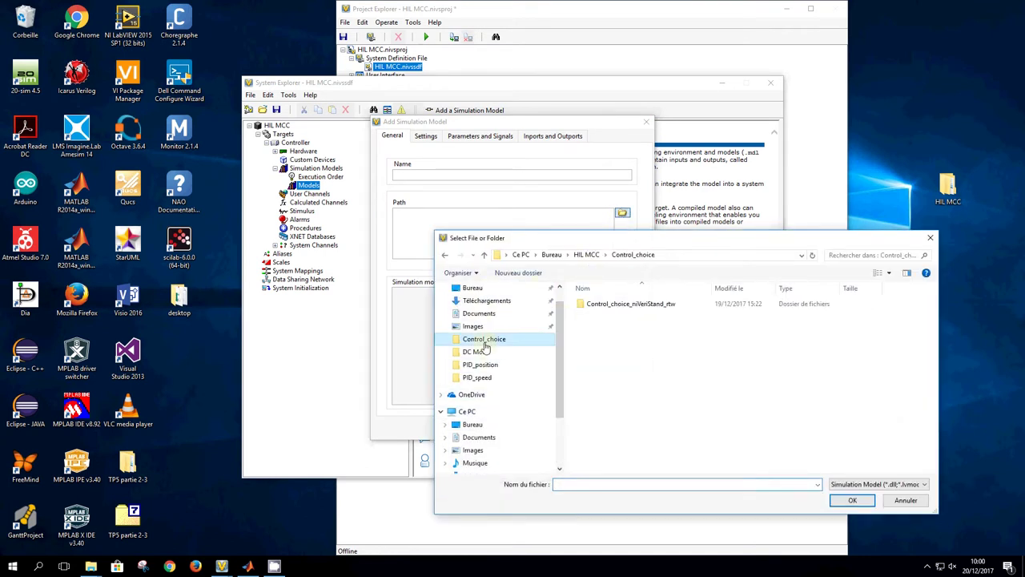
double_click(624, 303)
click(625, 303)
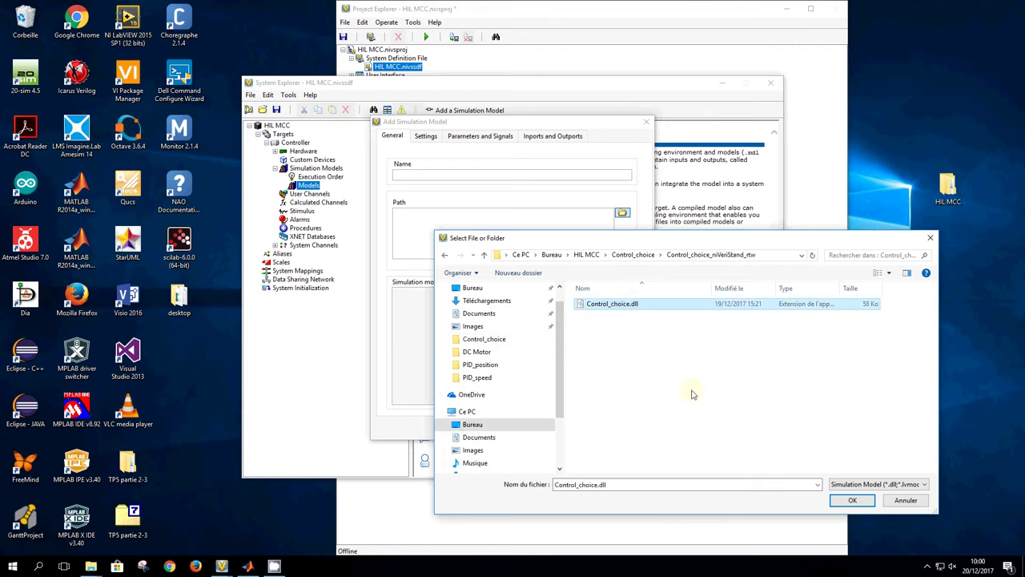
click(837, 500)
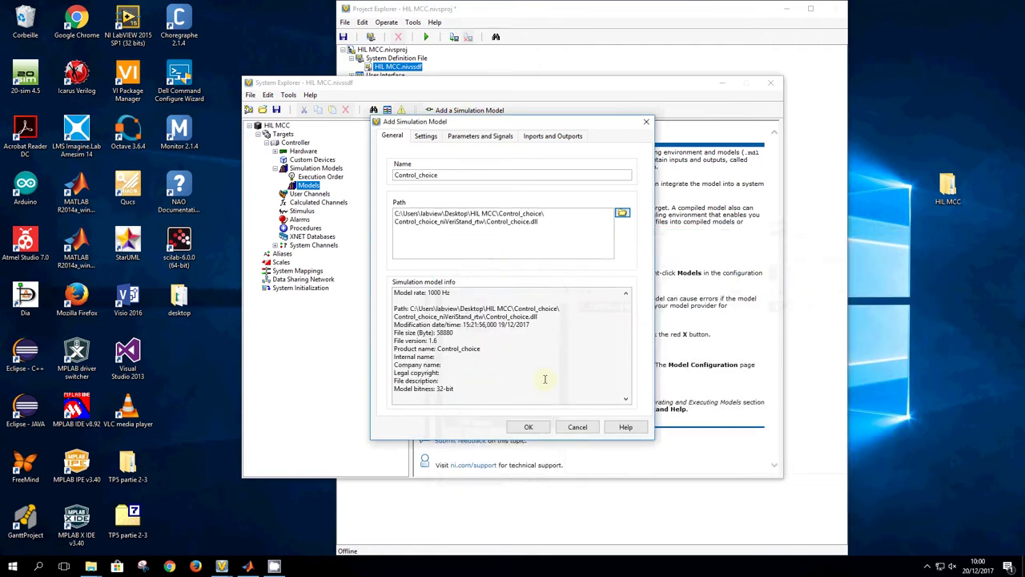
click(528, 426)
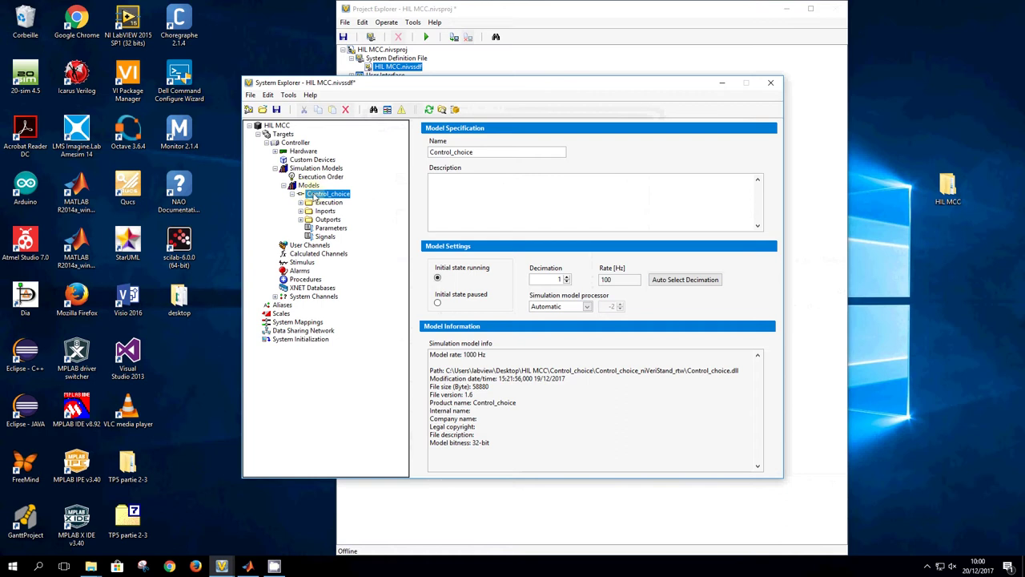
Add a simulation model from DCMotor_Model.dll in the DCMotor_Model_niVeriStand_rtw folder under DC Motor
click(309, 178)
click(309, 185)
right_click(309, 185)
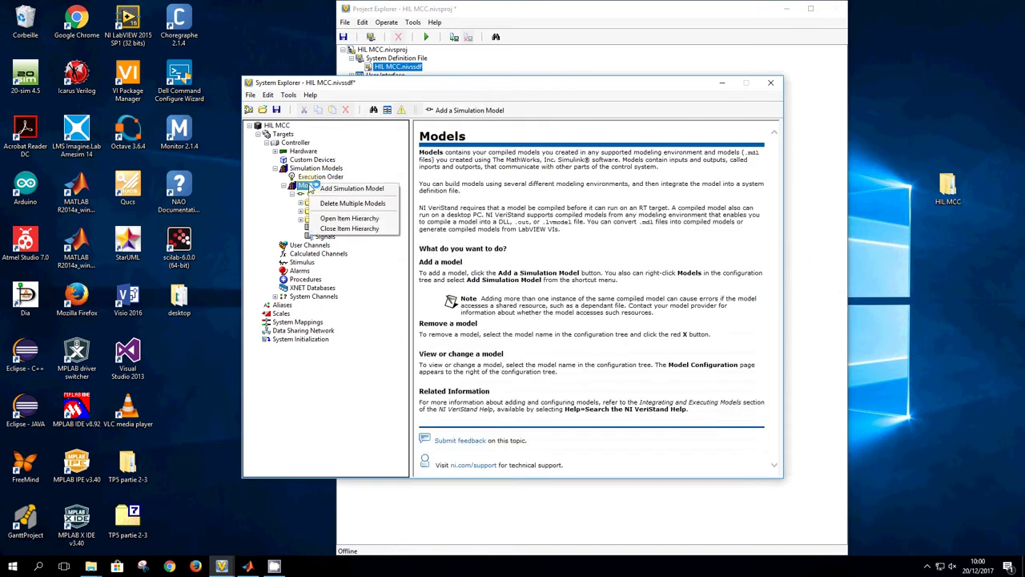
key(Escape)
click(622, 215)
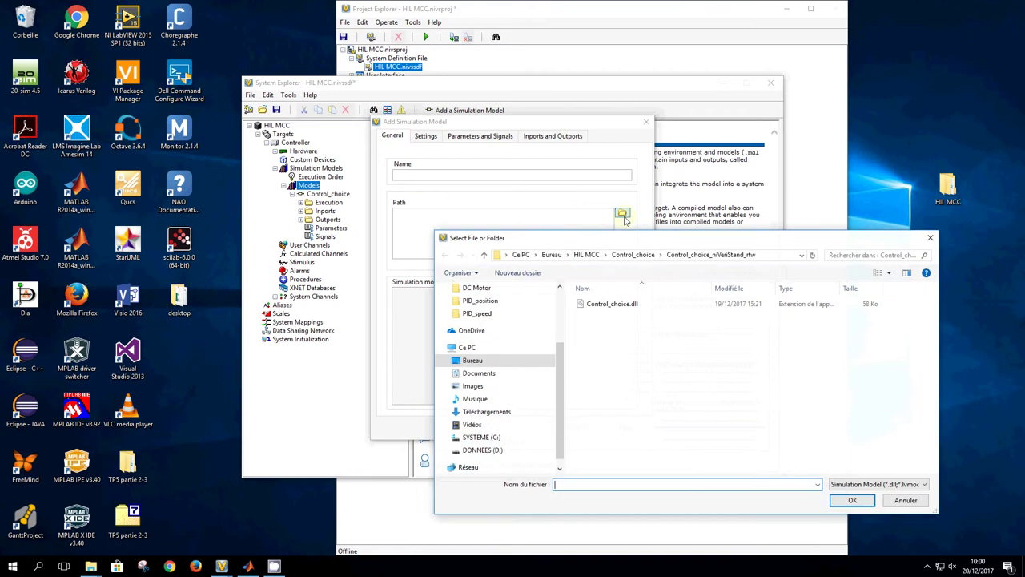
click(483, 255)
click(483, 255)
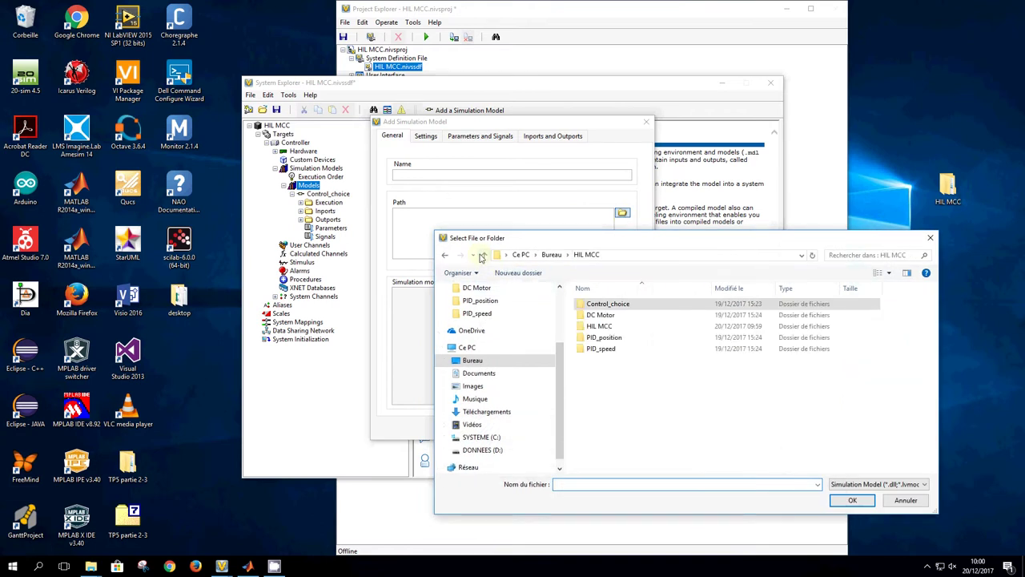
double_click(606, 316)
double_click(616, 303)
click(617, 303)
click(852, 500)
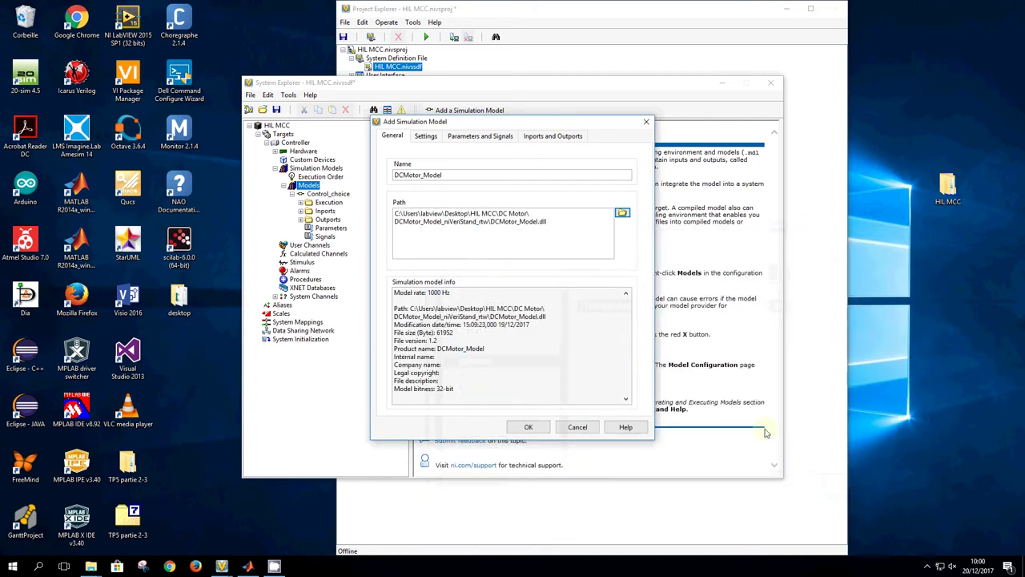
click(530, 428)
Add a simulation model from PID_position.dll in the PID_position_niVeriStand_rtw folder under PID_position
click(312, 177)
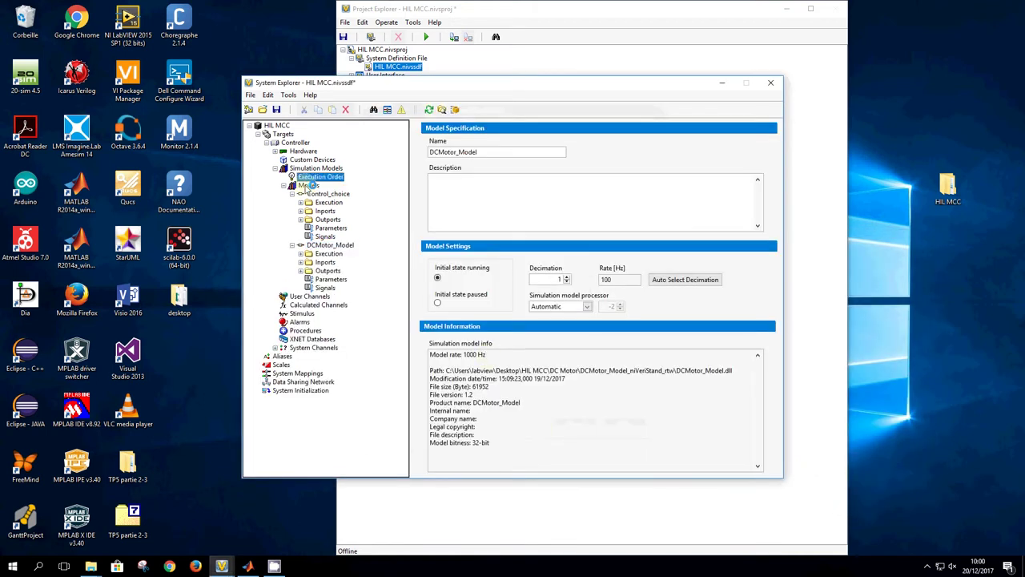
click(308, 185)
right_click(306, 185)
key(Escape)
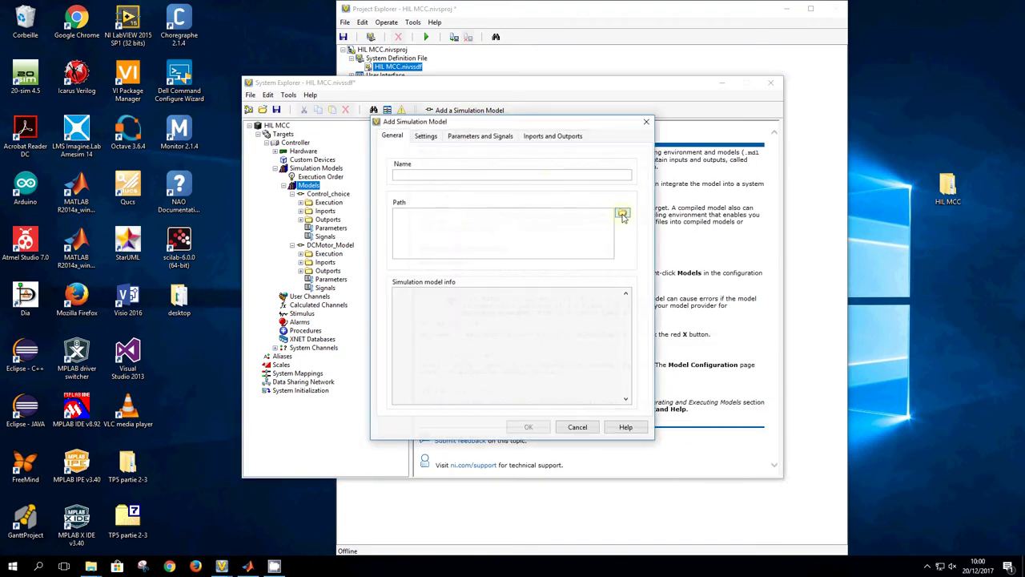
click(622, 212)
click(483, 254)
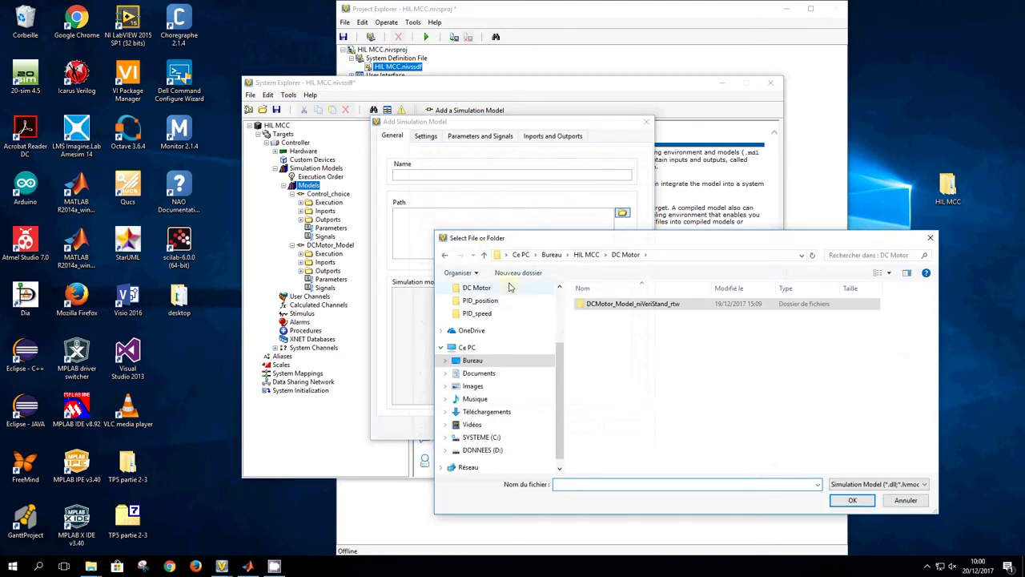
click(481, 255)
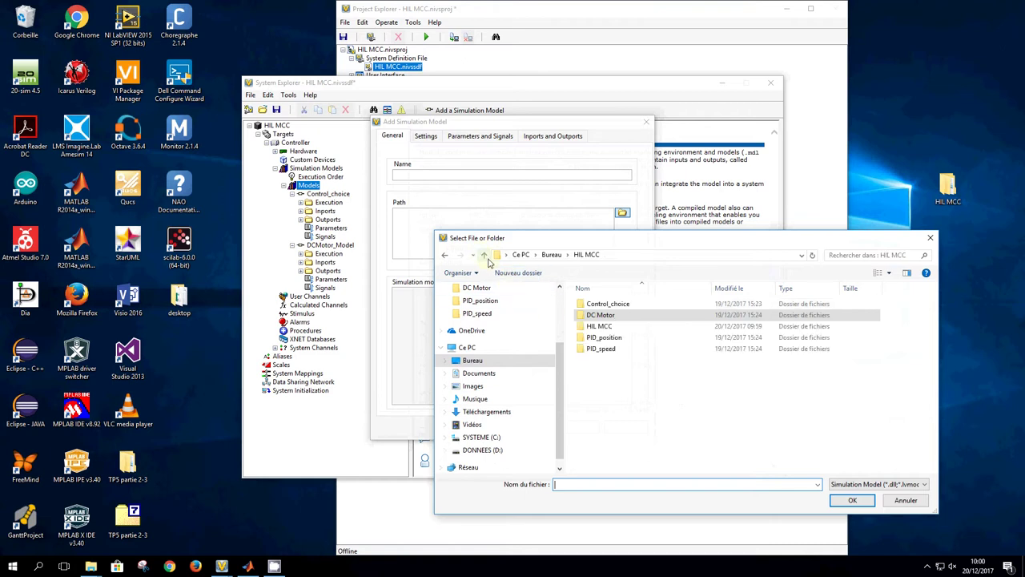
double_click(617, 341)
double_click(620, 305)
click(638, 309)
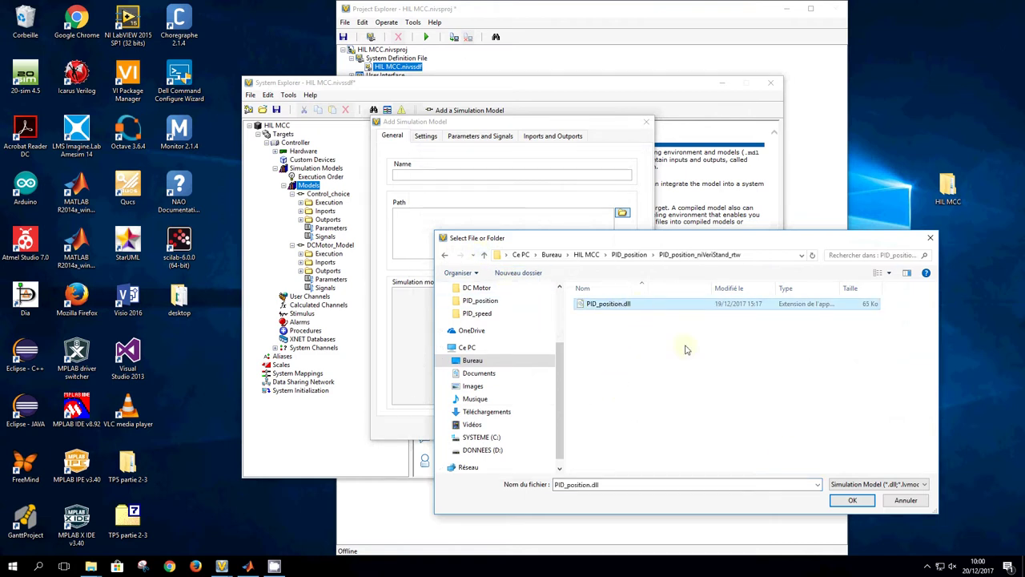
click(850, 503)
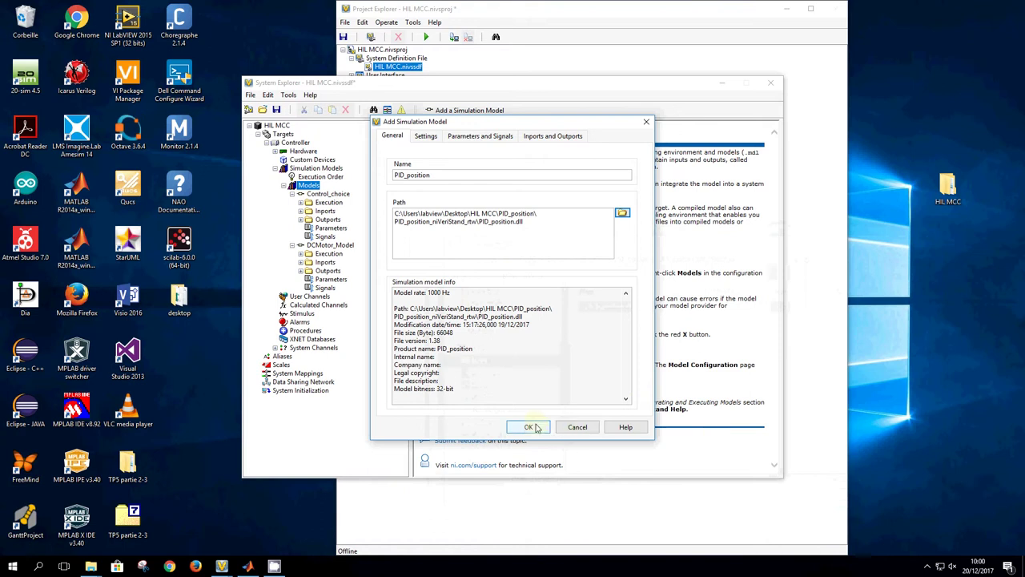
click(527, 422)
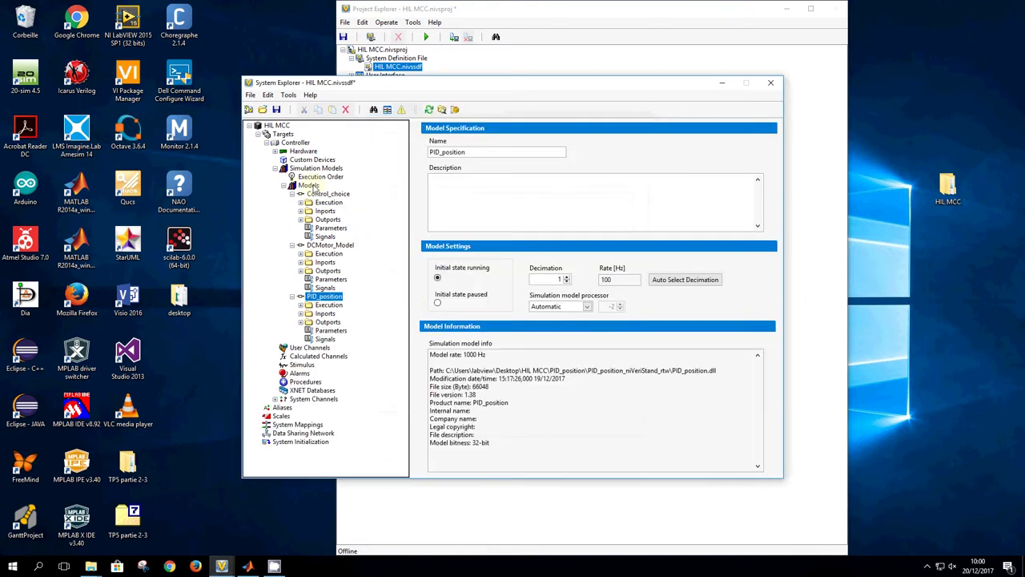
Add a simulation model from PID_speed.dll in the PID_speed_niVeriStand_rtw folder under PID_speed
click(310, 185)
right_click(320, 186)
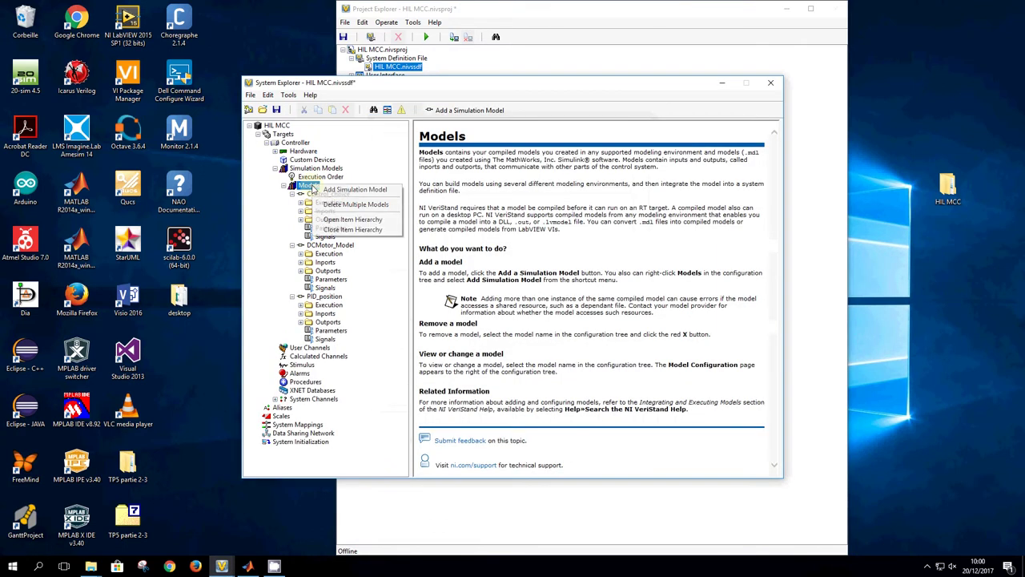
click(355, 190)
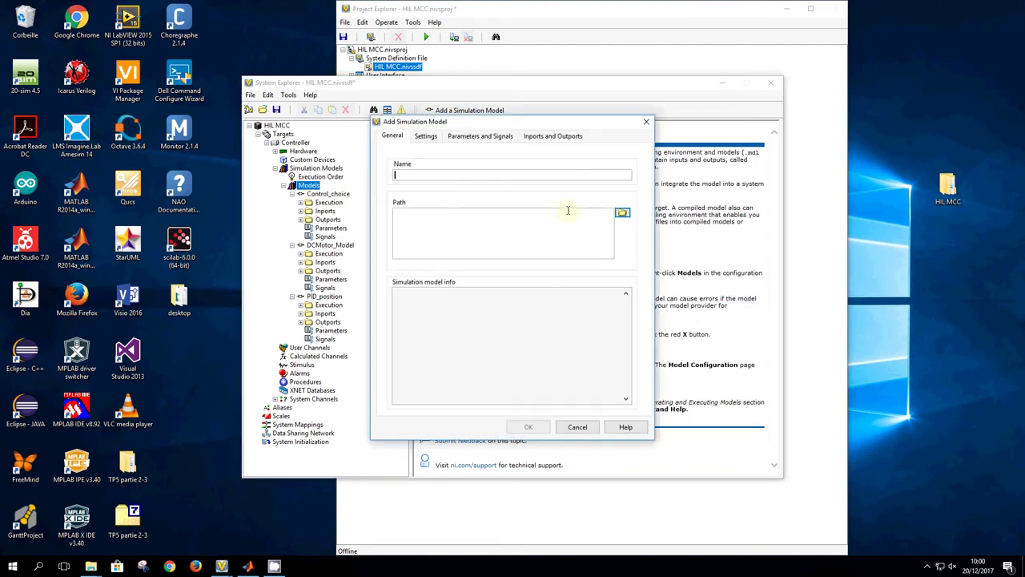
click(623, 214)
click(484, 254)
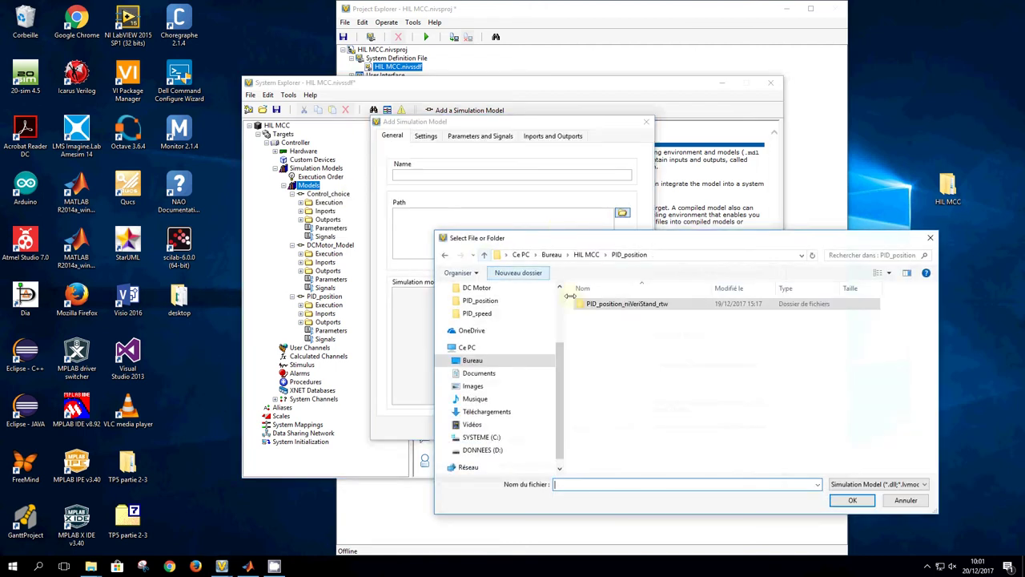
click(484, 254)
double_click(593, 349)
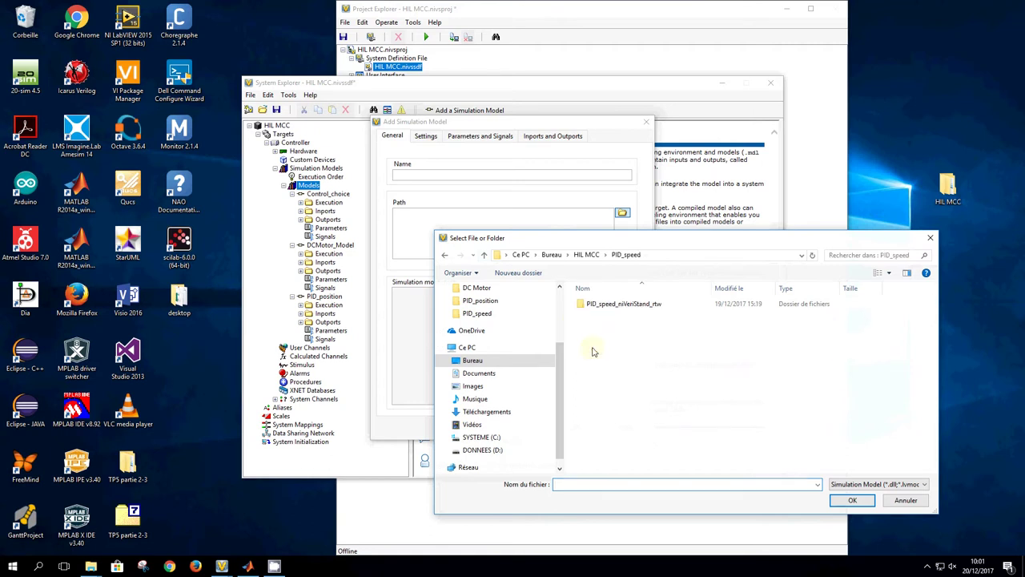
double_click(605, 309)
click(625, 310)
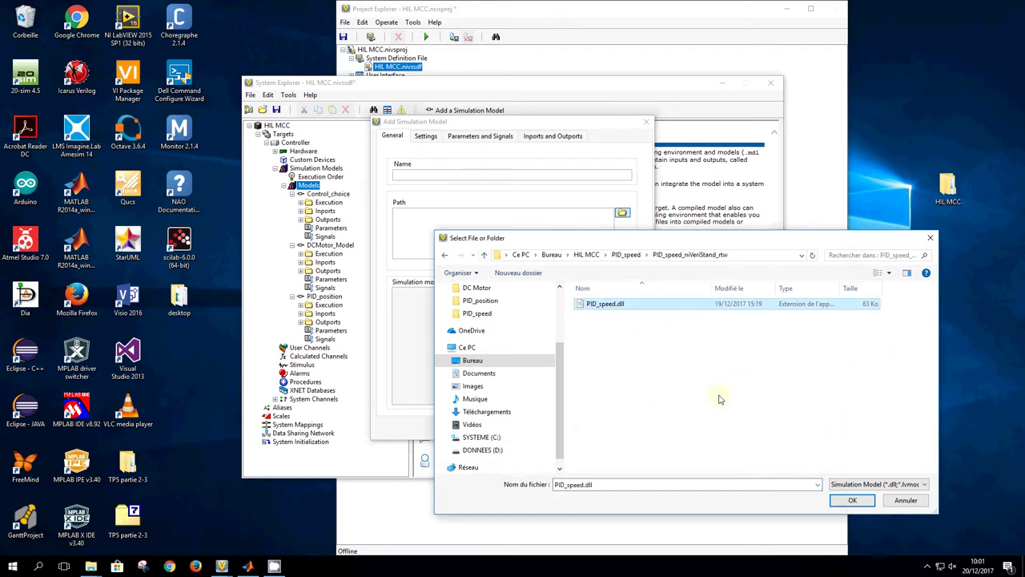
click(850, 502)
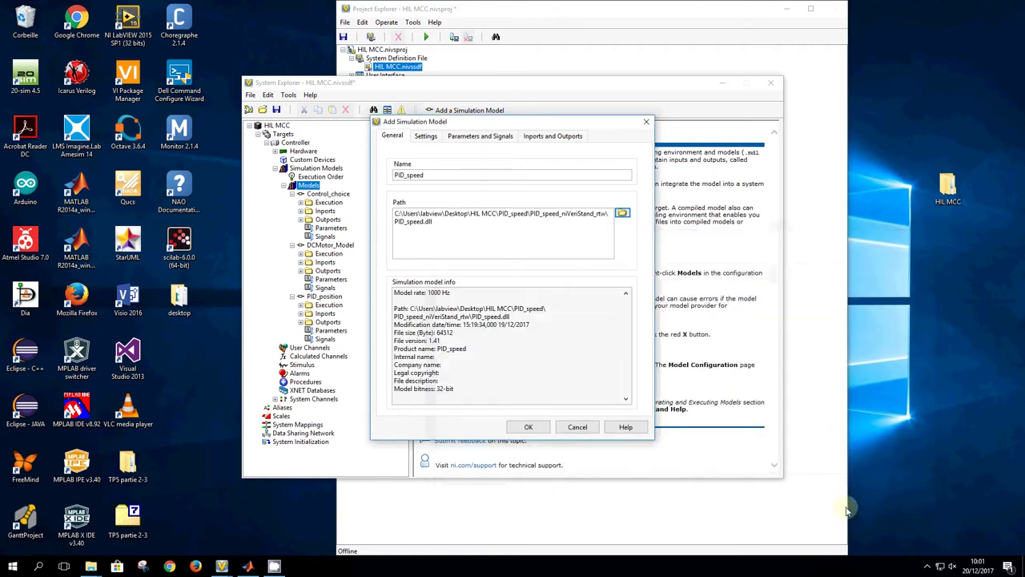
click(529, 427)
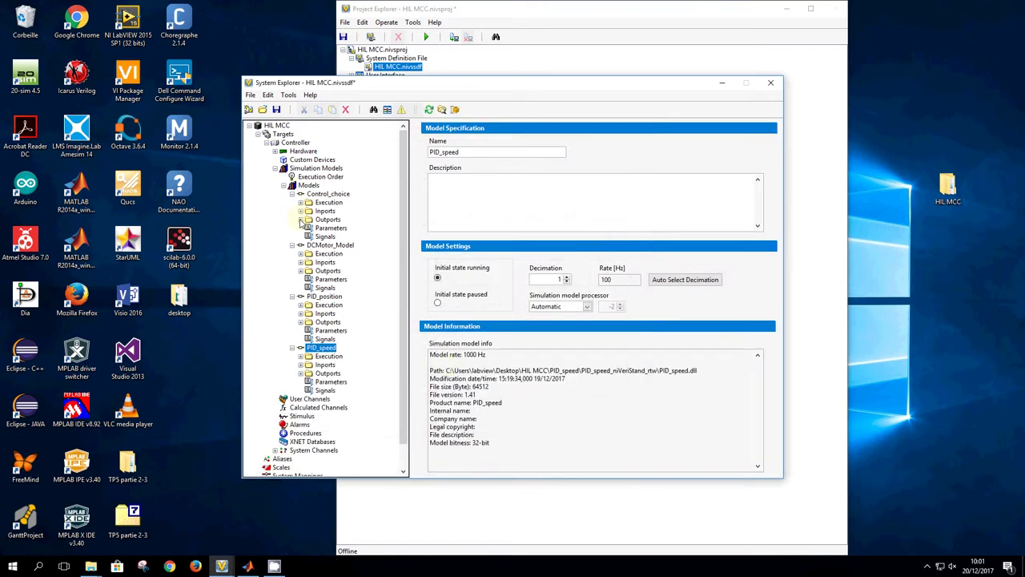
Set the unit of the DCMotor_Model outport Speed Output to rad/s
click(301, 271)
click(343, 279)
click(676, 151)
text(RAD/S)
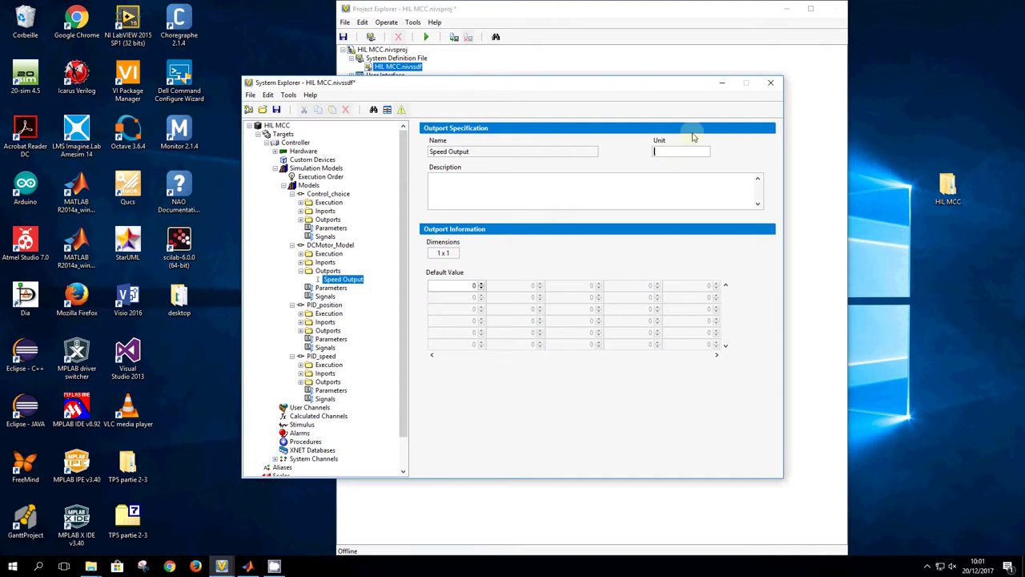
text(d/s)
click(299, 272)
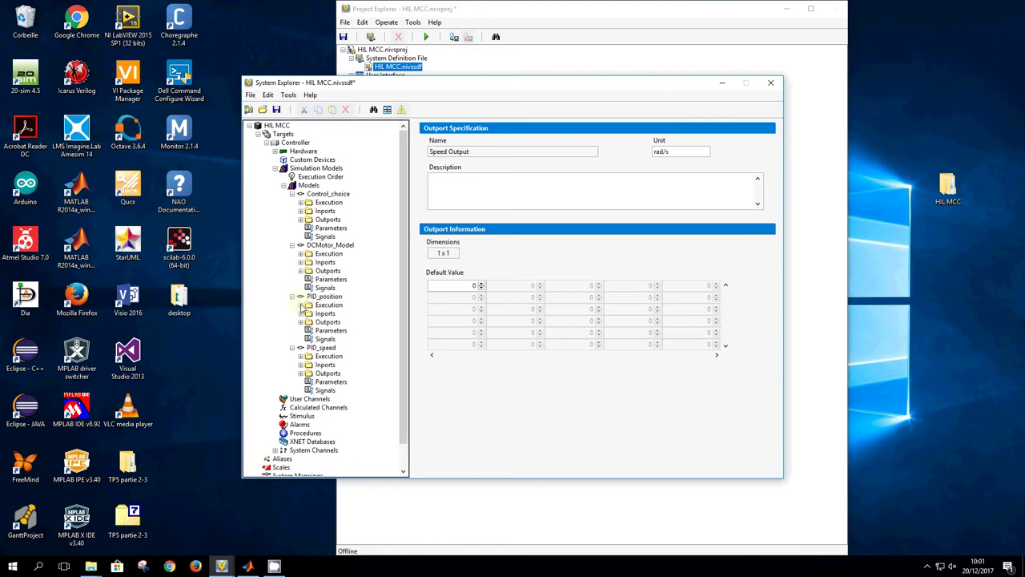
Set the unit of the PID_position inport Position_Instruction to rad
click(301, 305)
click(301, 305)
click(301, 313)
click(352, 348)
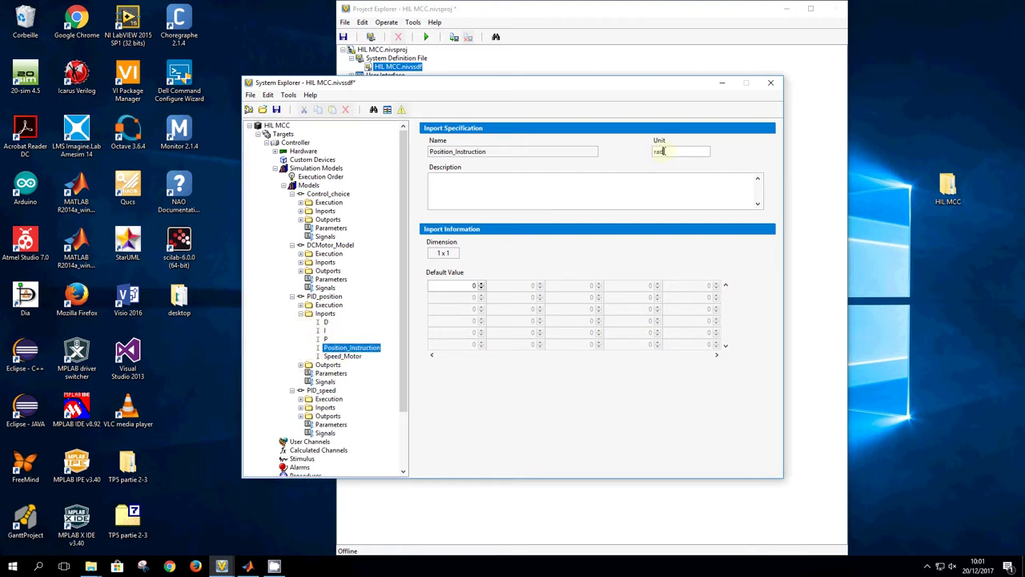
Set the unit of the PID_position outport Position_Motor to rad and collapse that model's inports and outports
click(300, 365)
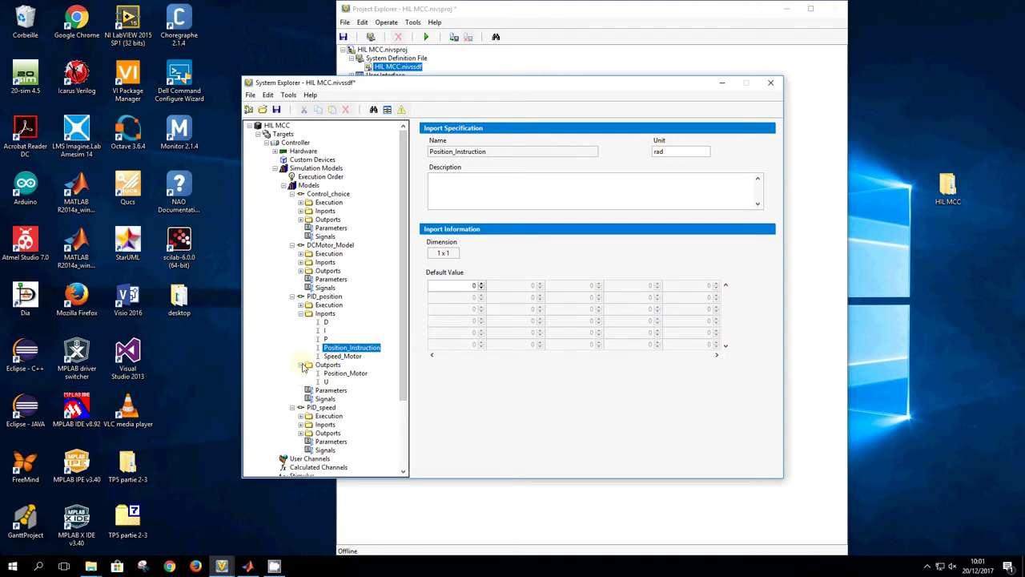
click(345, 374)
click(661, 150)
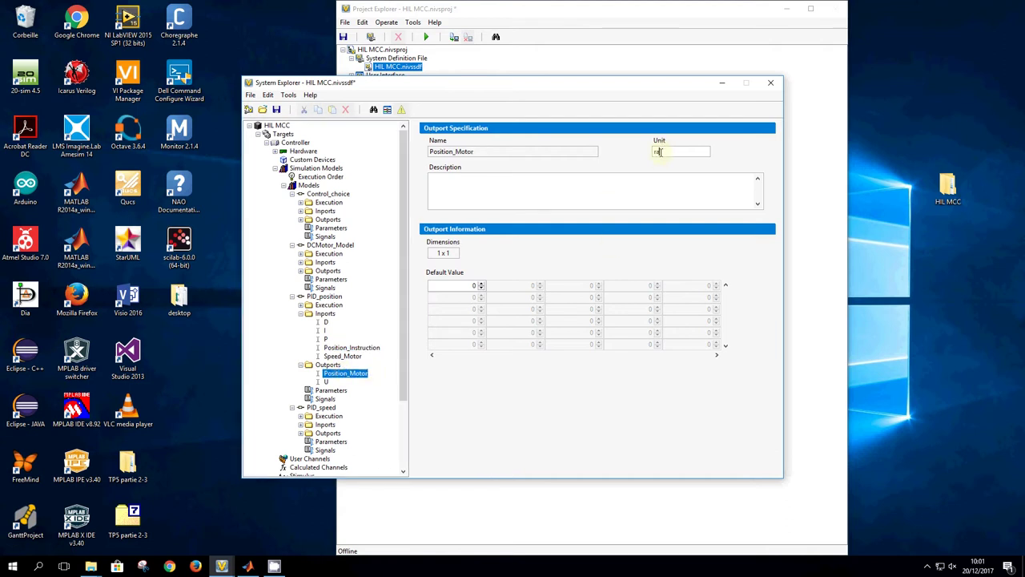
click(301, 365)
click(300, 313)
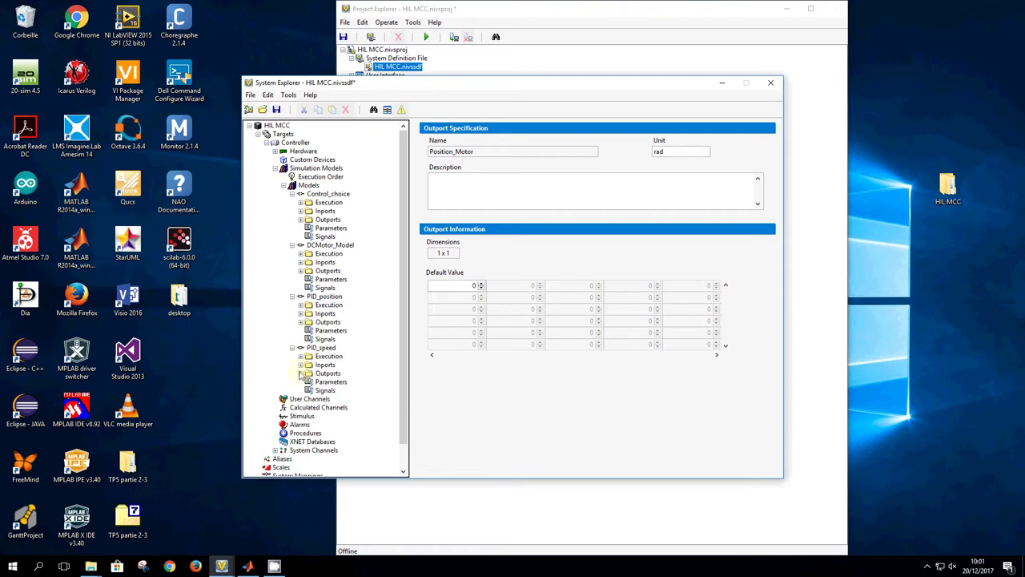
Set the unit of the PID_speed inport Speed_Instruction to rad/s and check that model's outports
click(301, 365)
click(345, 398)
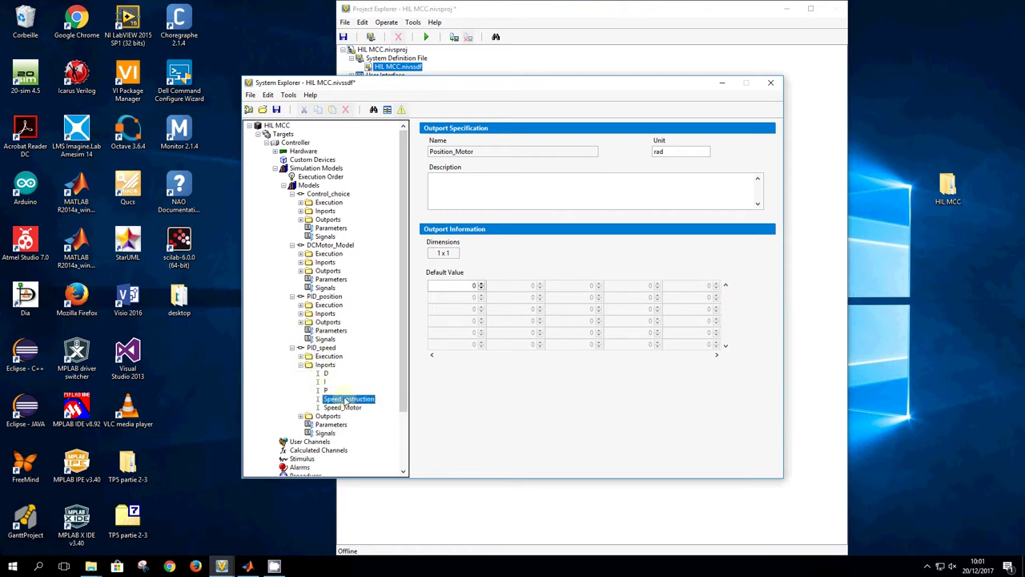
text(rad/s)
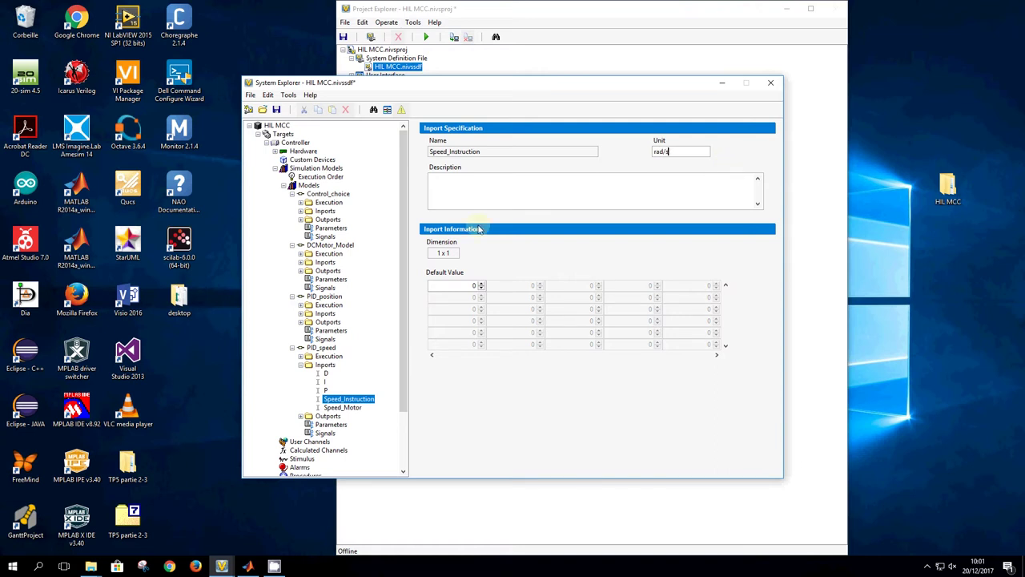
click(301, 365)
click(301, 373)
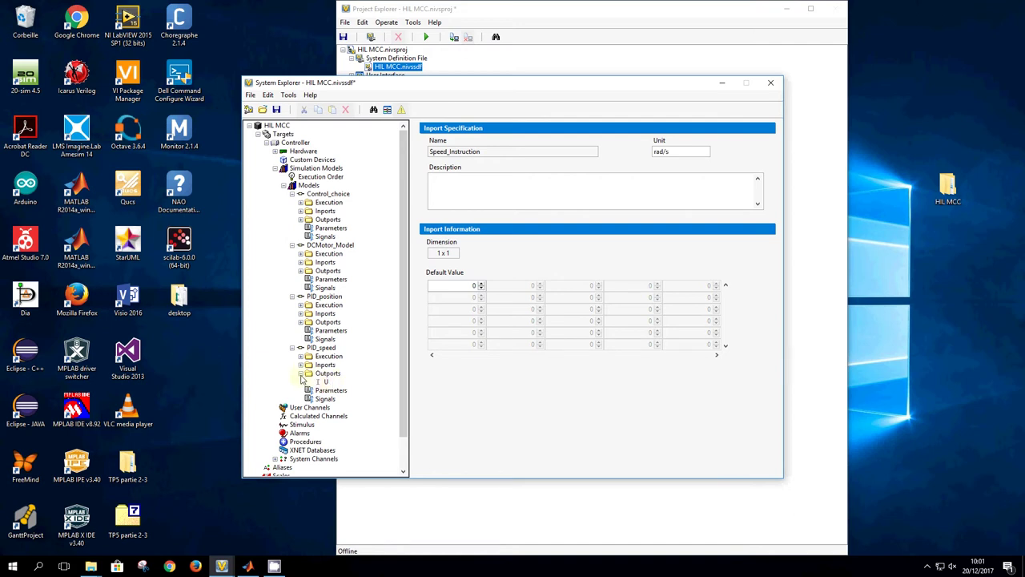
click(301, 374)
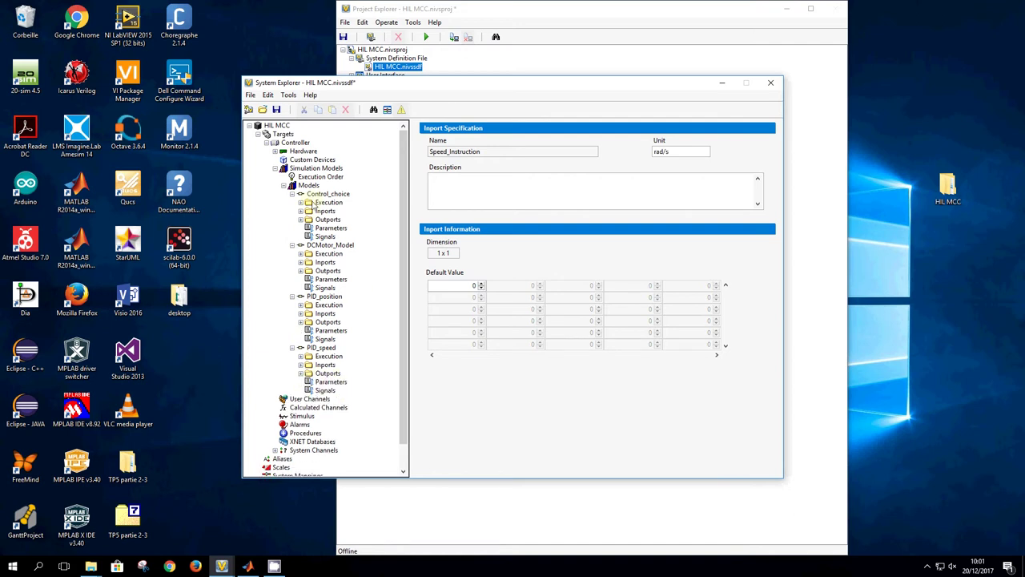
Set the unit of the Control_choice outport U to V
click(301, 220)
click(325, 227)
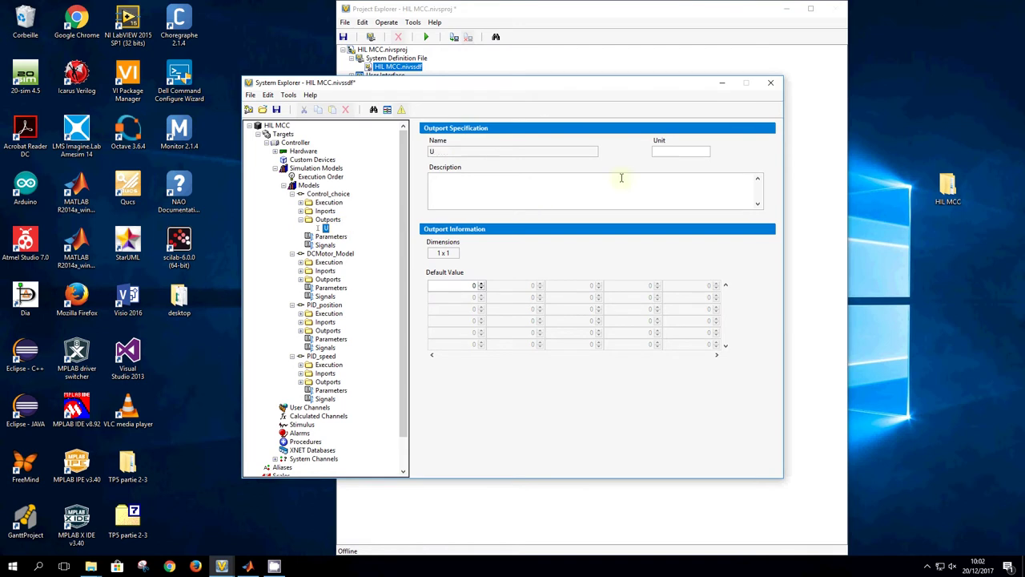
click(657, 153)
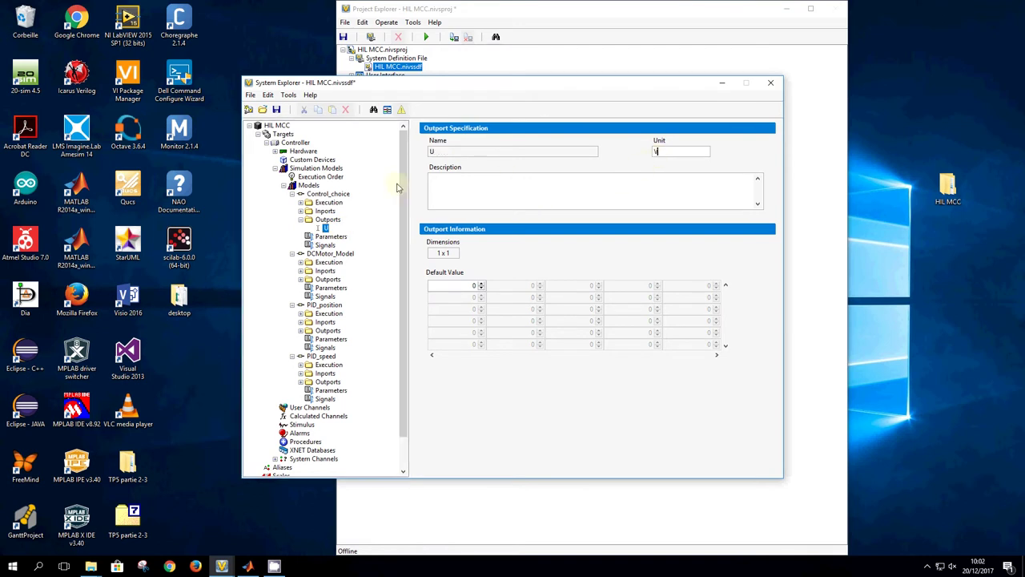
click(301, 219)
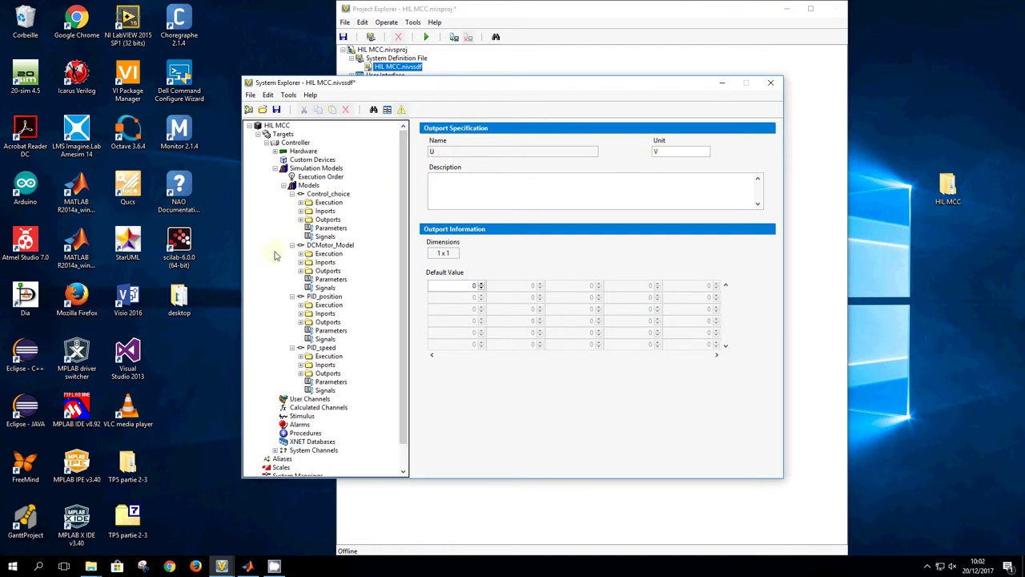
Set the unit of the DCMotor_Model inport Cr to N.m
click(301, 262)
click(327, 273)
click(660, 153)
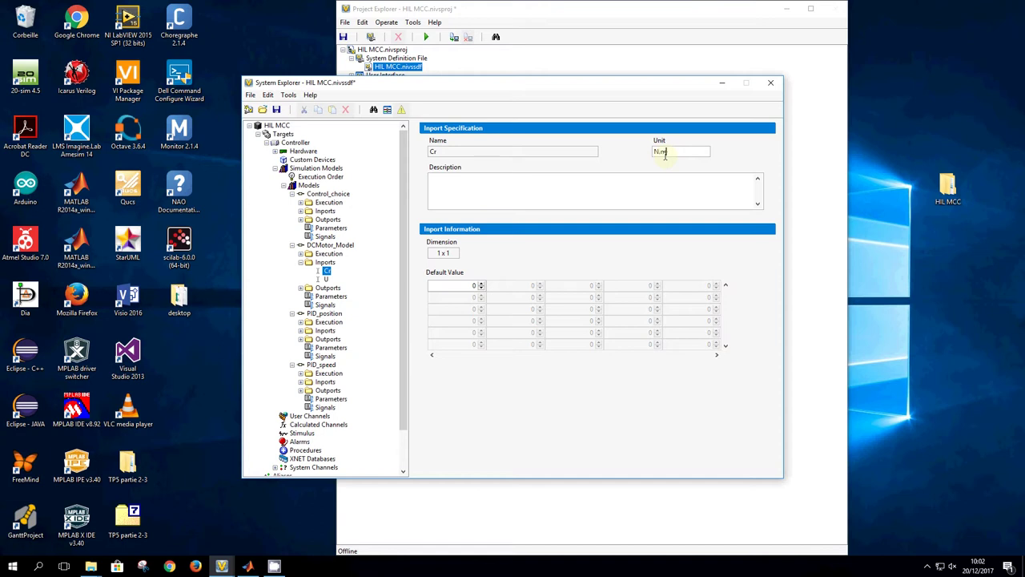
Examine the DCMotor_Model inport U and the model's execution and outport entries
click(325, 279)
click(301, 253)
click(301, 253)
click(300, 287)
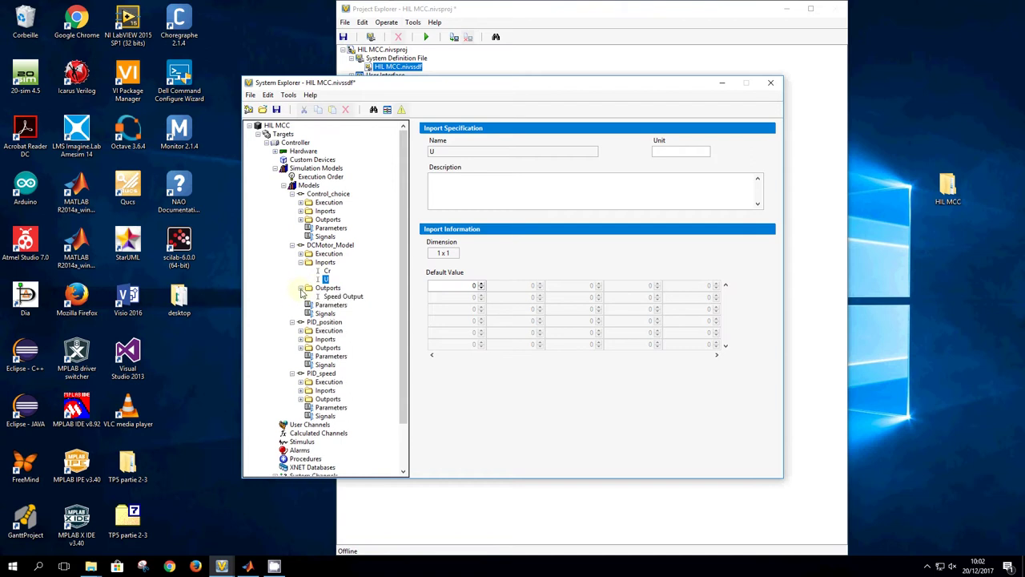
Collapse the Control_choice, DCMotor_Model, PID_position and PID_speed models in the configuration tree
click(300, 288)
click(300, 261)
click(291, 244)
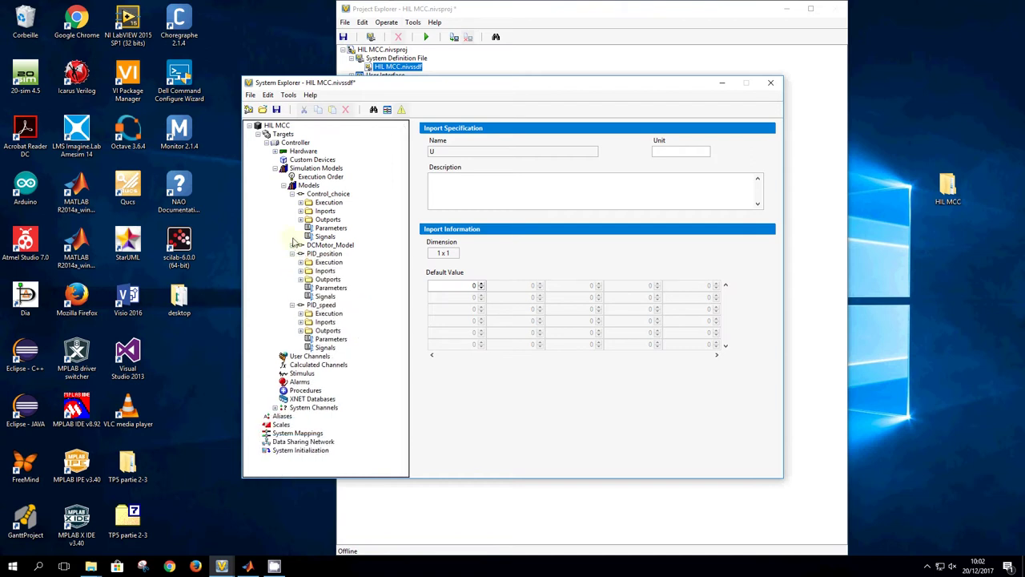
click(292, 194)
click(292, 210)
click(292, 219)
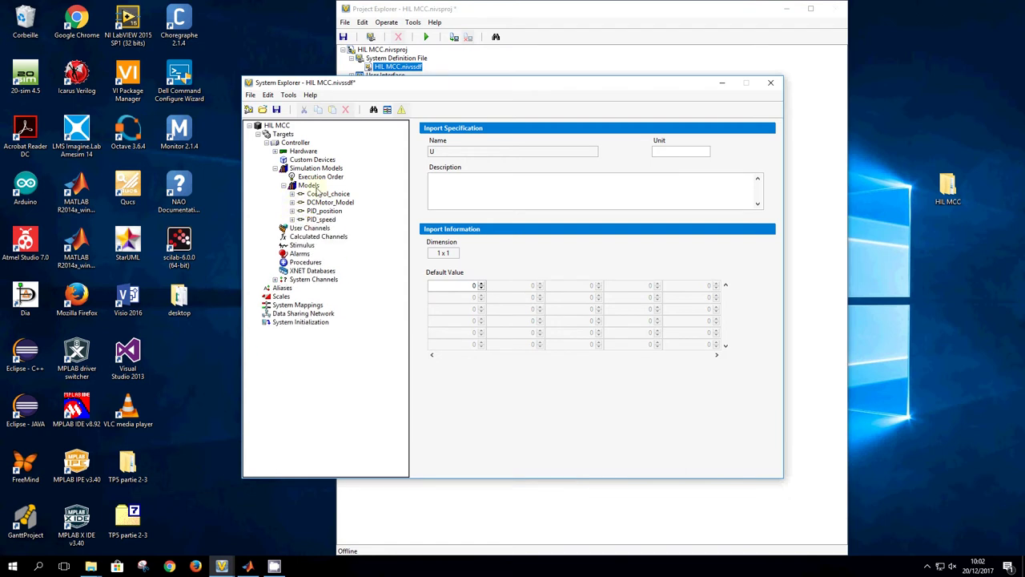
Set the model execution order with PID_position and PID_speed in Group 0, Control_choice in Group 1 and DCMotor_Model in Group 2
click(320, 177)
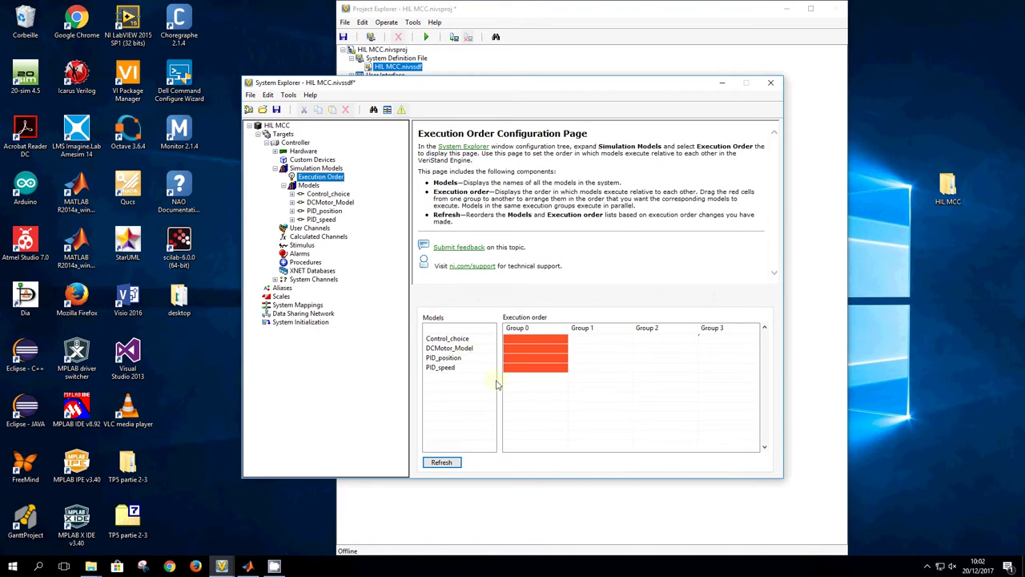
drag(542, 338, 664, 351)
click(441, 462)
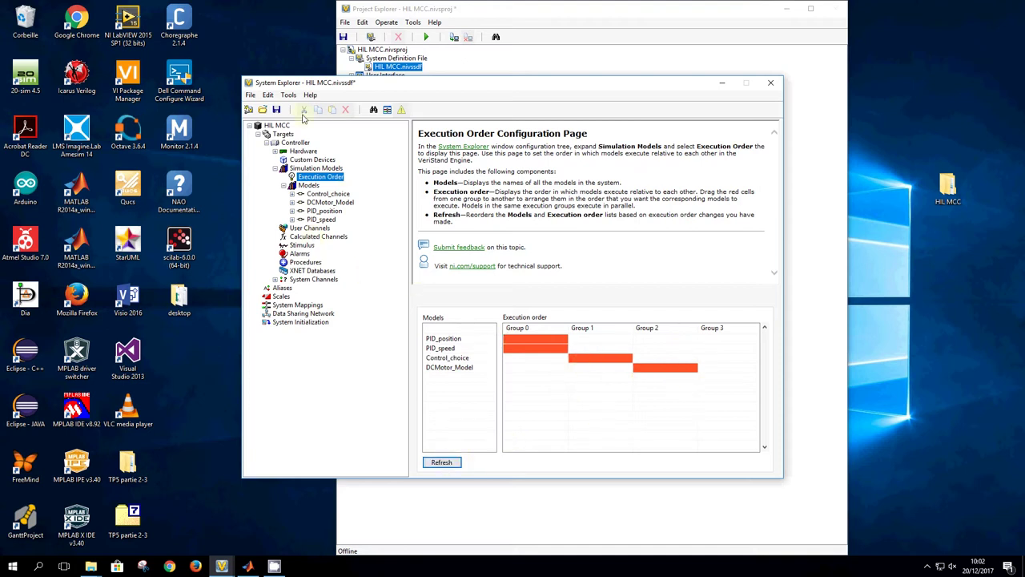
Open the system configuration mappings and enlarge the window to full screen
click(288, 95)
click(300, 106)
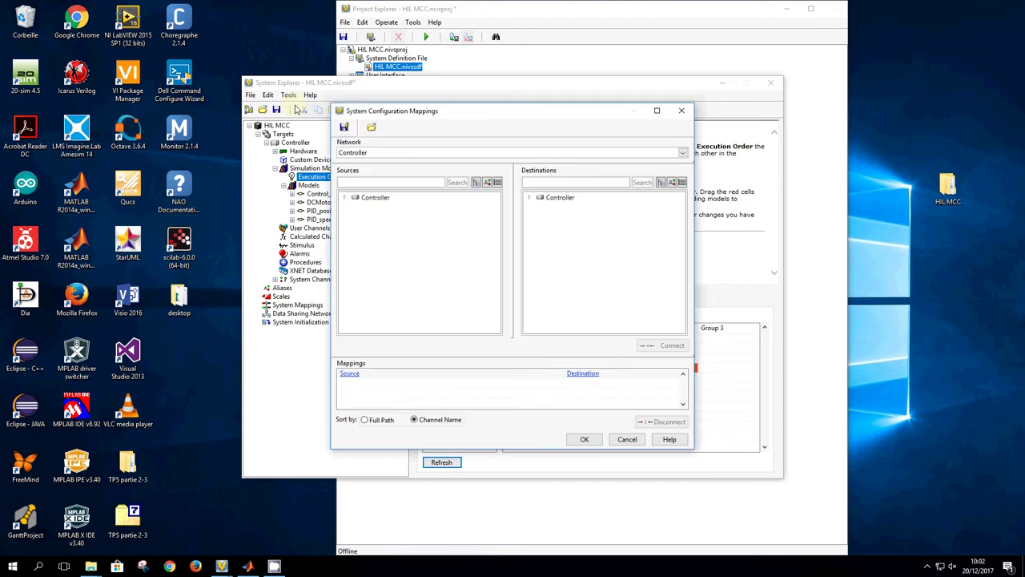
click(656, 111)
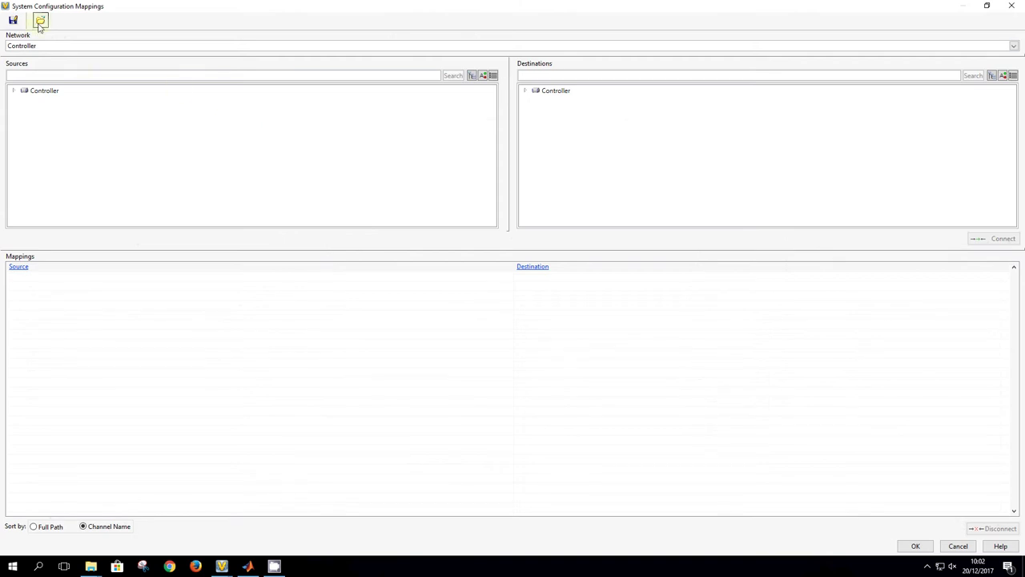
Map the Control_choice outport U to the DCMotor_Model inport U
click(12, 91)
click(23, 100)
click(34, 108)
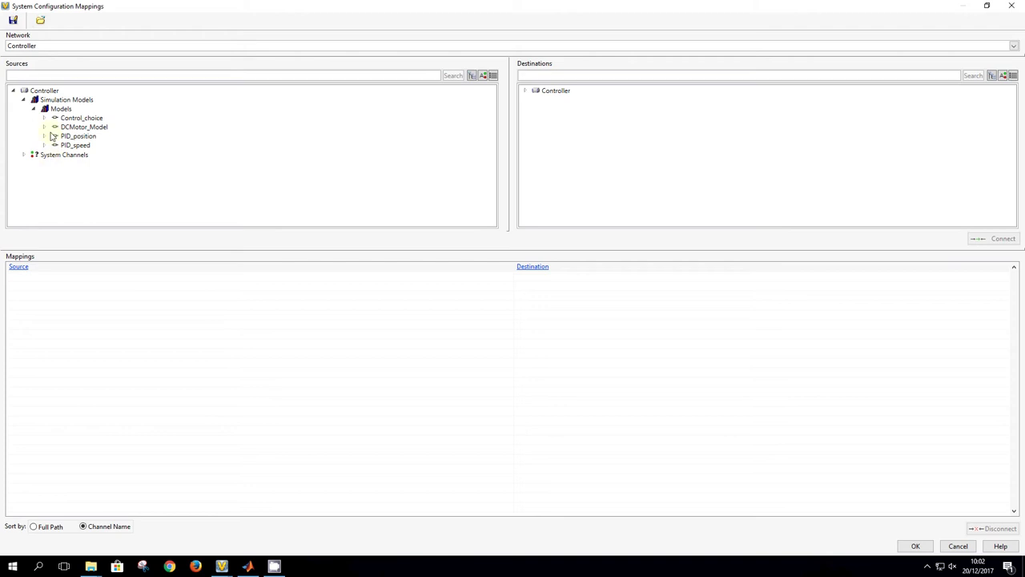
click(44, 118)
click(54, 146)
click(82, 154)
click(524, 90)
click(535, 100)
click(545, 109)
click(556, 127)
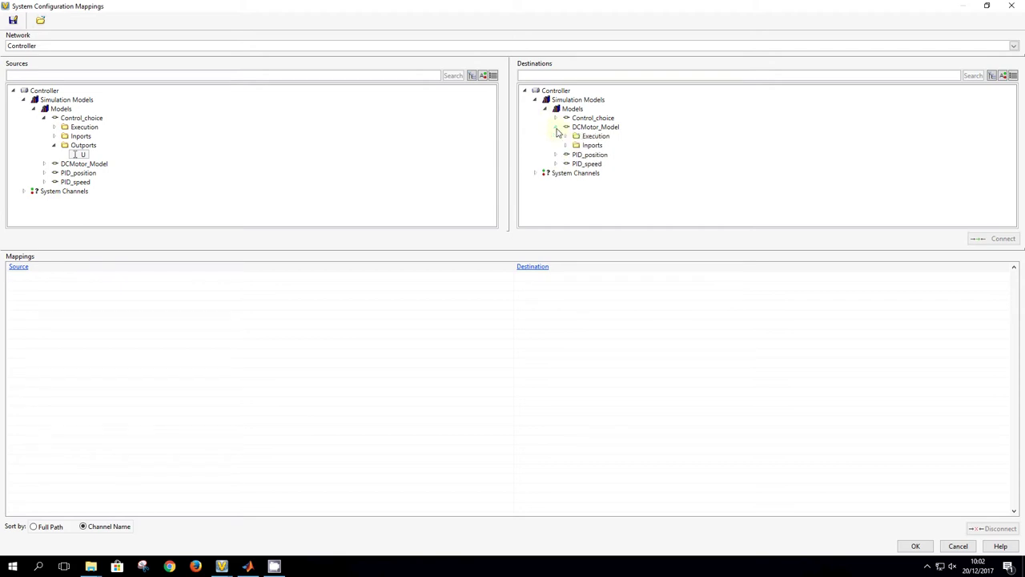
click(566, 146)
click(594, 163)
click(988, 240)
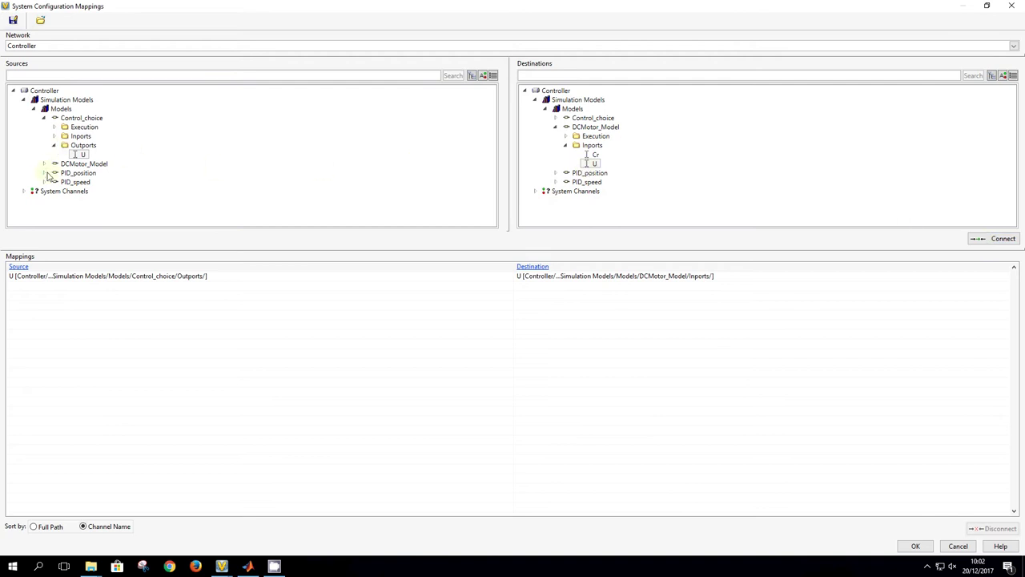
Map the PID_position outport U to the Control_choice inport Tension_Position_Control
click(45, 174)
click(54, 201)
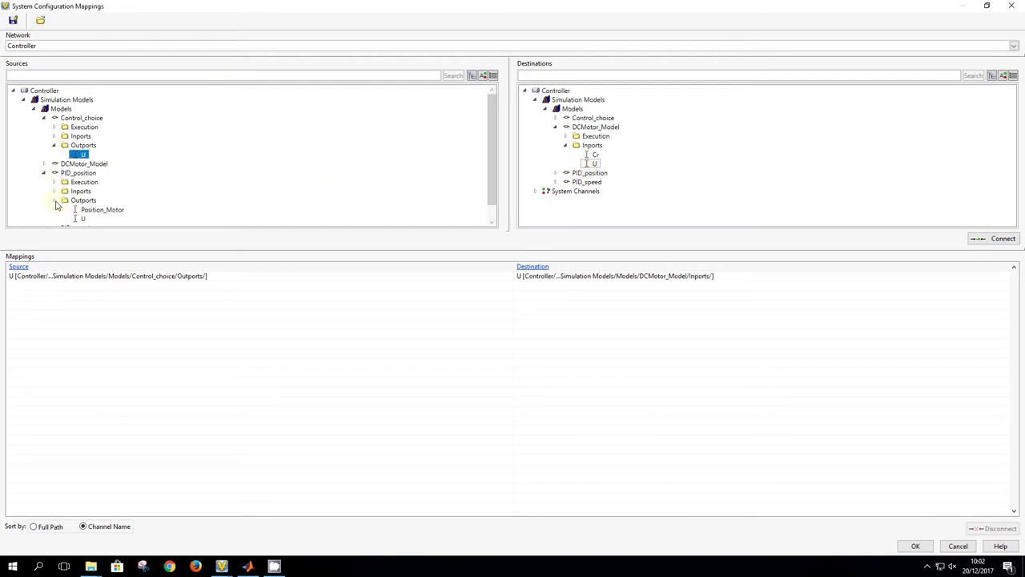
click(81, 218)
click(555, 117)
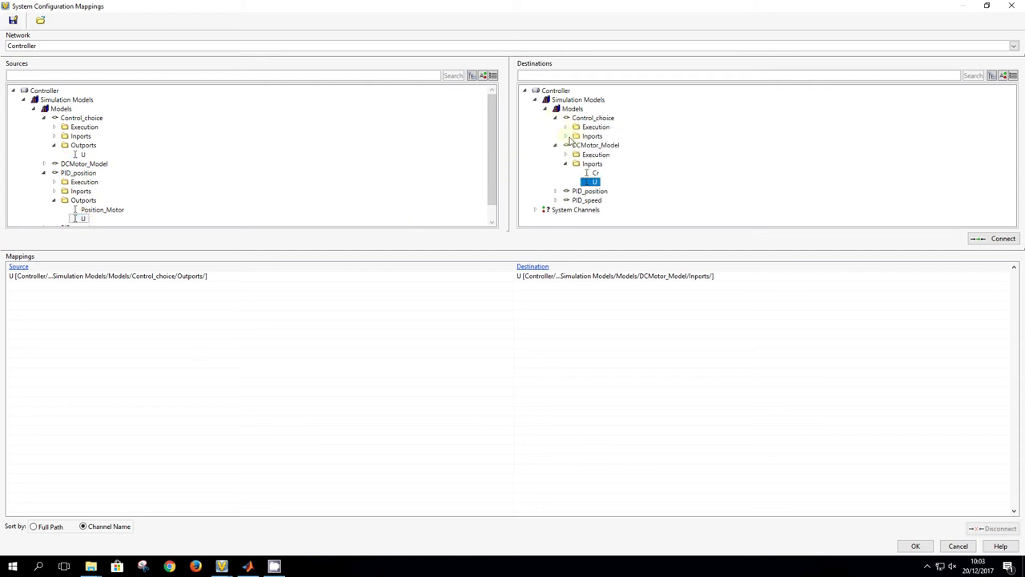
click(567, 136)
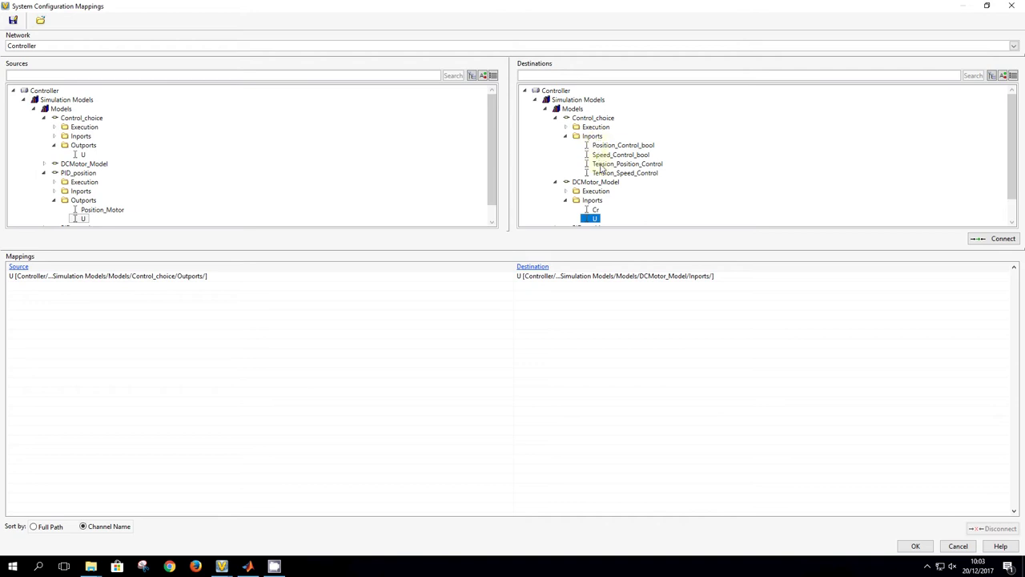
click(604, 165)
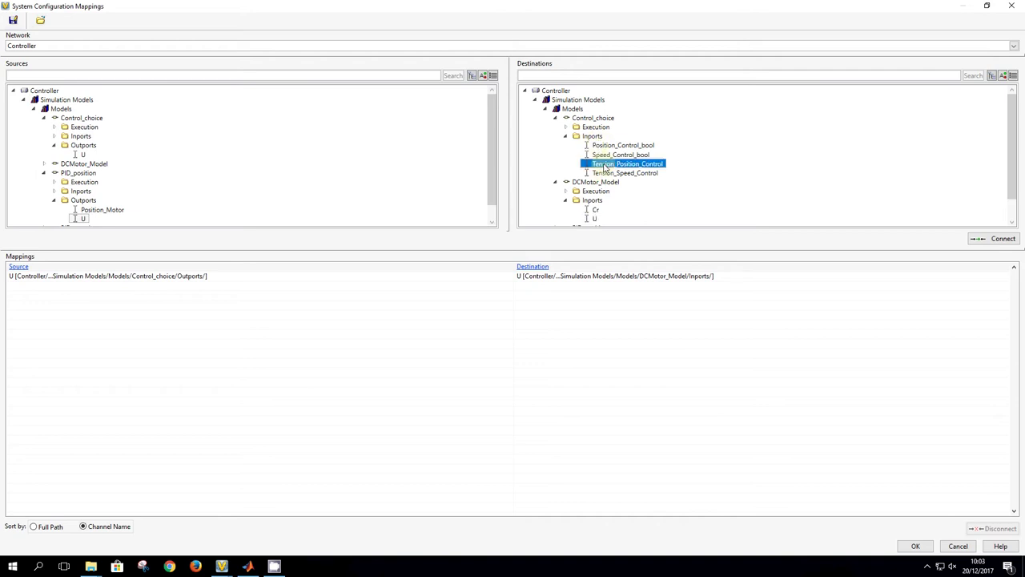
click(997, 238)
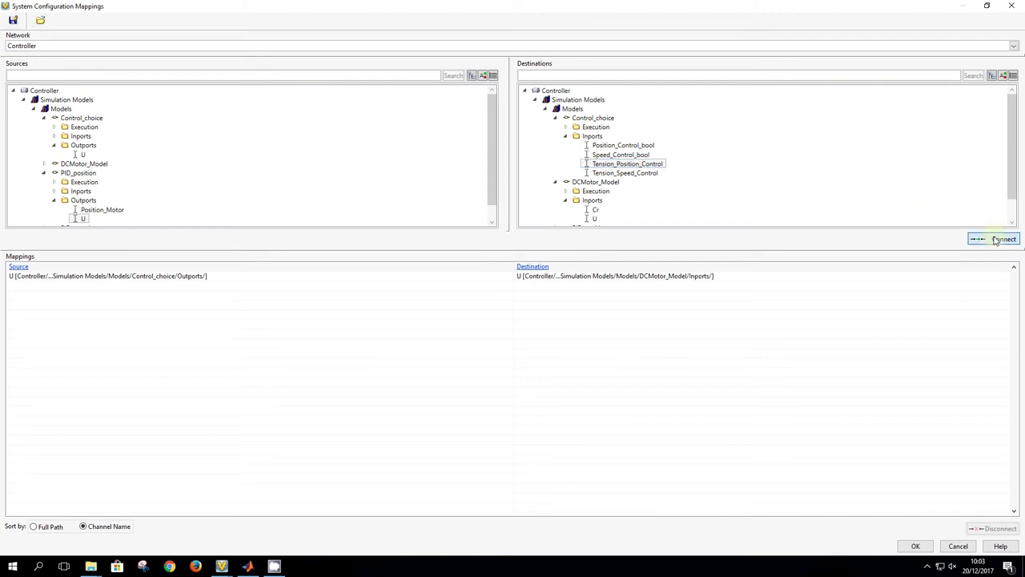
Map the PID_speed outport U to the Control_choice inport Tension_Speed_Control
scroll(247, 168, down, 1)
click(53, 185)
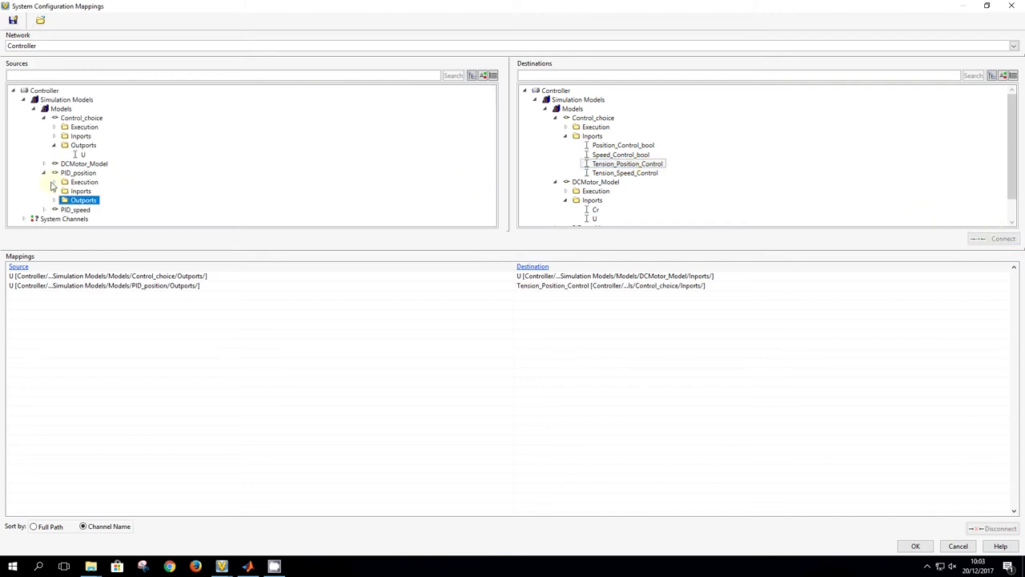
click(45, 172)
click(44, 181)
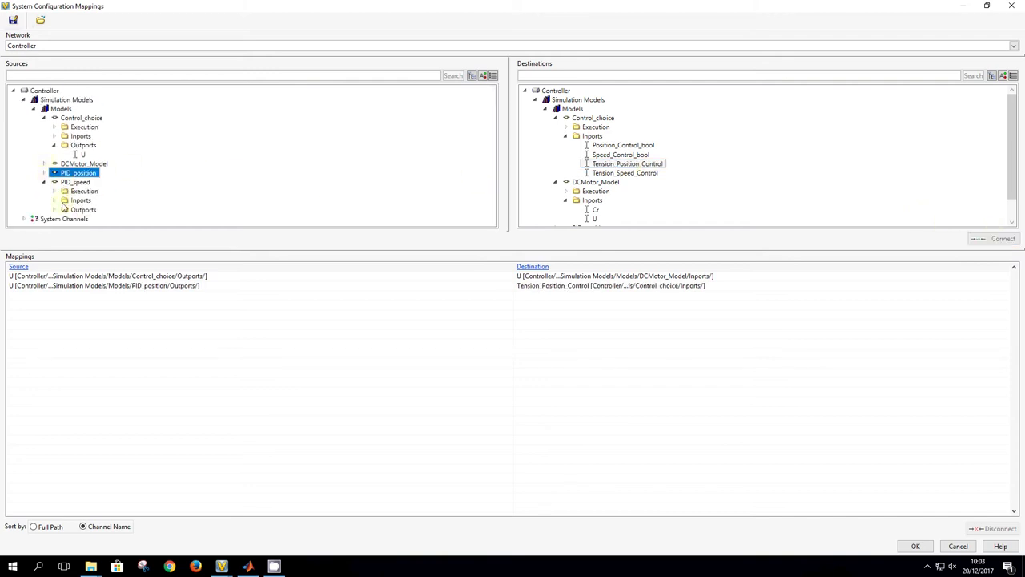
click(54, 209)
click(82, 220)
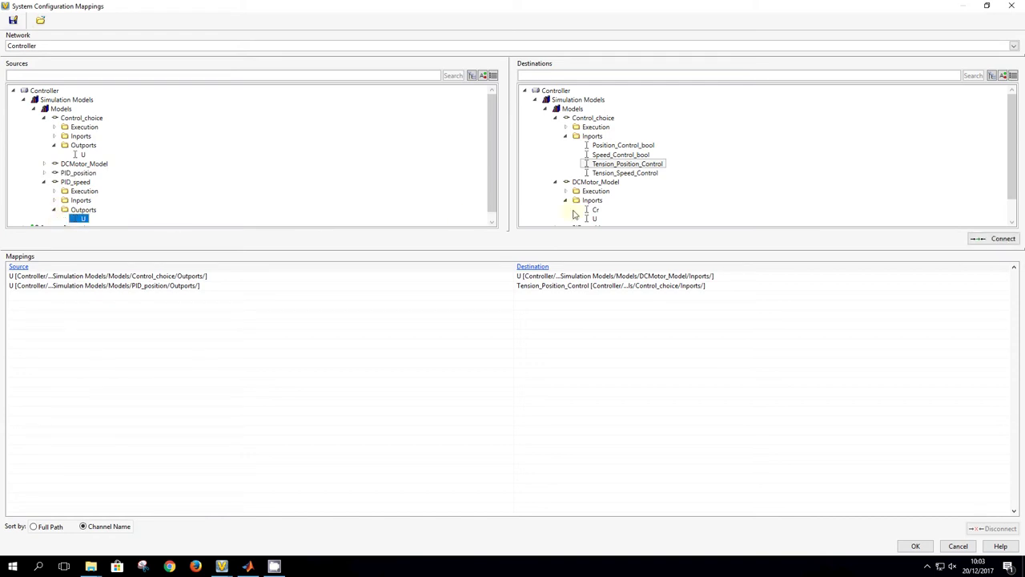
click(568, 138)
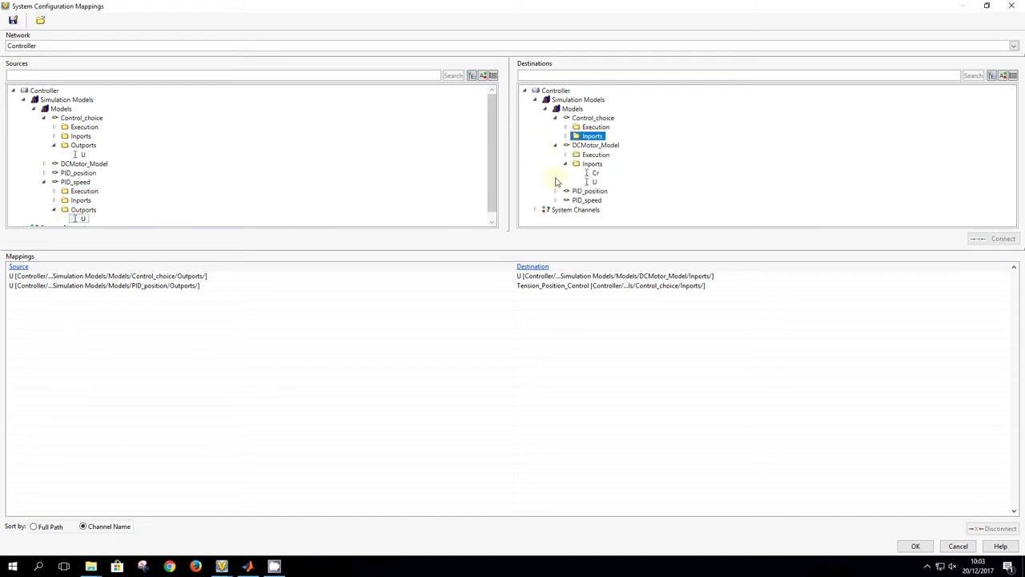
click(565, 136)
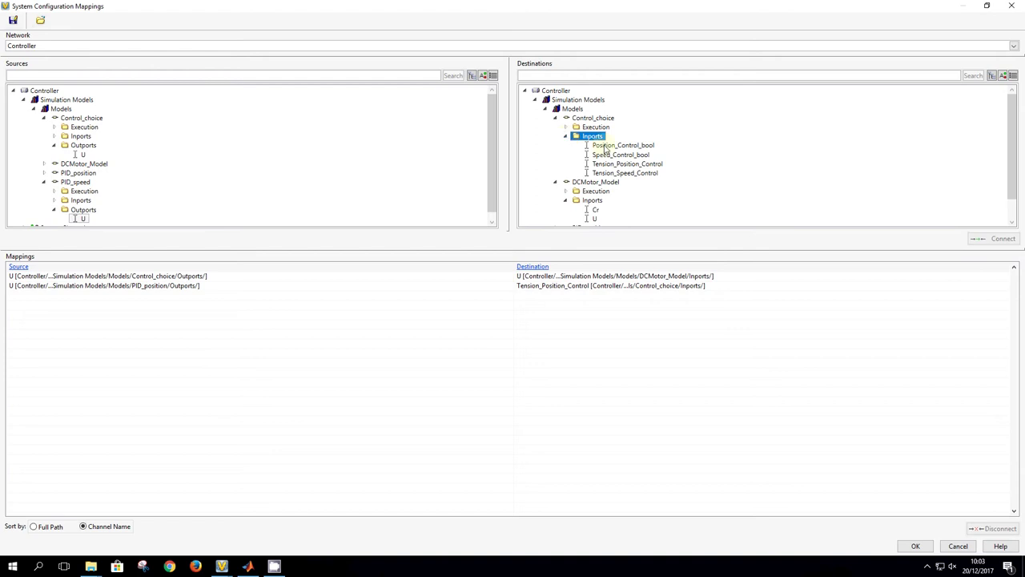
click(645, 174)
click(997, 239)
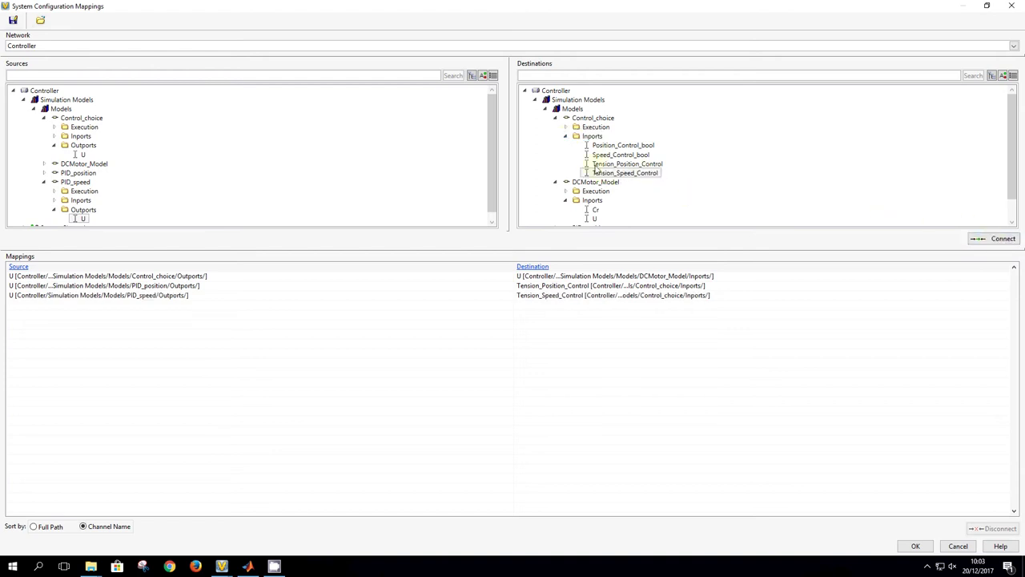
Map the DCMotor_Model outport Speed Output to the PID_position inport Speed_Motor
scroll(311, 169, down, 1)
click(45, 177)
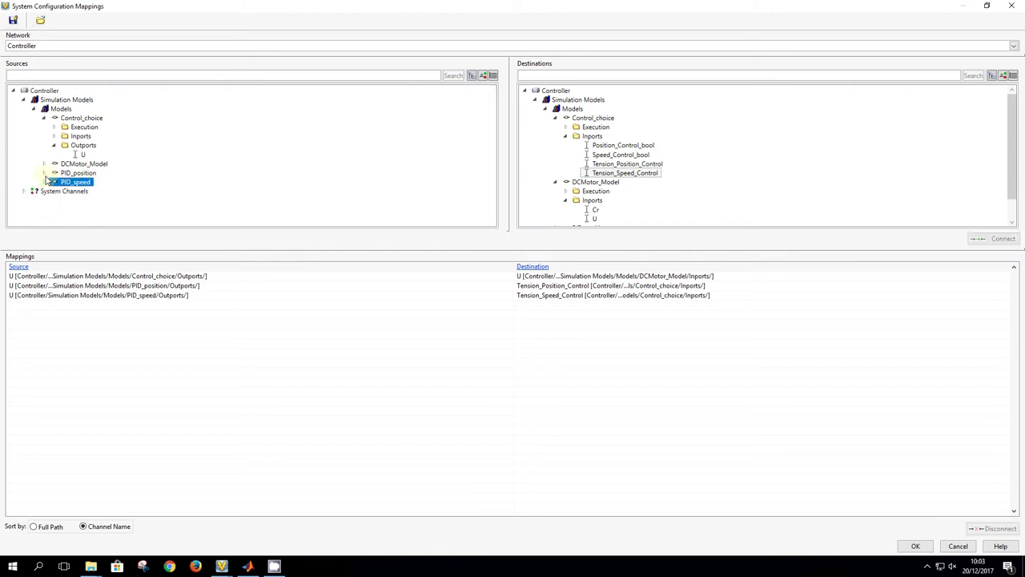
click(44, 118)
click(44, 126)
click(53, 154)
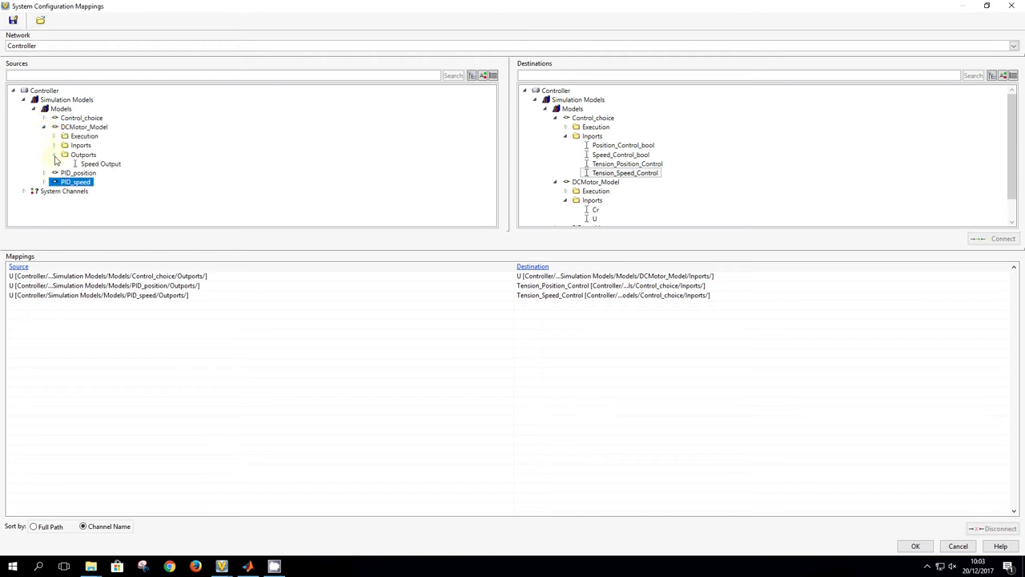
click(100, 163)
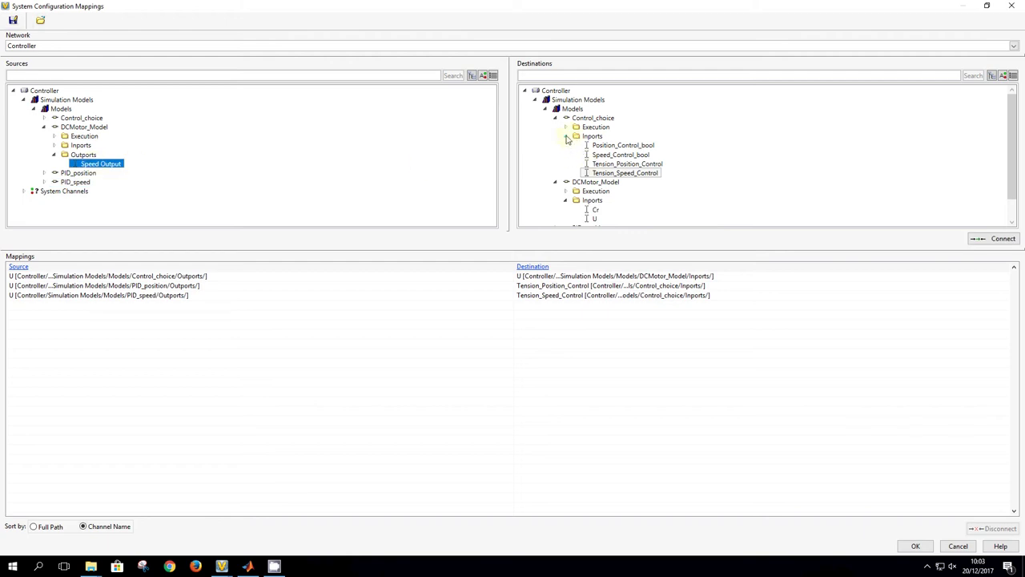
click(565, 137)
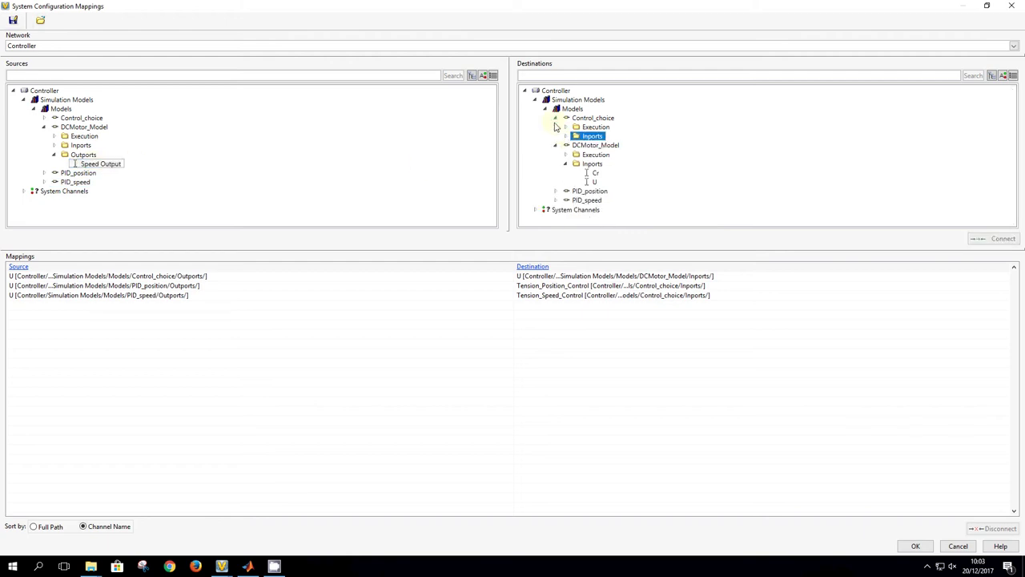
click(555, 118)
click(555, 127)
click(555, 136)
click(565, 155)
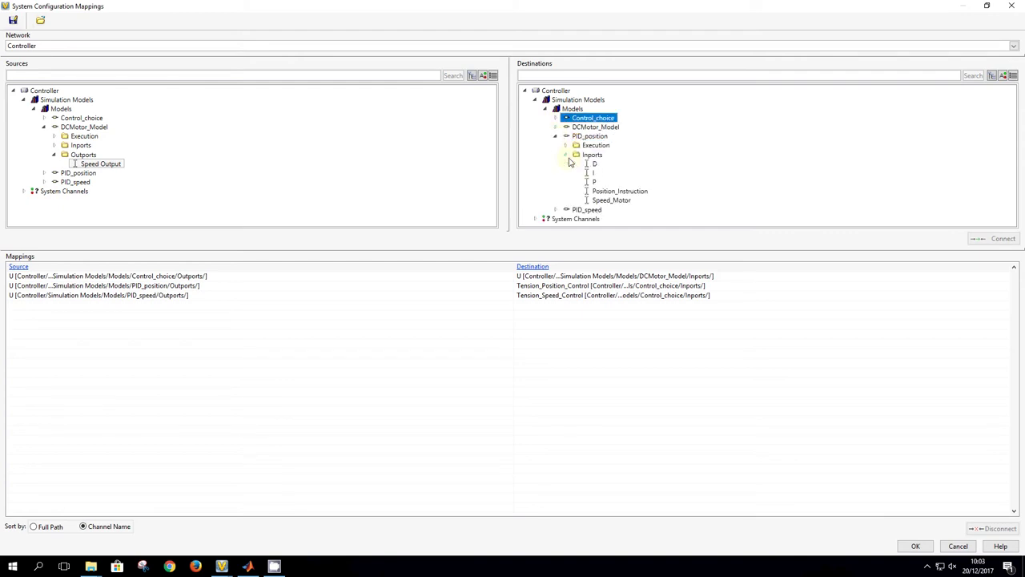
click(613, 201)
click(973, 238)
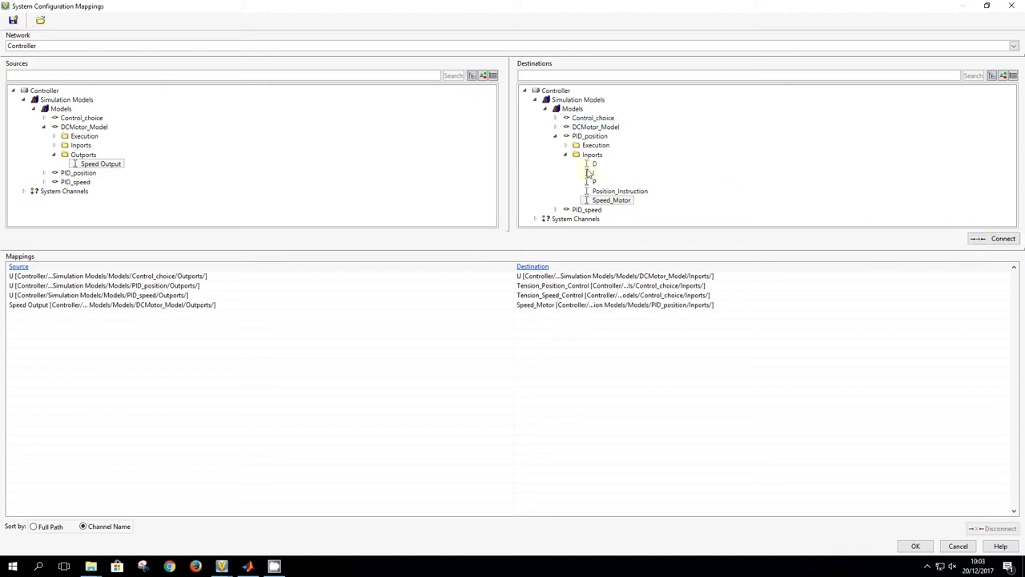
Map the DCMotor_Model outport Speed Output to the PID_speed inport Speed_Motor and accept the mappings
click(556, 136)
click(556, 146)
click(565, 164)
click(618, 209)
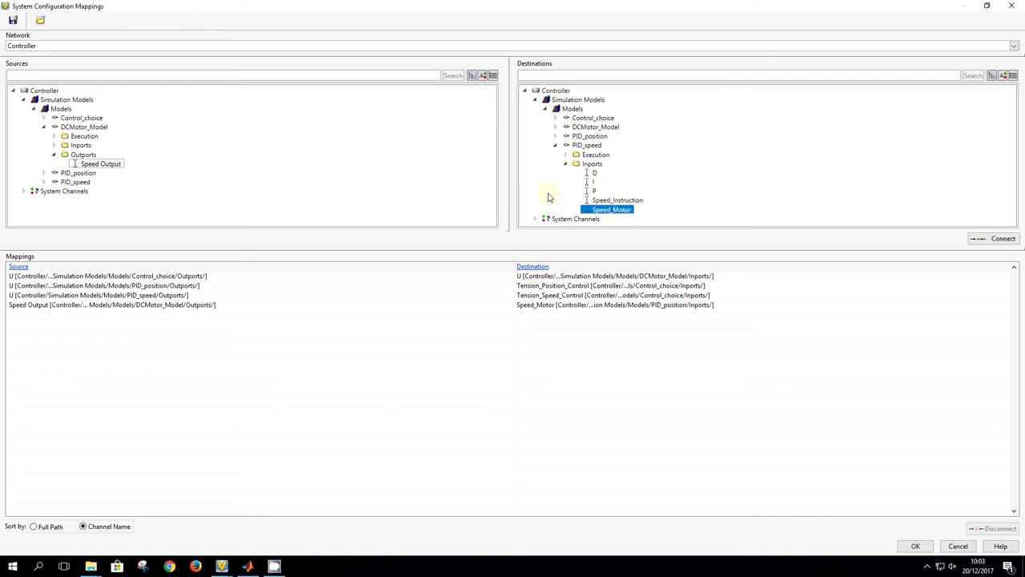
click(993, 239)
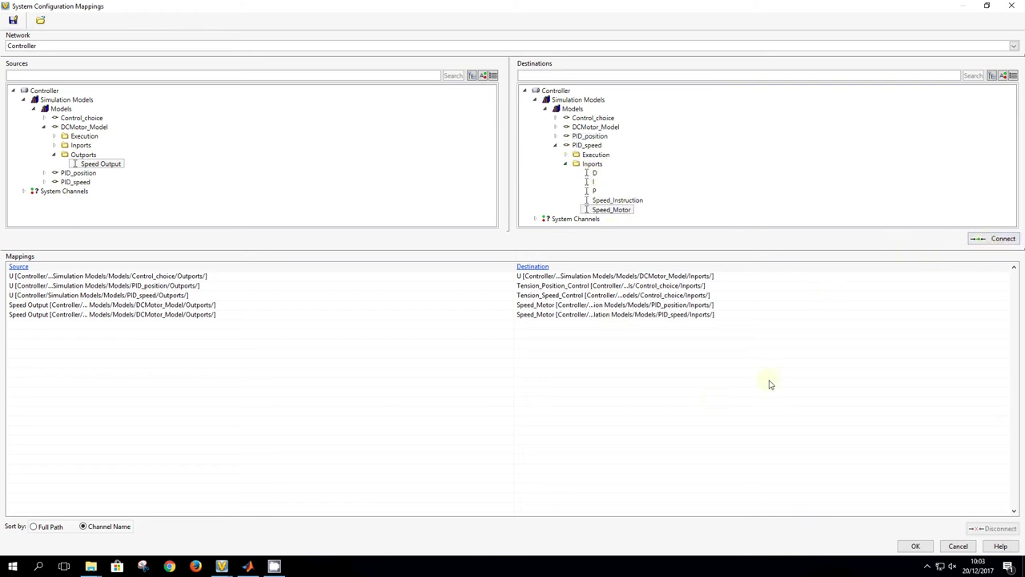
click(915, 546)
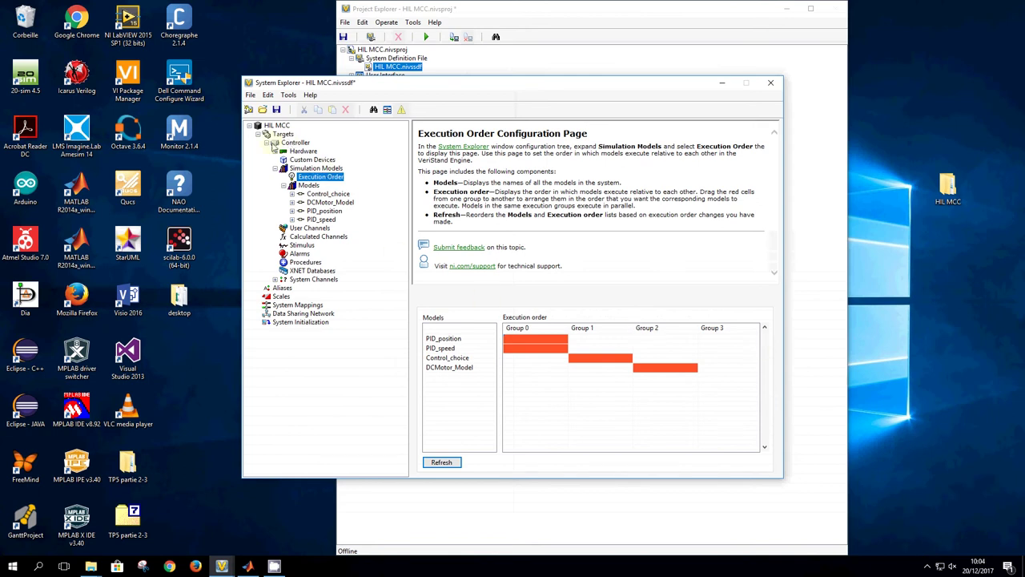
Set the Controller's target rate to 1000 Hz with Windows as operating system, and save and close the system definition
click(267, 143)
click(288, 143)
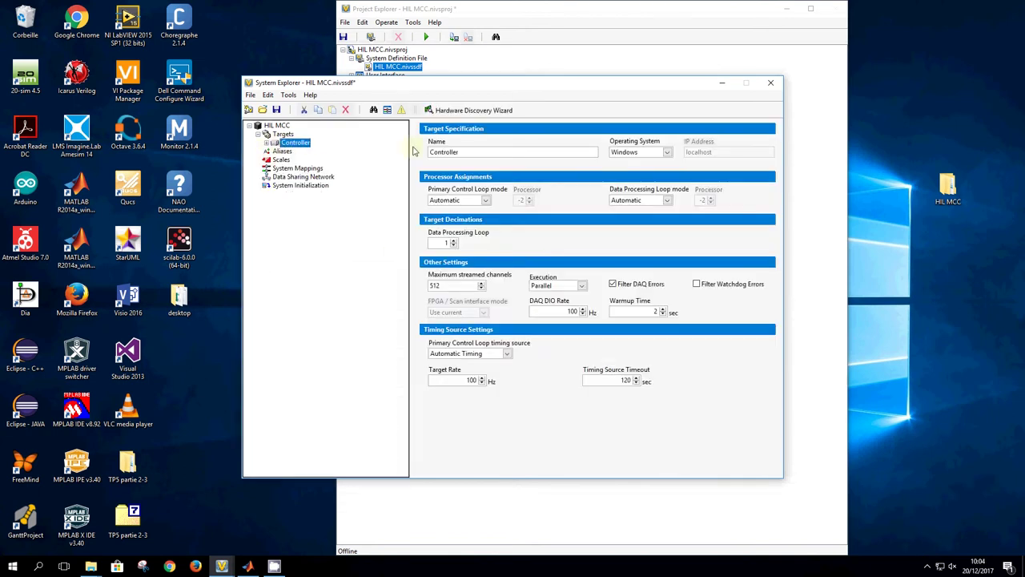
click(661, 154)
click(665, 182)
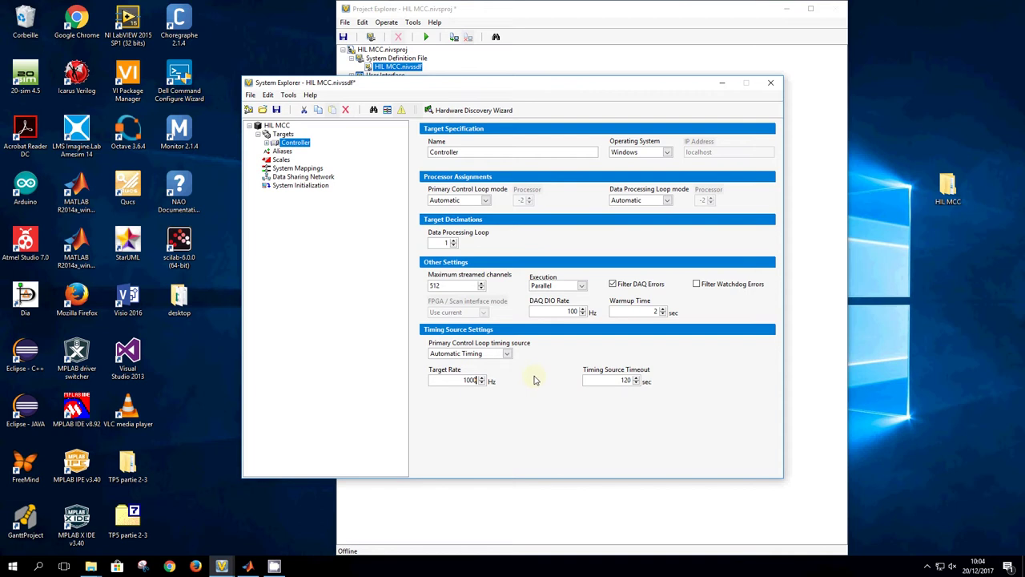
click(276, 110)
click(773, 84)
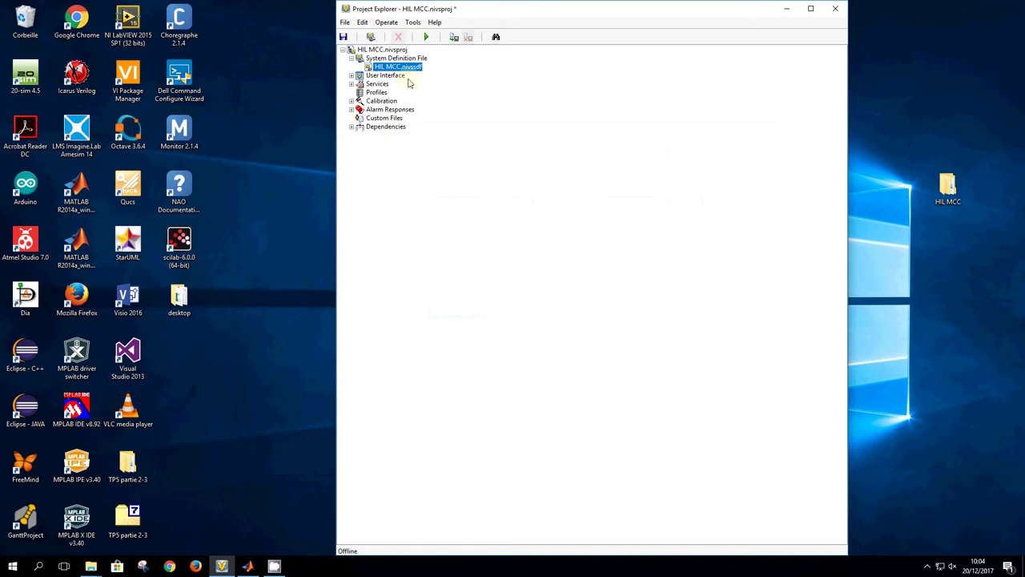
Deploy the project, enlarge its workspace to full screen and put the screen in edit mode
click(425, 37)
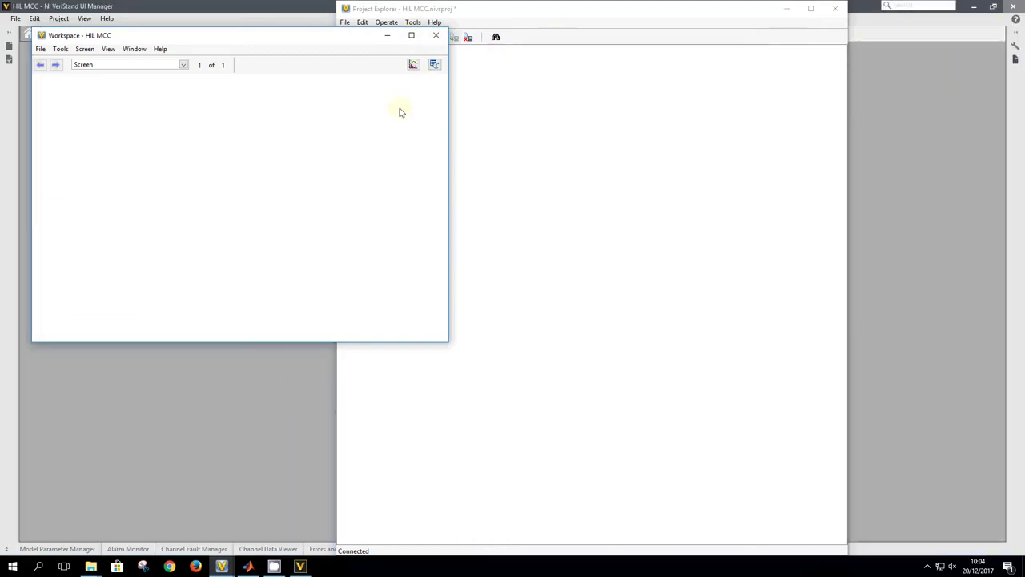
click(411, 35)
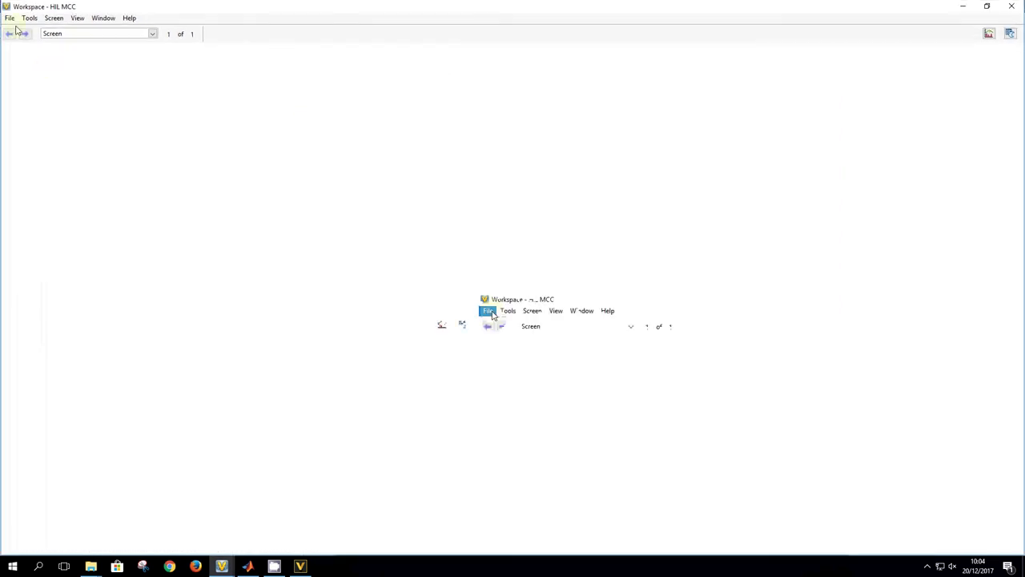
click(51, 18)
click(67, 29)
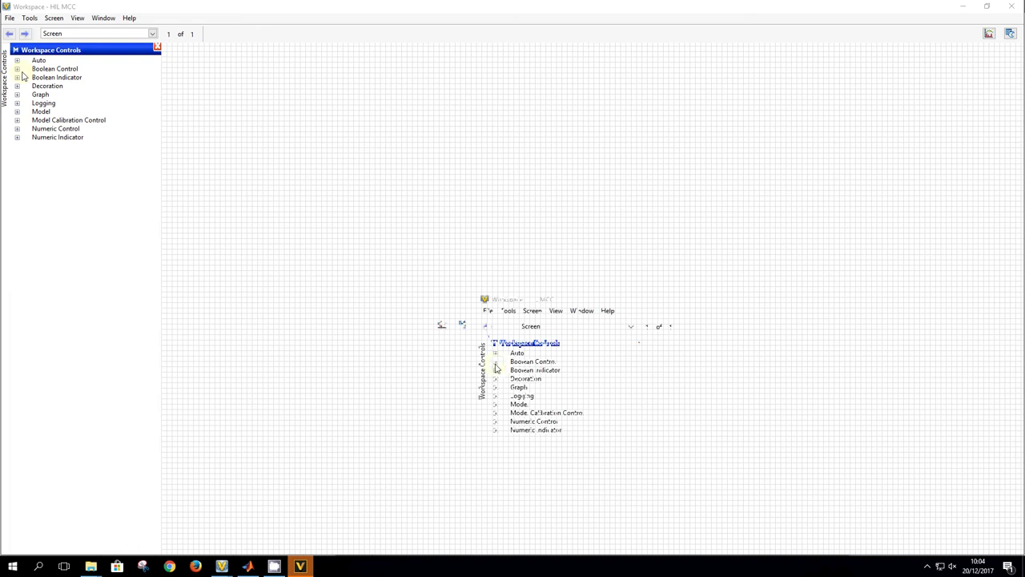
Place a Boolean control switch in the upper-left area of the workspace screen
click(17, 70)
click(45, 78)
drag(46, 78, 229, 80)
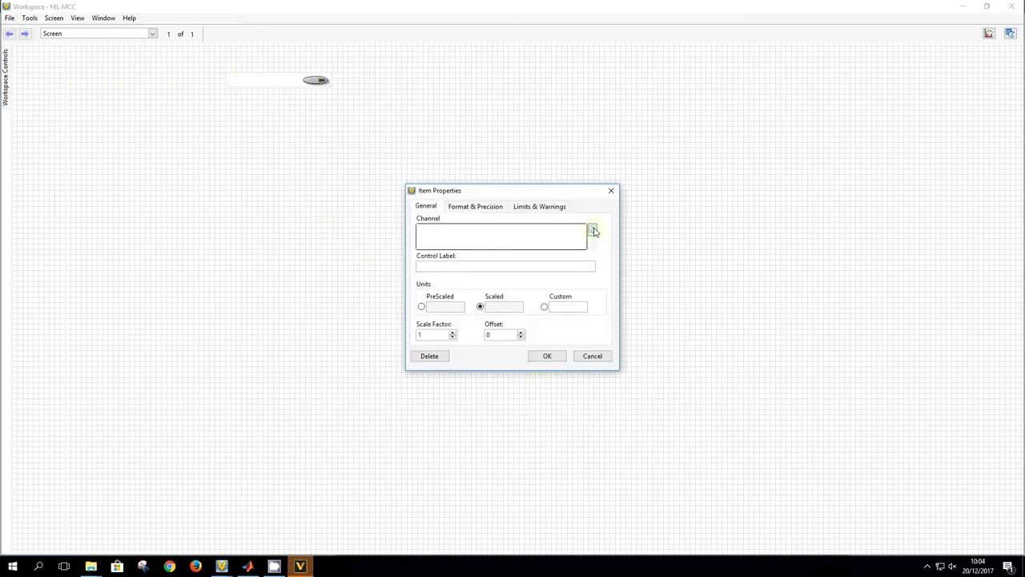
Link the new Boolean switch to the Control_choice model's inport Speed_Control_bool and accept its item properties
click(592, 231)
click(446, 218)
click(457, 227)
click(466, 236)
click(477, 263)
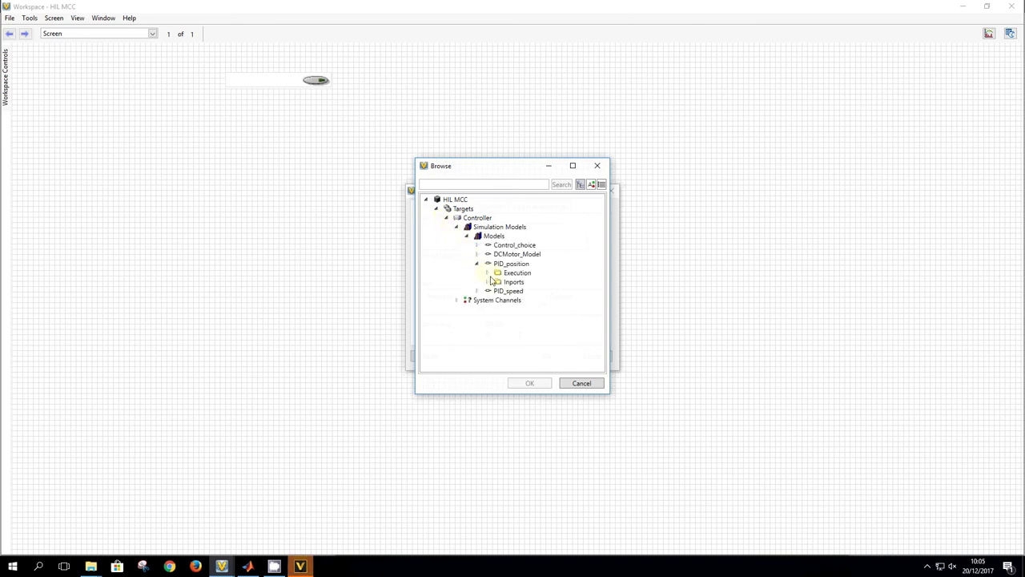
click(477, 263)
click(477, 272)
click(487, 291)
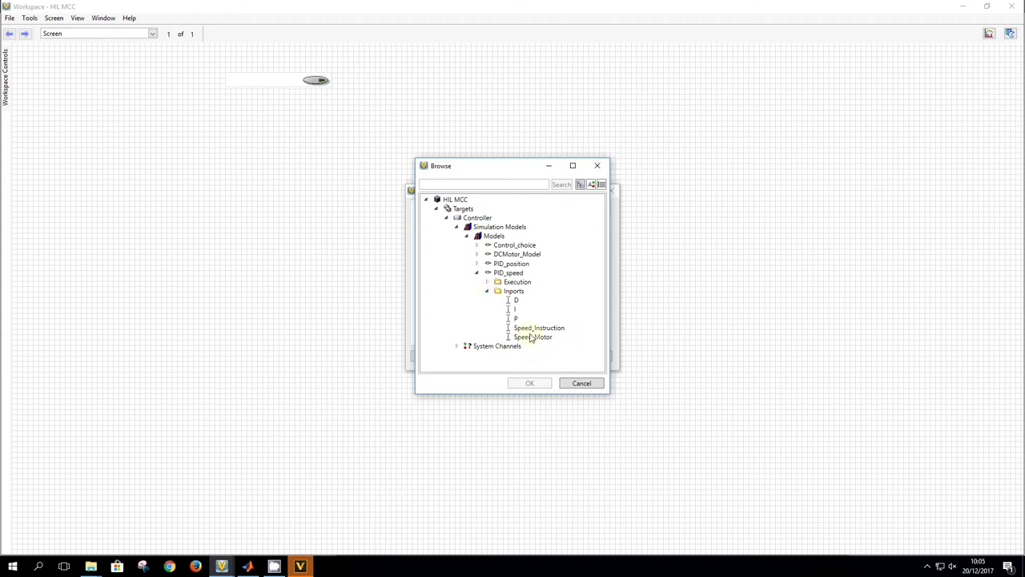
click(477, 272)
click(477, 244)
click(487, 263)
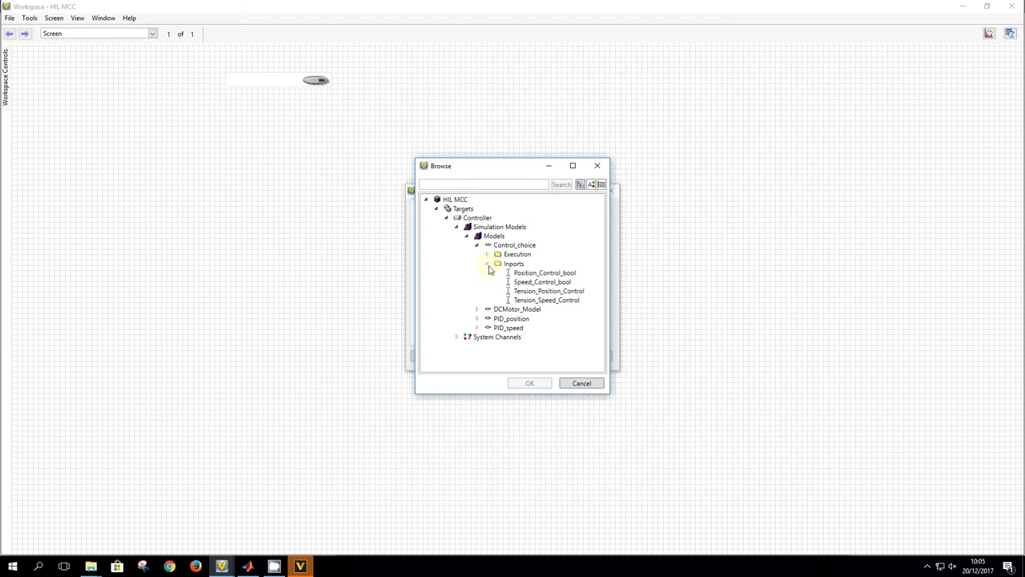
click(560, 284)
click(539, 383)
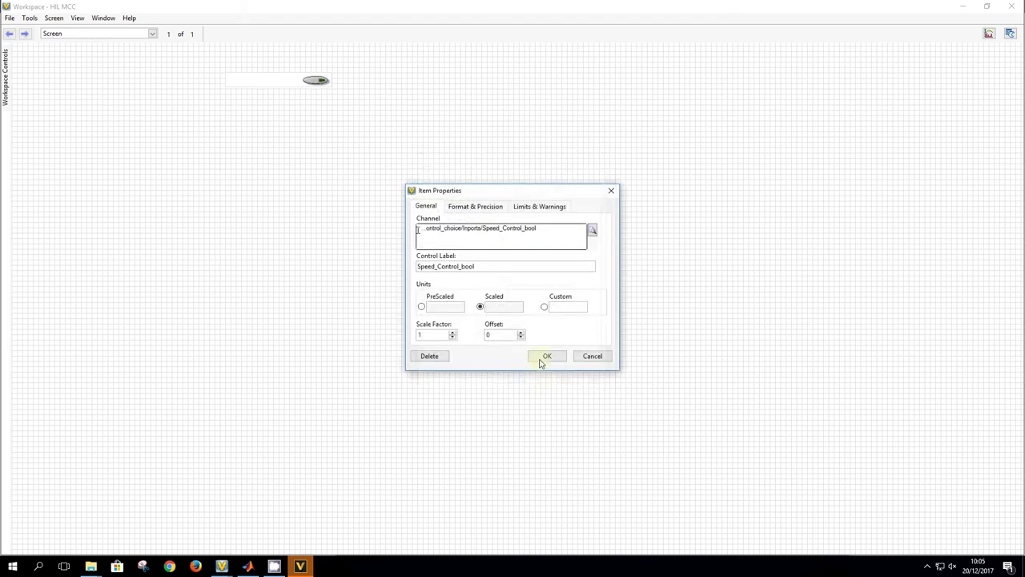
click(541, 359)
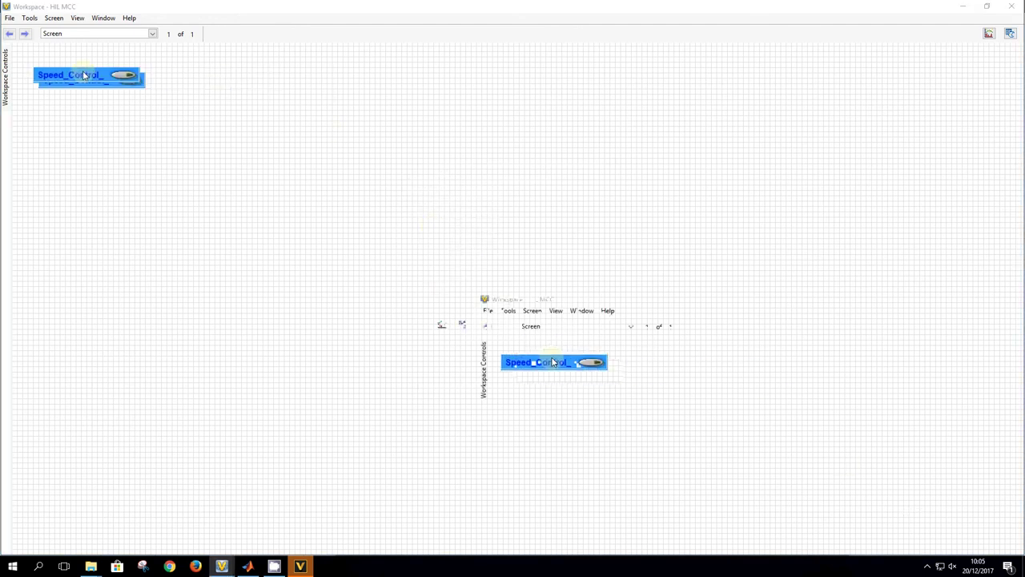
Add a second Boolean control switch beside the first and link it to the Control_choice inport Position_Control_bool
mouse_move(4, 85)
drag(40, 86, 238, 76)
click(591, 231)
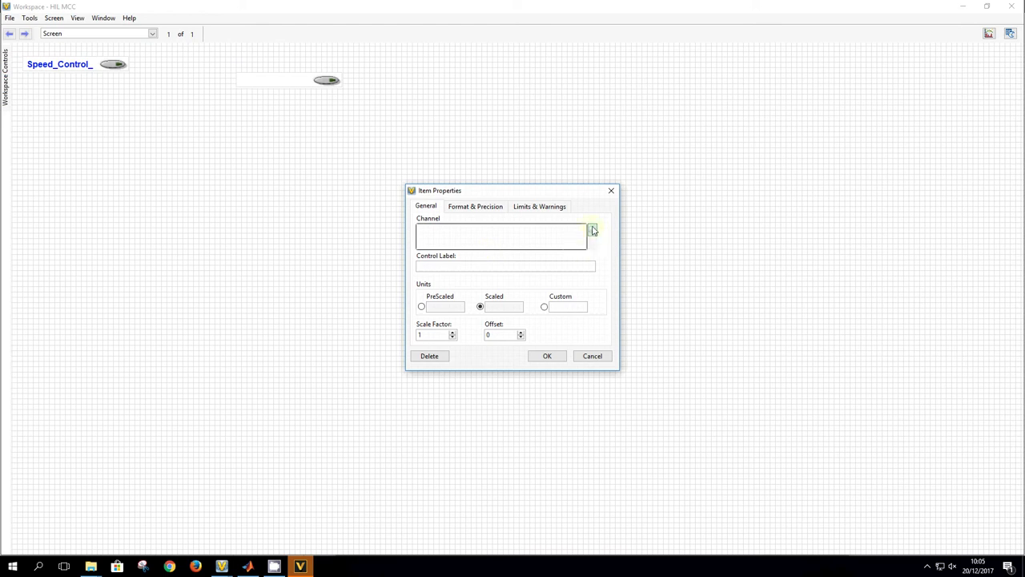
click(446, 218)
click(457, 227)
click(467, 236)
click(477, 245)
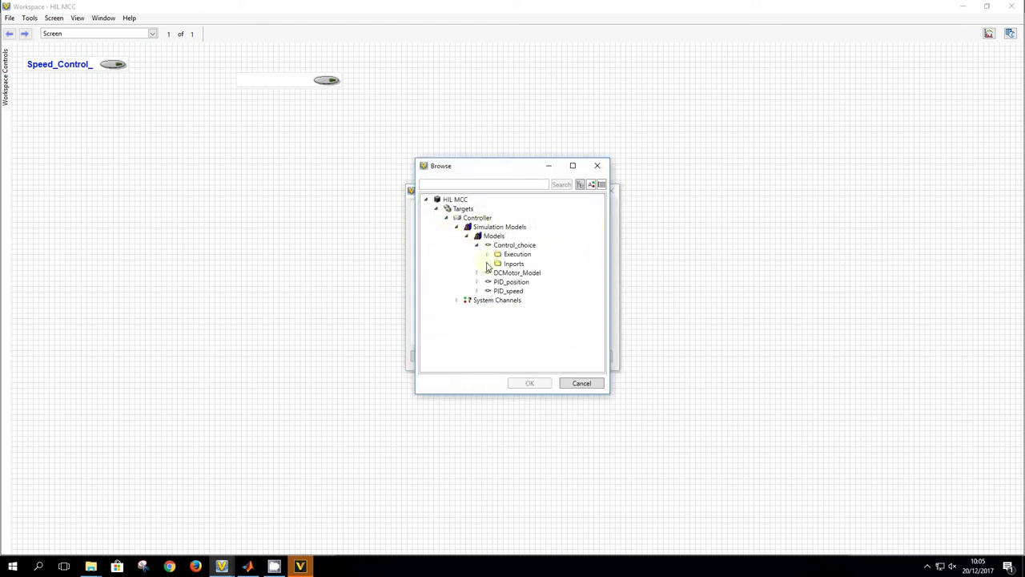
click(487, 263)
click(547, 273)
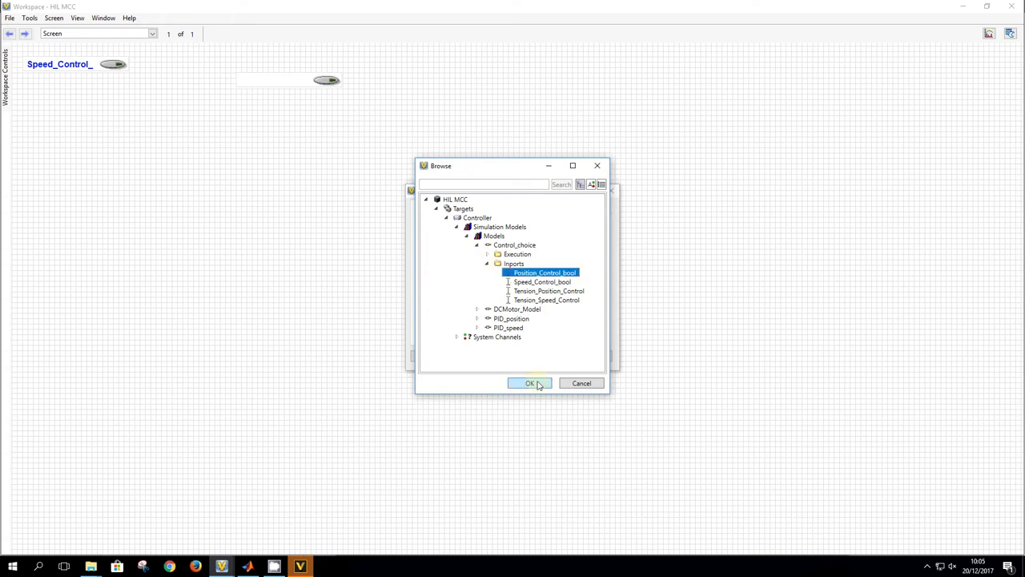
click(530, 382)
click(546, 353)
Arrange the Speed_Control and Position_Control switches side by side in the upper-left corner of the workspace screen
drag(258, 85, 163, 66)
drag(55, 61, 50, 51)
drag(160, 62, 152, 56)
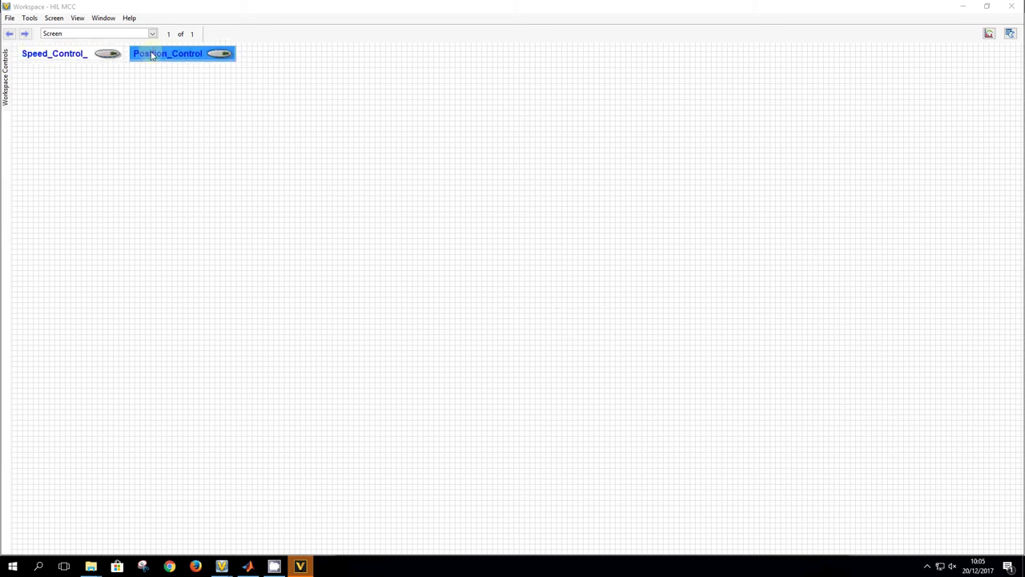
Place a Dial with Label numeric control on the screen below the Position_Control switch
click(5, 82)
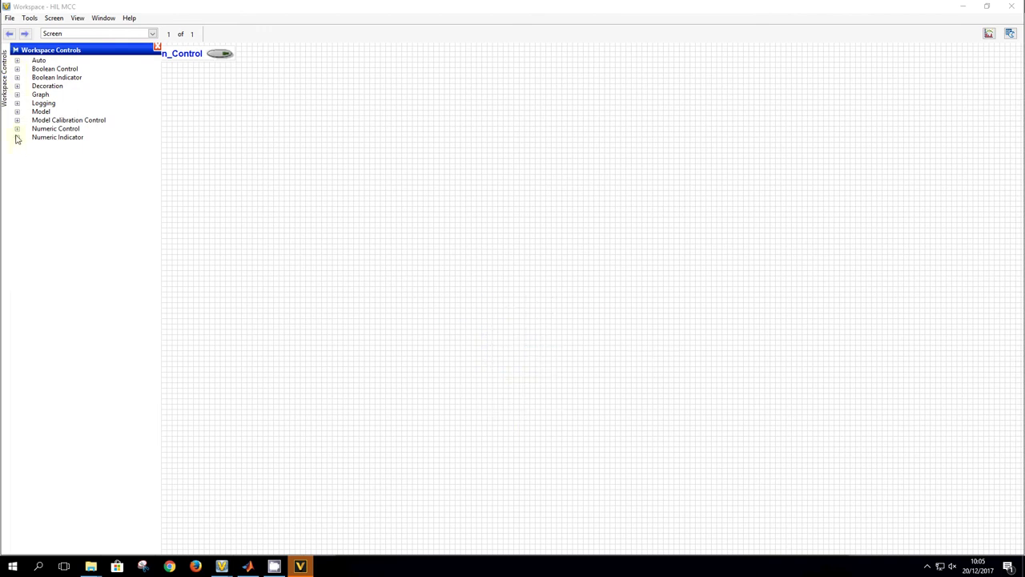
click(17, 129)
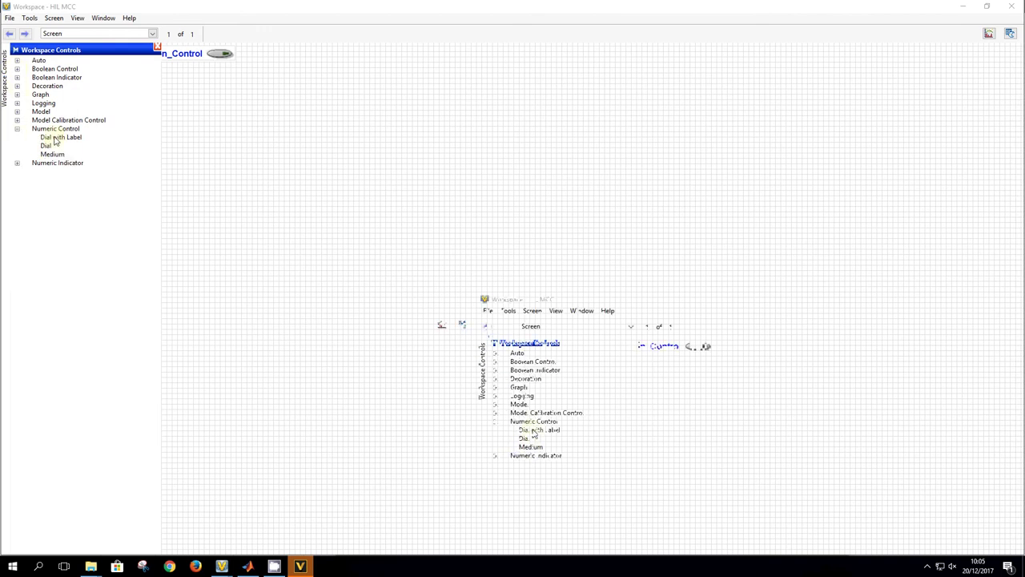
drag(54, 141, 218, 120)
Link the dial to the PID_speed inport Speed_Instruction and move it beneath the Speed_Control switch
click(588, 229)
click(446, 218)
click(456, 227)
click(466, 236)
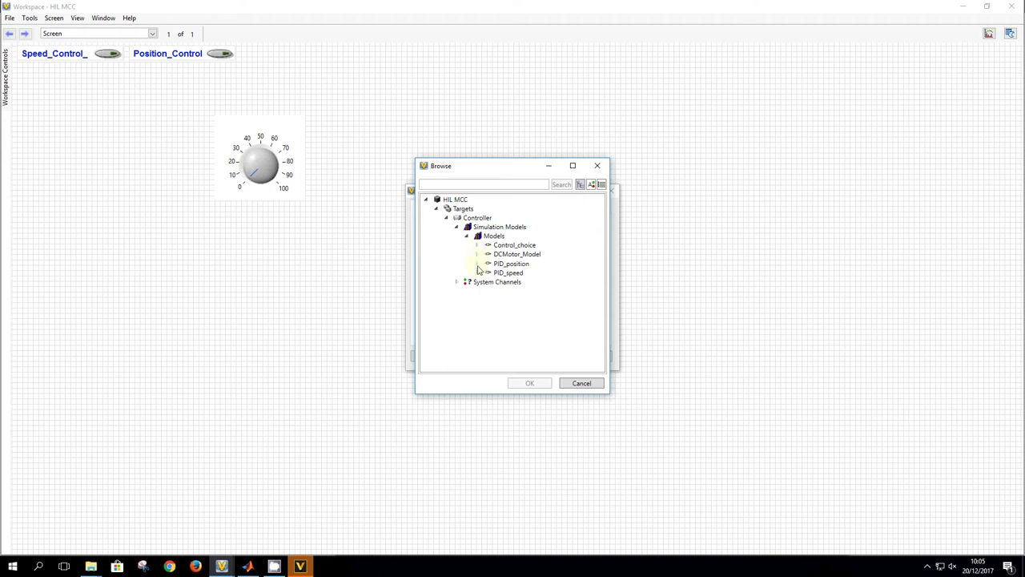
click(478, 272)
click(488, 290)
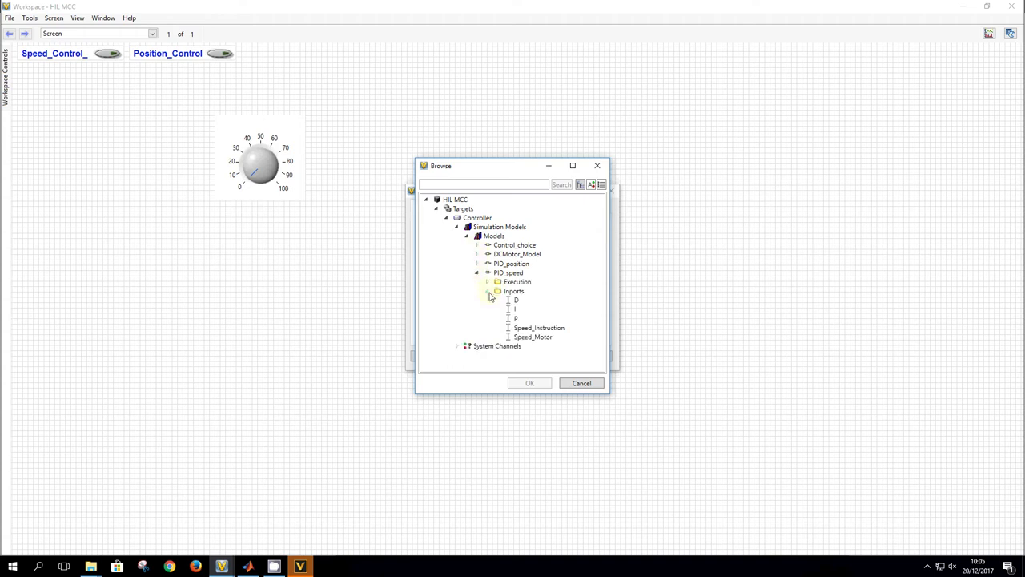
click(539, 327)
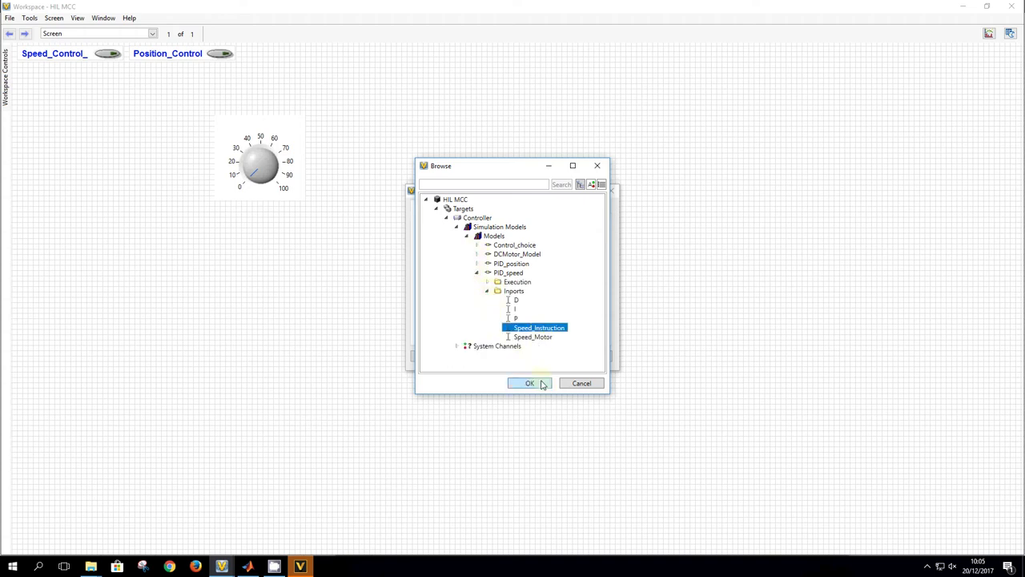
click(530, 383)
click(544, 355)
drag(296, 142, 98, 95)
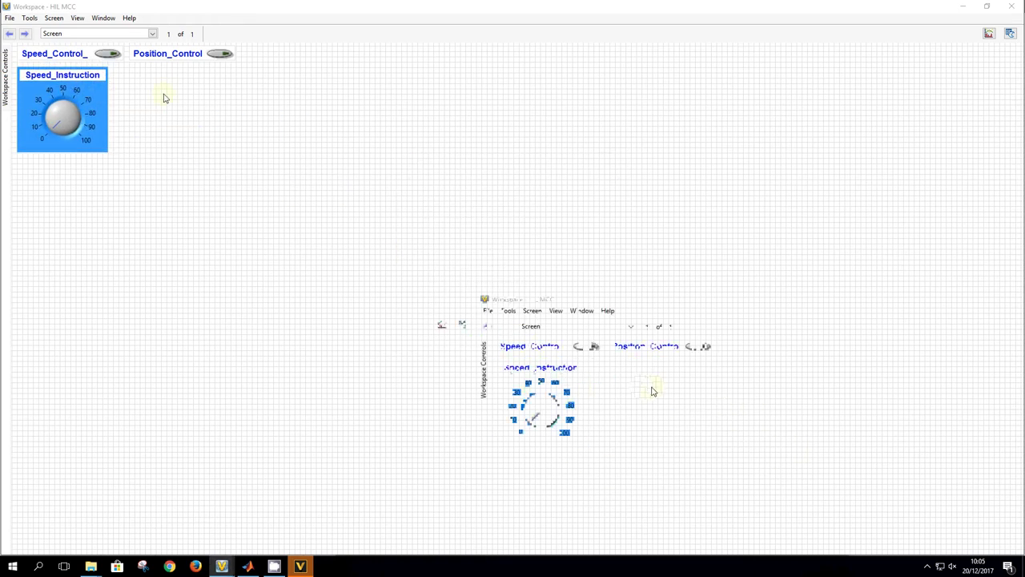
Duplicate the Speed_Instruction dial and place the copy beneath the Position_Control switch
key(ctrl+c)
key(ctrl+v)
drag(175, 92, 140, 92)
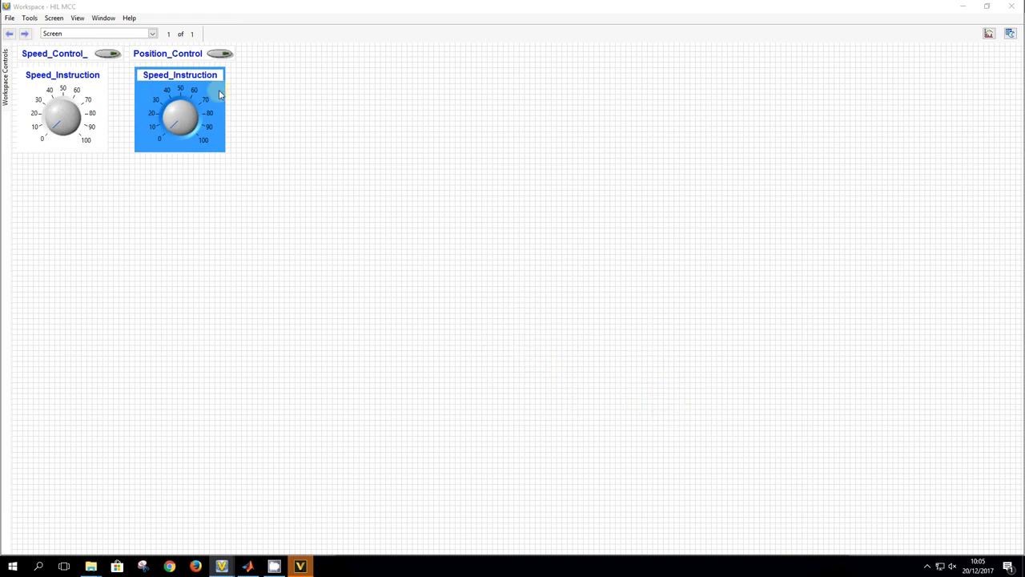
Change the copied dial's channel to the PID_position inport Position_Instruction
double_click(179, 104)
click(592, 231)
click(487, 291)
click(477, 272)
click(477, 263)
click(487, 282)
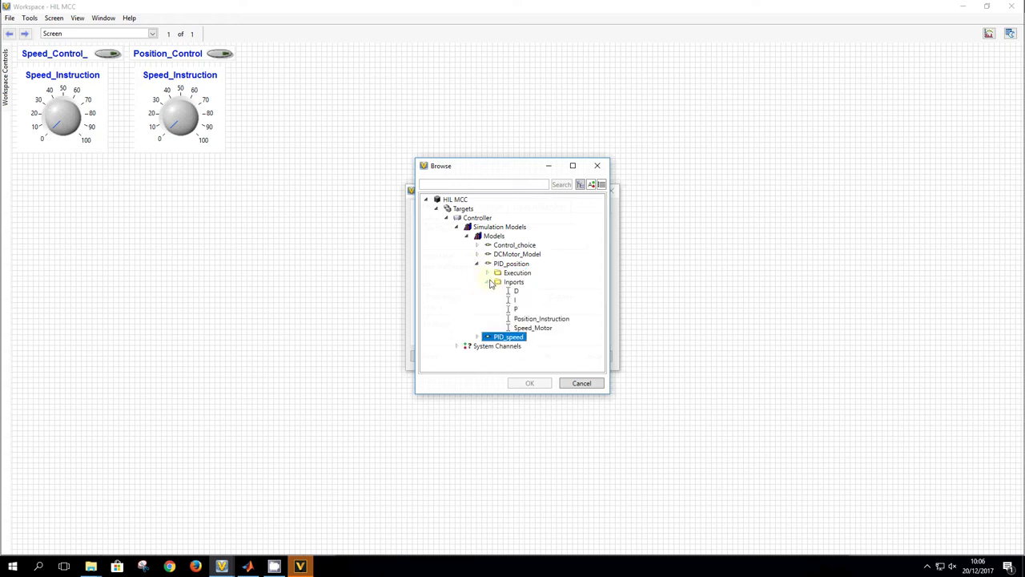
click(542, 319)
click(532, 383)
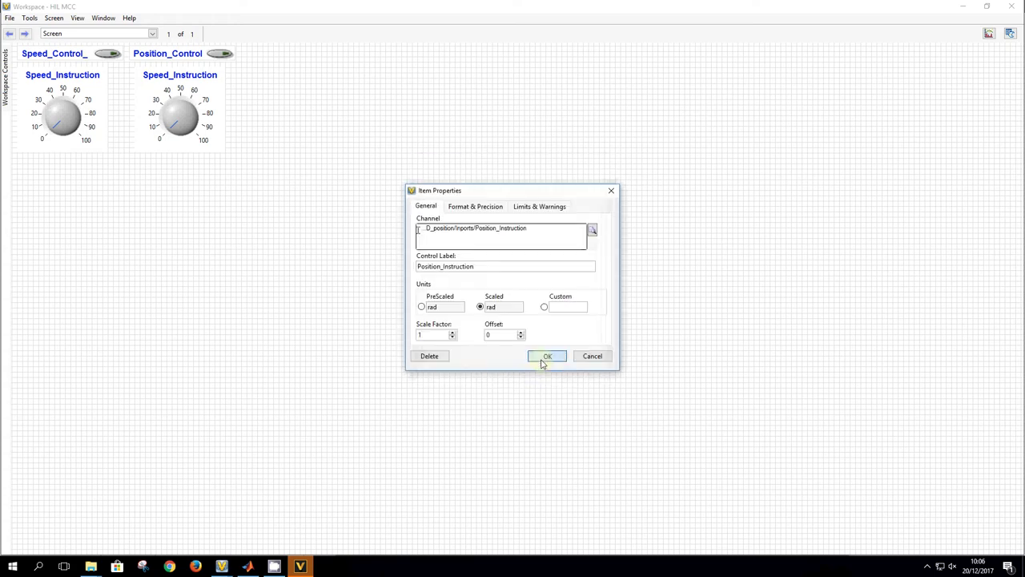
click(542, 360)
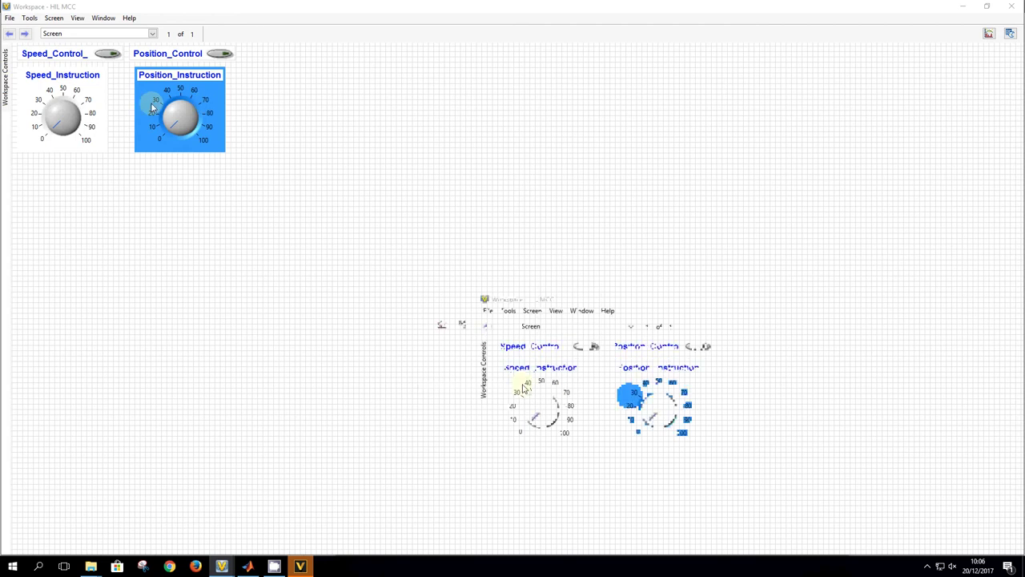
Place a Medium numeric indicator on the screen below the Position_Instruction dial
click(5, 78)
click(17, 129)
click(17, 137)
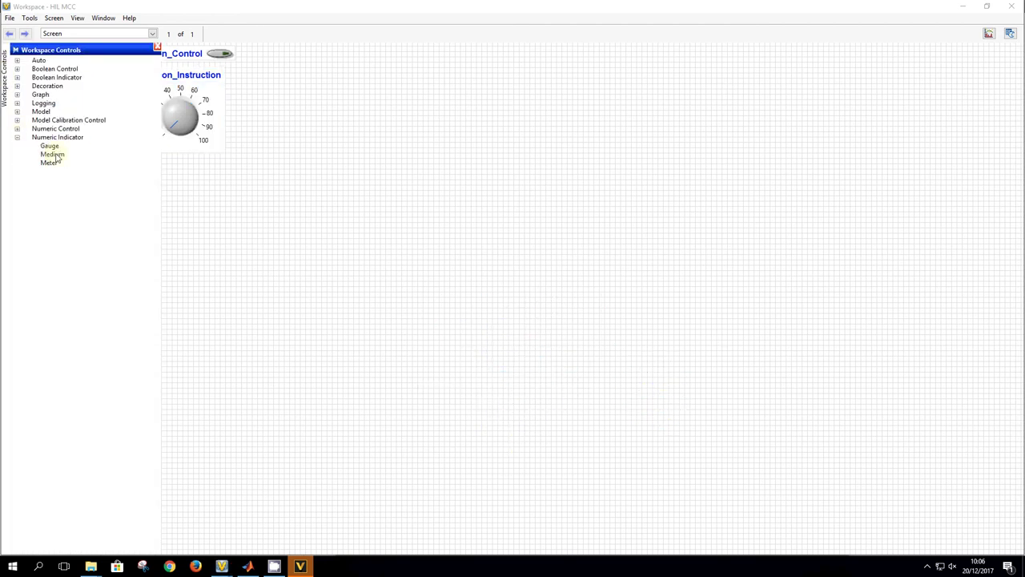
click(53, 155)
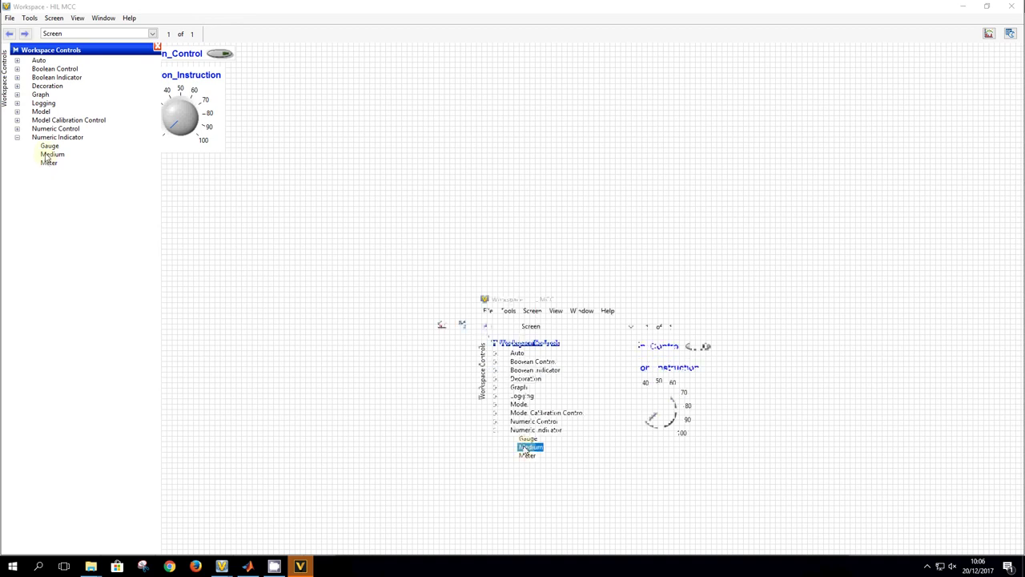
click(189, 165)
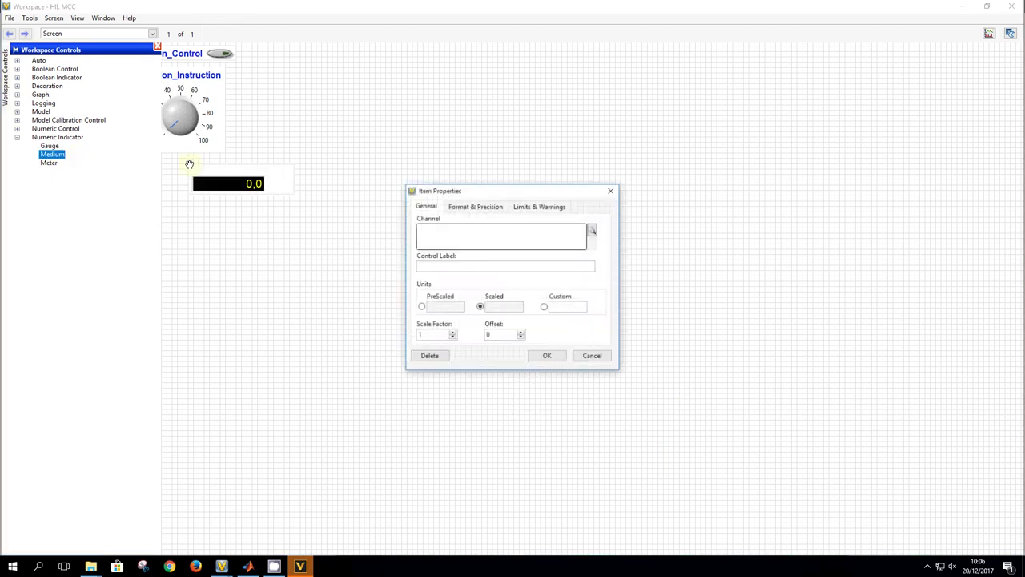
Link the numeric indicator to the PID_speed inport Speed_Instruction and move it beneath the Speed_Instruction dial
click(593, 231)
click(447, 220)
click(457, 227)
click(467, 236)
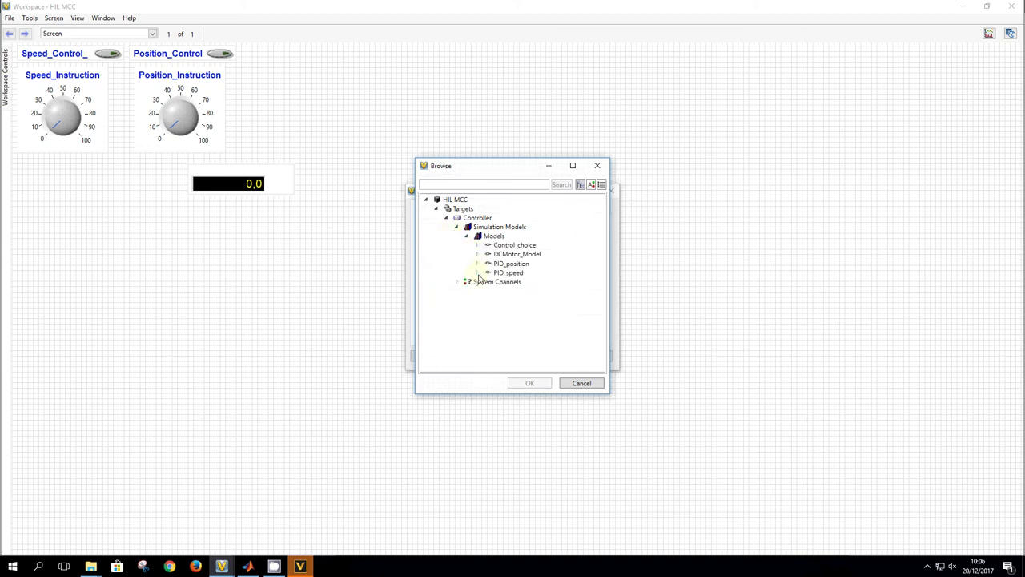
click(477, 273)
click(486, 292)
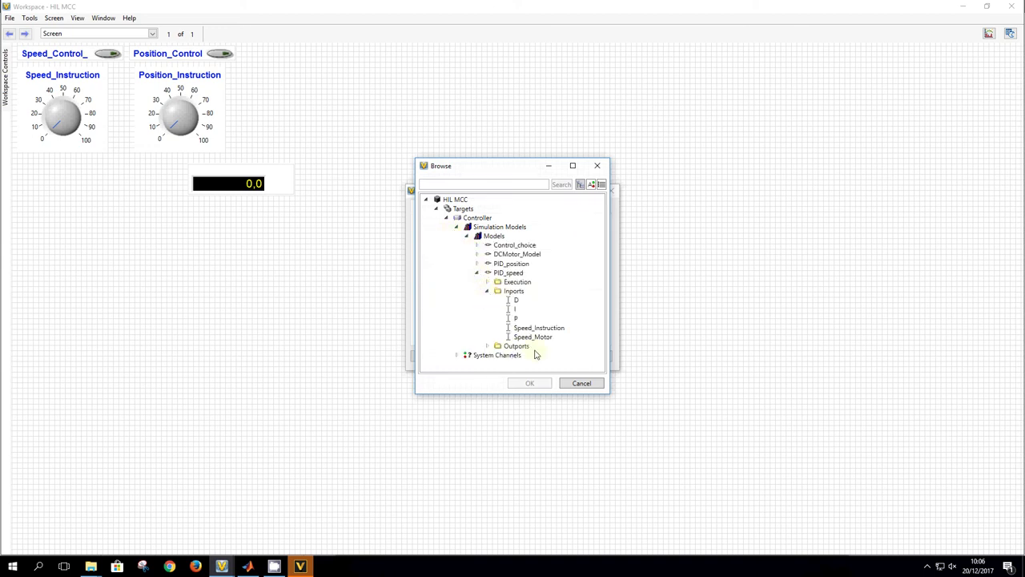
click(538, 328)
click(545, 383)
click(547, 359)
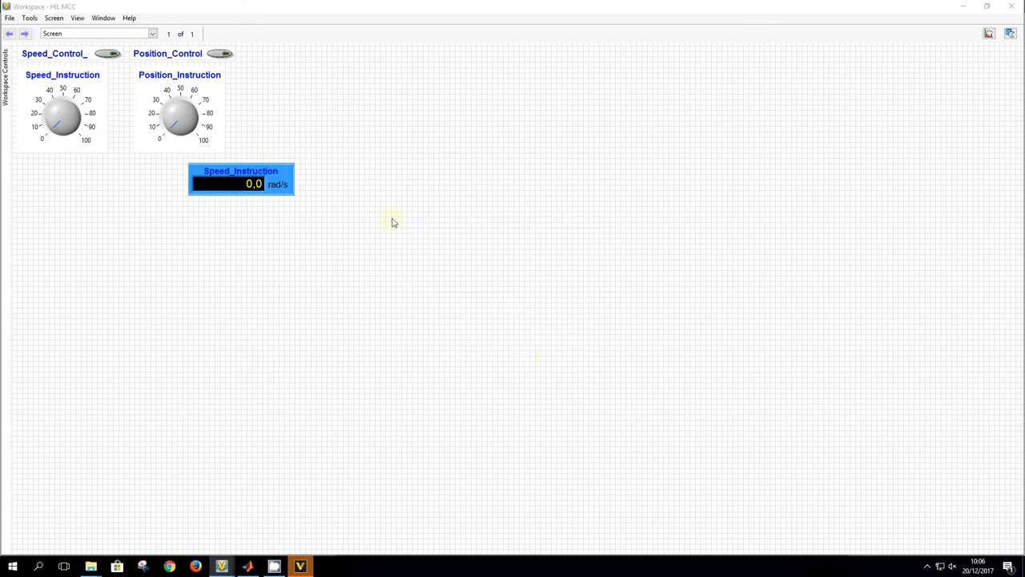
drag(283, 179, 115, 172)
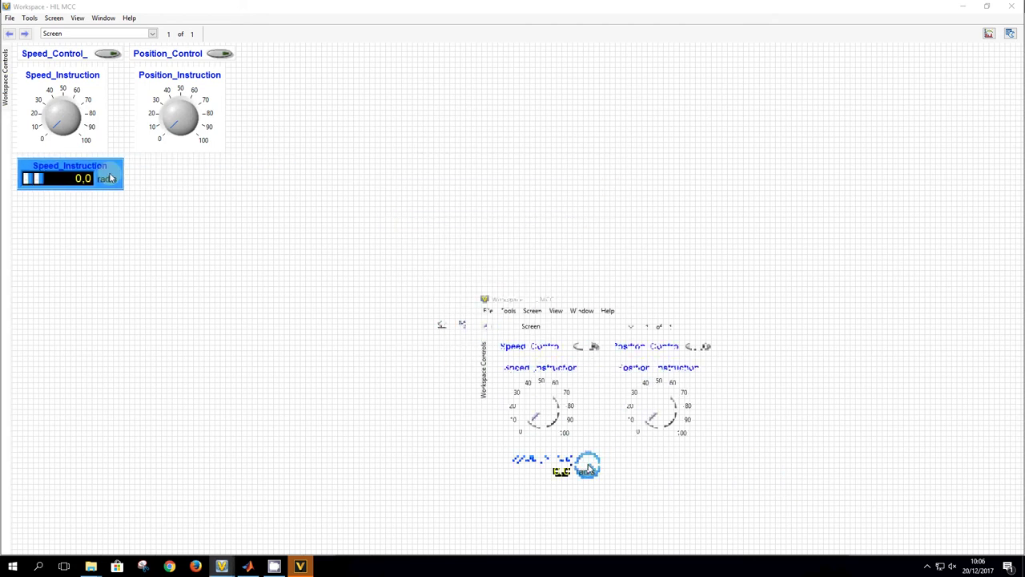
Duplicate the Speed_Instruction indicator and place the copy beneath the Position_Instruction dial
key(ctrl+c)
key(ctrl+v)
drag(212, 172, 158, 167)
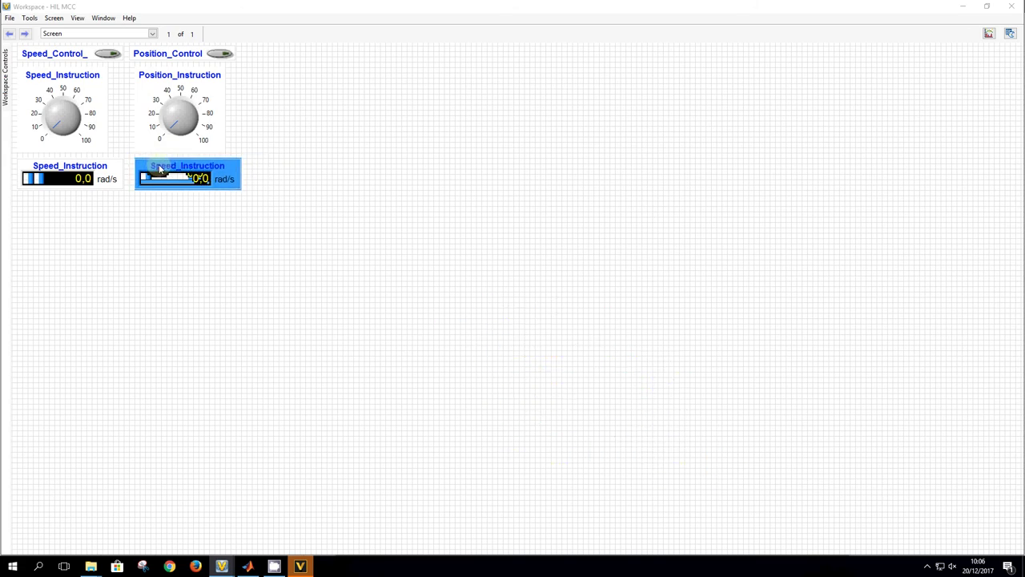
Change the copied indicator's channel to the PID_position inport Position_Instruction
double_click(230, 170)
click(592, 231)
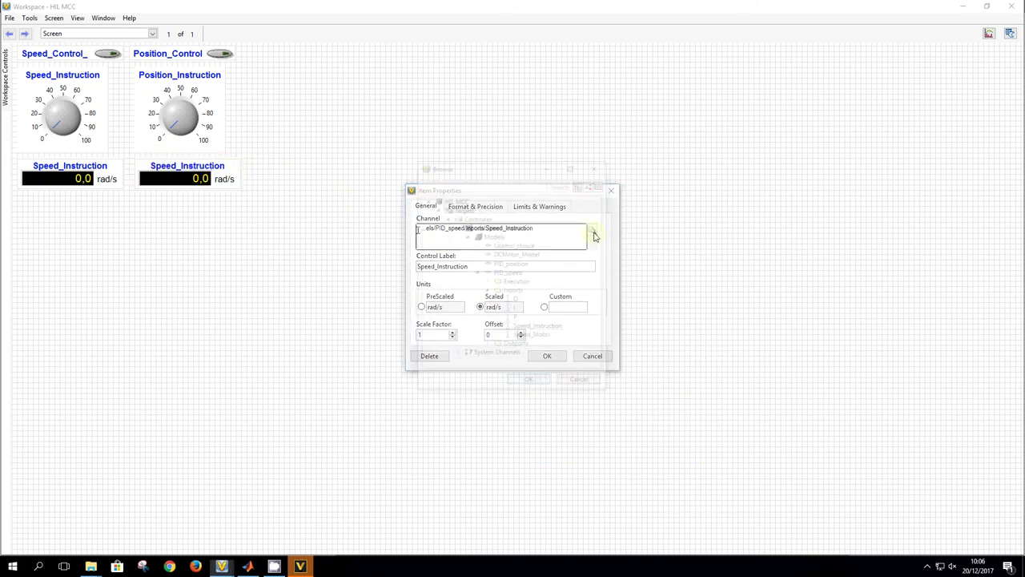
click(487, 291)
click(477, 272)
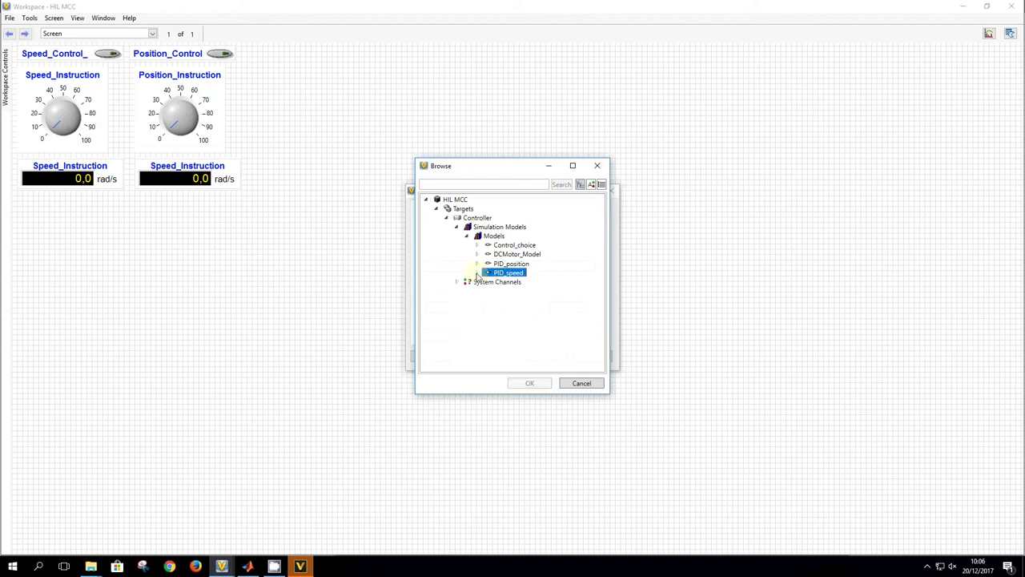
click(477, 264)
click(488, 282)
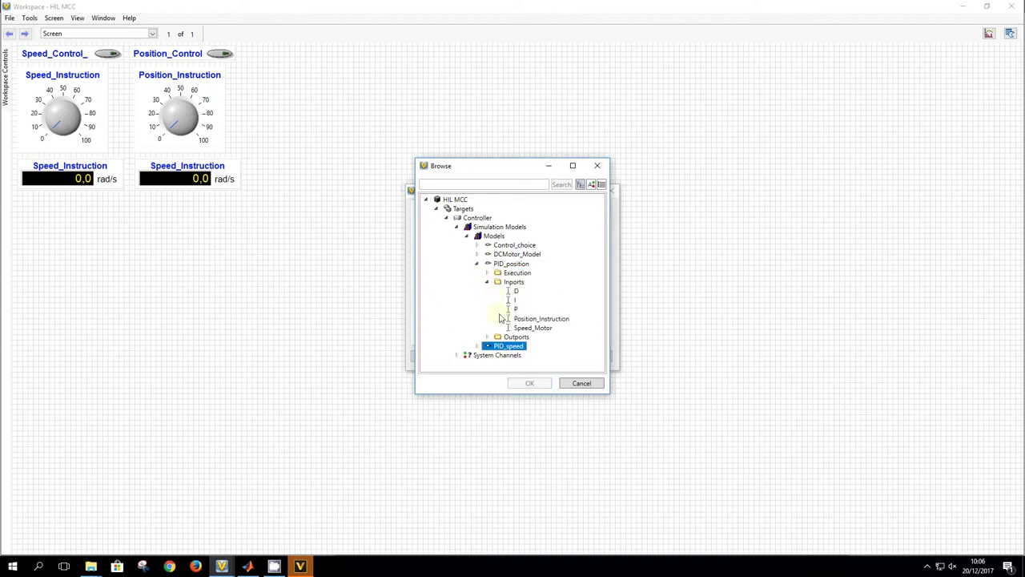
click(535, 318)
click(530, 382)
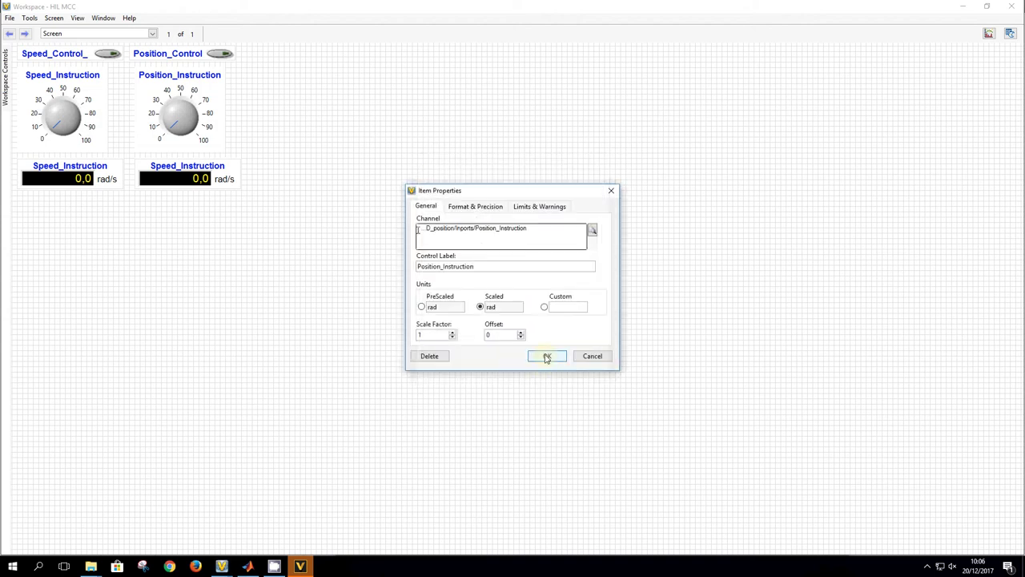
click(547, 356)
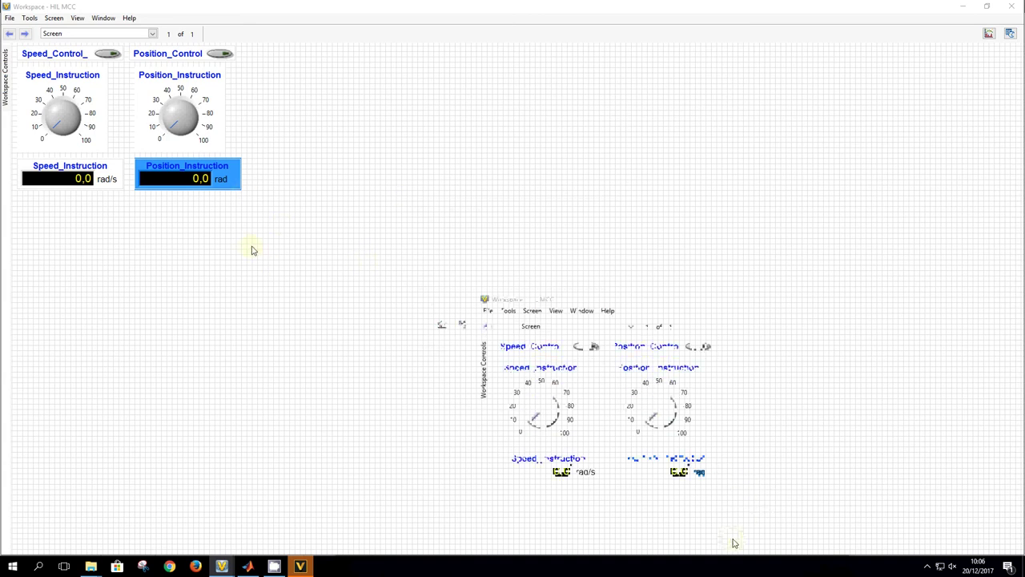
Place a Medium numeric control on the screen below the Position_Instruction indicator
click(7, 120)
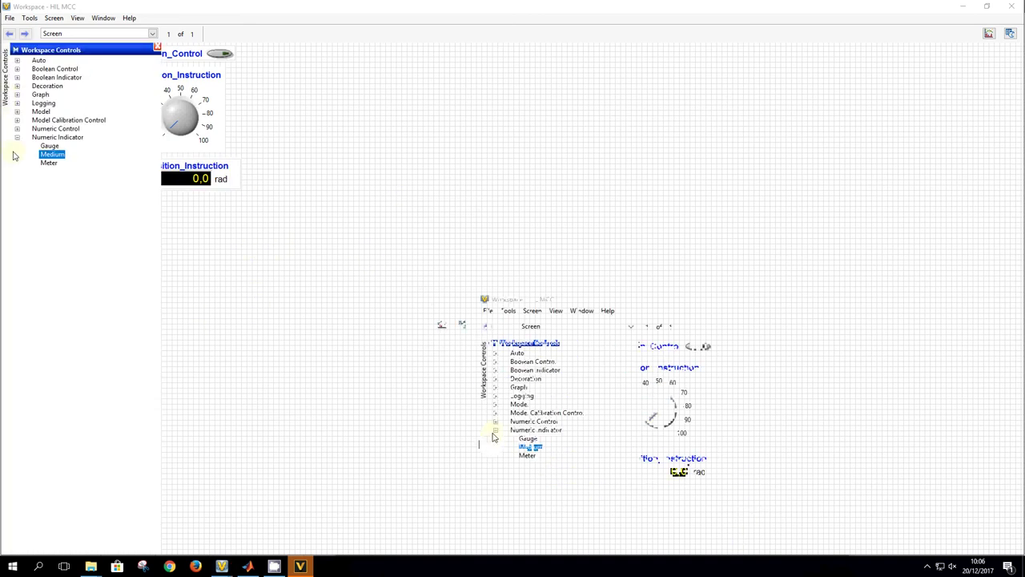
click(17, 129)
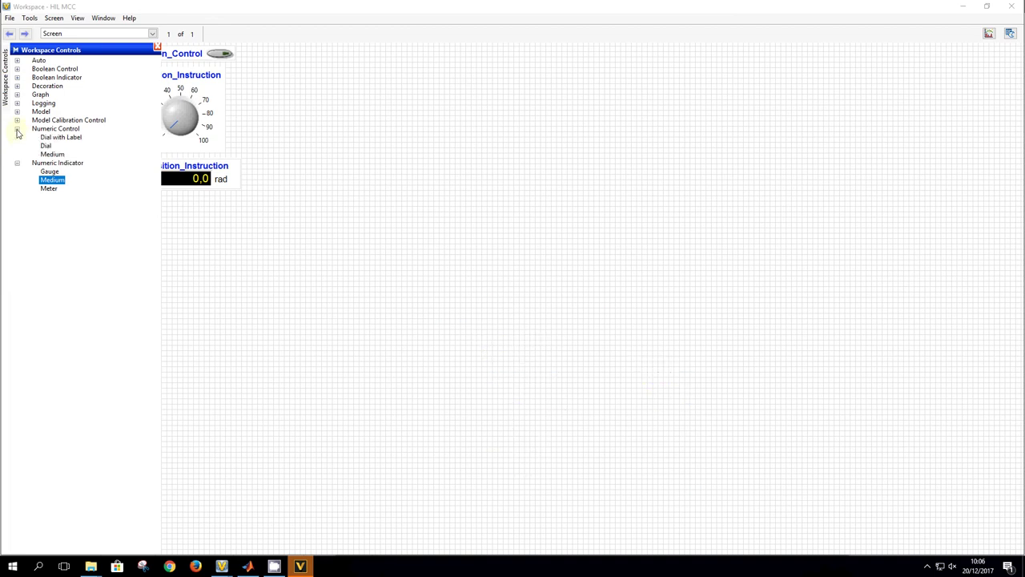
drag(52, 154, 213, 244)
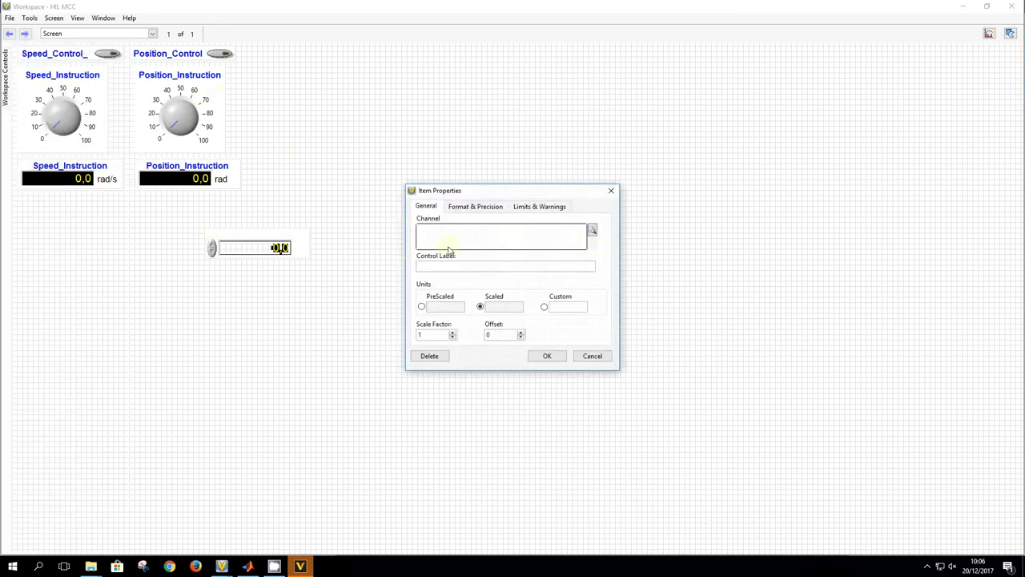
Link the numeric control to the PID_speed inport P
click(592, 233)
click(446, 218)
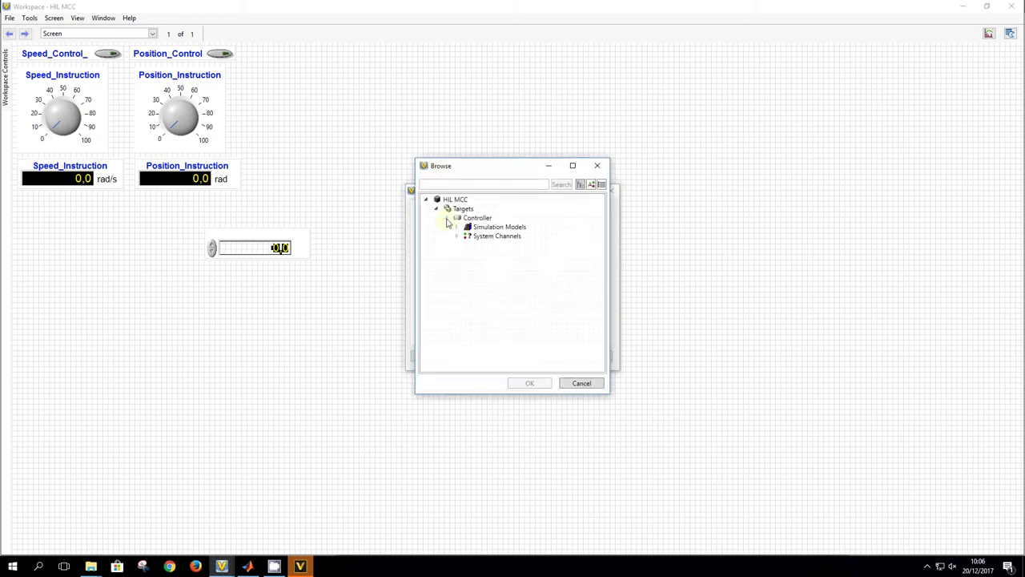
click(456, 227)
click(467, 237)
click(478, 273)
click(487, 292)
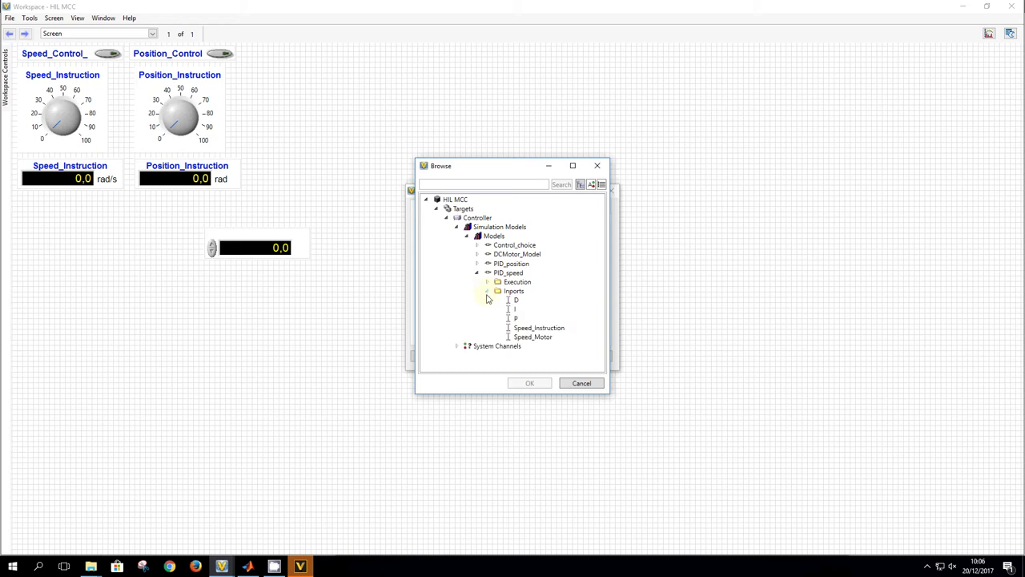
click(513, 319)
click(530, 383)
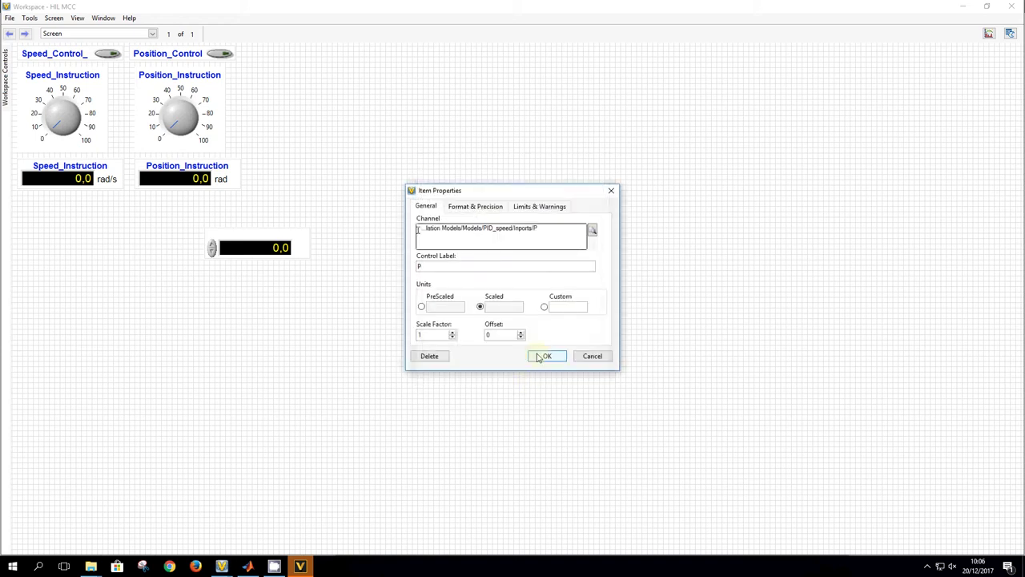
click(543, 355)
Move the P control beneath the Speed_Instruction indicator and stack two copies of it below
drag(304, 258, 622, 523)
drag(208, 241, 69, 246)
key(ctrl+v)
key(ctrl+v)
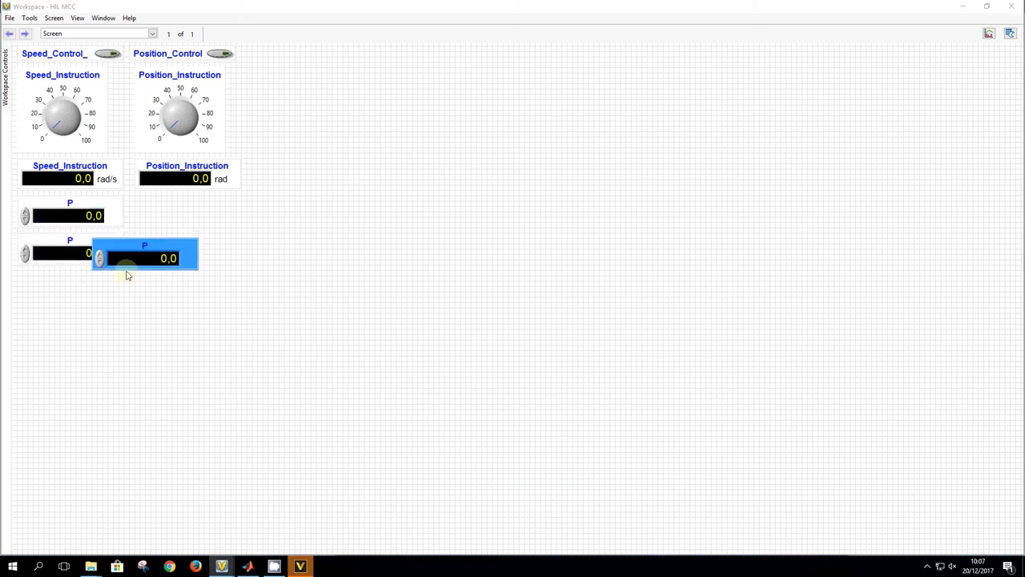
drag(162, 256, 97, 284)
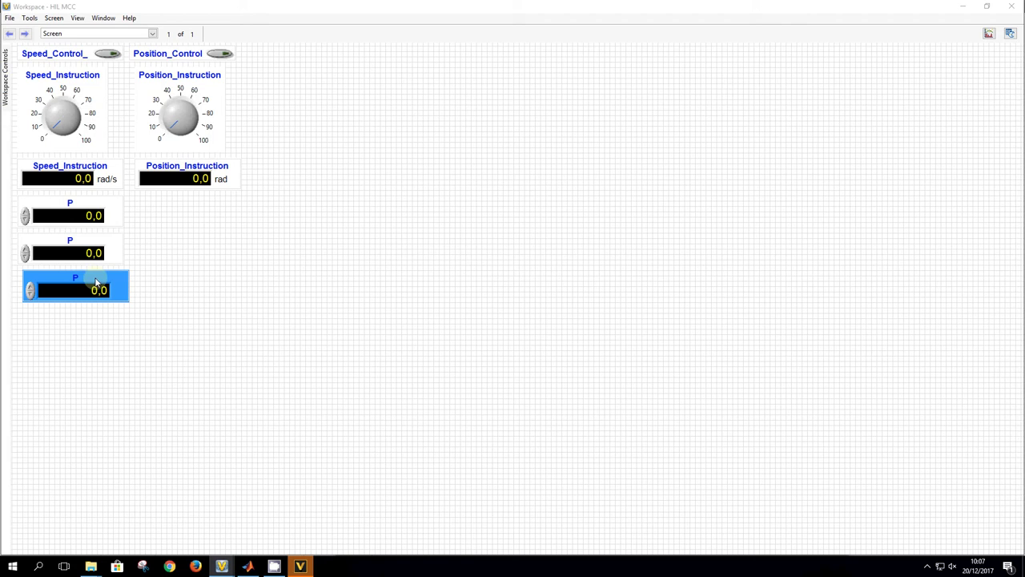
Change the channel of the middle P control under Speed_Instruction to the PID_speed inport I
double_click(98, 247)
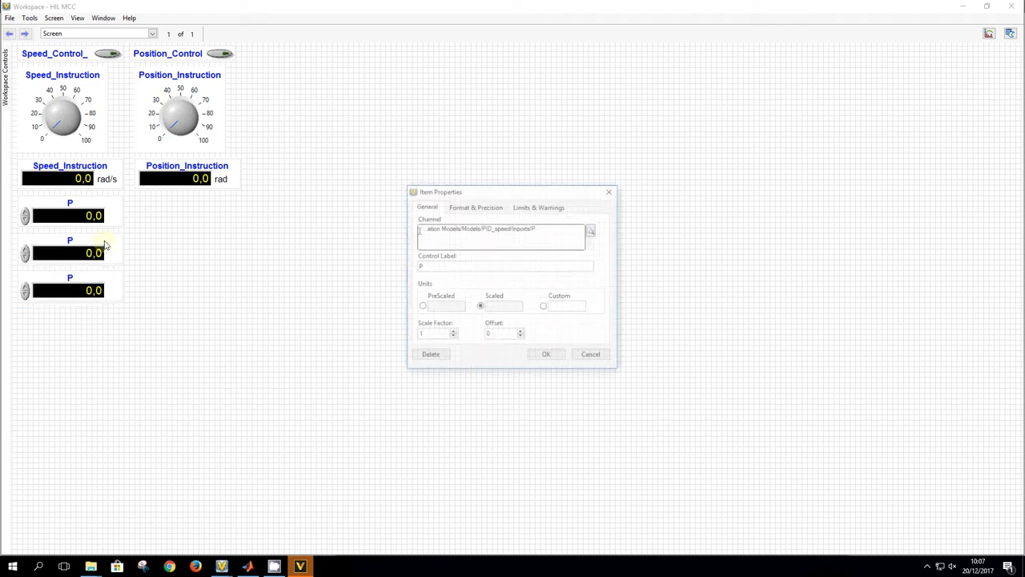
click(593, 231)
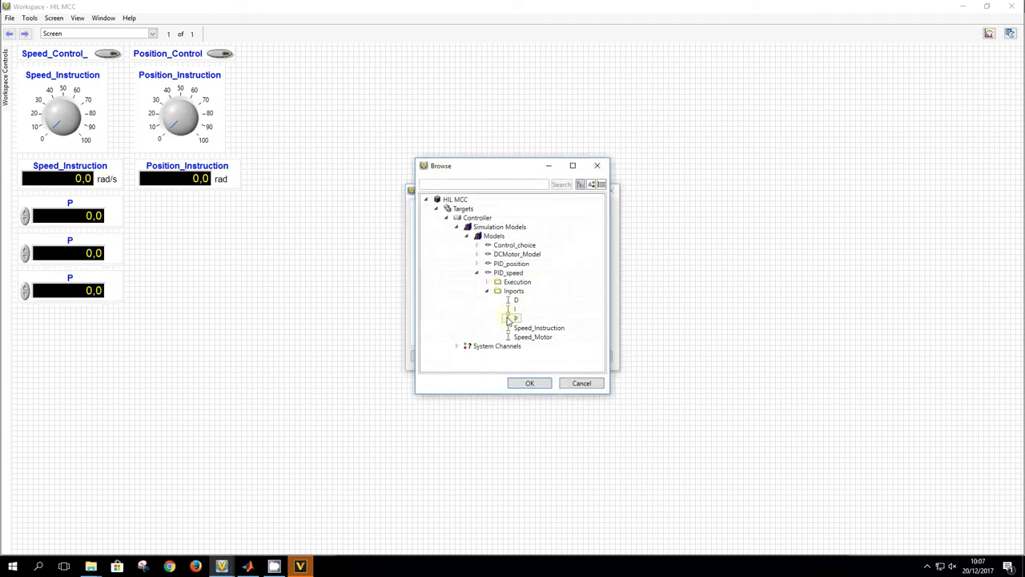
click(530, 383)
click(537, 357)
Change the channel of the lowest P control under Speed_Instruction to the PID_speed inport D
click(117, 285)
double_click(117, 284)
click(594, 232)
click(532, 383)
click(545, 355)
click(215, 272)
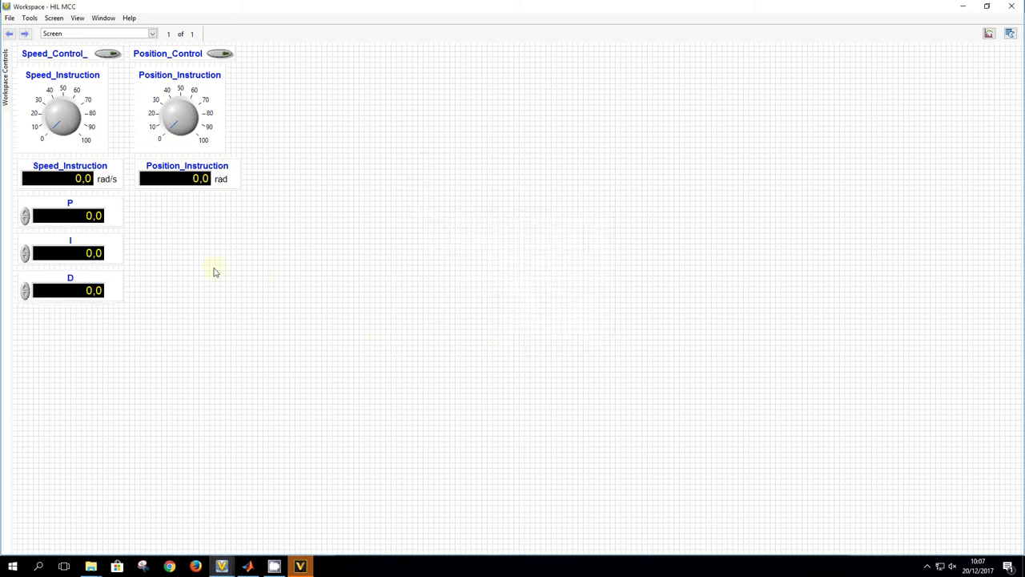
Place a Medium numeric control near the Position_Instruction indicator and link it to the PID_position inport P
mouse_move(5, 76)
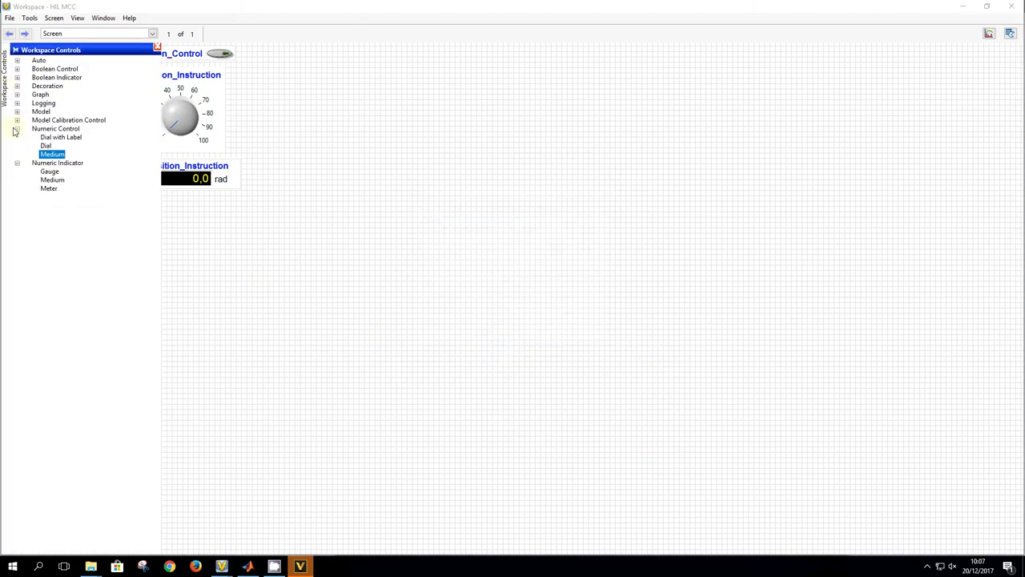
drag(49, 158, 199, 206)
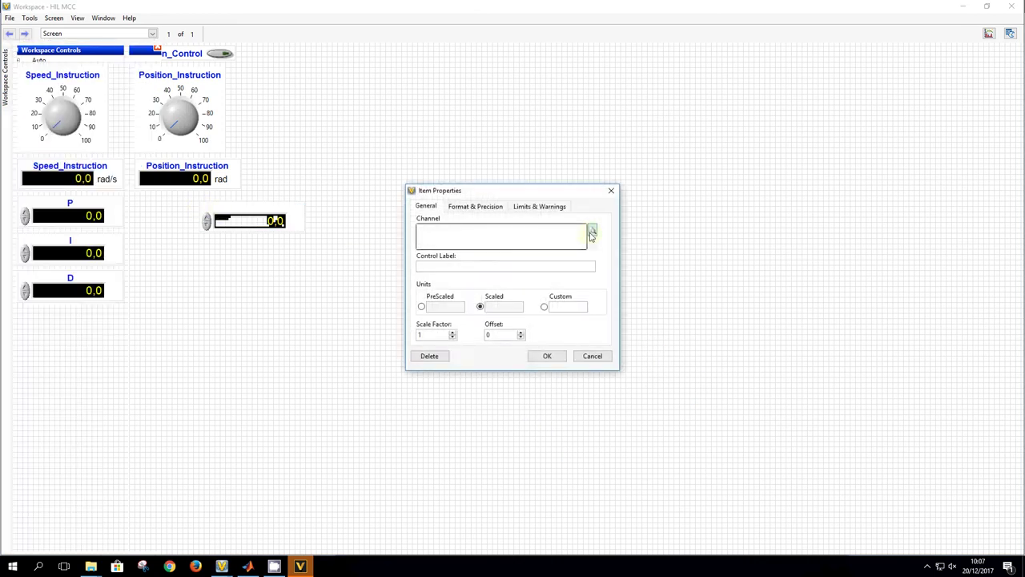
click(594, 233)
click(447, 218)
click(456, 226)
click(467, 236)
click(477, 263)
click(487, 282)
click(515, 309)
click(529, 382)
click(529, 383)
Align the new P control beneath the Position_Instruction indicator and paste two more P controls in a column below it
drag(246, 218, 164, 243)
click(217, 233)
key(ctrl+v)
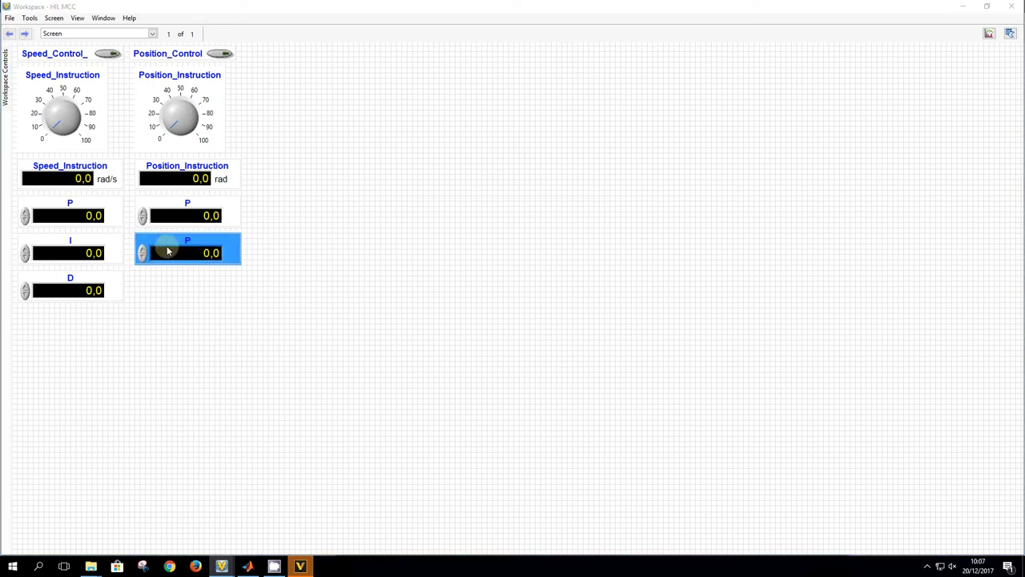
click(176, 281)
key(ctrl+v)
drag(195, 279, 156, 276)
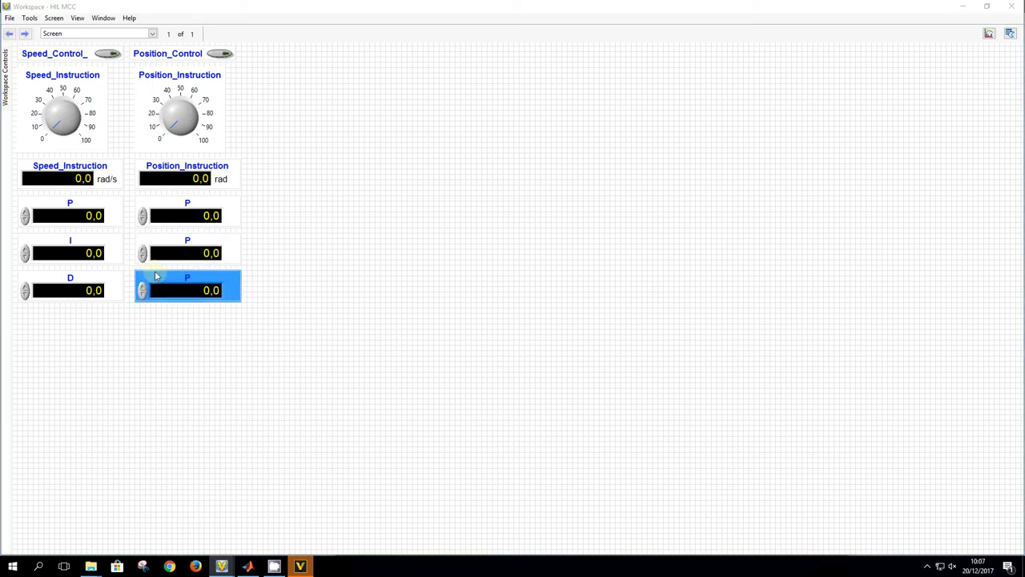
Change the channel of the middle P control under Position_Instruction to the PID_speed inport I
double_click(158, 245)
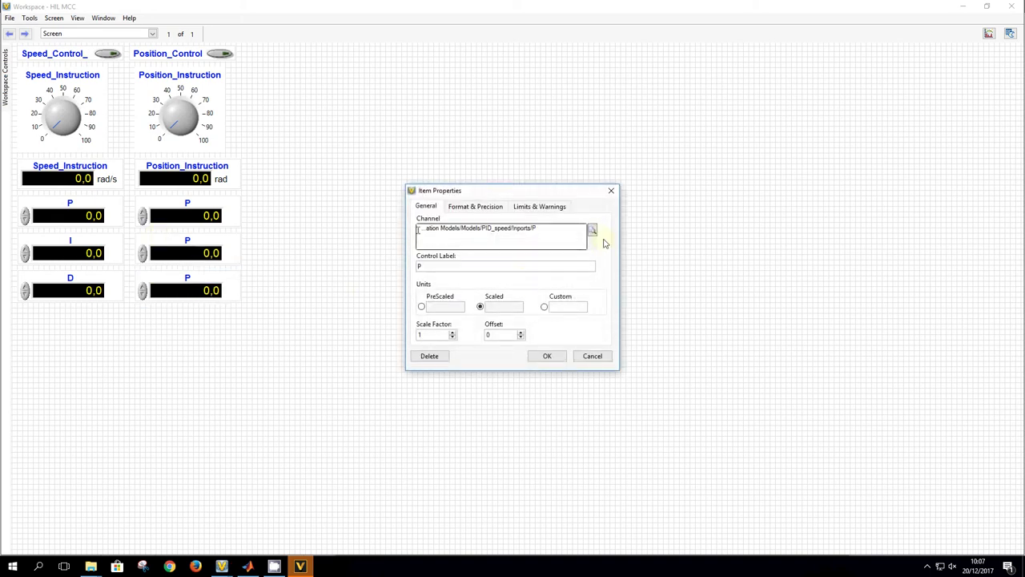
click(592, 229)
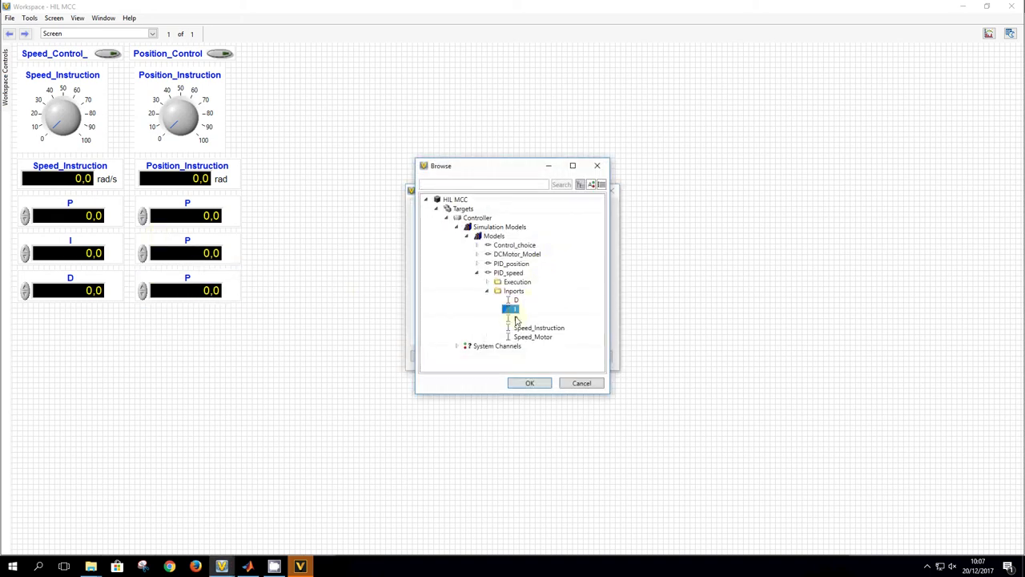
click(529, 384)
click(548, 356)
Change the channel of the lowest P control under Position_Instruction to the inport D
double_click(229, 280)
click(593, 231)
click(531, 383)
click(548, 356)
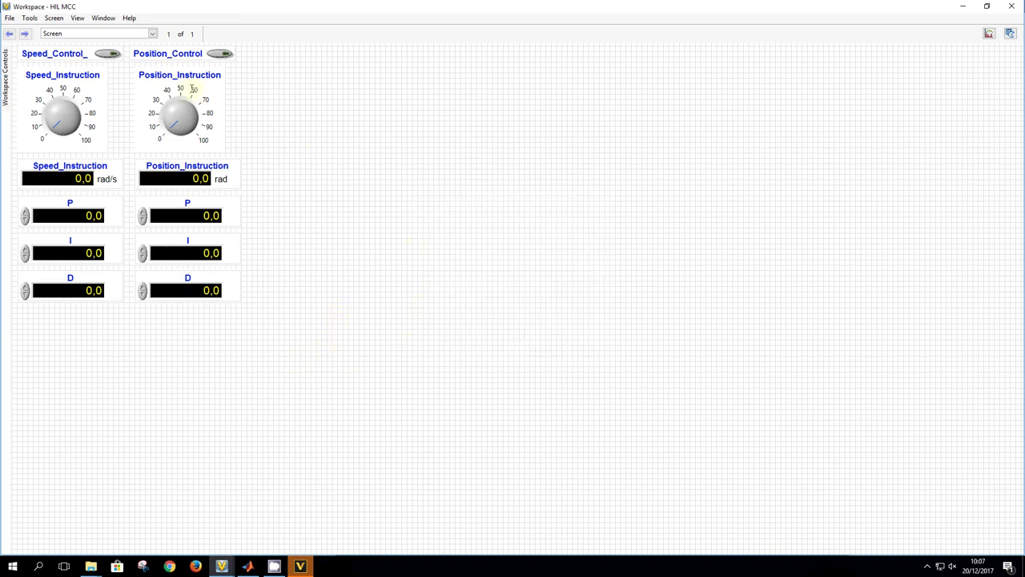
mouse_move(6, 71)
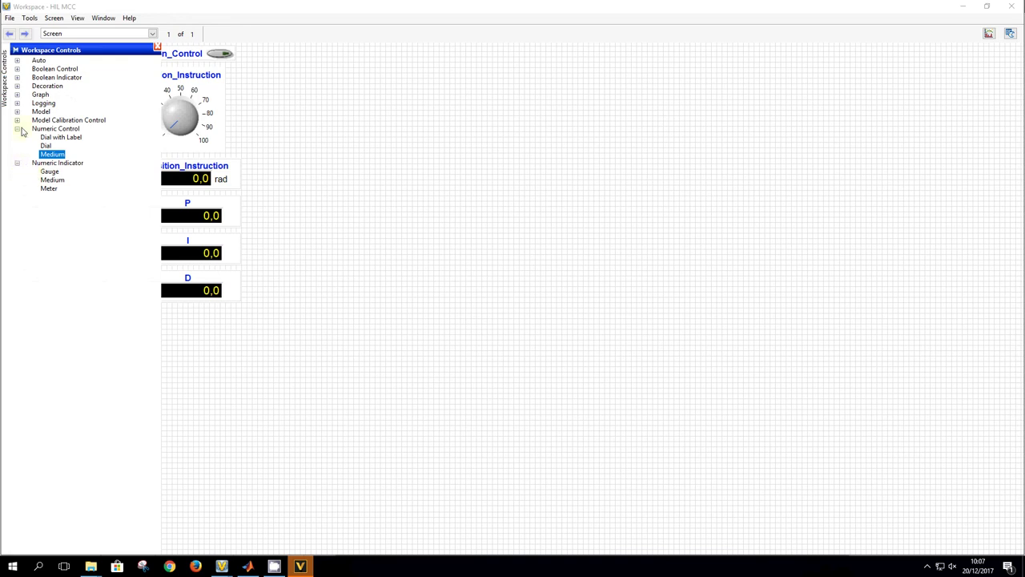
drag(53, 153, 325, 119)
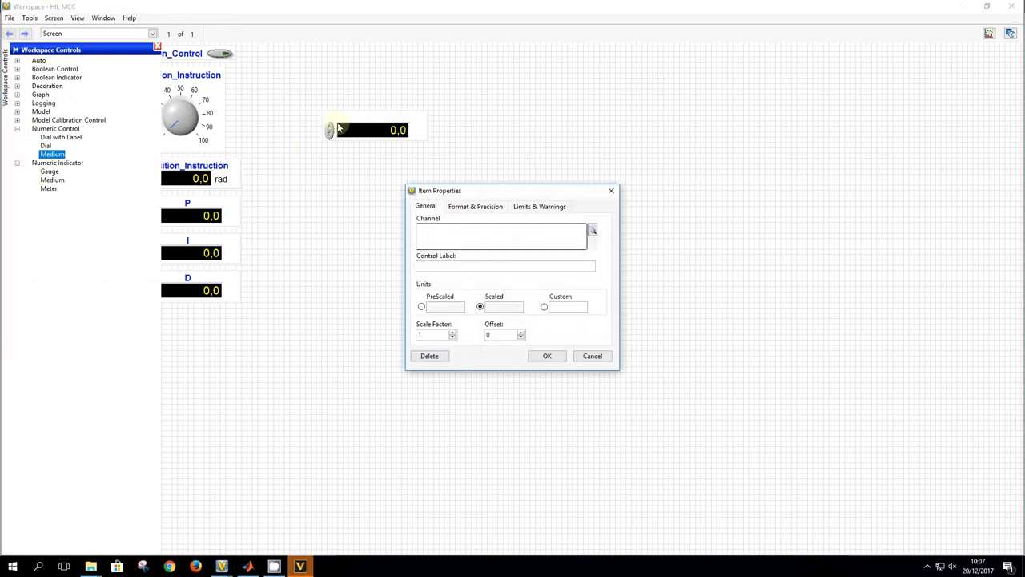
click(611, 190)
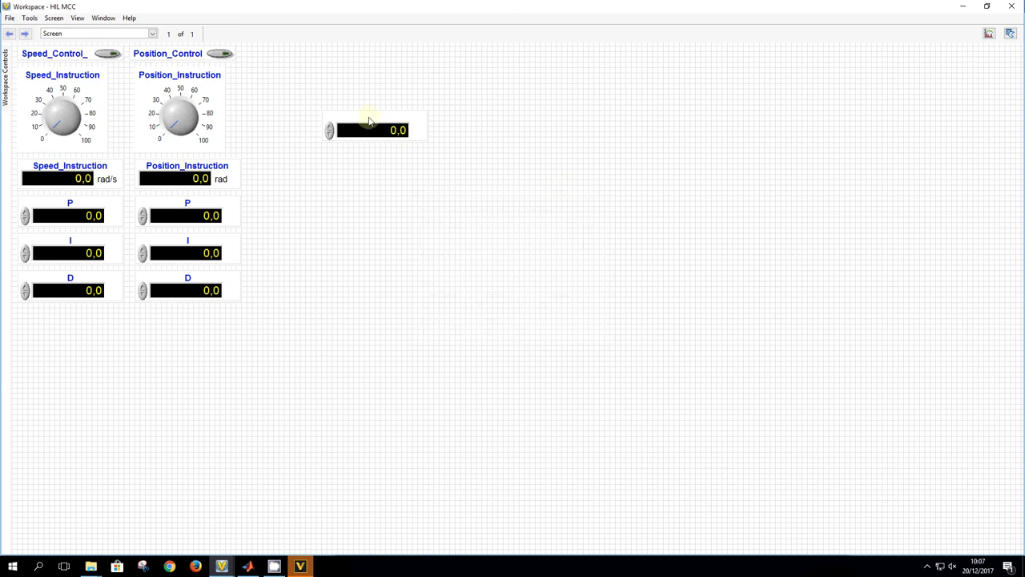
click(369, 120)
key(Delete)
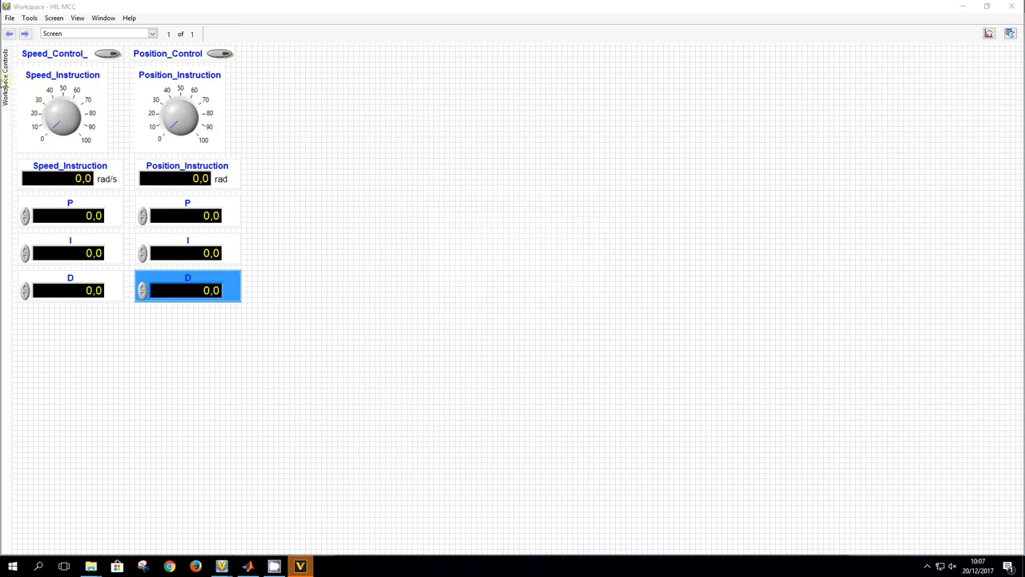
Place a Dial with Label numeric control in the empty area beside the Position_Instruction dial
mouse_move(6, 80)
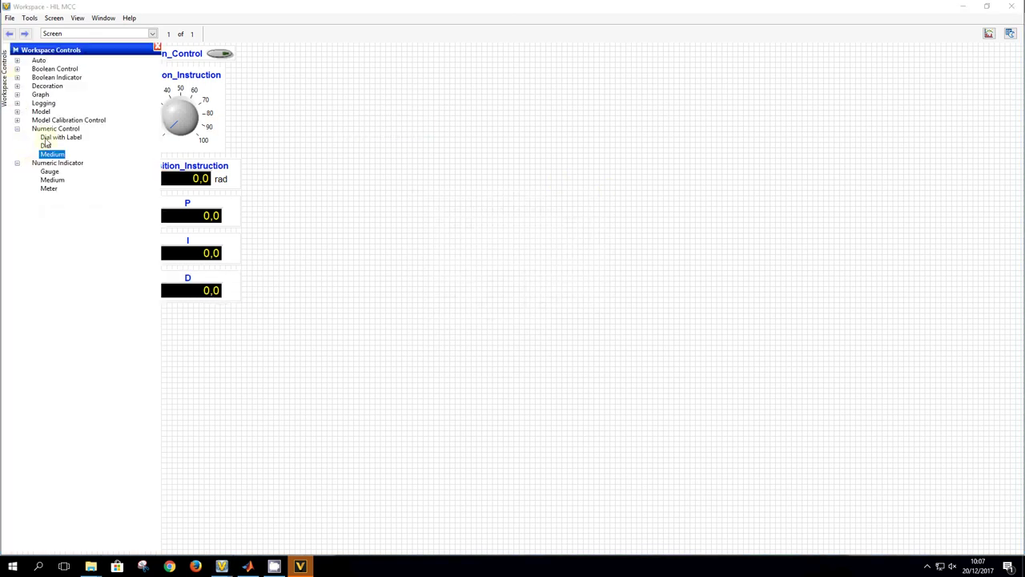
click(17, 129)
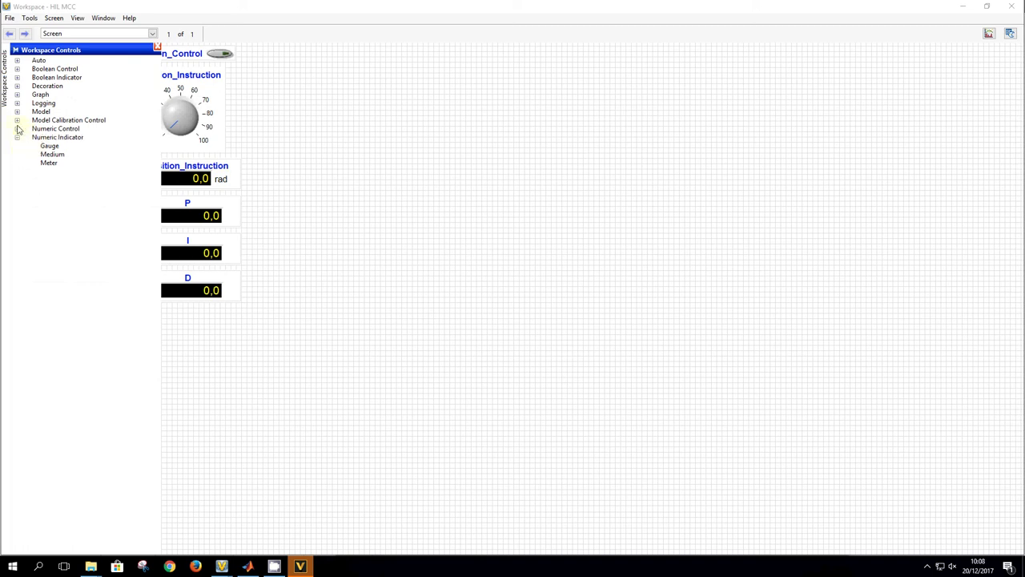
click(17, 129)
drag(46, 139, 334, 107)
Link the new dial to the DCMotor_Model inport Cr and move it closer to the Position_Instruction dial
click(594, 230)
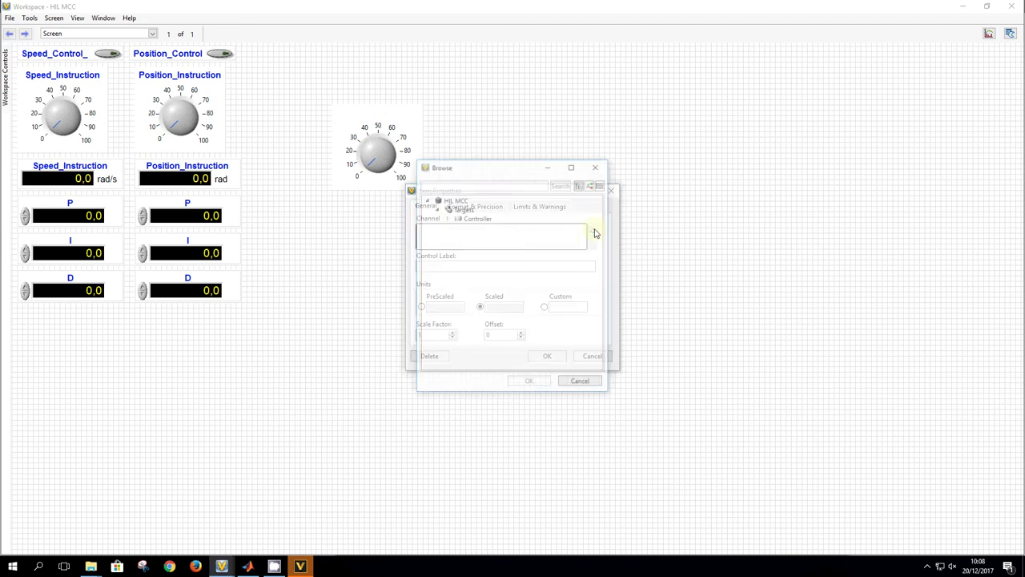
click(446, 218)
click(454, 229)
click(456, 227)
click(467, 236)
click(477, 253)
click(486, 273)
click(515, 281)
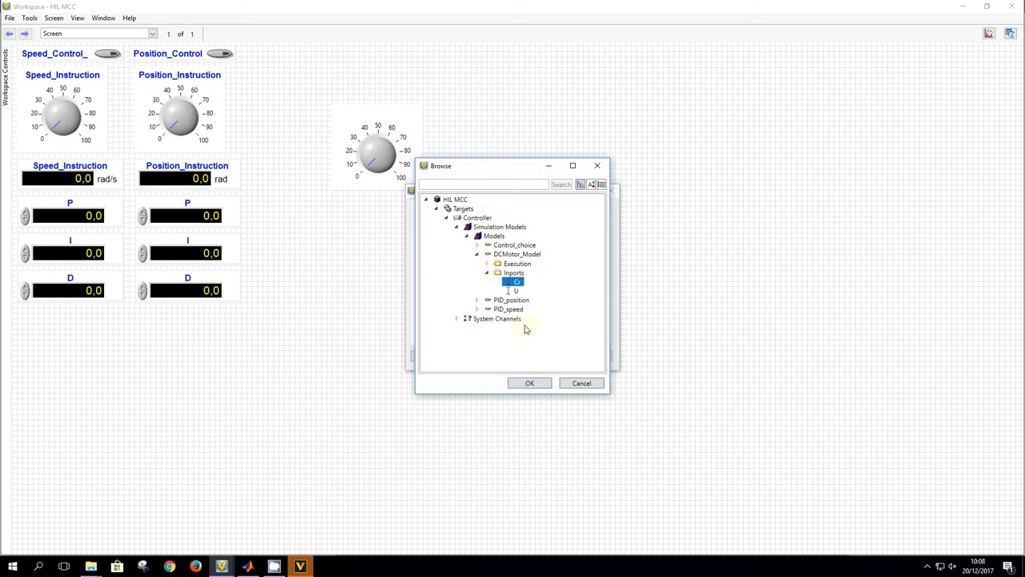
click(539, 386)
click(544, 358)
drag(408, 137, 390, 111)
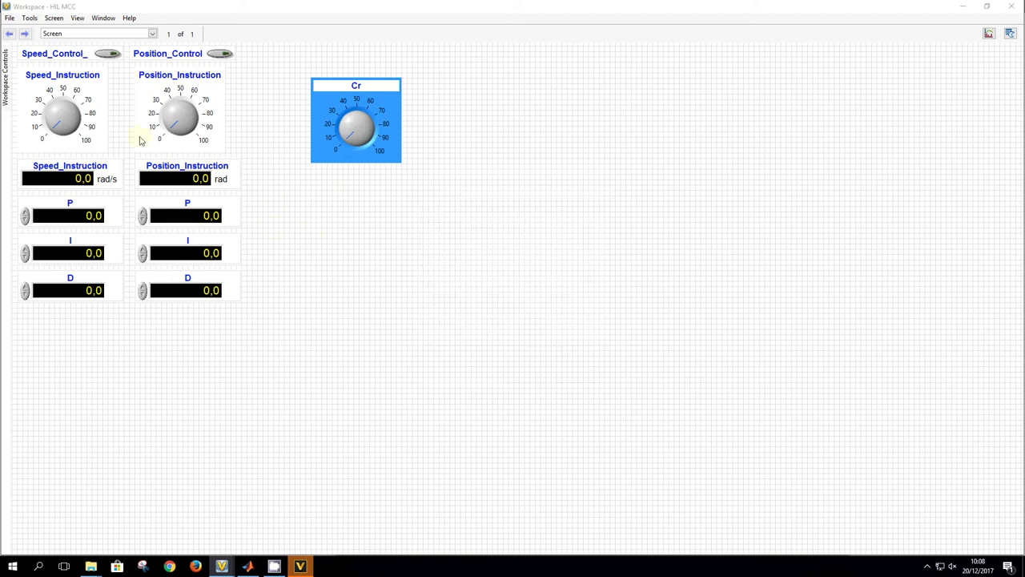
Place a Medium numeric indicator below the Cr dial and link it to the DCMotor_Model inport Cr
click(6, 86)
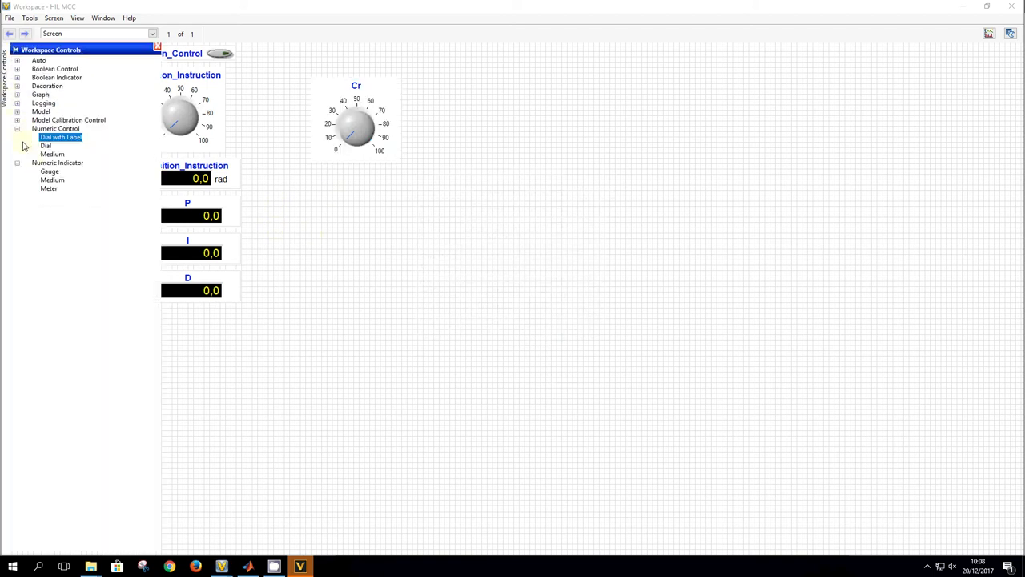
drag(52, 181, 350, 181)
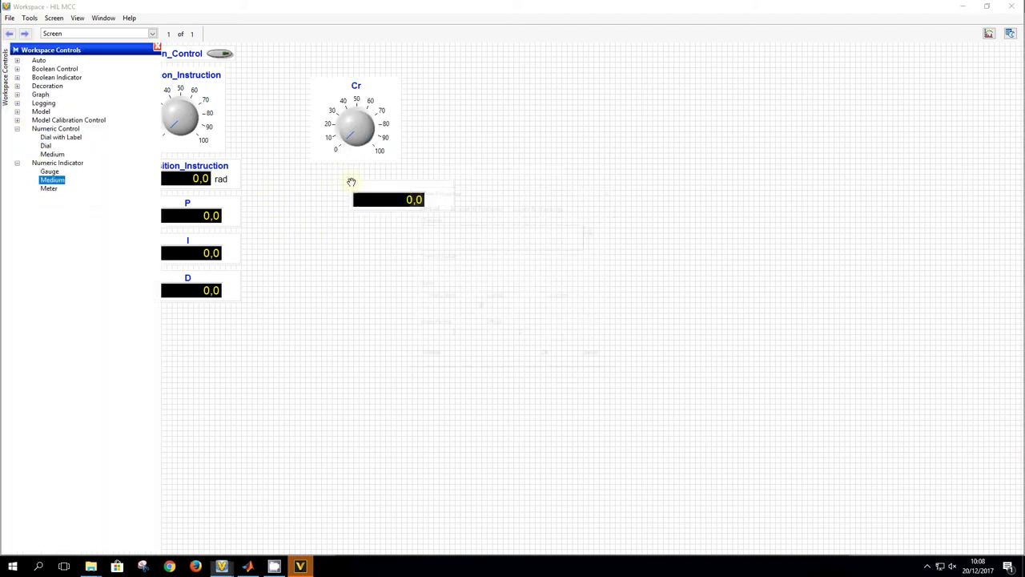
click(592, 229)
click(446, 218)
click(457, 227)
click(467, 236)
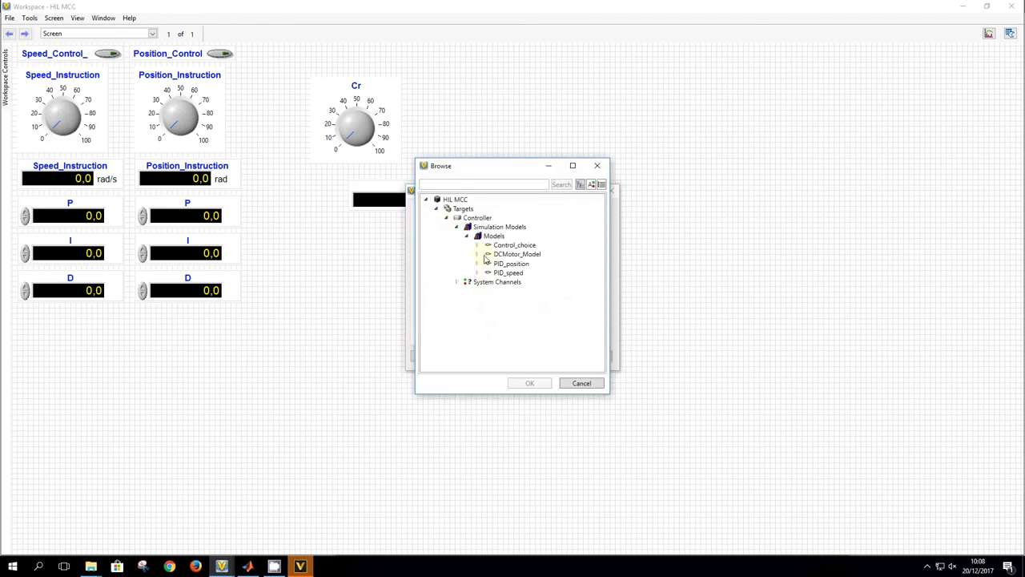
click(478, 255)
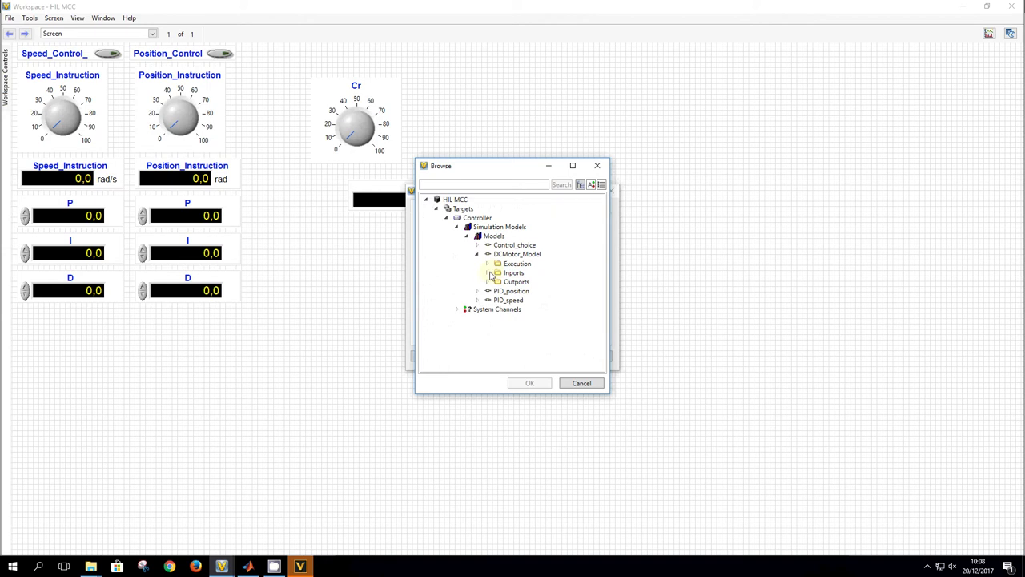
click(488, 273)
click(515, 281)
click(527, 385)
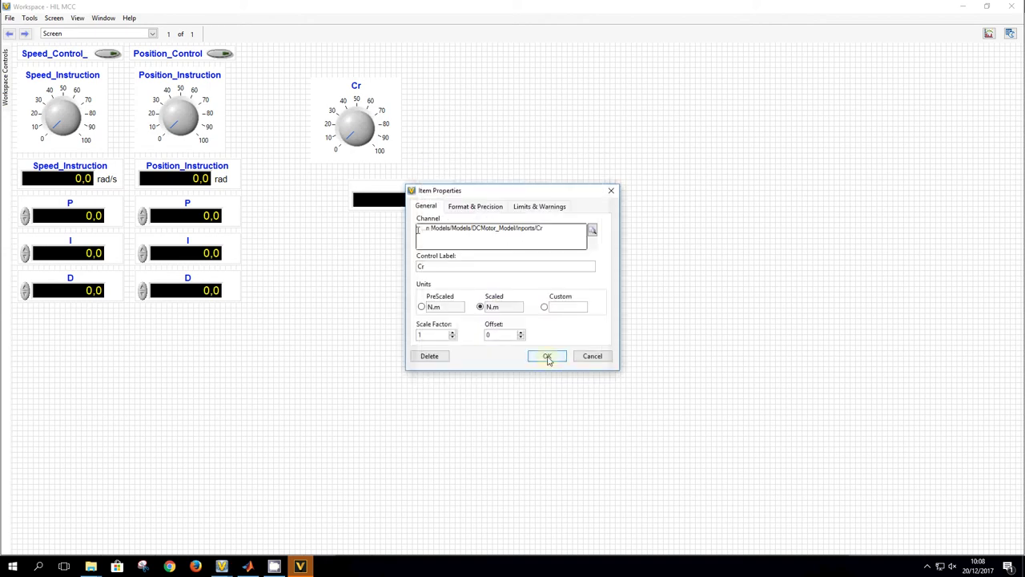
click(547, 357)
Line up the Cr dial and its indicator beside the Position_Instruction column, with the indicator beneath the dial
drag(381, 96, 340, 76)
drag(439, 193, 353, 169)
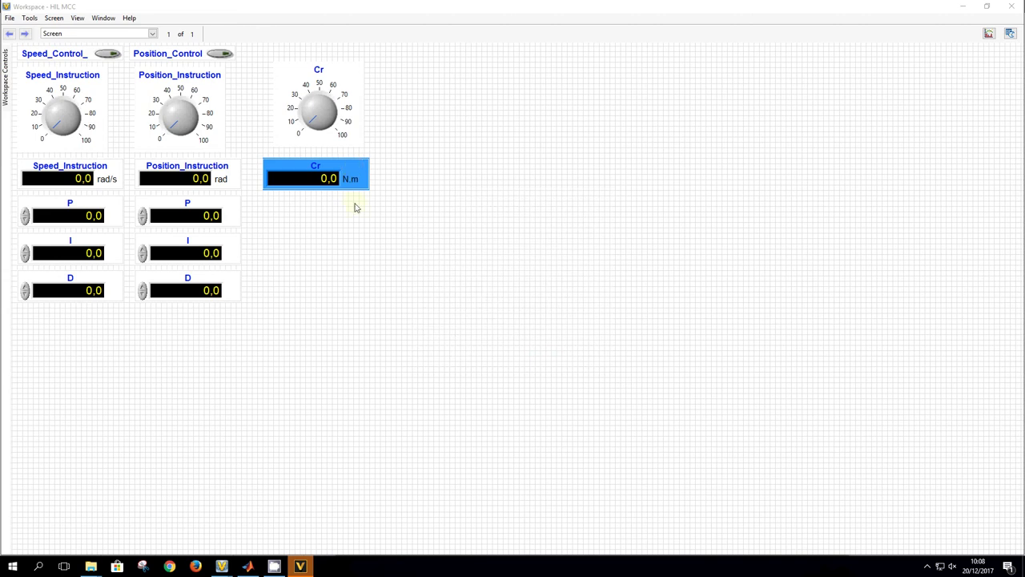
click(297, 196)
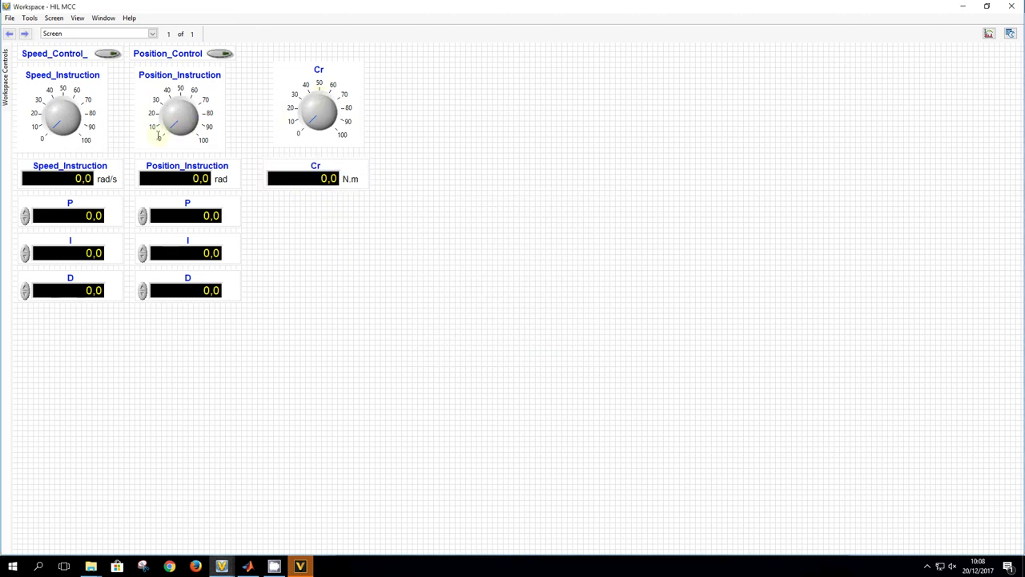
click(158, 137)
click(291, 234)
Place a Simple graph in the empty area of the workspace and add the PID_speed inport Speed_Instruction to its channels
mouse_move(6, 83)
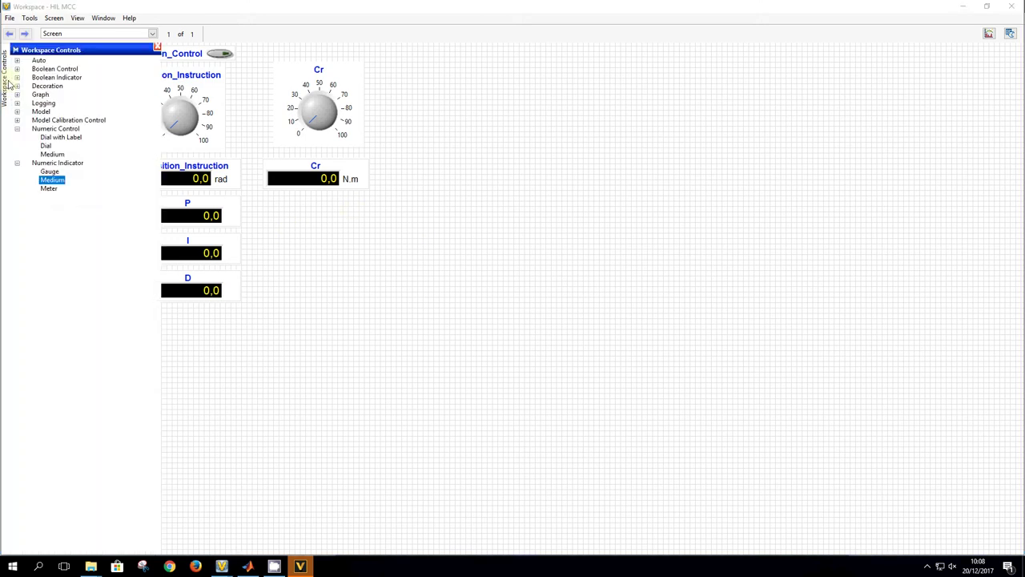
click(17, 94)
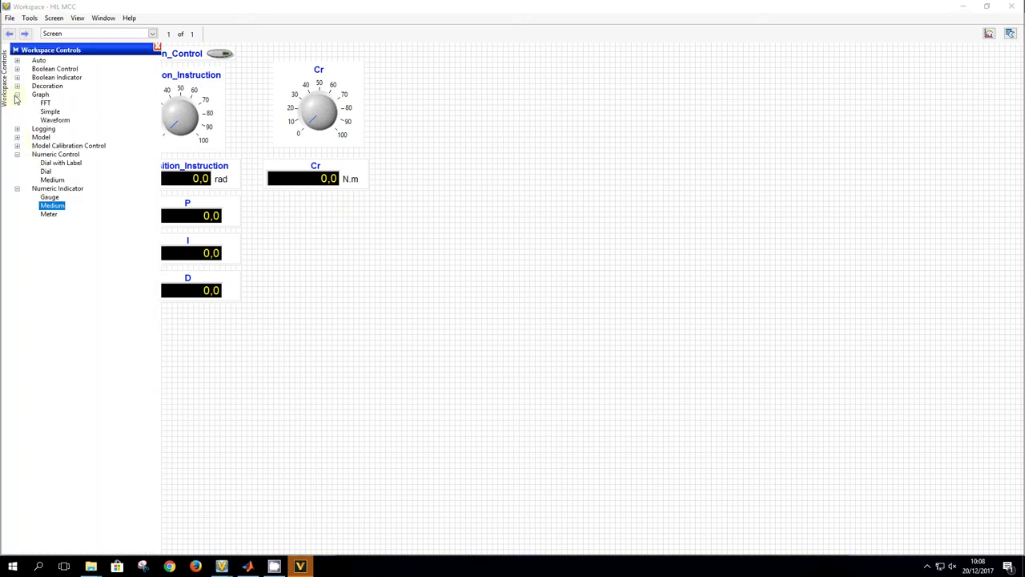
drag(48, 114, 600, 101)
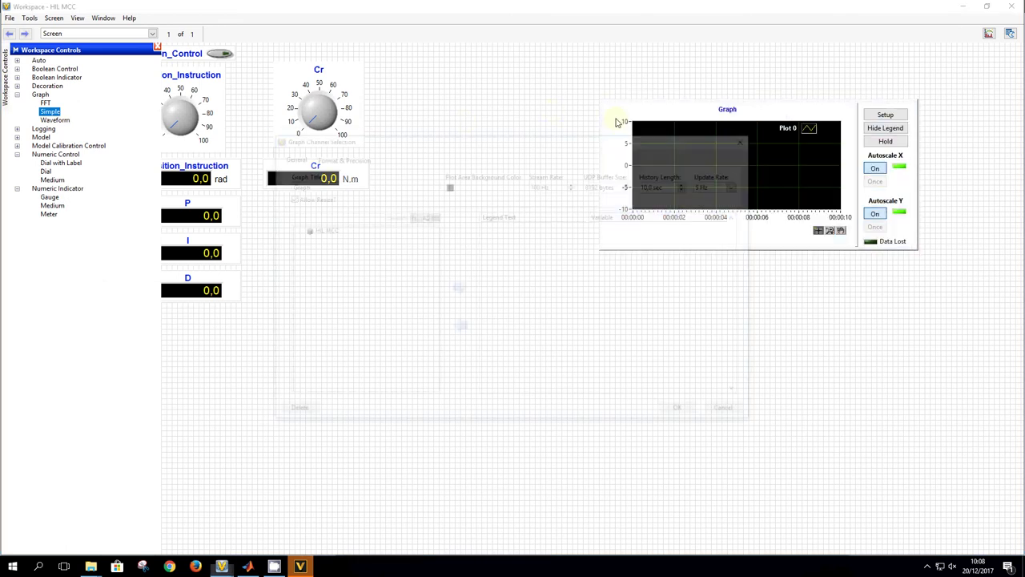
click(313, 247)
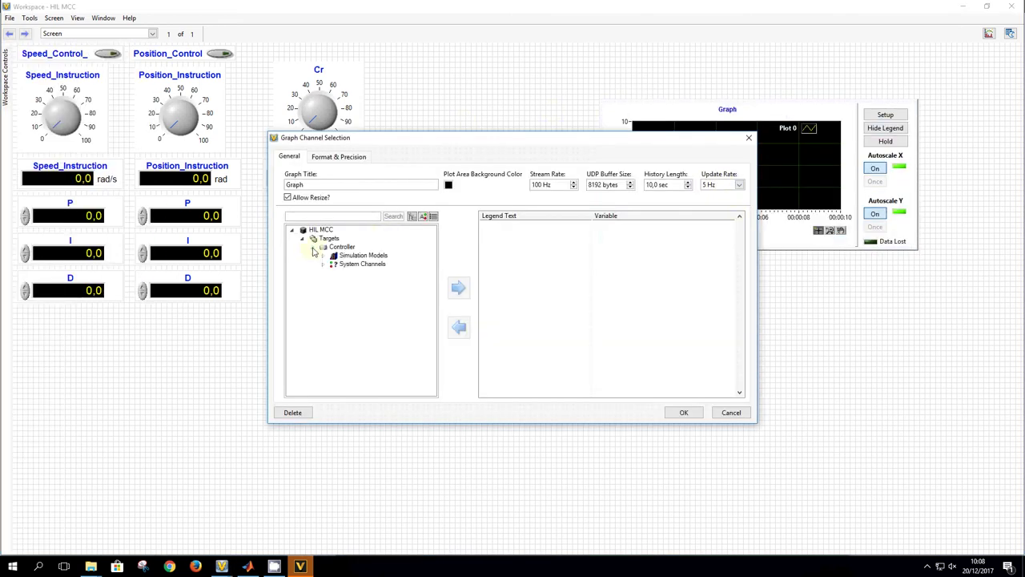
click(324, 255)
click(333, 264)
click(342, 297)
click(354, 315)
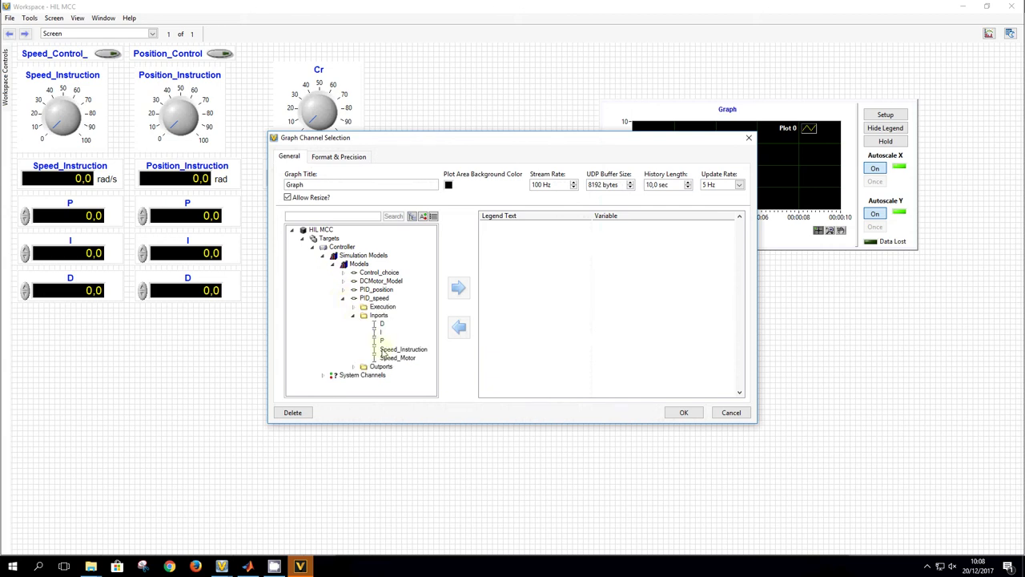
double_click(409, 355)
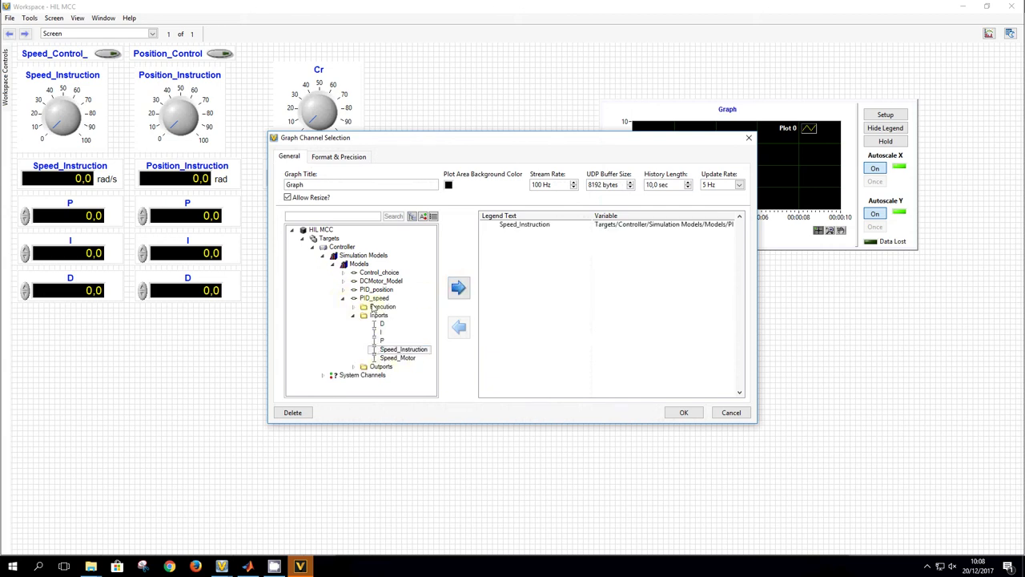
Add the DCMotor_Model outport Speed Output to the graph, accept the channels and move the graph closer to the Cr dial
click(343, 298)
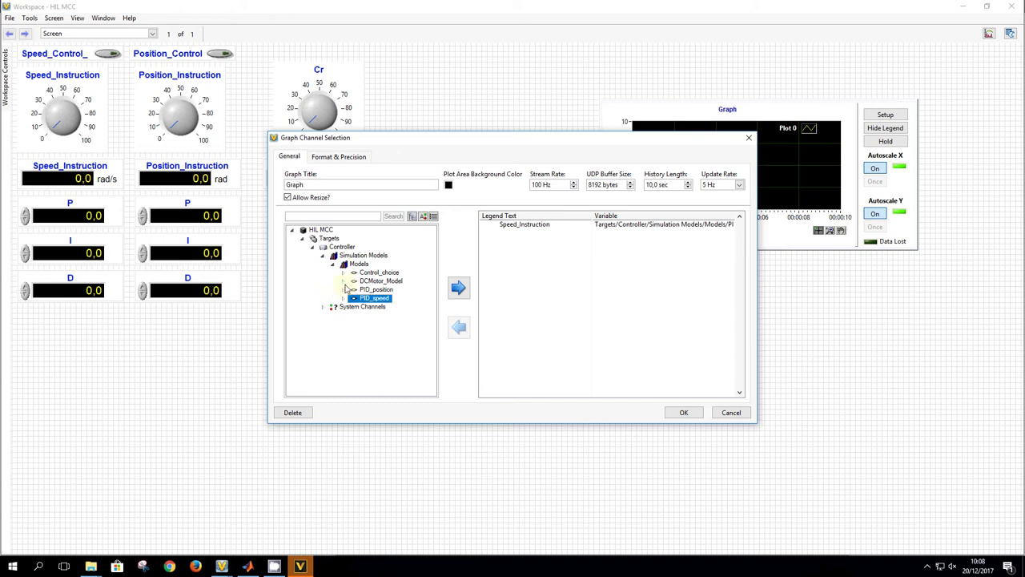
click(344, 281)
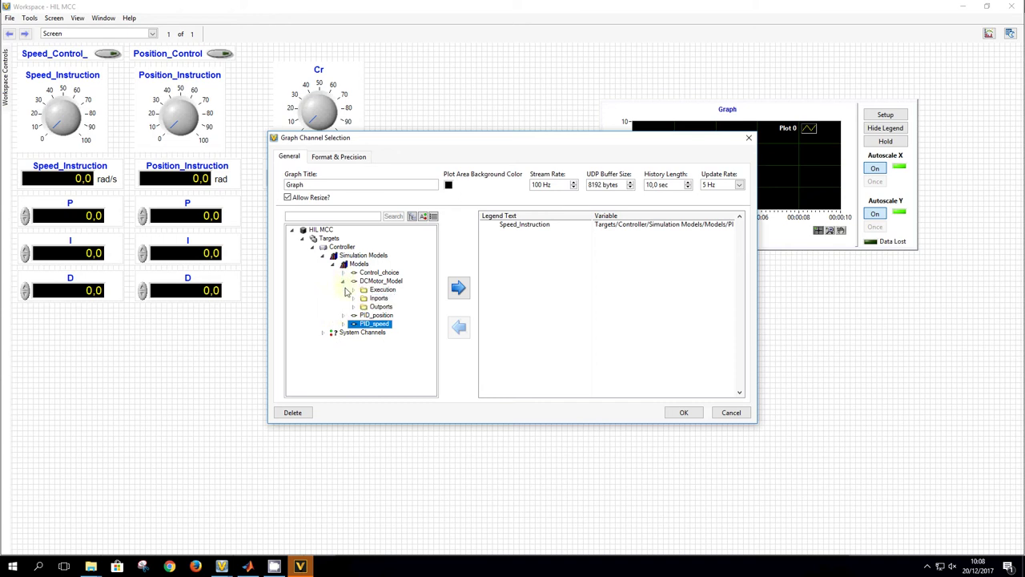
click(352, 308)
click(396, 315)
click(458, 288)
click(683, 412)
drag(613, 156, 468, 106)
Place a second Simple graph below the speed graph and add the PID_position inport Position_Instruction to its channels
click(4, 76)
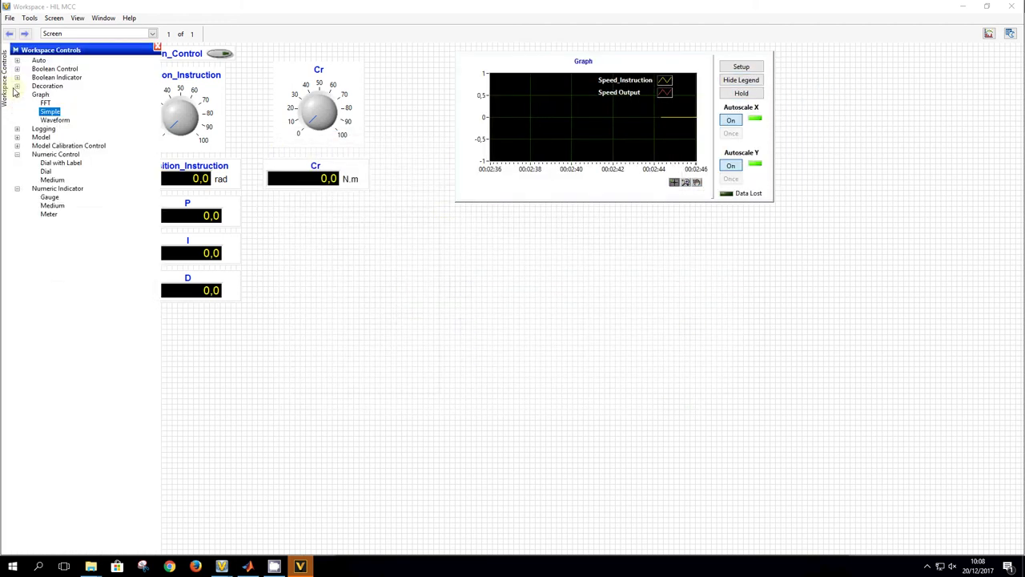
drag(50, 113, 502, 297)
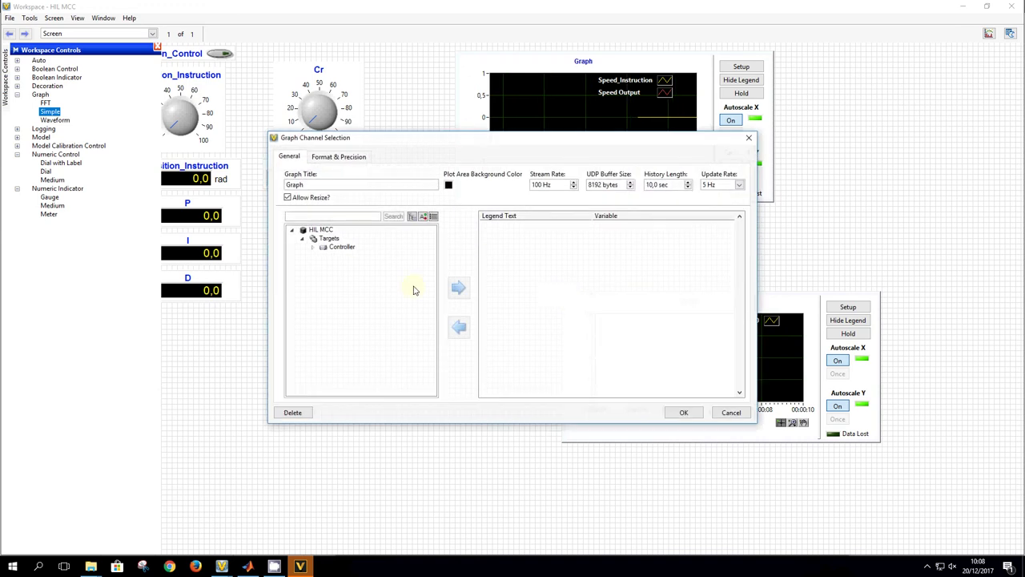
click(313, 246)
click(322, 255)
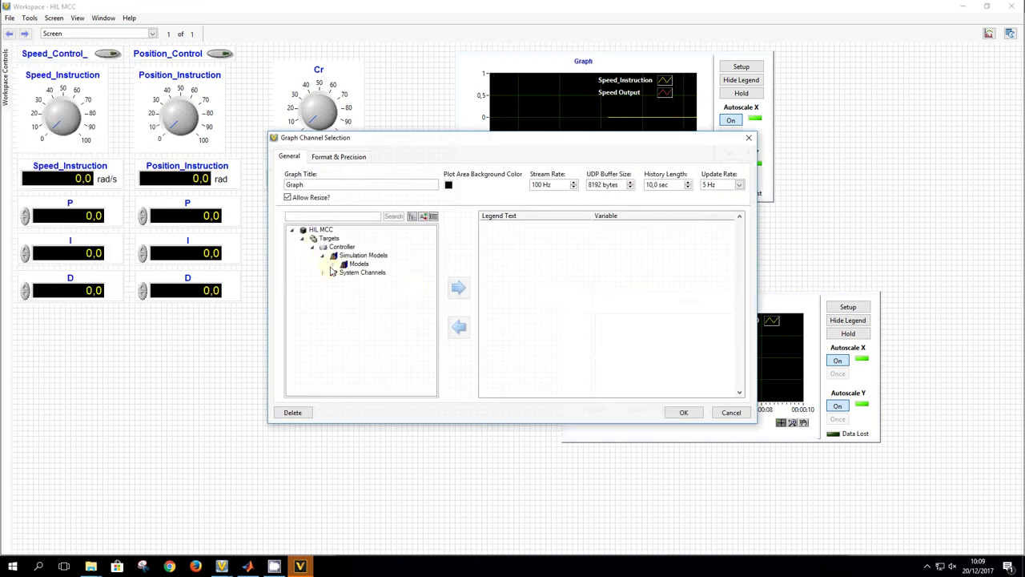
click(333, 263)
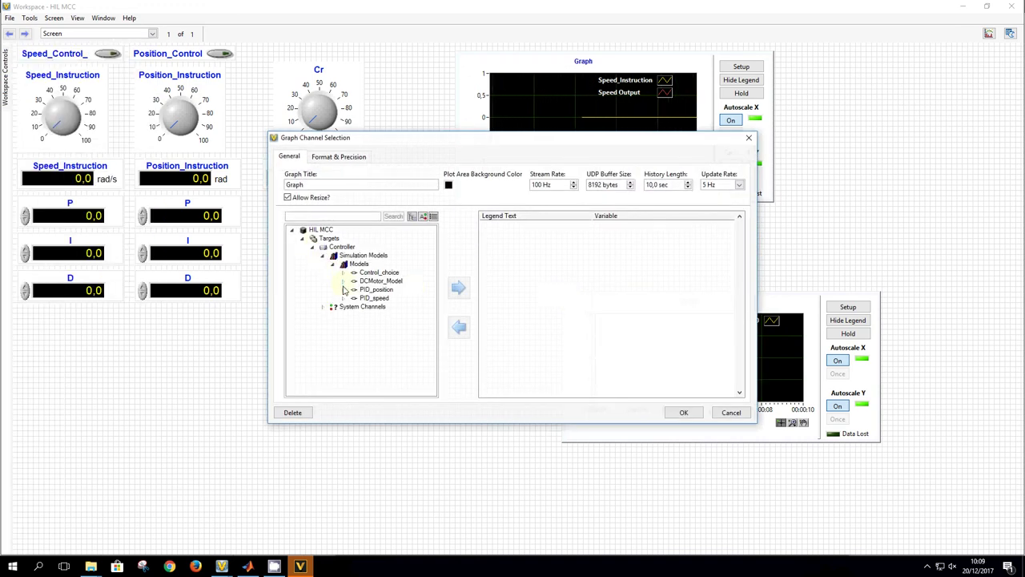
click(344, 289)
click(353, 306)
click(404, 341)
click(457, 287)
Add the Position_Motor channel to the second graph and accept its channel selection
click(354, 307)
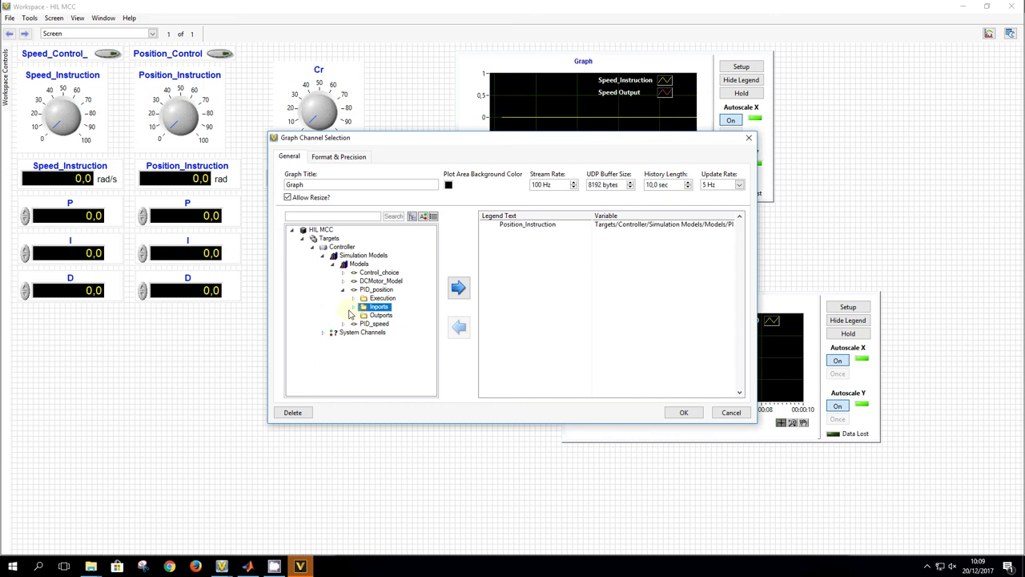
click(353, 316)
click(398, 323)
click(457, 288)
click(683, 412)
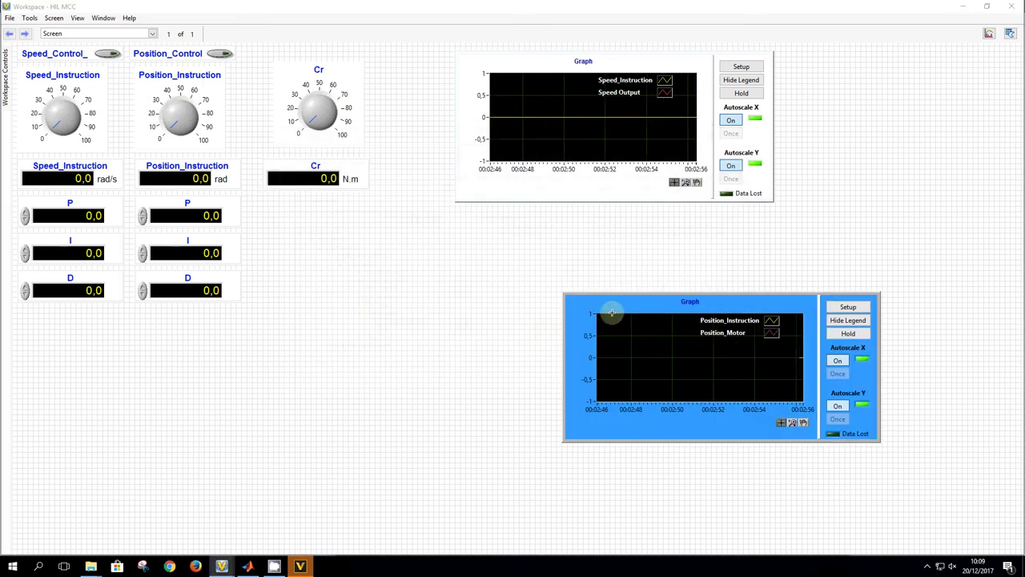
Place a third Simple graph in the free space below the controls and plot the Control_choice outport U on it
click(5, 76)
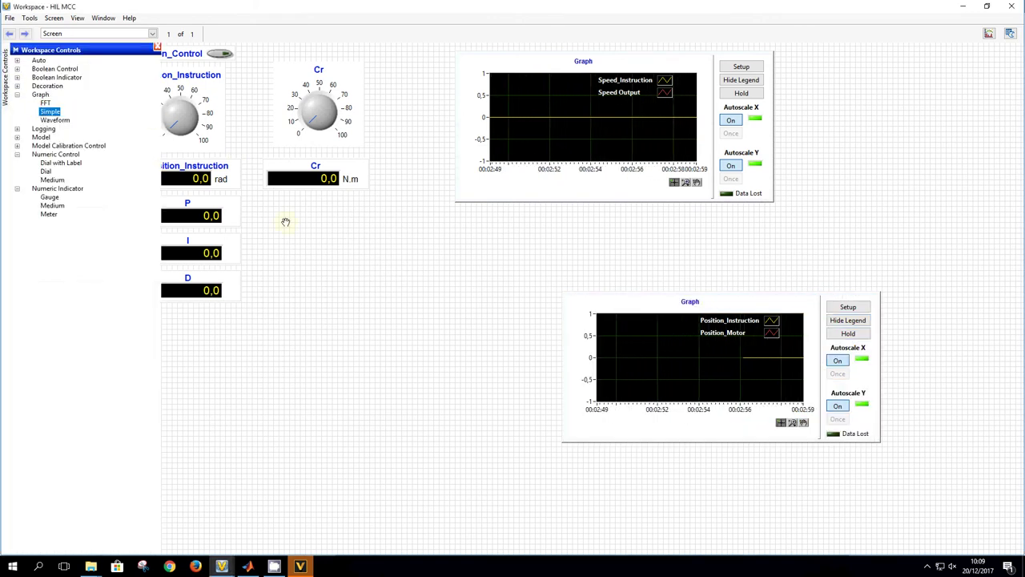
drag(192, 380, 216, 377)
click(315, 249)
click(323, 254)
click(333, 263)
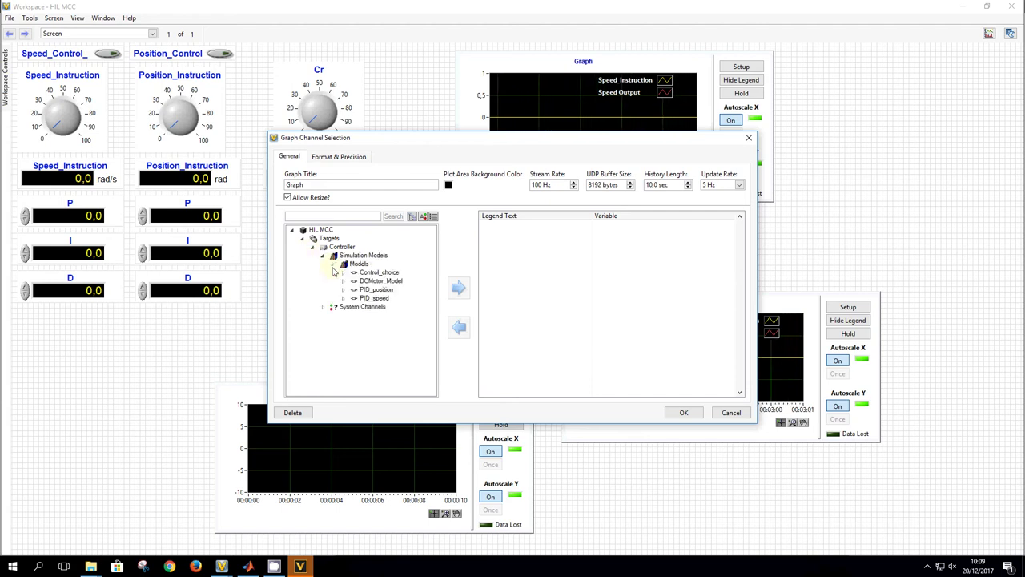
click(342, 273)
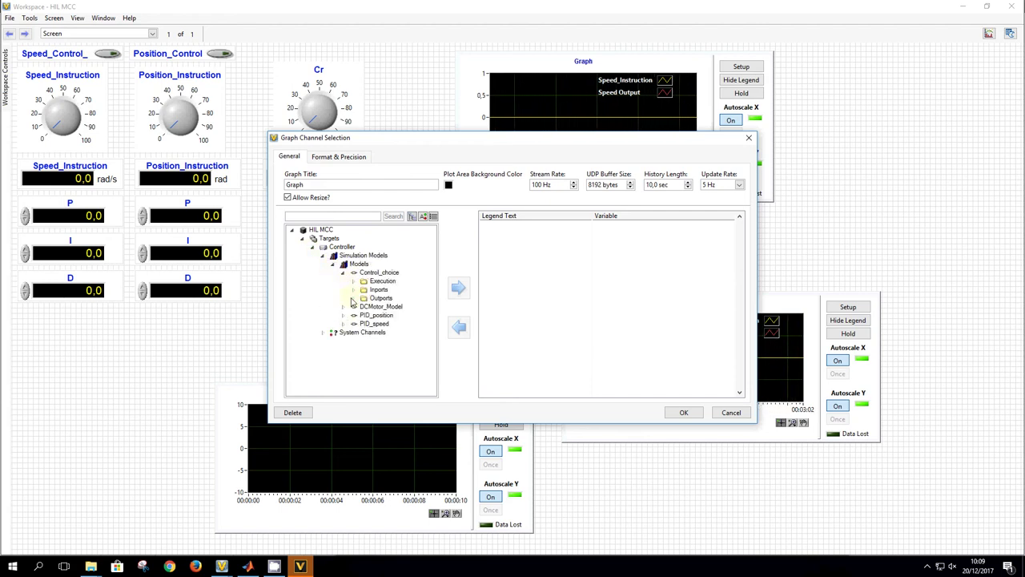
click(352, 297)
click(383, 306)
click(458, 287)
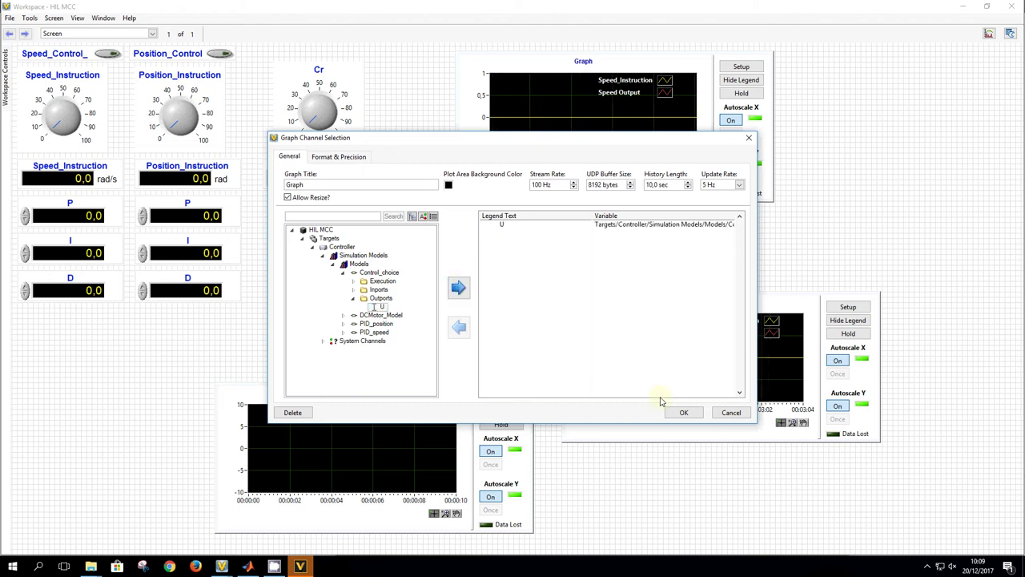
click(683, 411)
Spread out the three graphs: U below the D controls, position farther down, and speed farther away from the Cr dial
drag(425, 395, 335, 394)
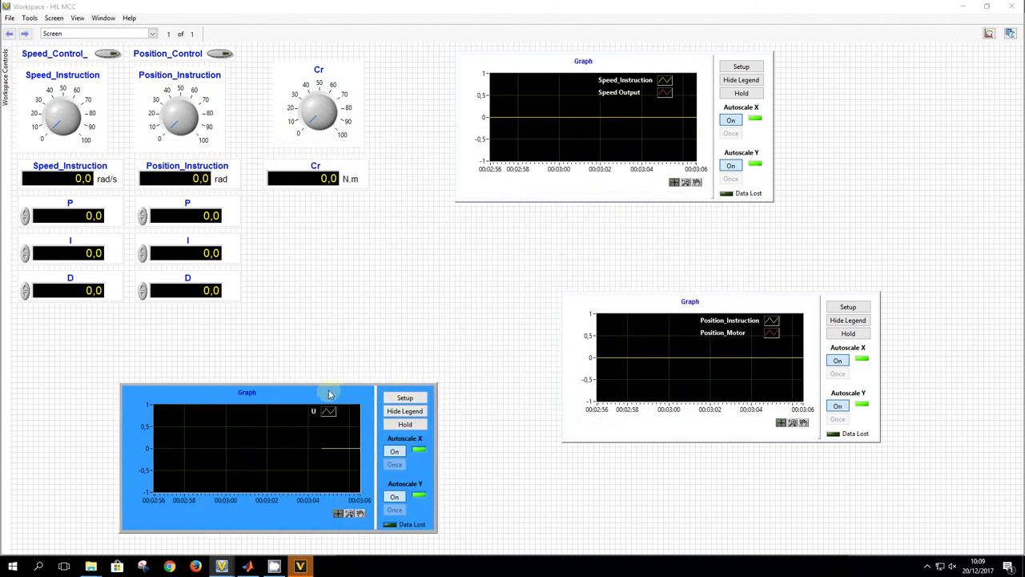
drag(334, 394, 244, 373)
drag(649, 320, 660, 404)
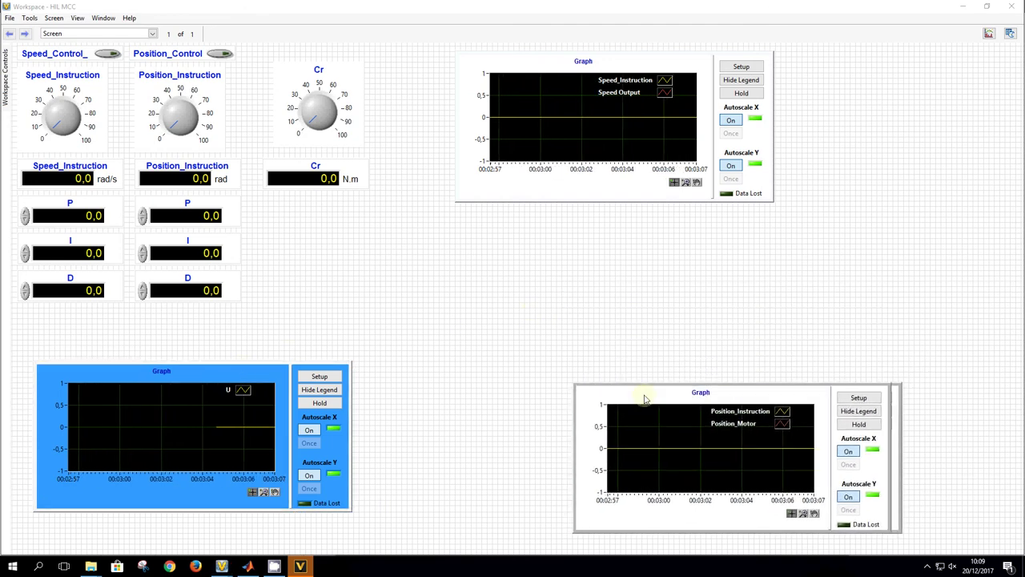
drag(625, 64, 780, 91)
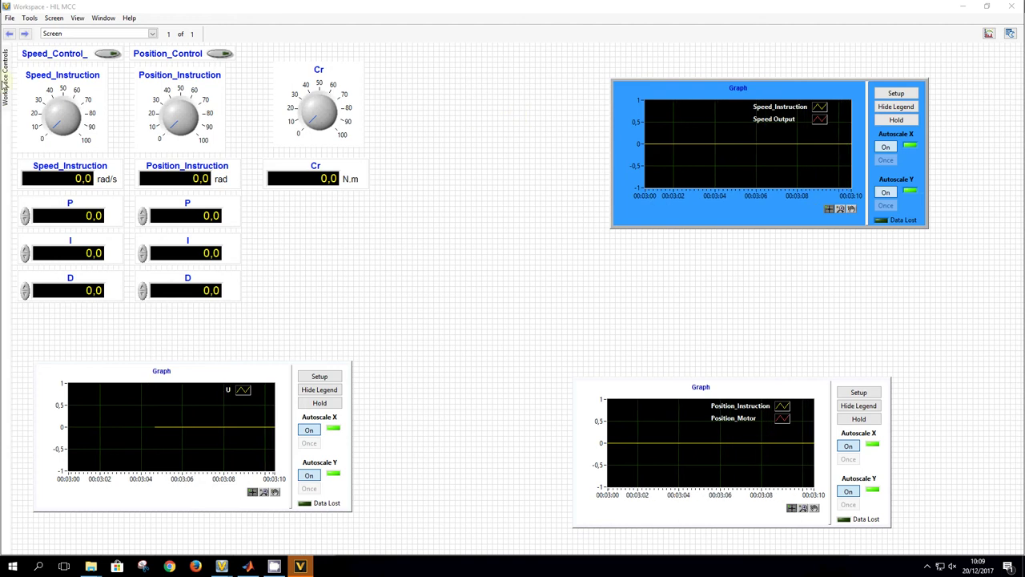
Place a Medium numeric indicator between the Cr dial and the speed graph and browse to the simulation models for its channel
click(4, 70)
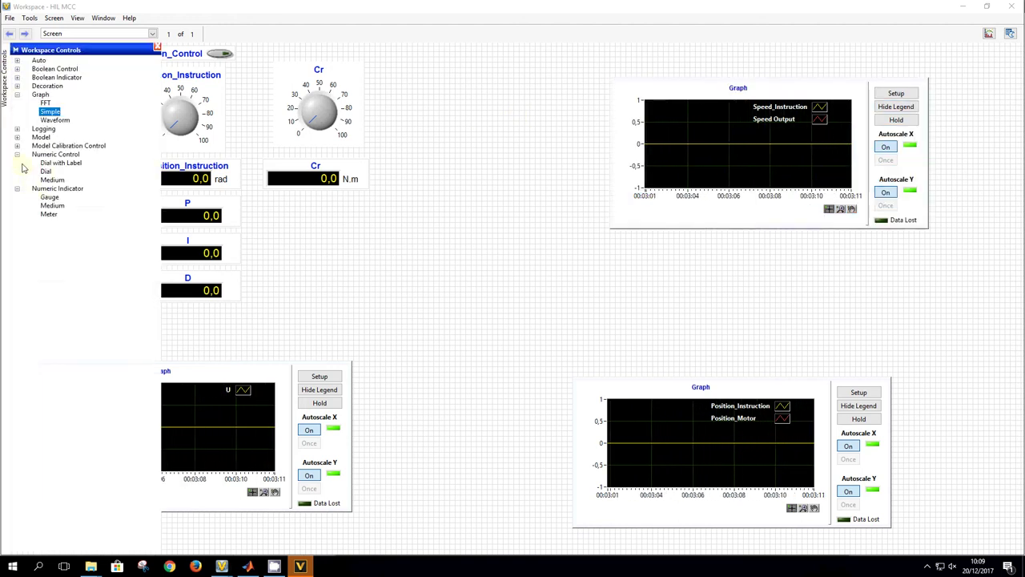
click(48, 205)
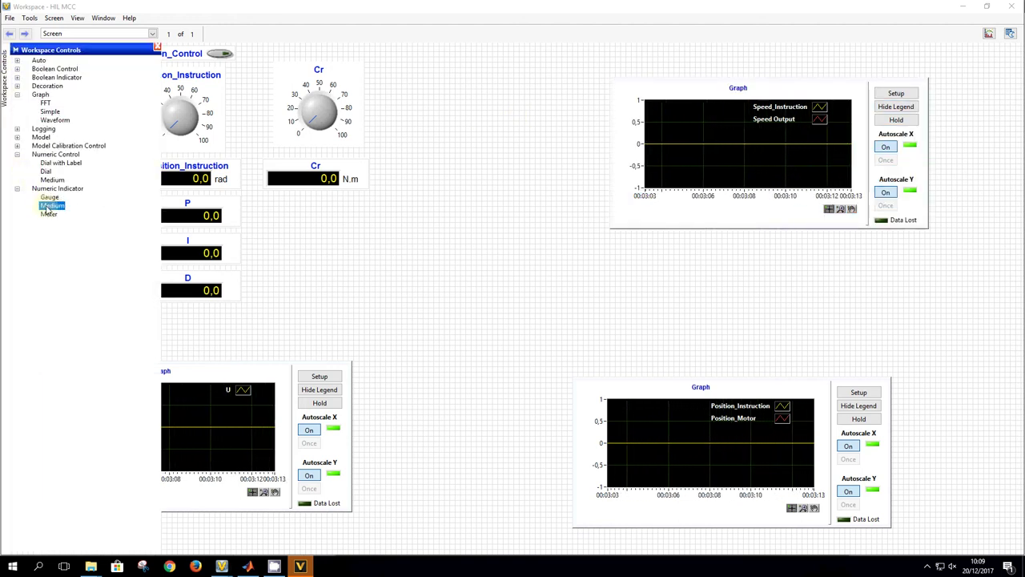
drag(42, 206, 501, 148)
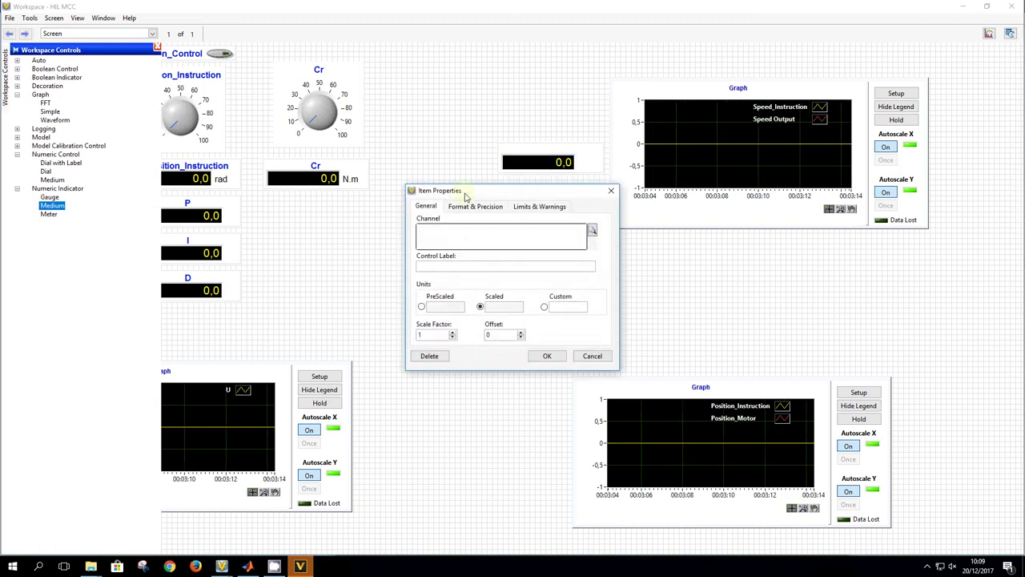
click(593, 230)
double_click(458, 219)
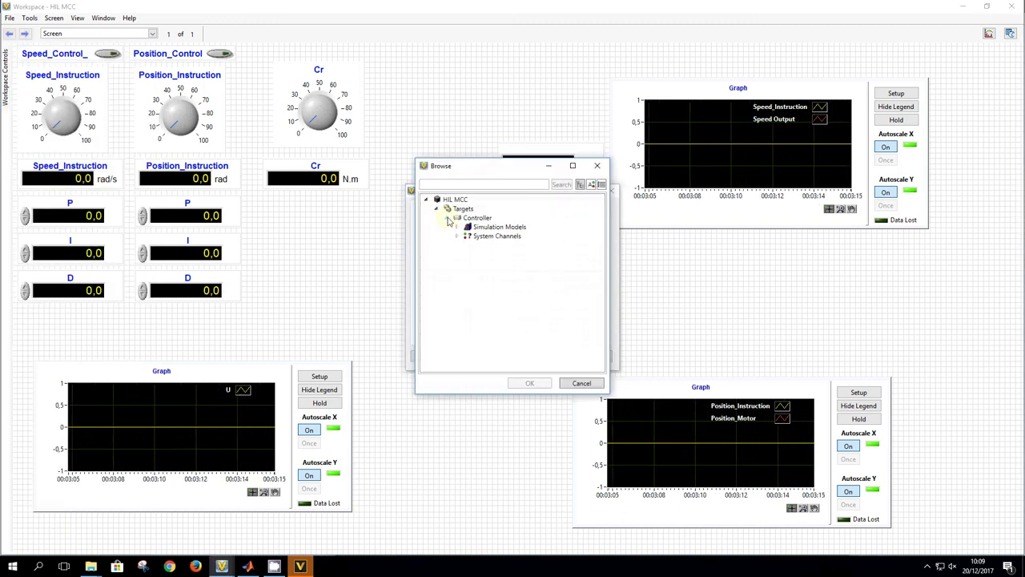
click(458, 228)
click(468, 237)
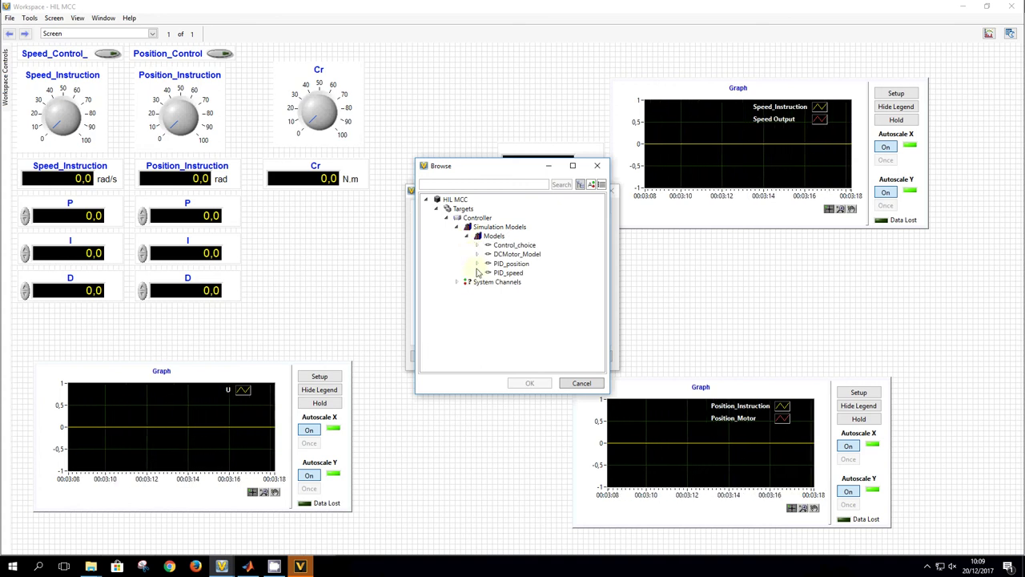
click(477, 245)
click(488, 264)
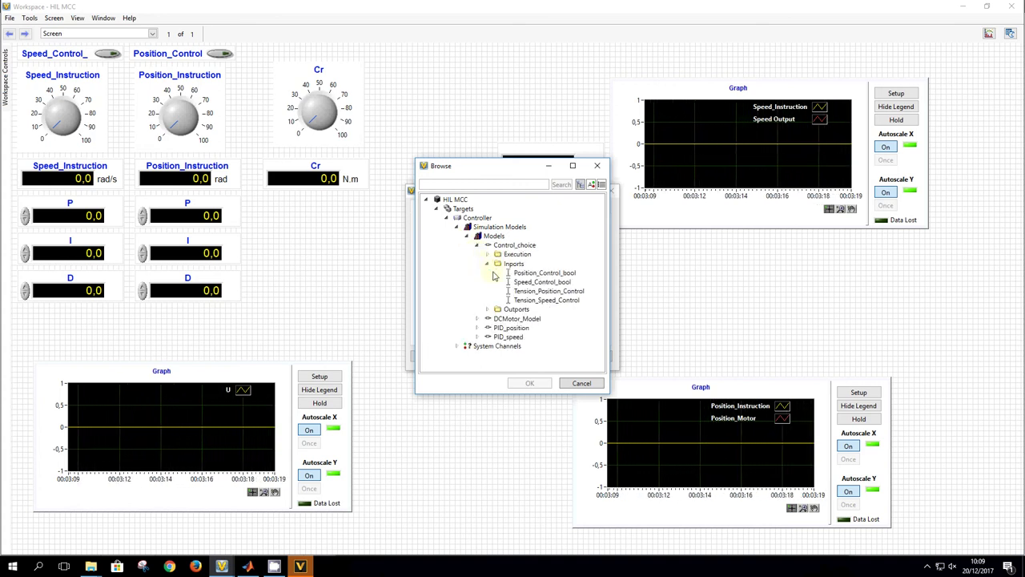
click(486, 263)
click(477, 245)
Link the new indicator to the DCMotor_Model inport Cr and move it beside the Cr dial
click(478, 254)
click(488, 273)
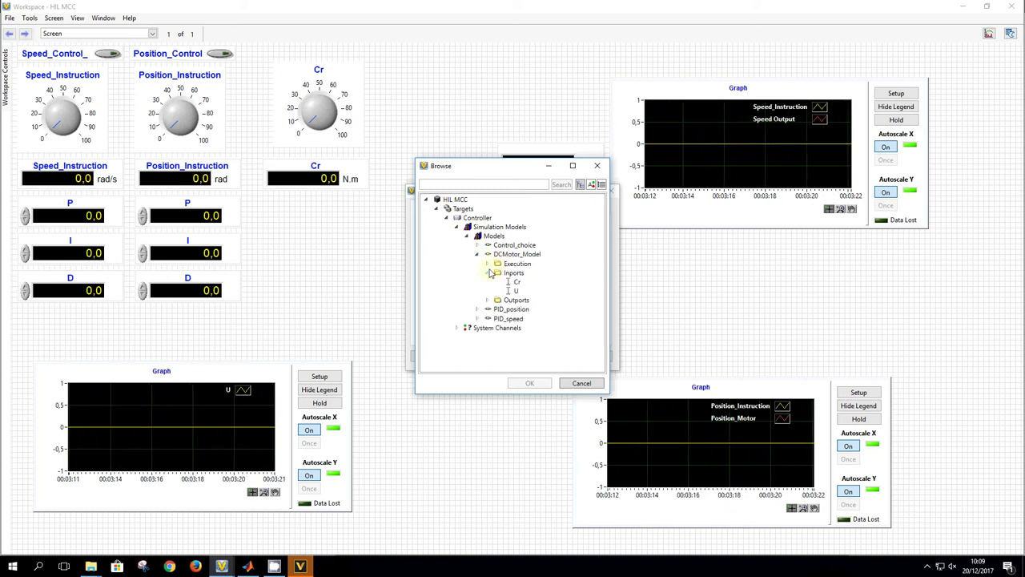
click(515, 282)
click(529, 382)
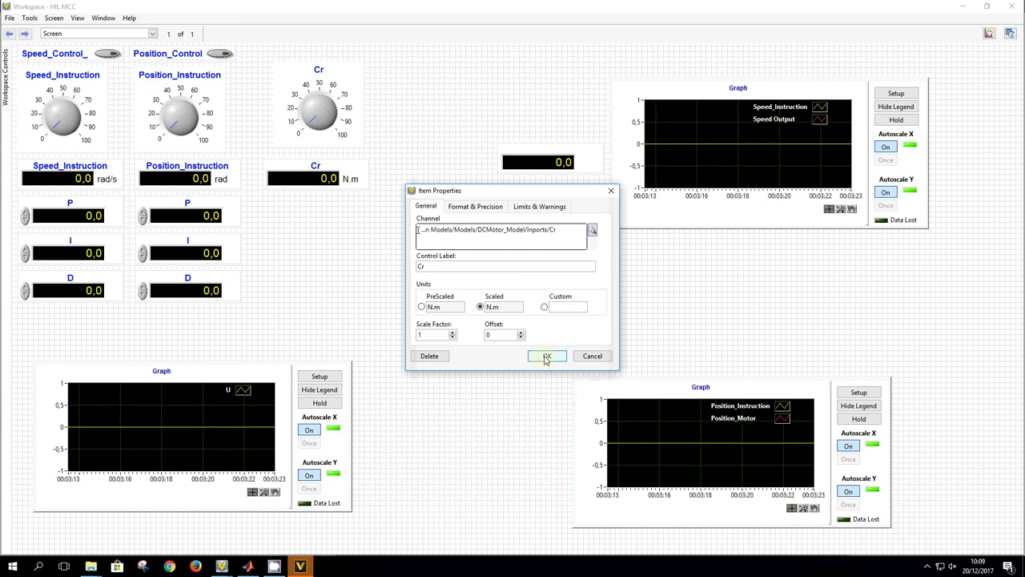
click(543, 357)
drag(589, 160, 503, 90)
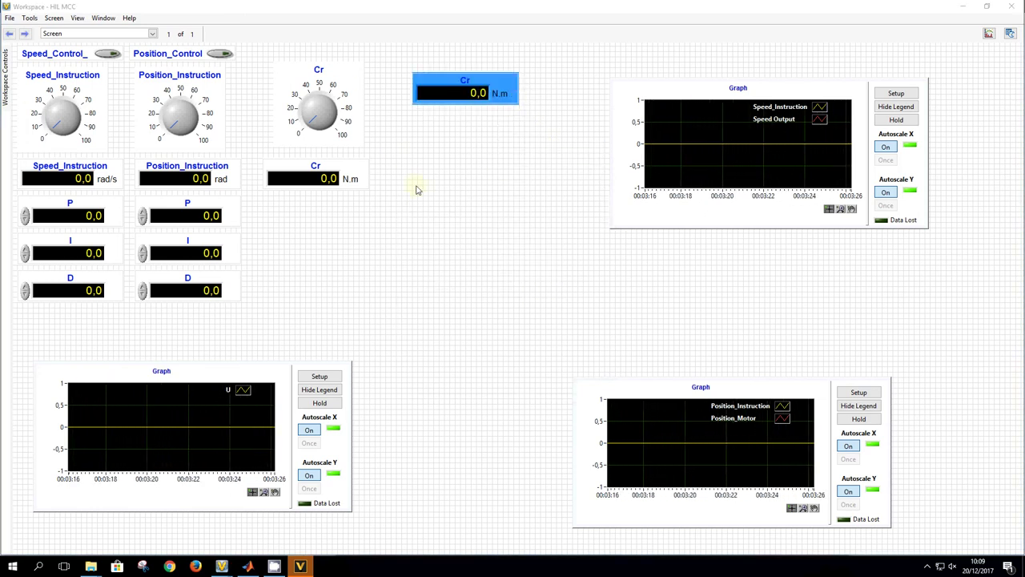
Paste two copies of the new Cr indicator and stack them beneath it
click(446, 253)
key(ctrl+v)
drag(460, 177, 424, 125)
click(432, 162)
key(ctrl+v)
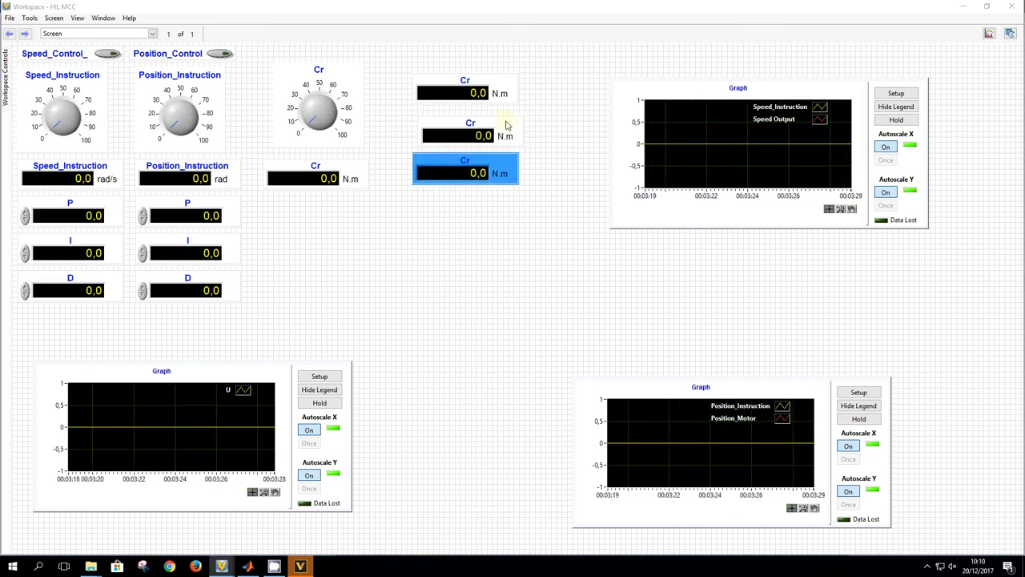
Relink the middle Cr indicator of the stack to the Control_choice outport U
double_click(507, 125)
click(591, 231)
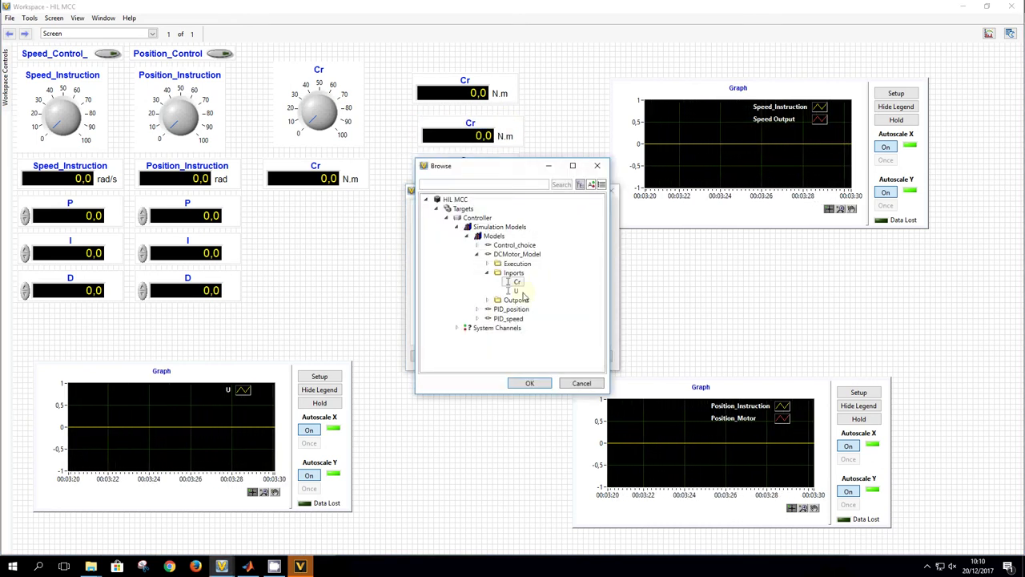
click(478, 255)
click(477, 246)
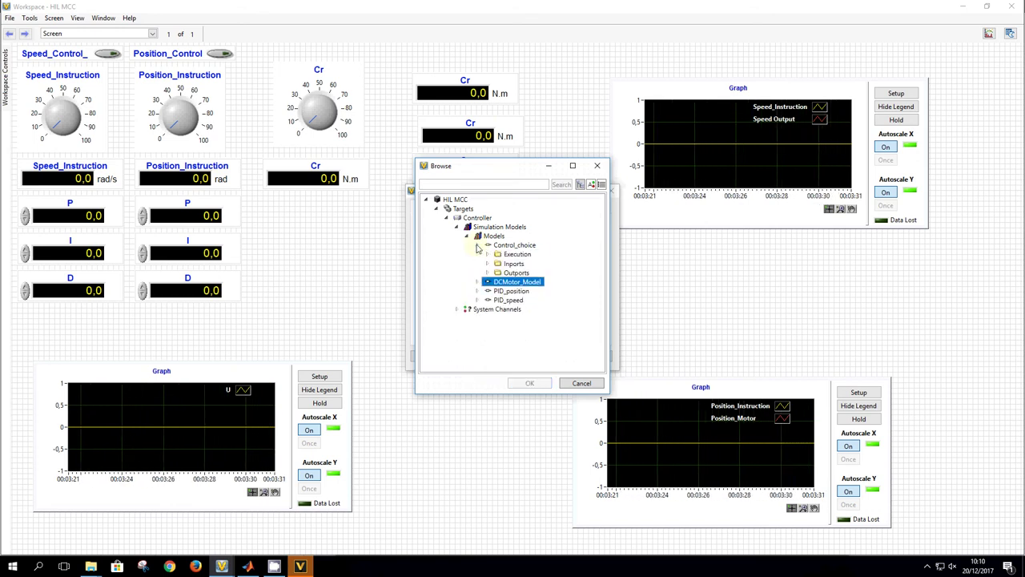
click(487, 273)
click(515, 282)
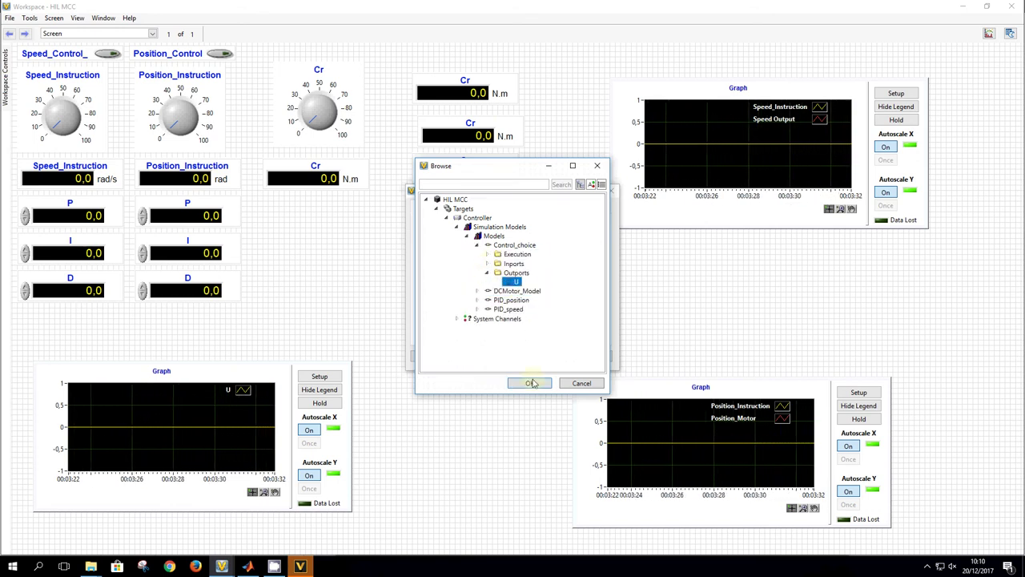
click(530, 383)
click(550, 358)
Relink the lowest Cr indicator of the stack to the DCMotor_Model outport Speed Output
double_click(506, 170)
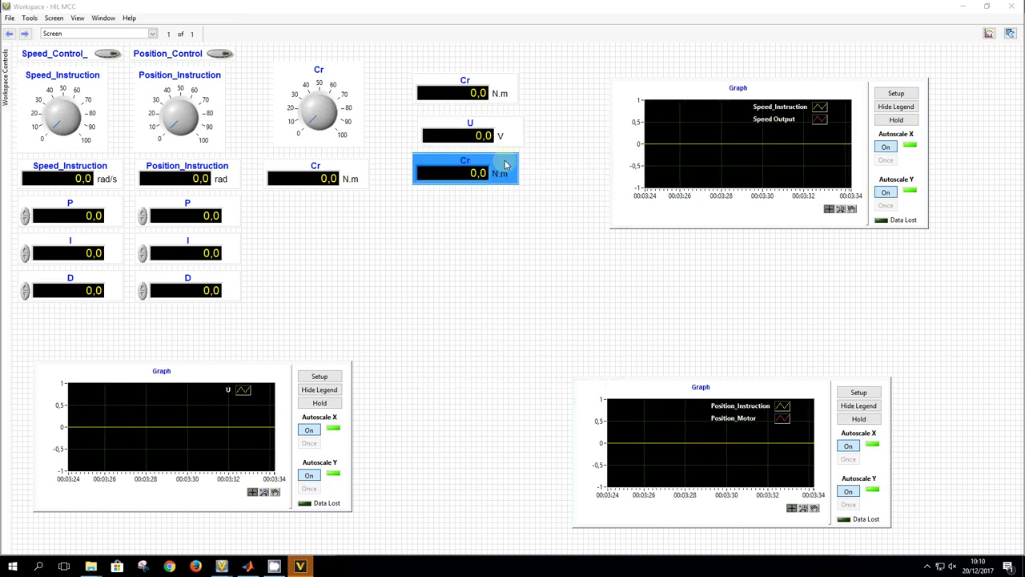
click(592, 231)
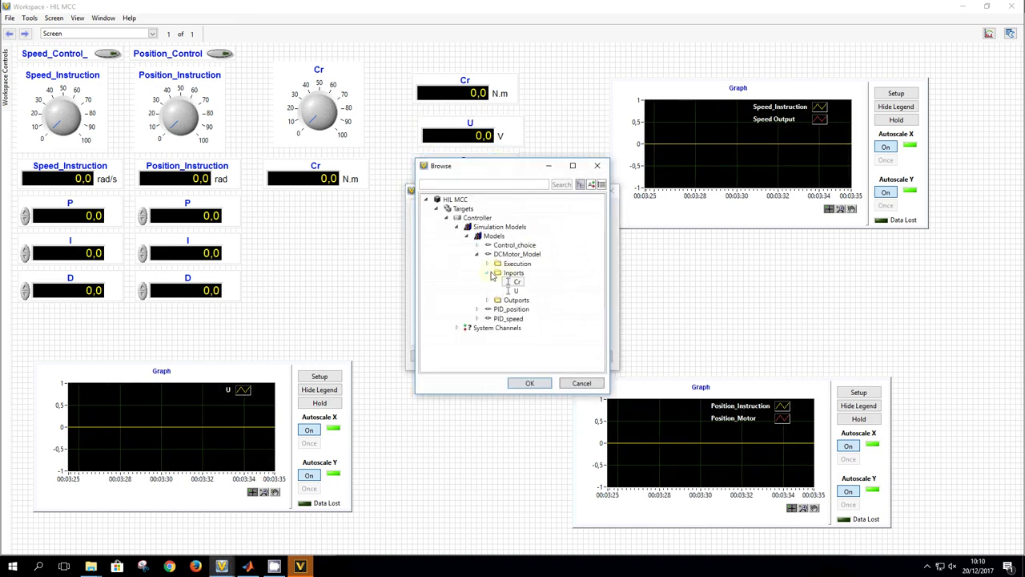
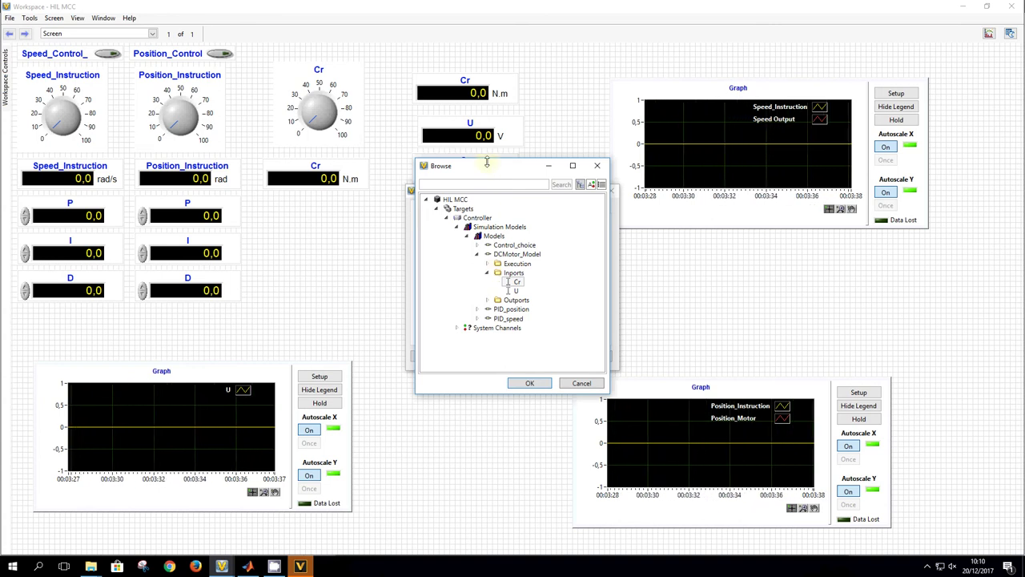
click(476, 255)
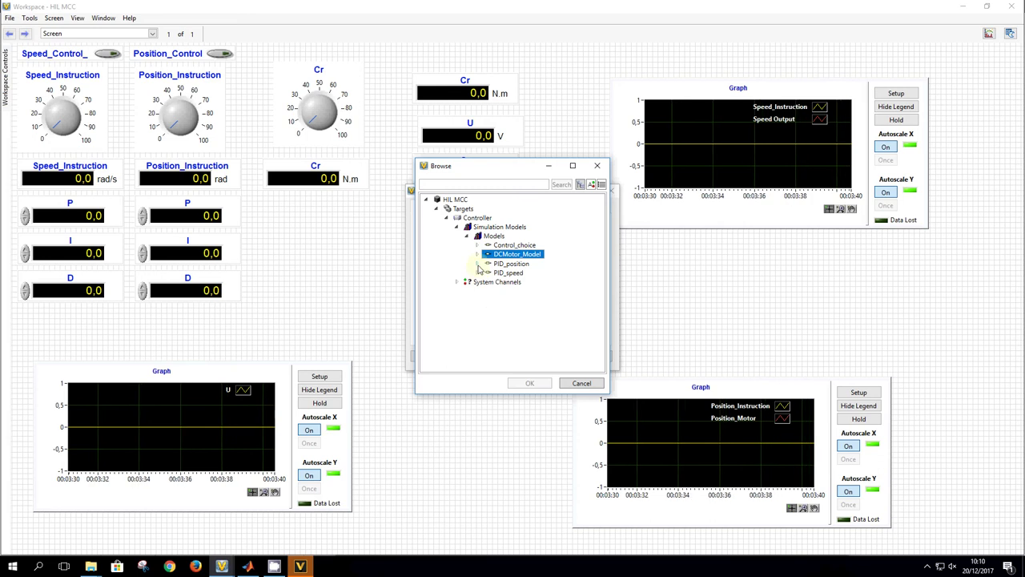
click(477, 273)
click(487, 300)
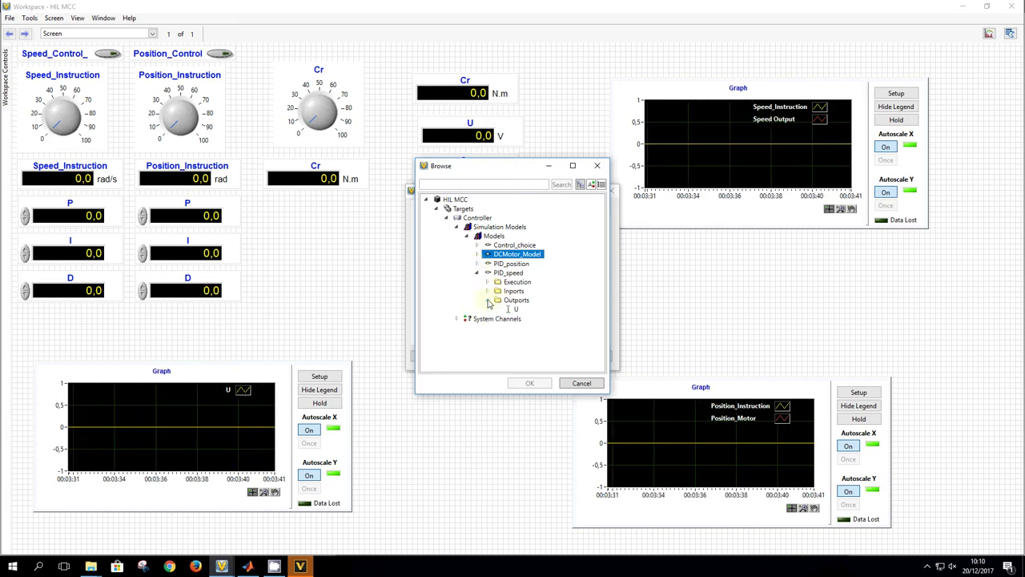
click(487, 300)
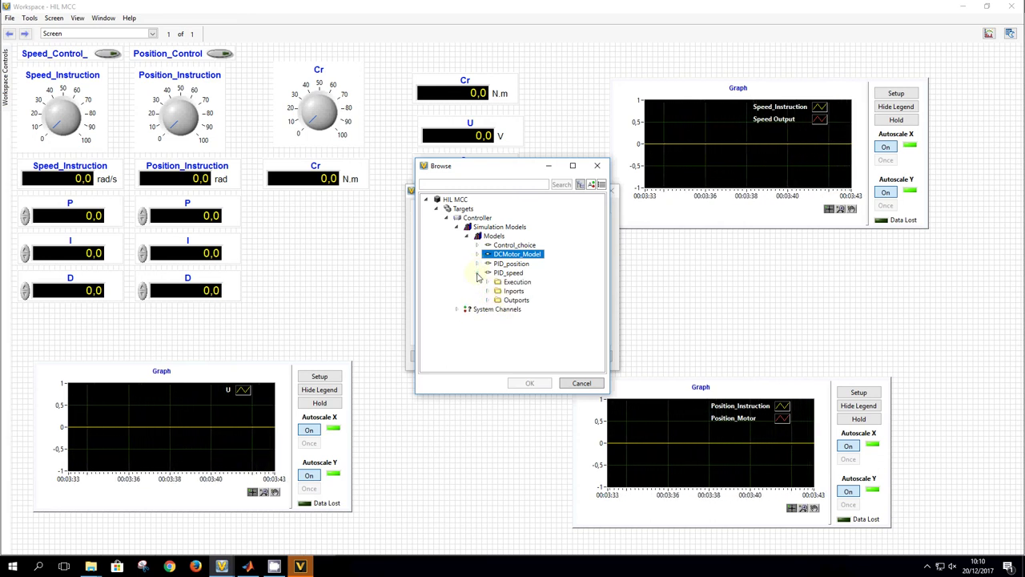
click(477, 274)
click(477, 255)
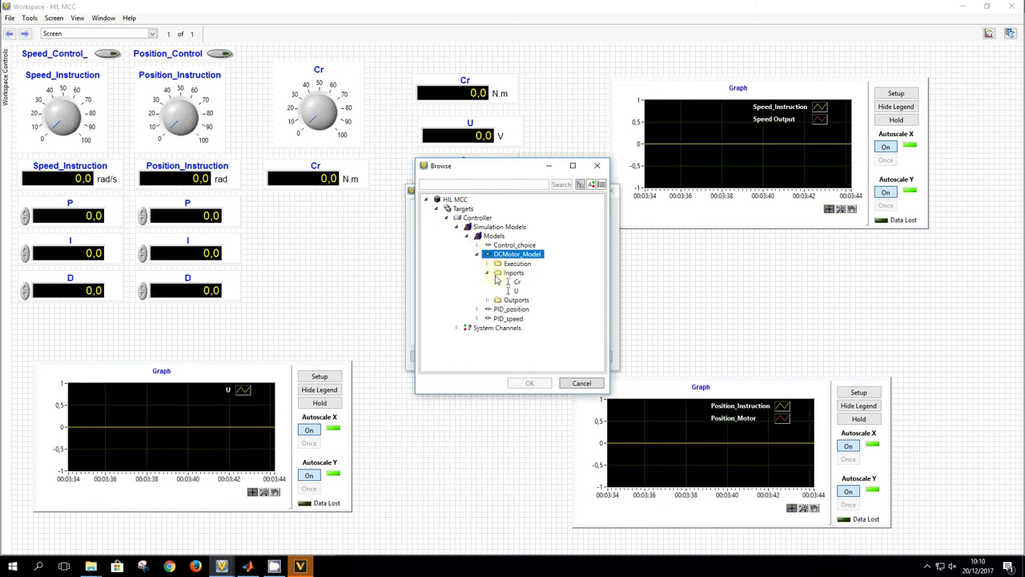
click(487, 281)
click(519, 292)
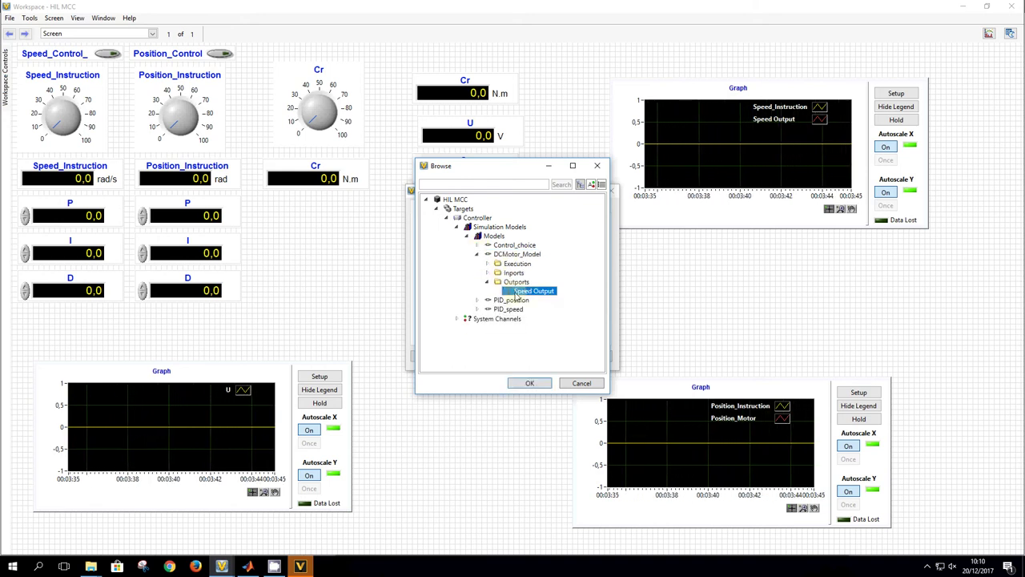
click(530, 383)
click(545, 355)
click(519, 206)
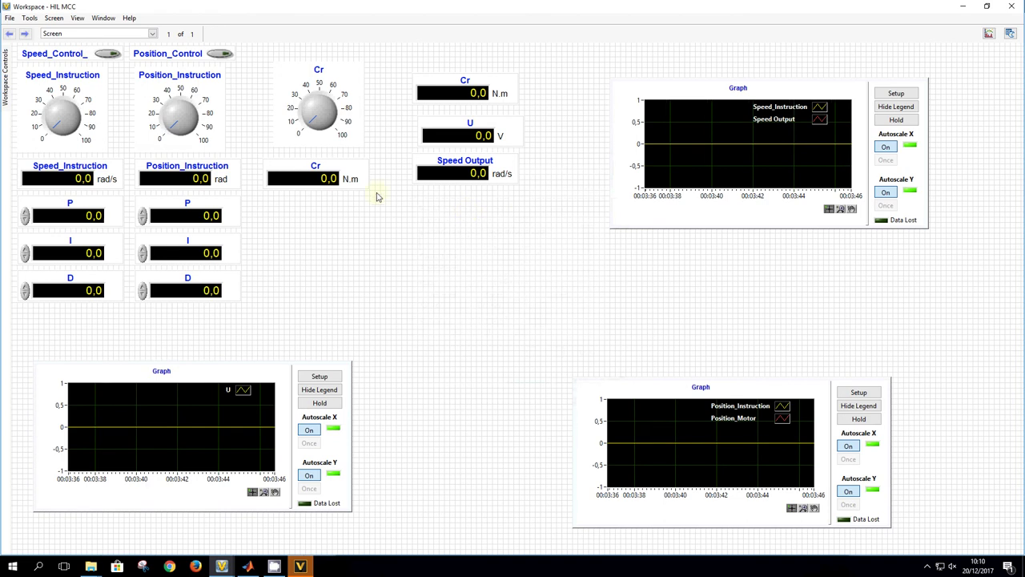
Paste a copy of the Speed Output indicator and place it directly beneath the original
click(500, 169)
click(473, 214)
key(ctrl+v)
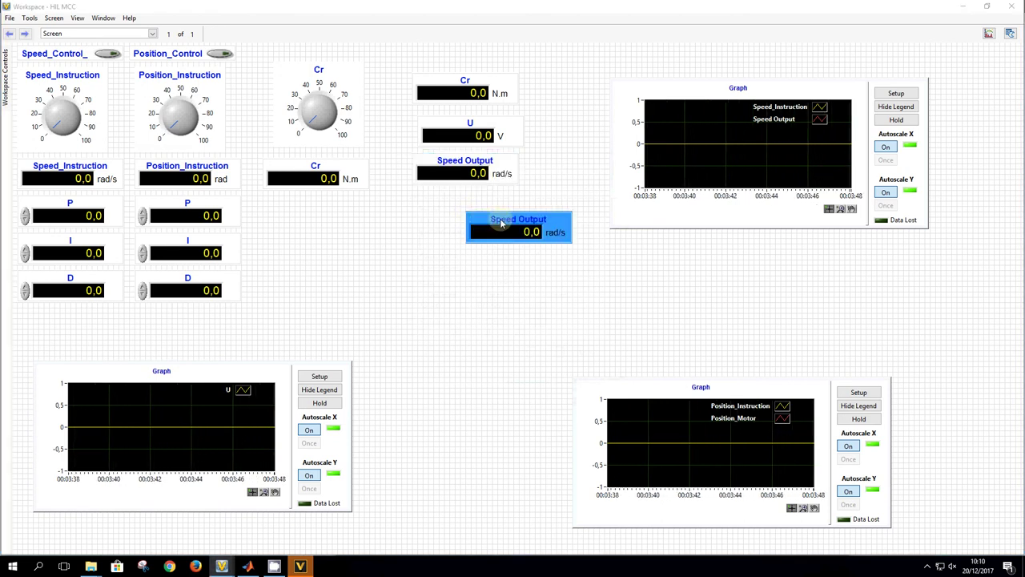
drag(565, 224, 512, 204)
Relink the copied Speed Output indicator to the PID_position outport Position_Motor
double_click(512, 204)
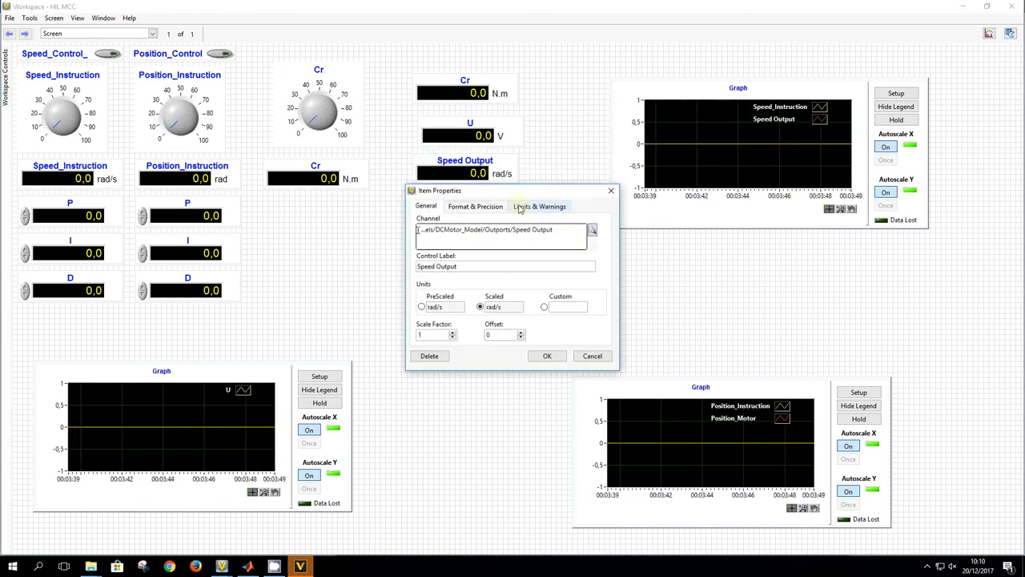
click(593, 232)
click(486, 282)
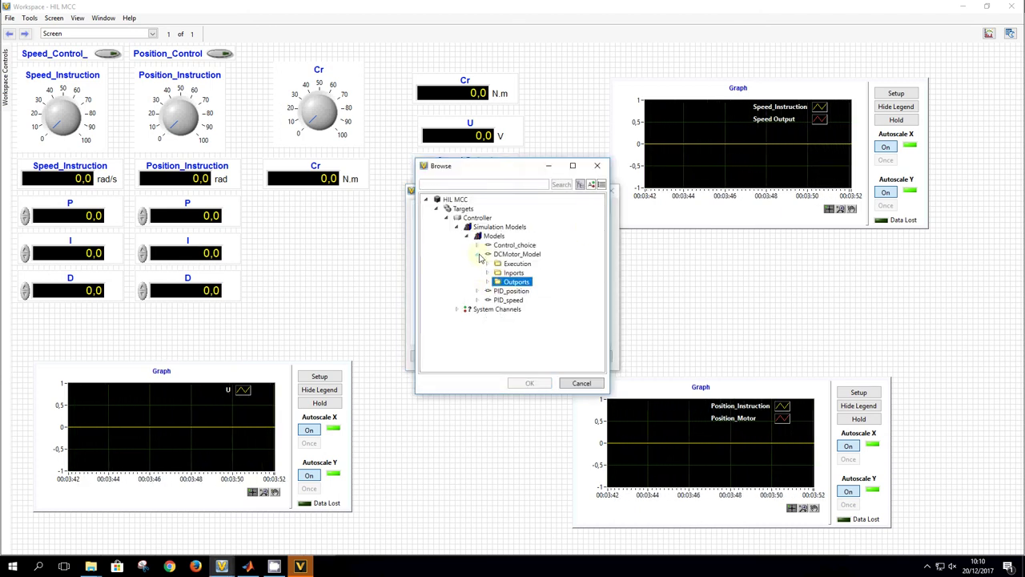
click(482, 256)
click(477, 265)
click(487, 291)
click(535, 302)
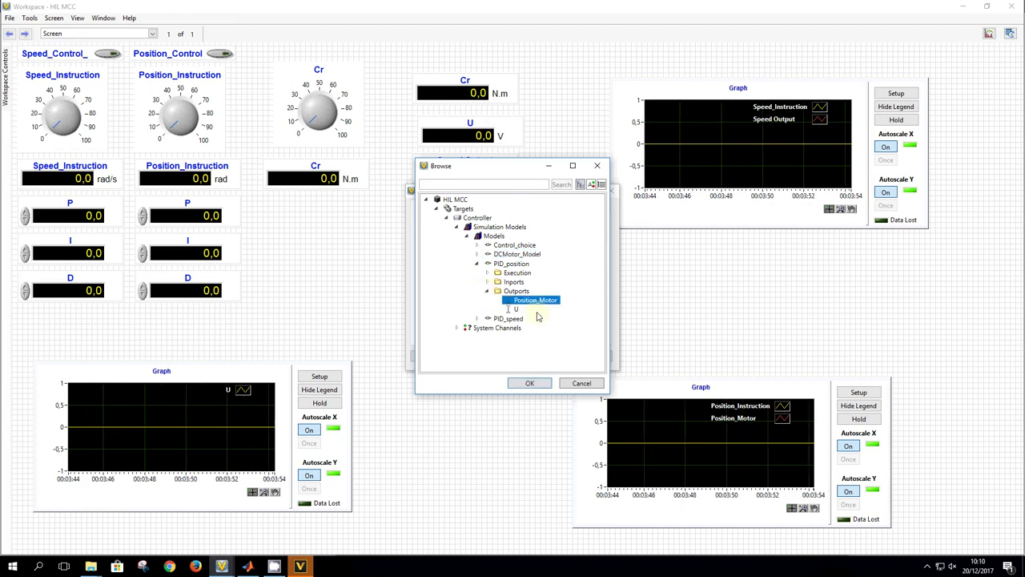
click(529, 383)
click(543, 359)
click(267, 311)
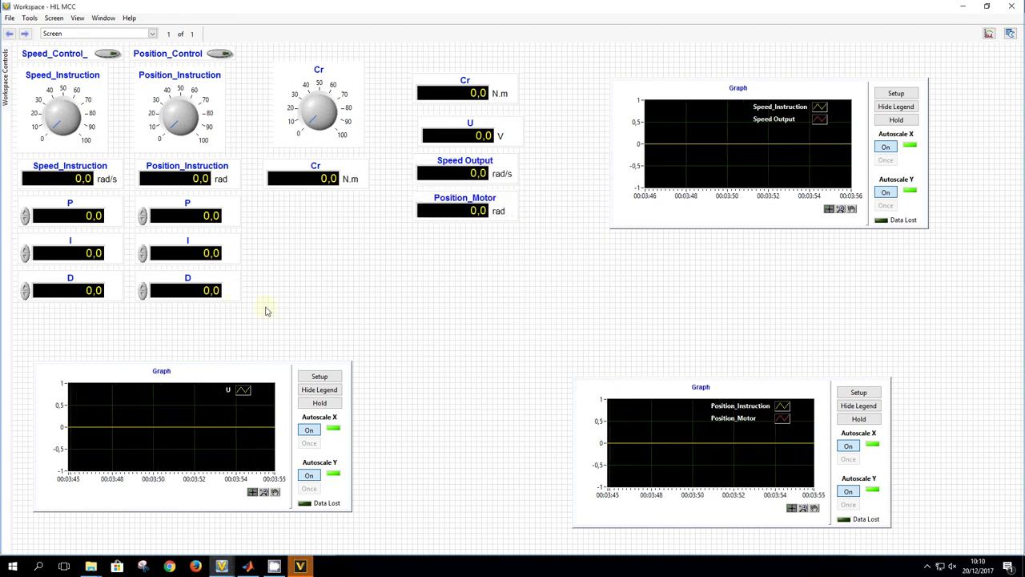
Remove the extra Cr indicator and stack the U, Speed Output and Position_Motor indicators beneath the Cr indicator under the dial
drag(500, 89, 361, 210)
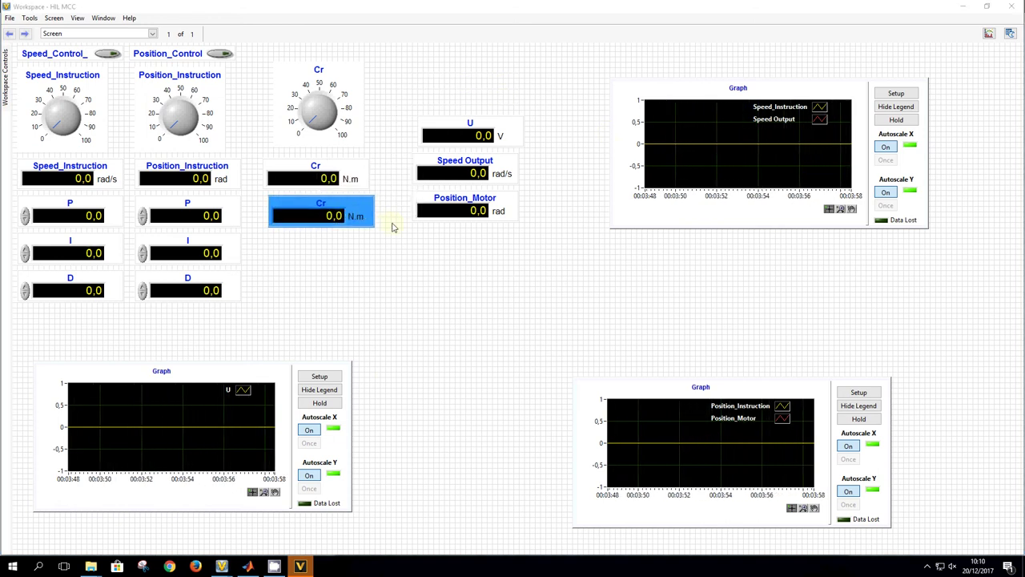
drag(433, 138, 276, 224)
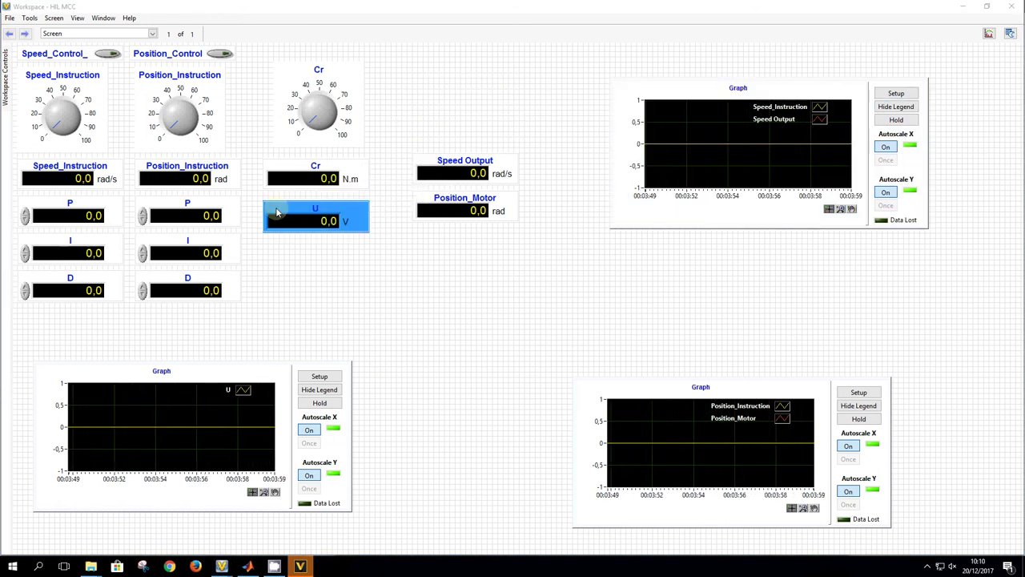
drag(422, 167, 278, 252)
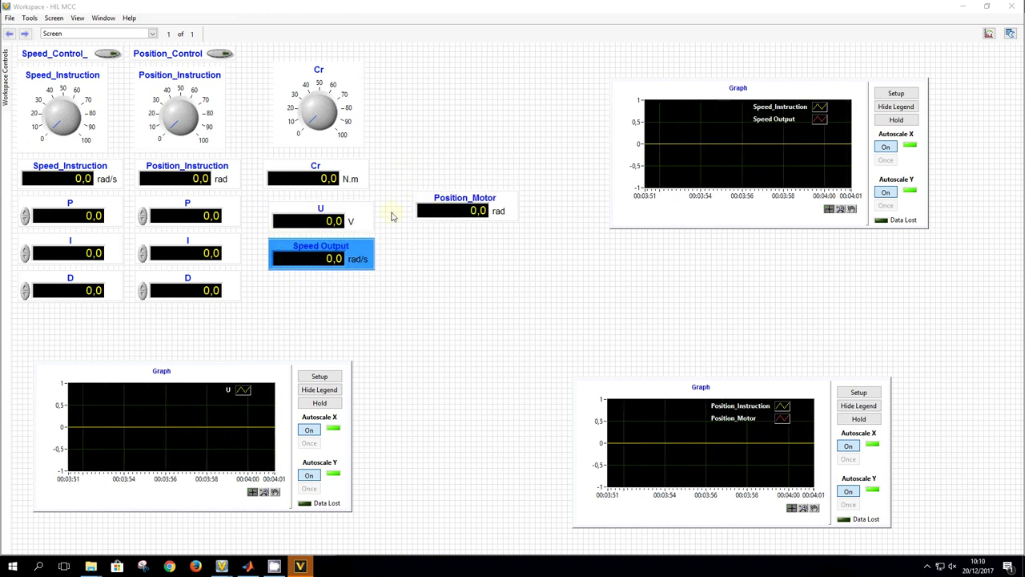
drag(422, 198, 273, 282)
Move and enlarge the U graph beneath the controls and the speed graph across the area beside the dials
drag(239, 374, 220, 321)
drag(329, 454, 401, 543)
drag(638, 91, 424, 50)
drag(713, 197, 1014, 235)
Enlarge the position graph beneath the speed graph and adjust the three graphs' sizes to fill the screen without overlapping
drag(609, 378, 441, 267)
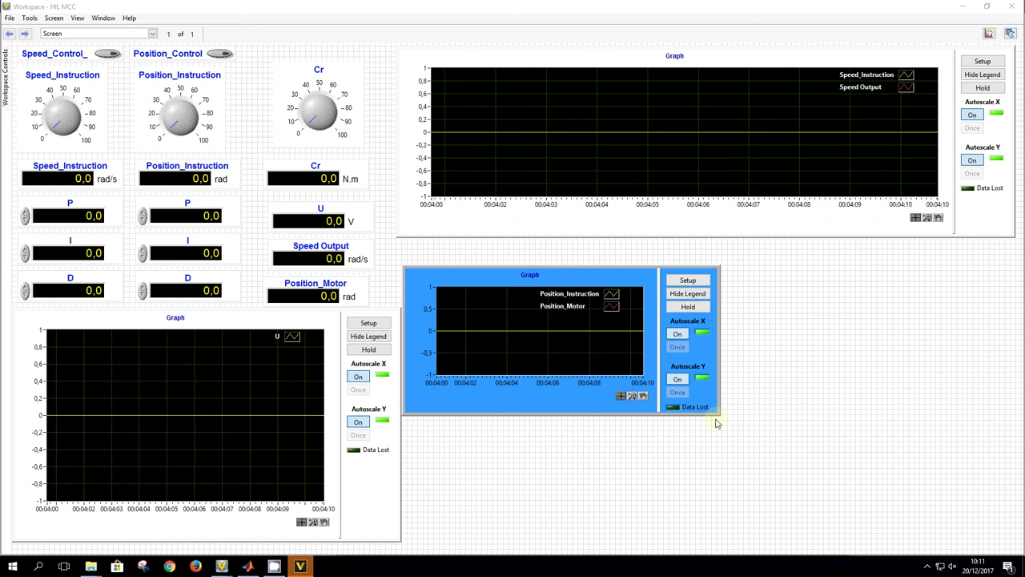
drag(720, 417, 1015, 549)
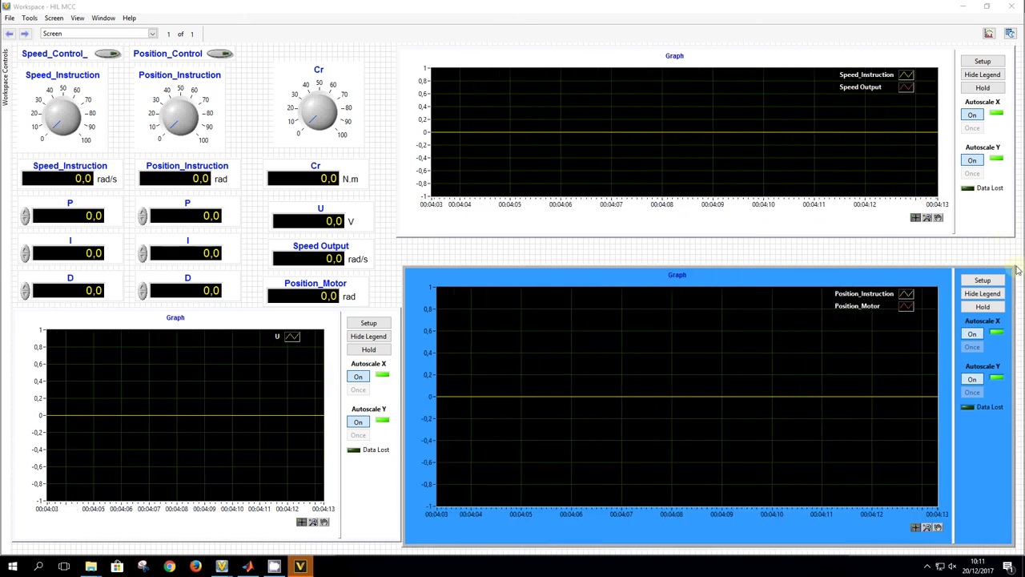
drag(1015, 266, 1014, 311)
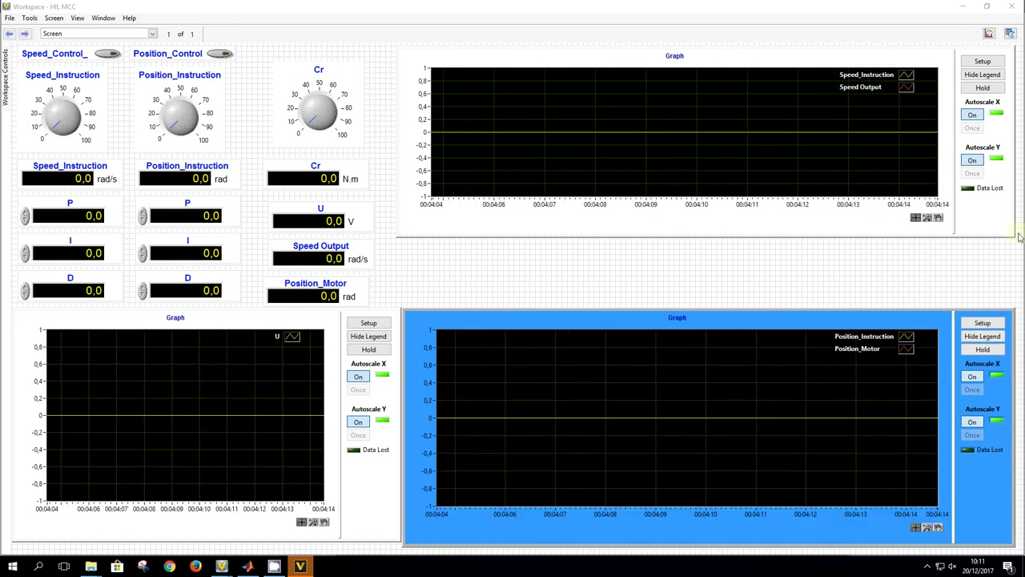
drag(1013, 234, 1014, 294)
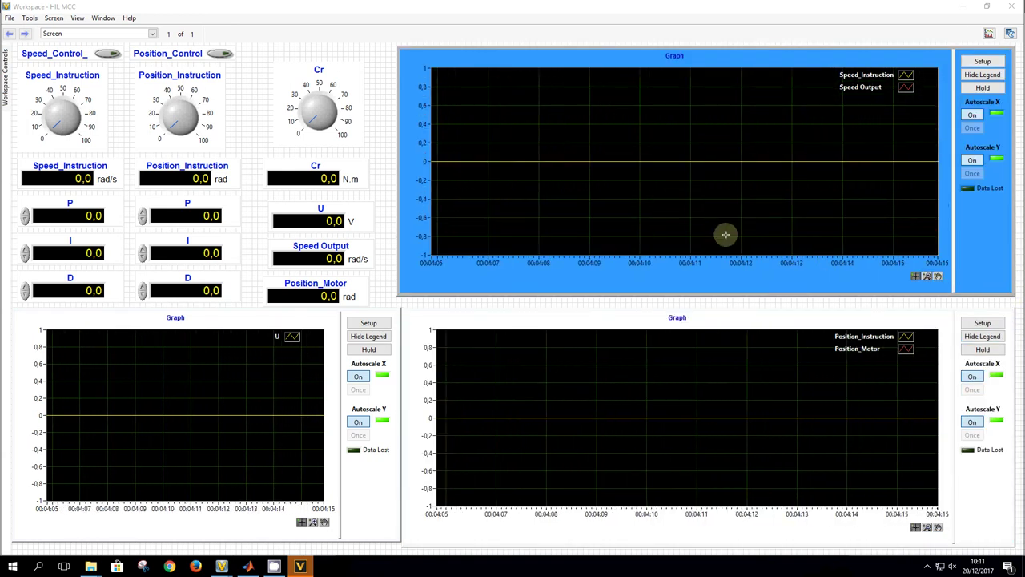
drag(393, 304, 390, 308)
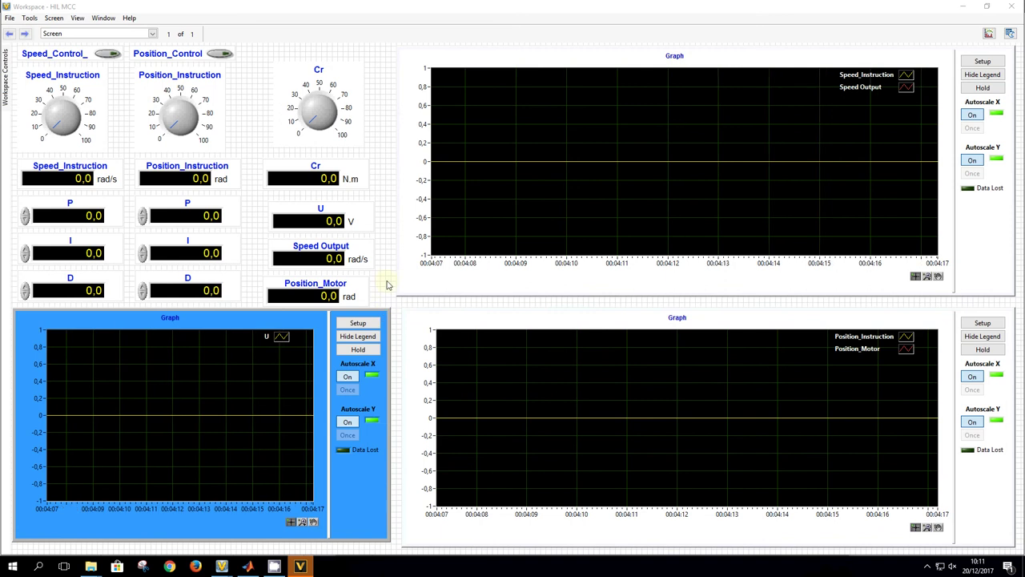
click(250, 68)
Leave screen edit mode and turn off Autoscale Y on the speed, position and U graphs
click(982, 60)
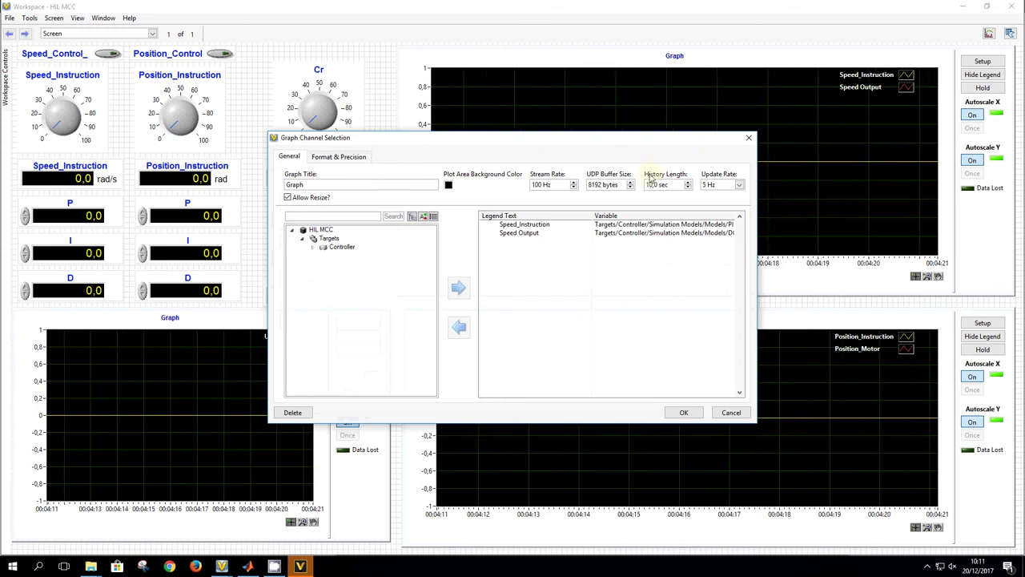
click(748, 139)
click(53, 18)
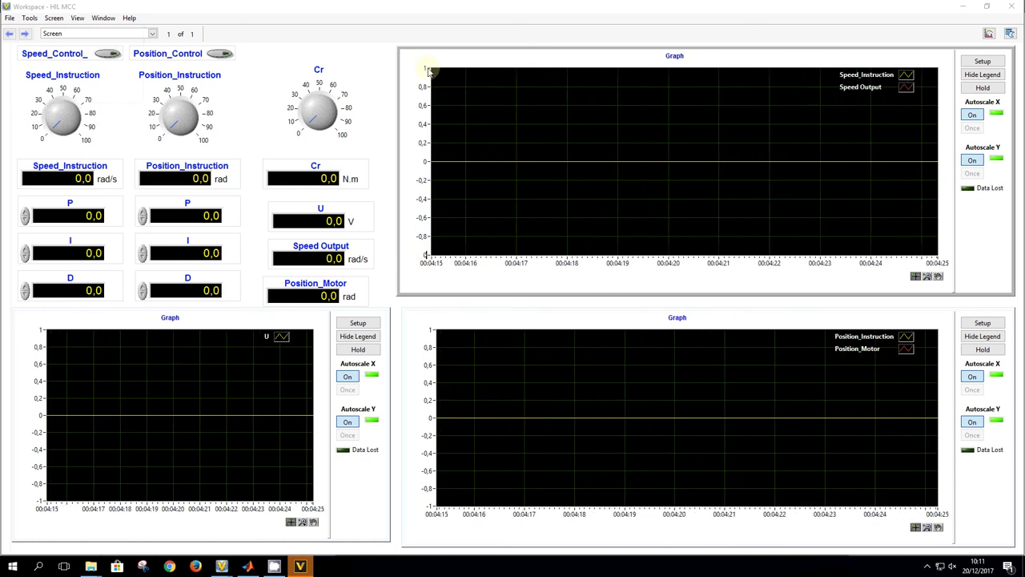
click(973, 160)
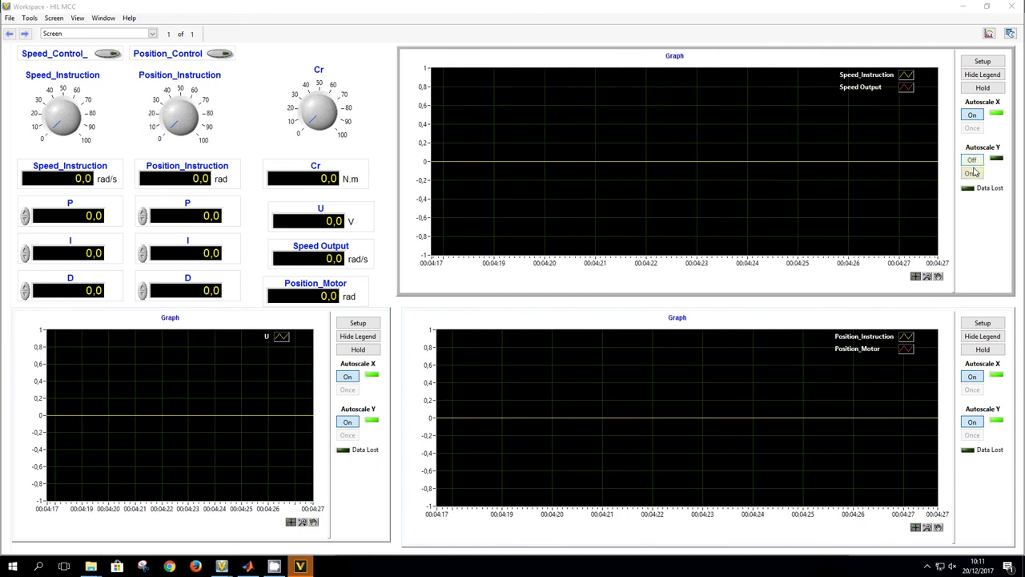
click(972, 421)
click(347, 421)
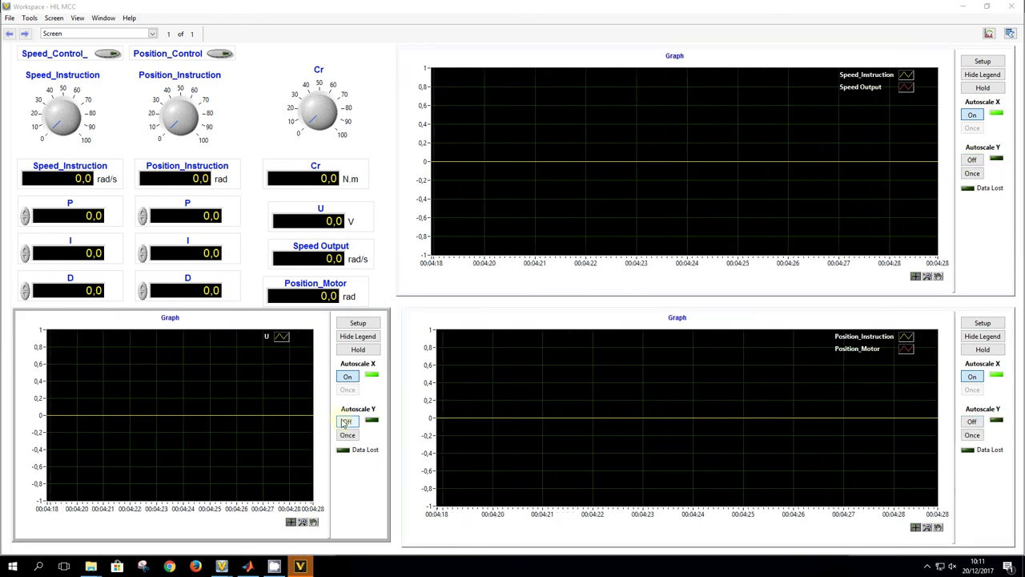
Set the speed graph's Y axis to run from 0 to 1100
double_click(424, 255)
text(0)
key(Return)
double_click(424, 67)
text(1100)
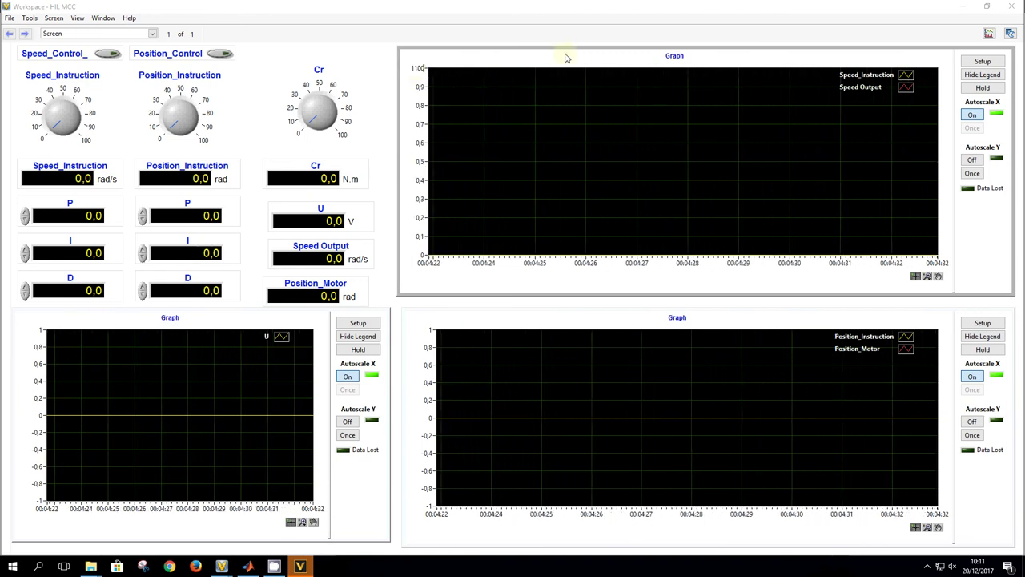
key(Return)
Title the speed graph "Speed (rad/s)" and the position graph "Position (rad)"
click(982, 61)
drag(408, 183, 278, 176)
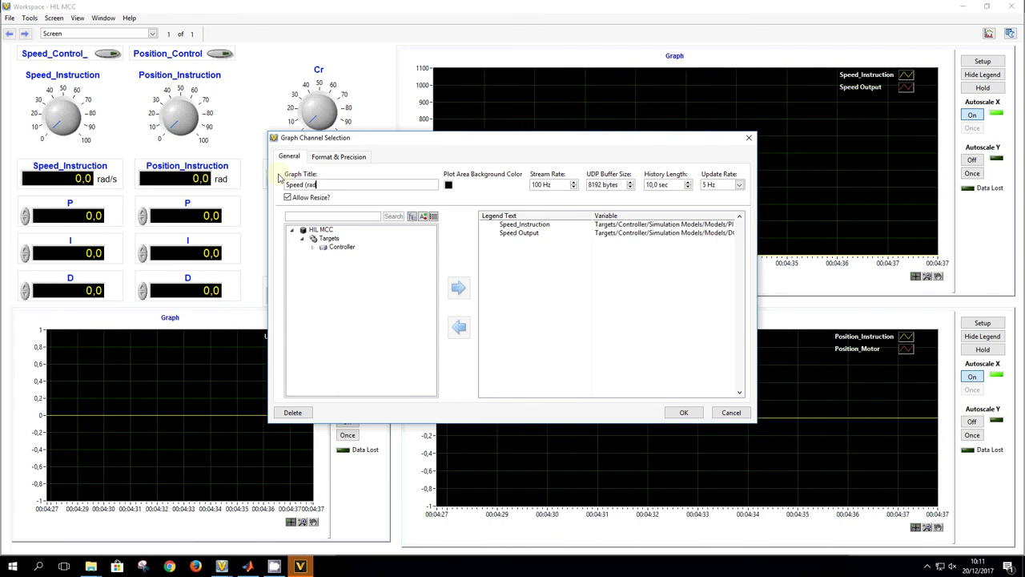
click(687, 415)
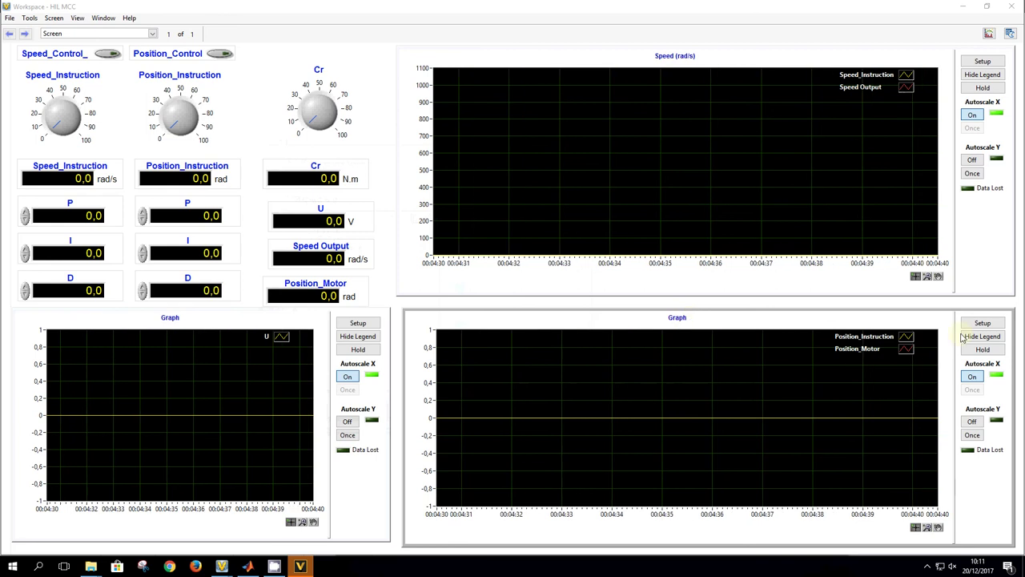
click(979, 322)
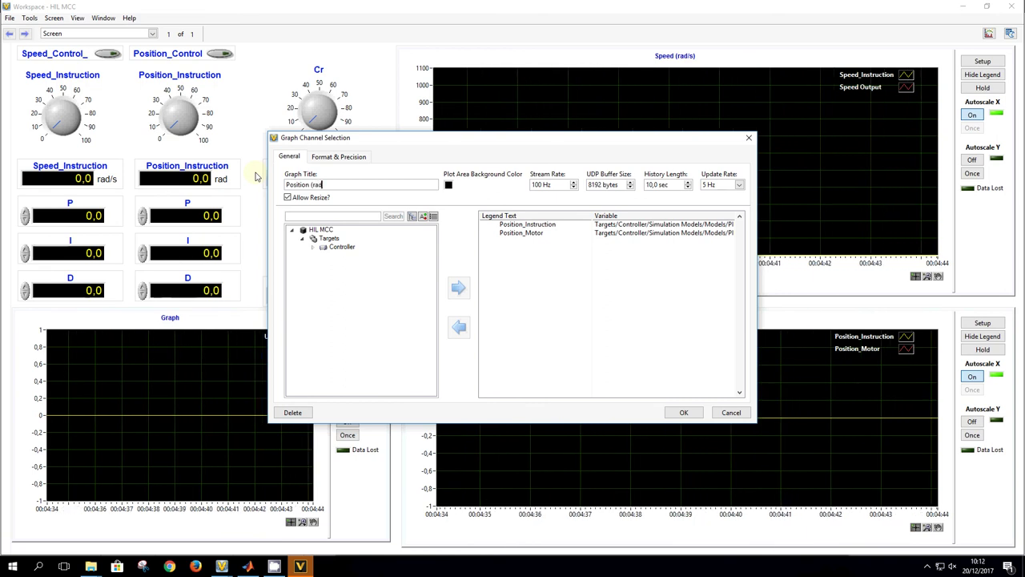
click(683, 412)
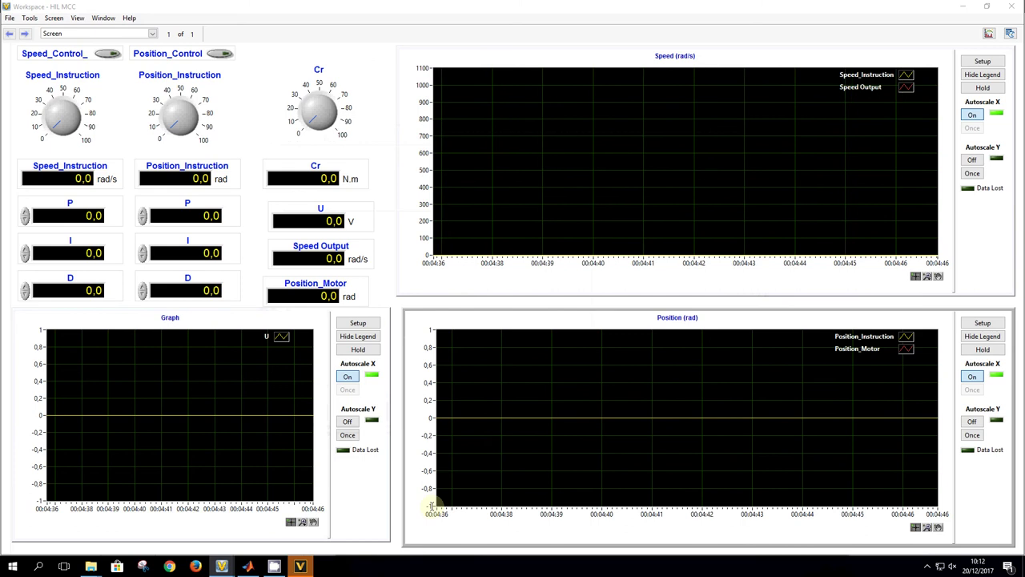
Set the position graph's Y axis to run from -100 to 100
text(-100)
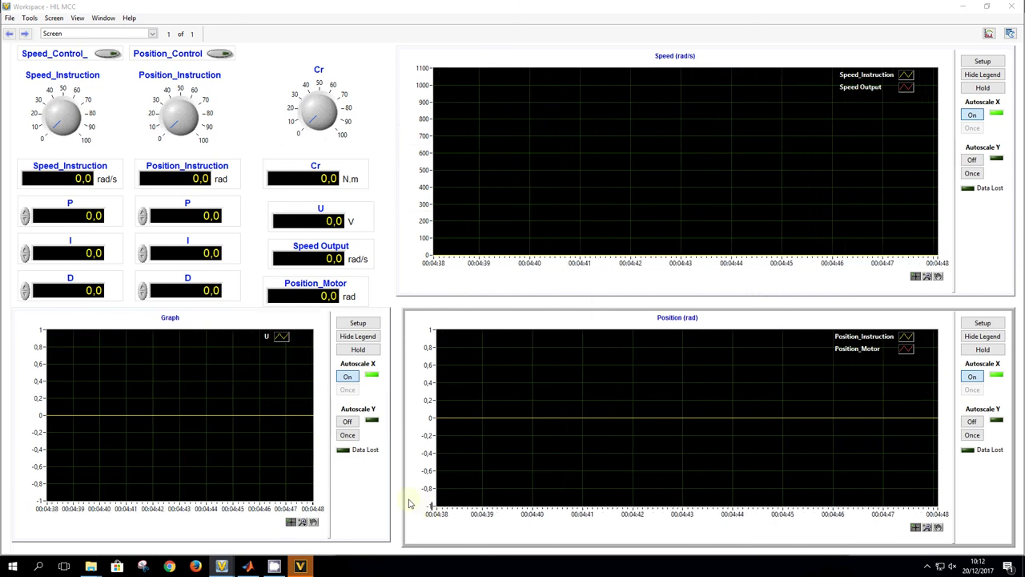
click(431, 335)
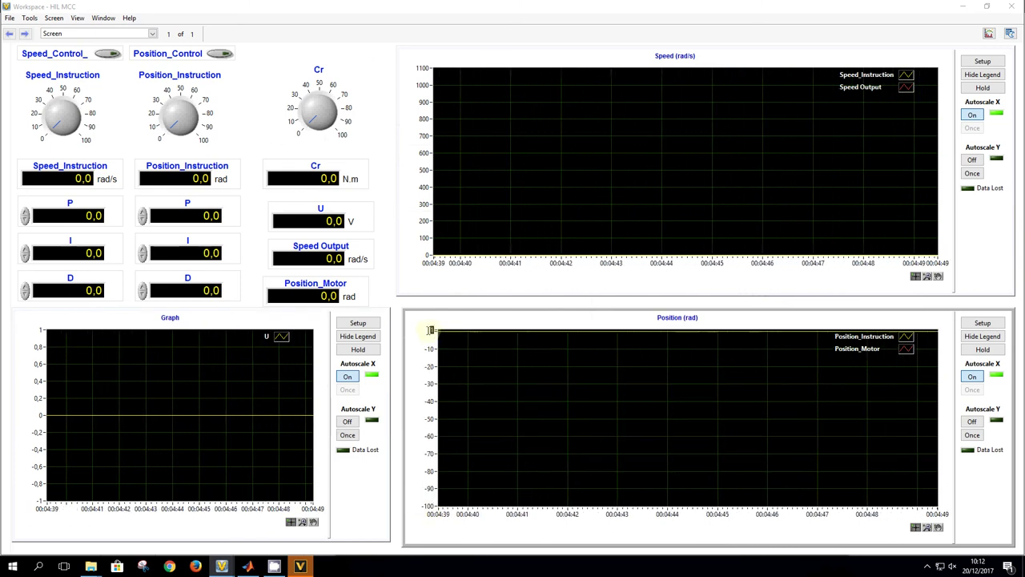
double_click(431, 329)
text(100)
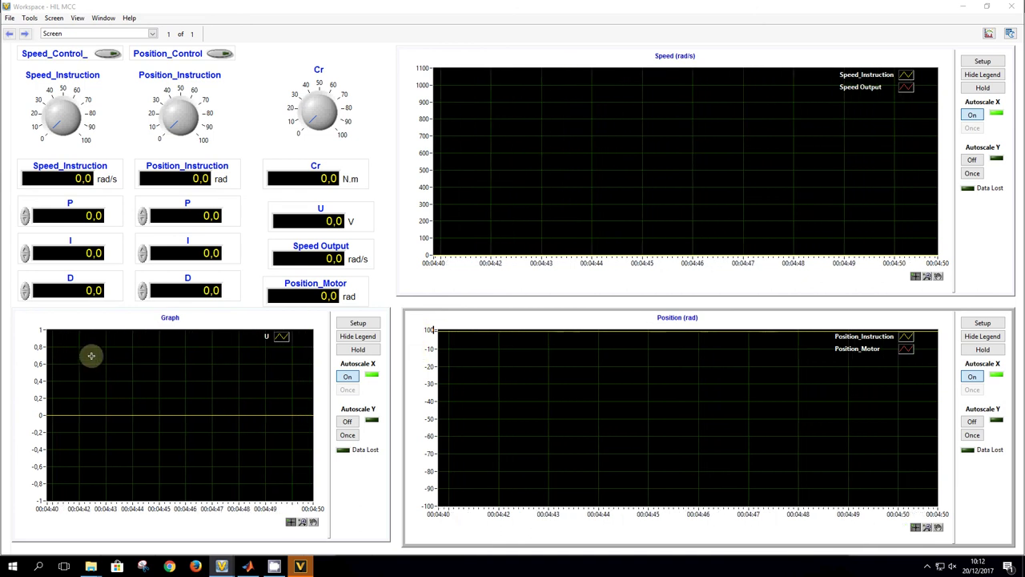
click(42, 328)
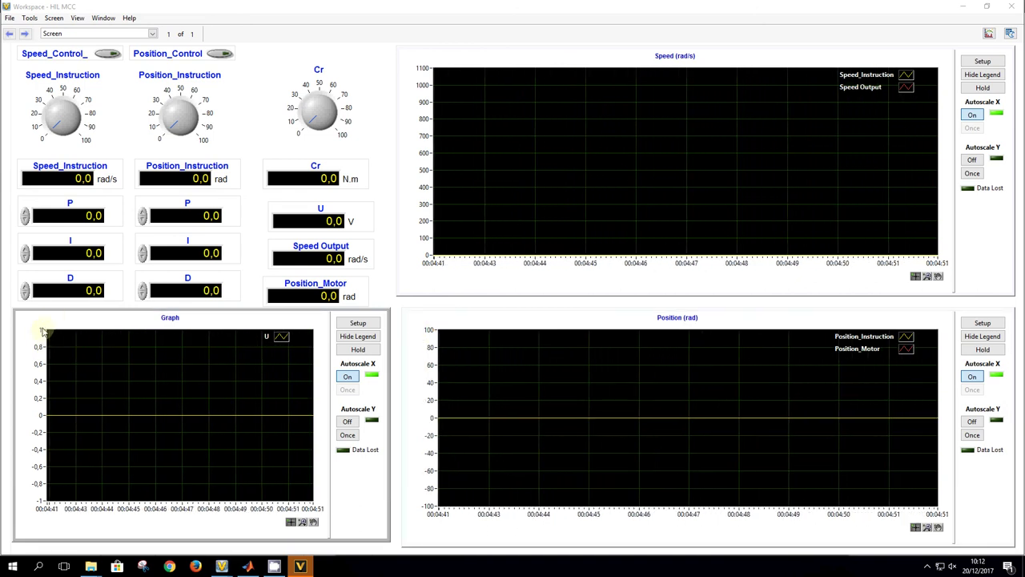
Set the U graph's Y axis to run from -12 to 12 and title the graph "U (V)"
double_click(37, 328)
text(12)
key(Return)
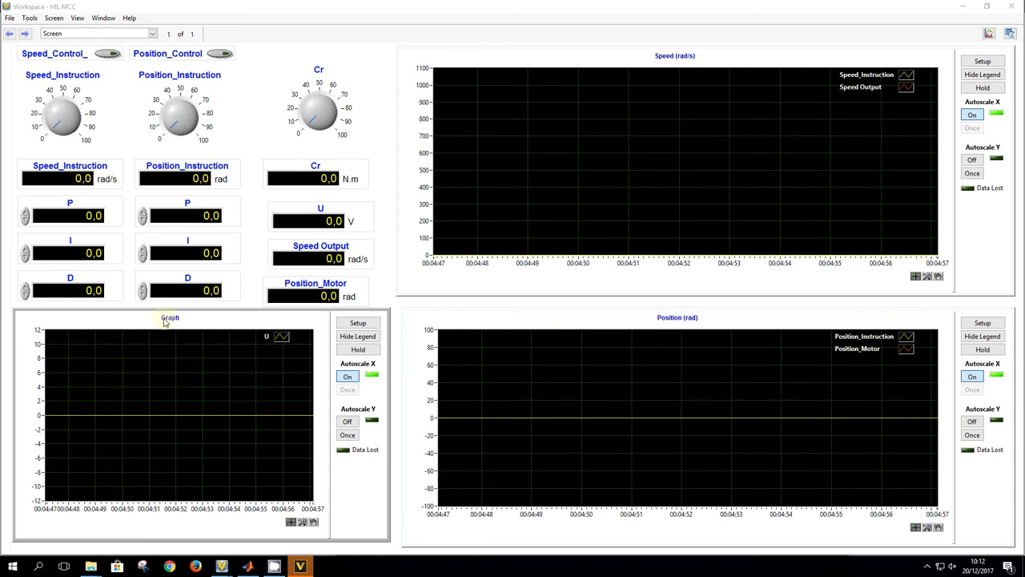
click(358, 323)
drag(308, 183, 229, 183)
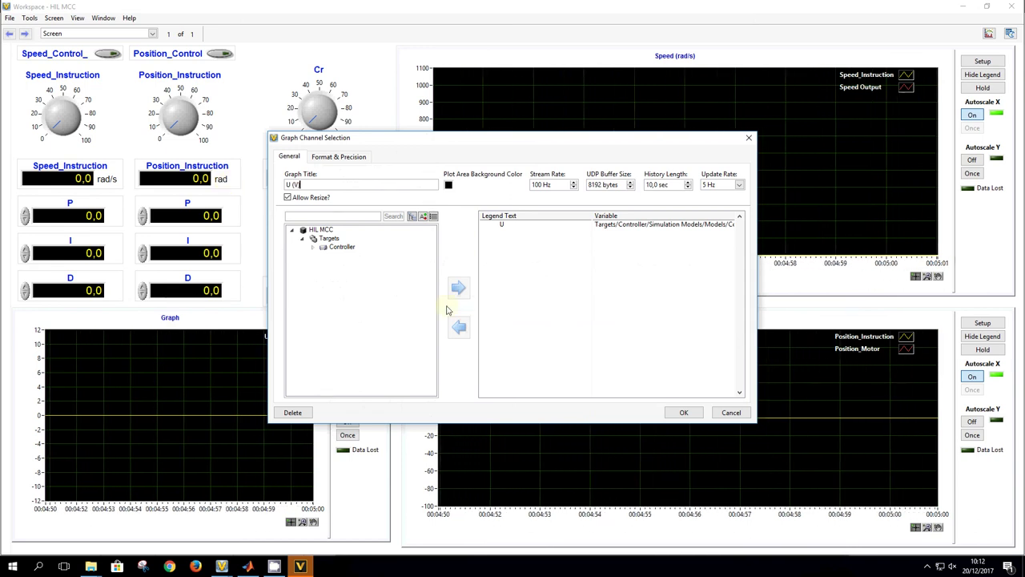
click(667, 415)
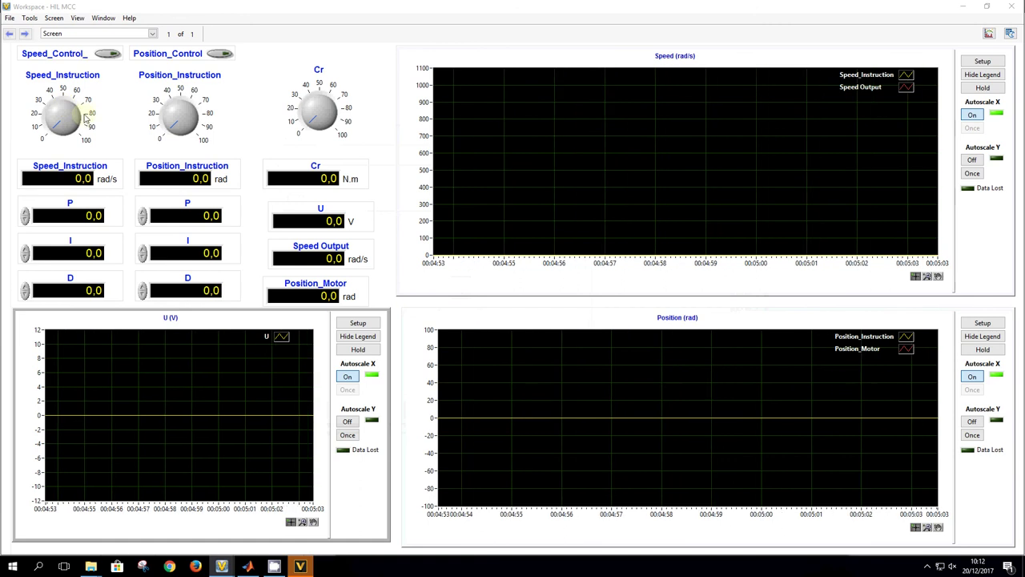
Set the maximum of the Speed_Instruction dial's scale to 1100
double_click(43, 139)
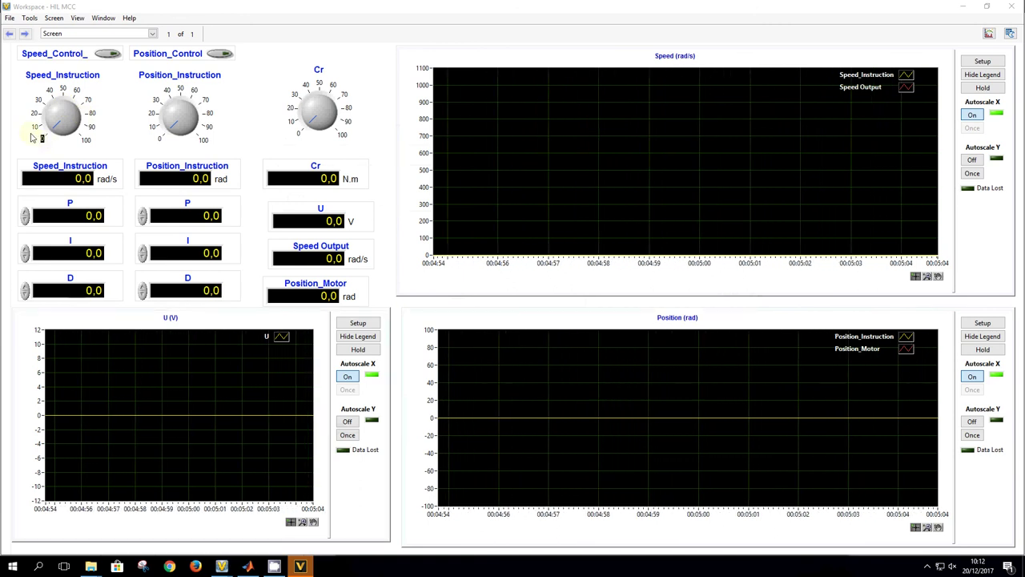
double_click(86, 140)
key(BackSpace)
text(1100)
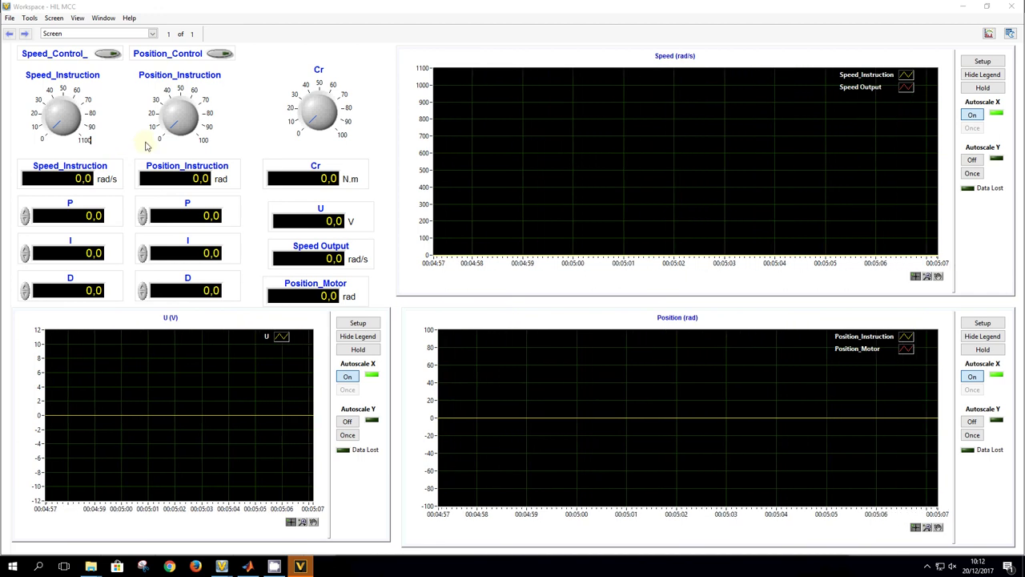
Set the Position_Instruction dial's minimum to -100 and make the Cr dial run from -0,01 to 0,01
click(163, 143)
double_click(161, 140)
key(BackSpace)
text(-10)
click(309, 139)
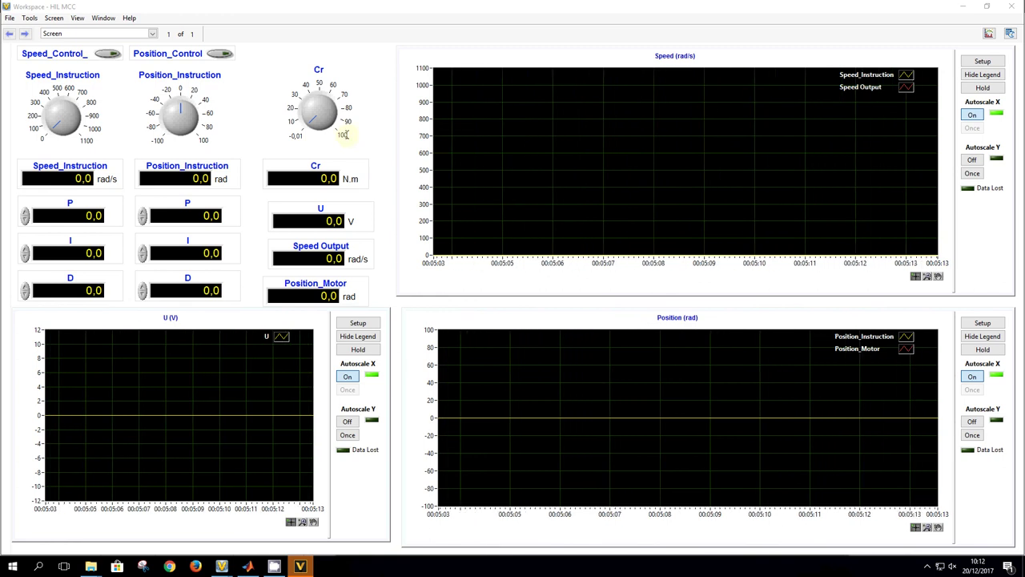
click(363, 146)
Set the Cr numeric indicator to a display precision of 3
double_click(357, 171)
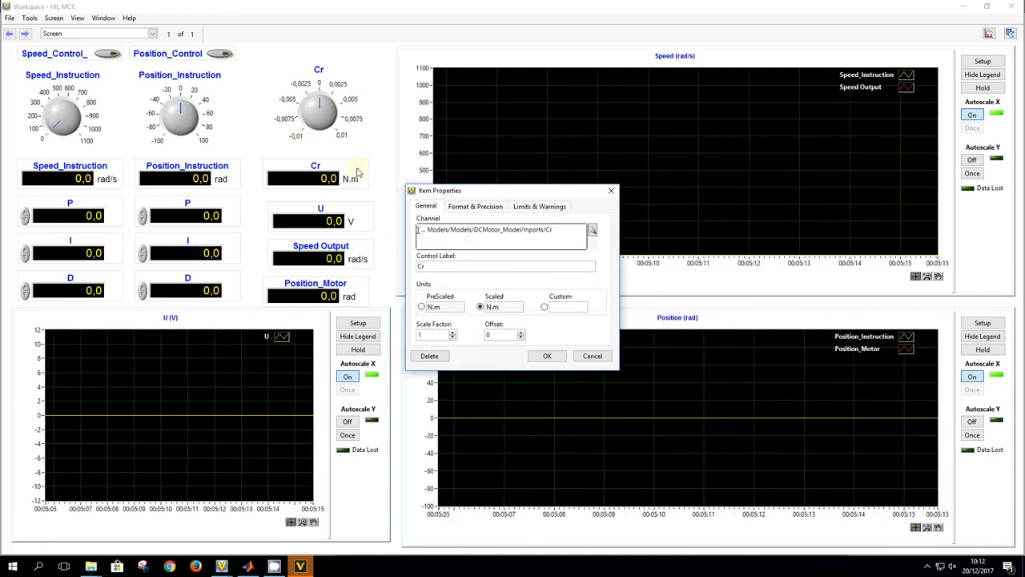
click(474, 208)
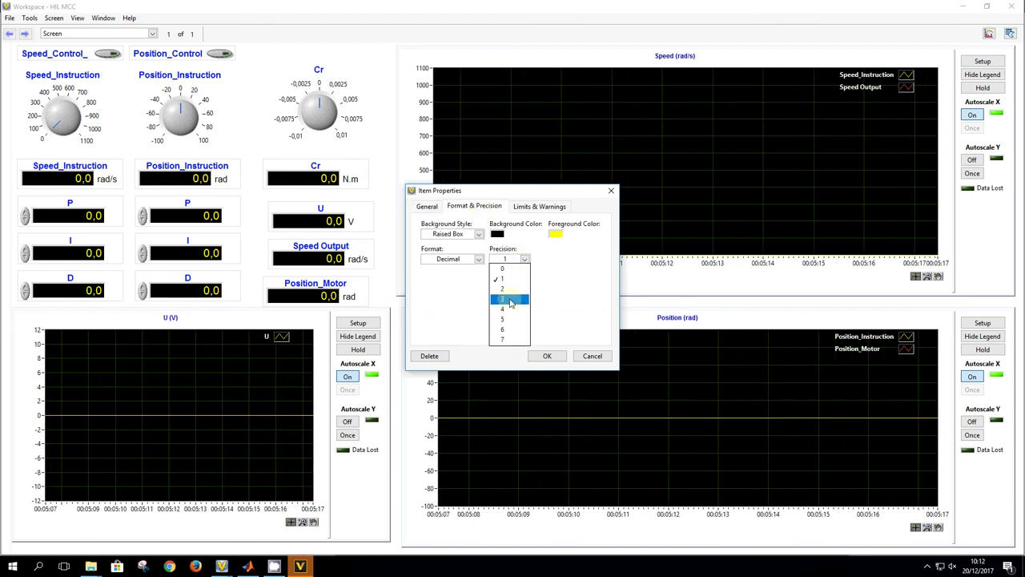
click(547, 357)
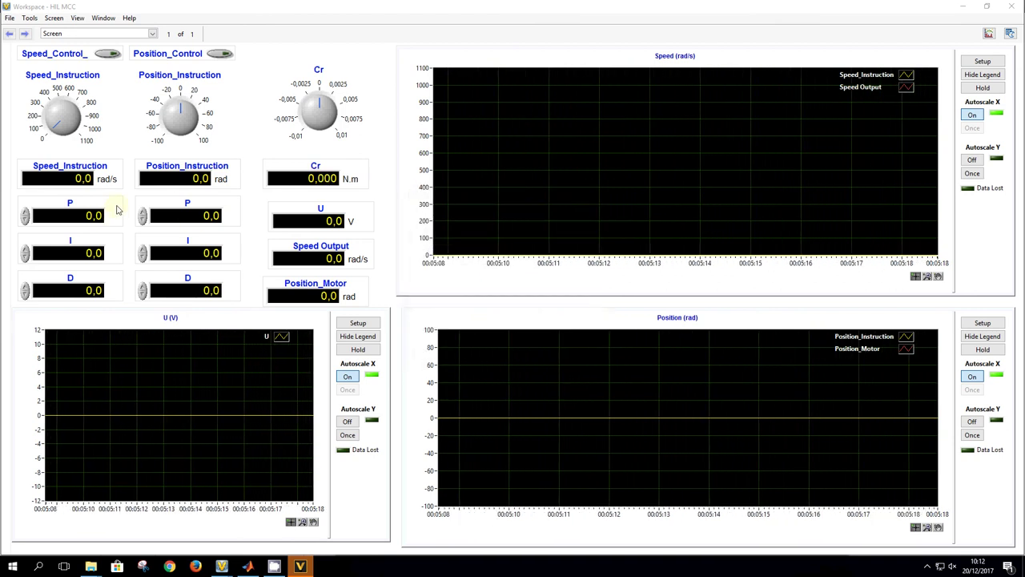
Set the P, I and D controls under Speed_Instruction to a display precision of 2
double_click(97, 215)
click(479, 207)
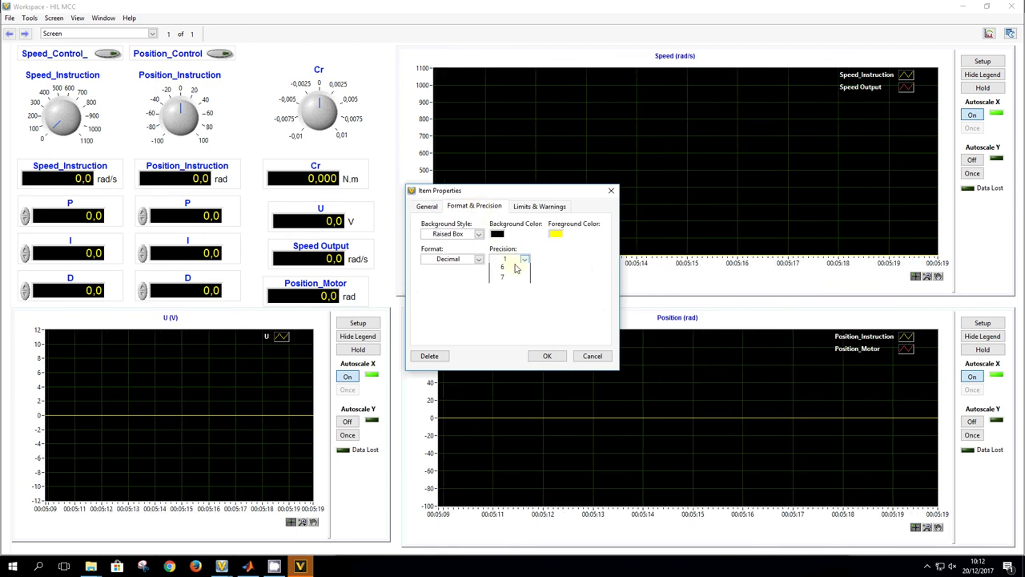
click(513, 289)
click(547, 355)
double_click(122, 240)
click(477, 206)
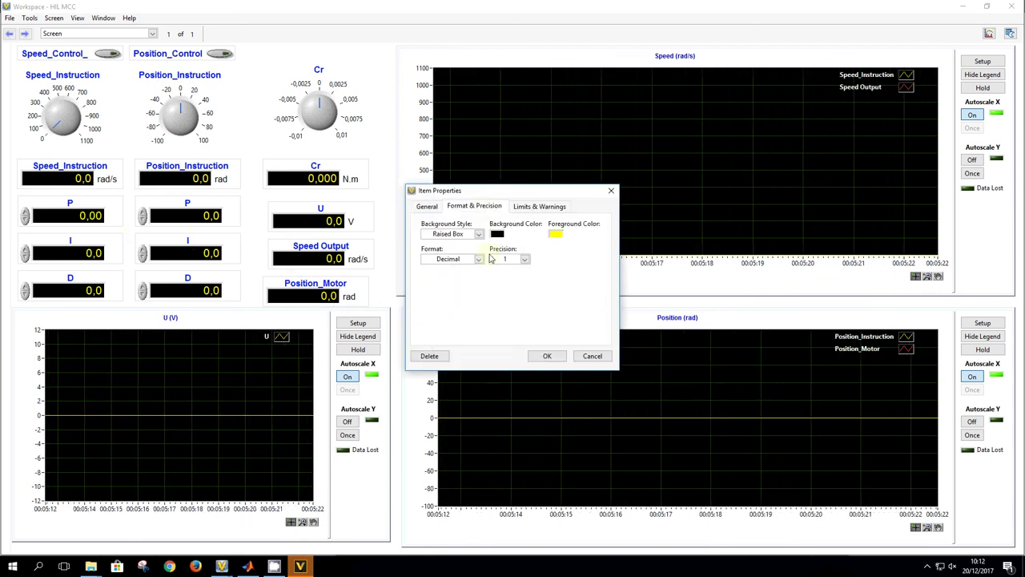
click(525, 259)
click(513, 289)
click(547, 355)
double_click(112, 277)
click(481, 207)
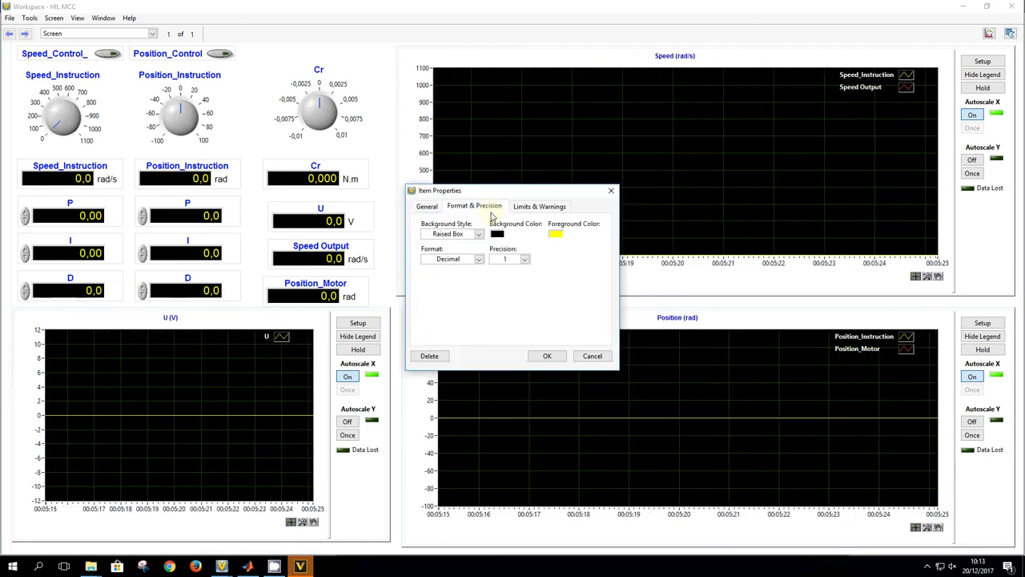
click(513, 284)
click(547, 355)
Set the P, I and D controls under Position_Instruction to a display precision of 2
double_click(196, 215)
click(490, 208)
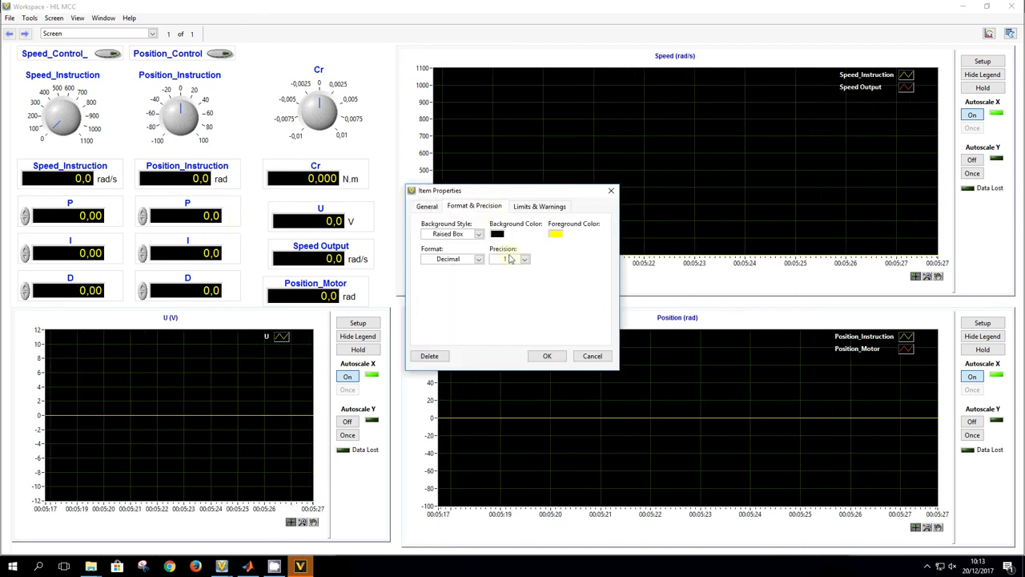
click(513, 289)
click(547, 356)
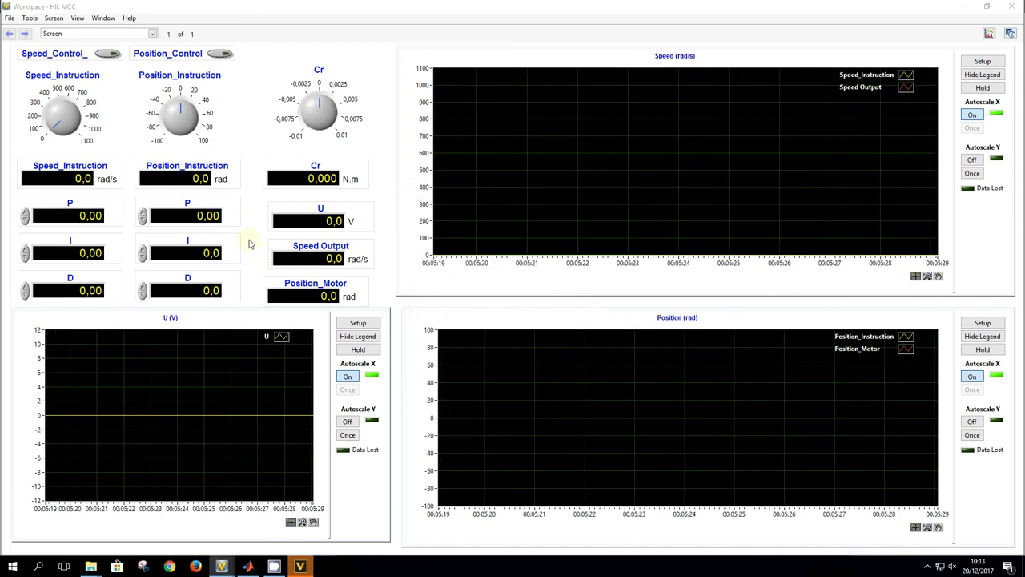
double_click(209, 253)
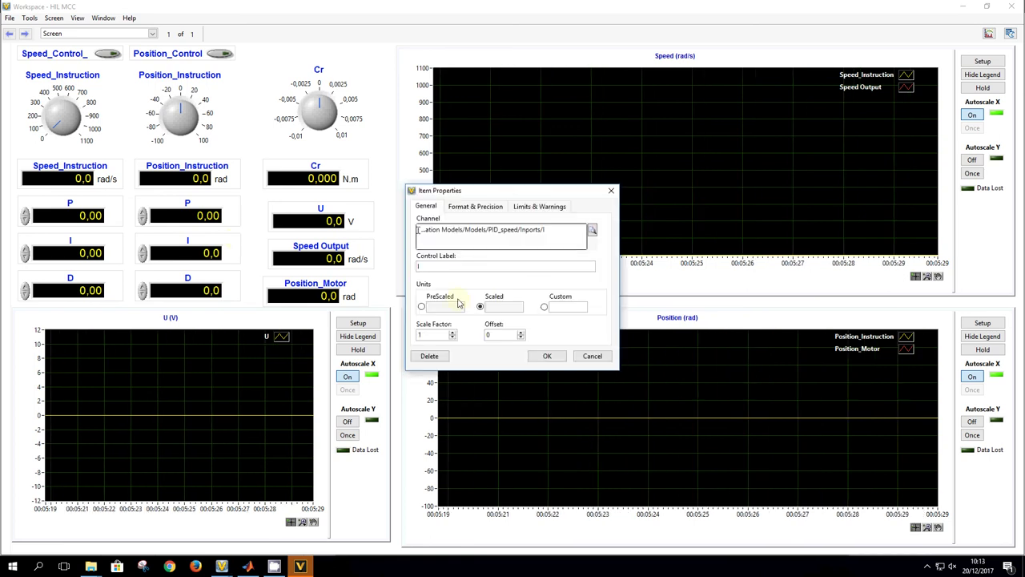
click(475, 207)
click(513, 288)
click(547, 356)
double_click(225, 289)
click(476, 207)
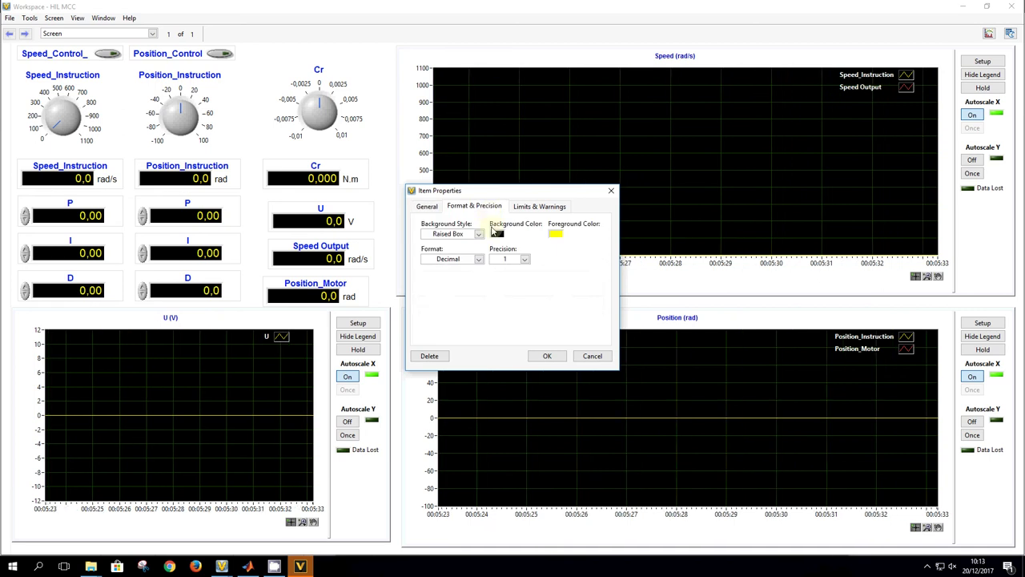
click(548, 360)
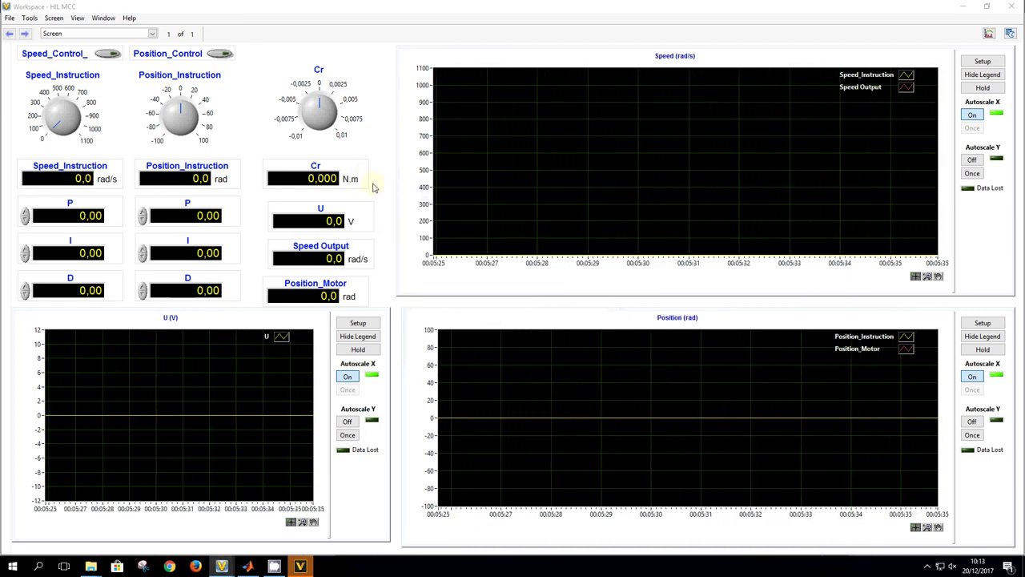
Set the U, Speed Output and Position_Motor indicators to a display precision of 2
double_click(364, 217)
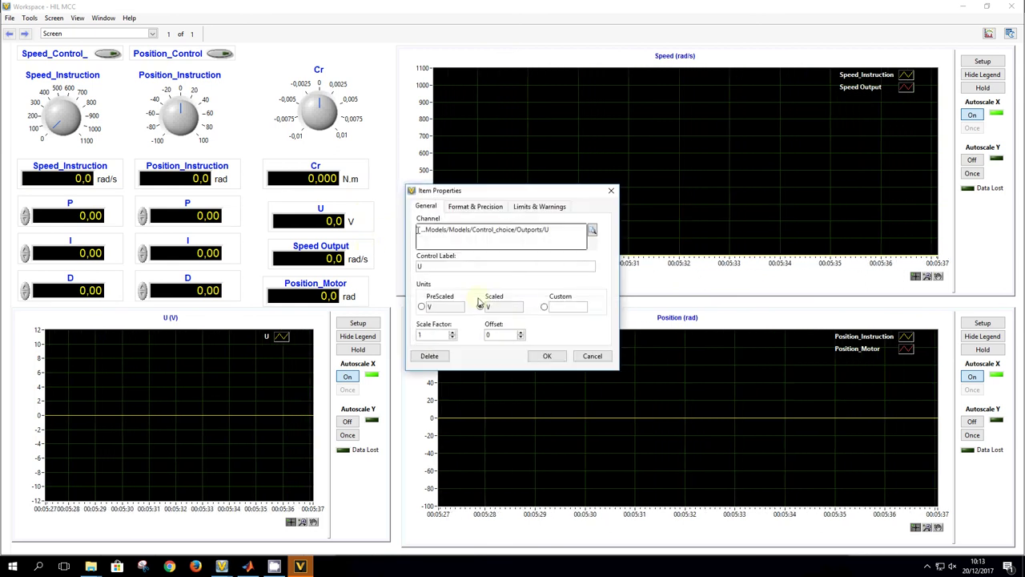
click(484, 208)
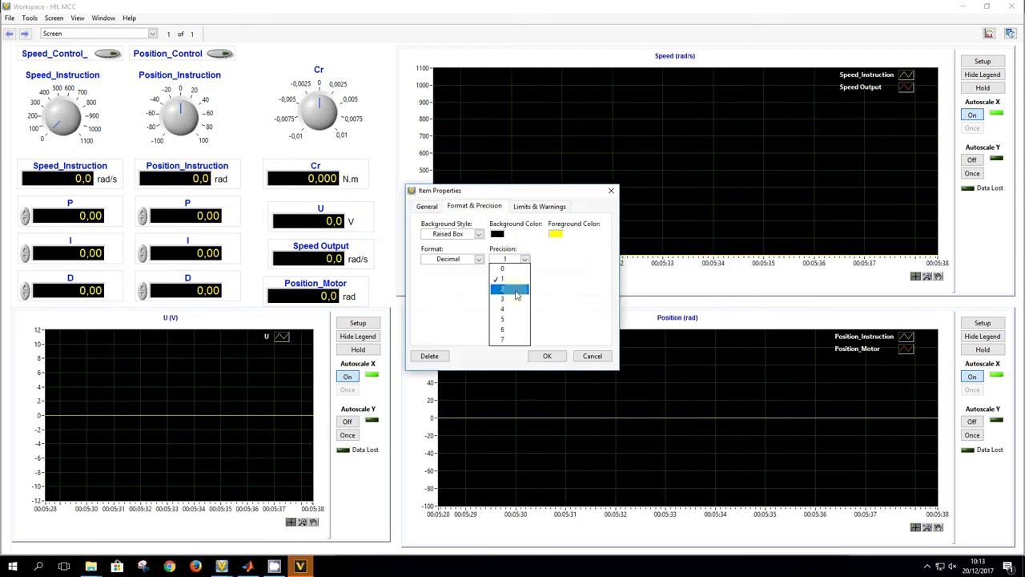
click(543, 356)
double_click(356, 258)
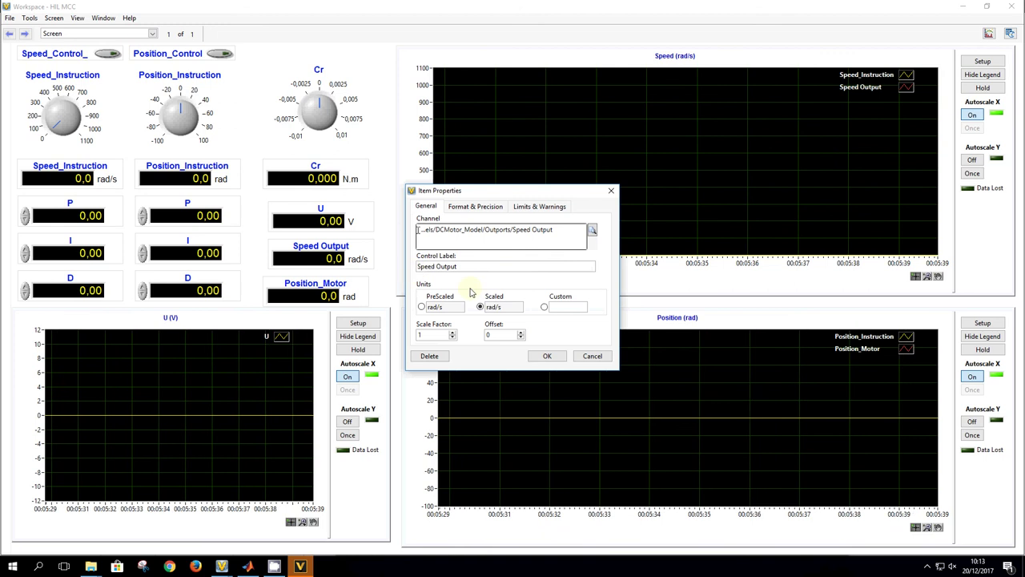
click(485, 207)
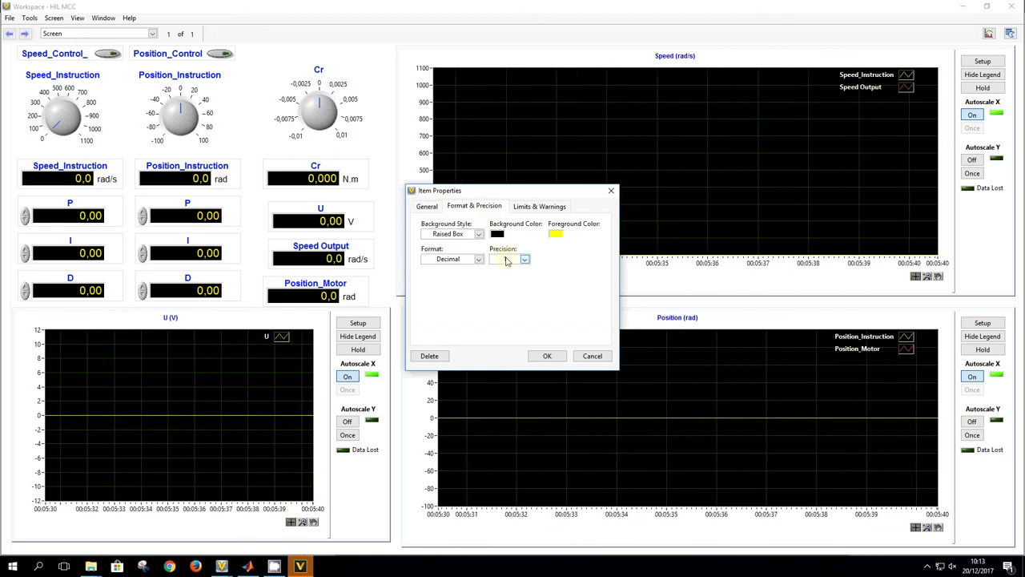
click(543, 355)
double_click(329, 295)
click(481, 206)
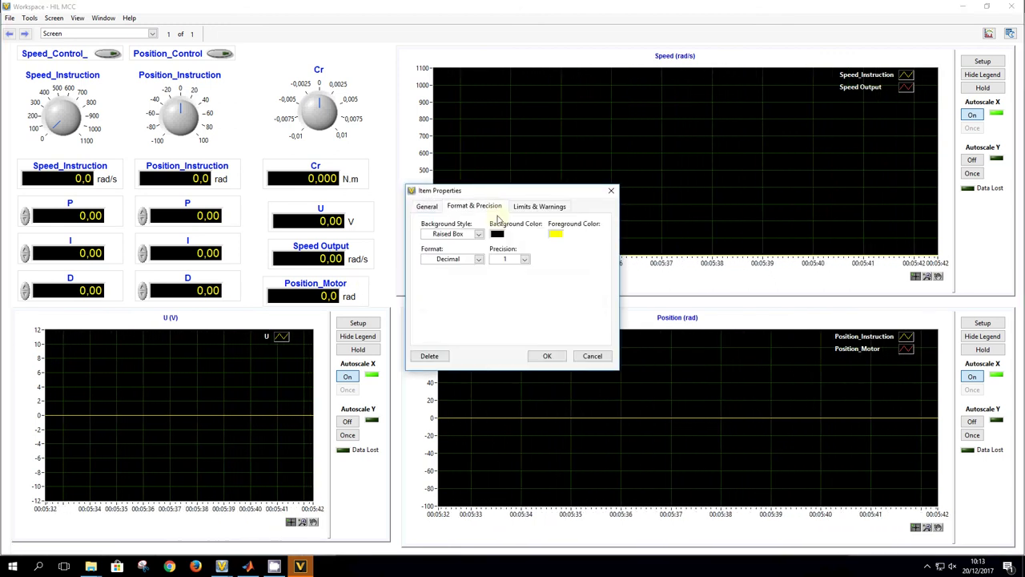
click(547, 355)
Set the speed controller's P gain to 0,02 and its I gain to 50
click(80, 216)
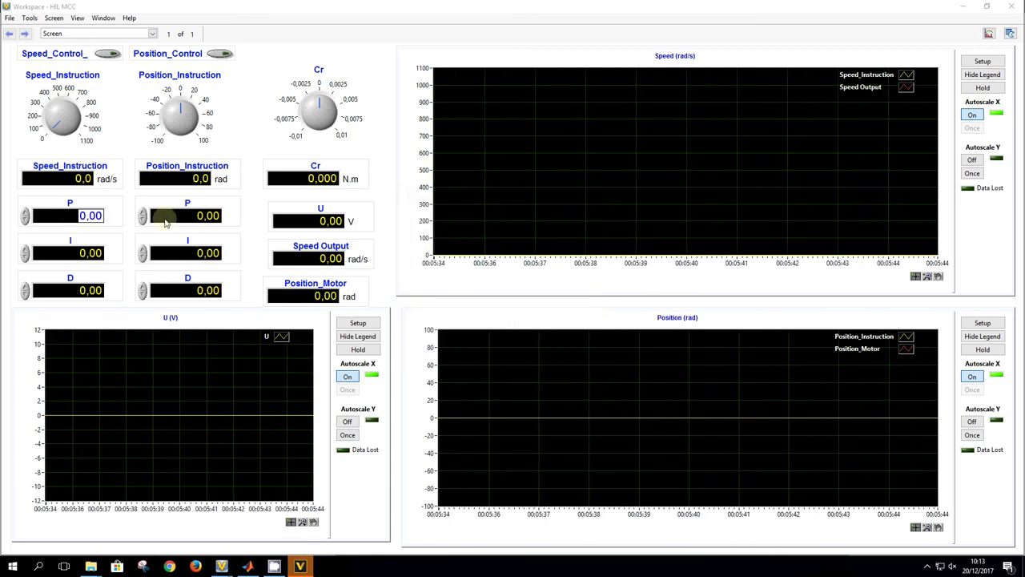
key(BackSpace)
key(BackSpace)
key(BackSpace)
key(BackSpace)
text(0,02)
click(80, 253)
drag(80, 253, 164, 253)
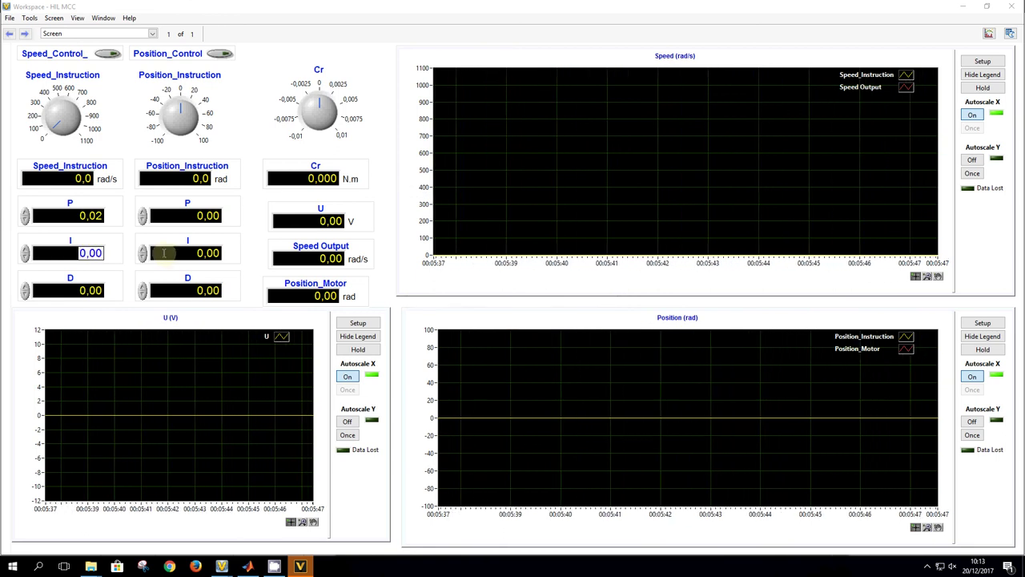
text(50)
key(Tab)
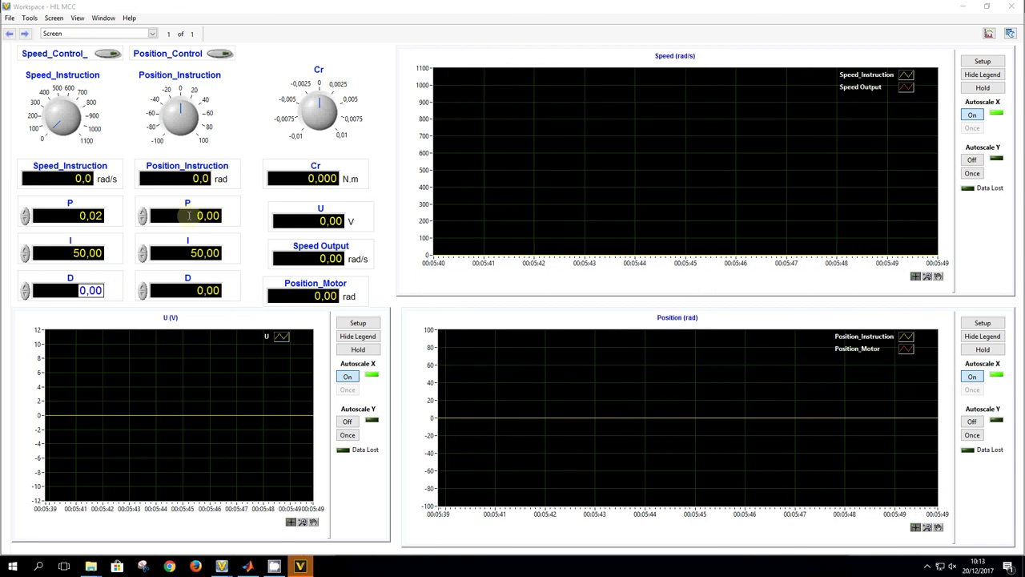
Set the position controller's gains to P 0,5, I 2 and D 1
drag(189, 215, 248, 218)
text(0,5)
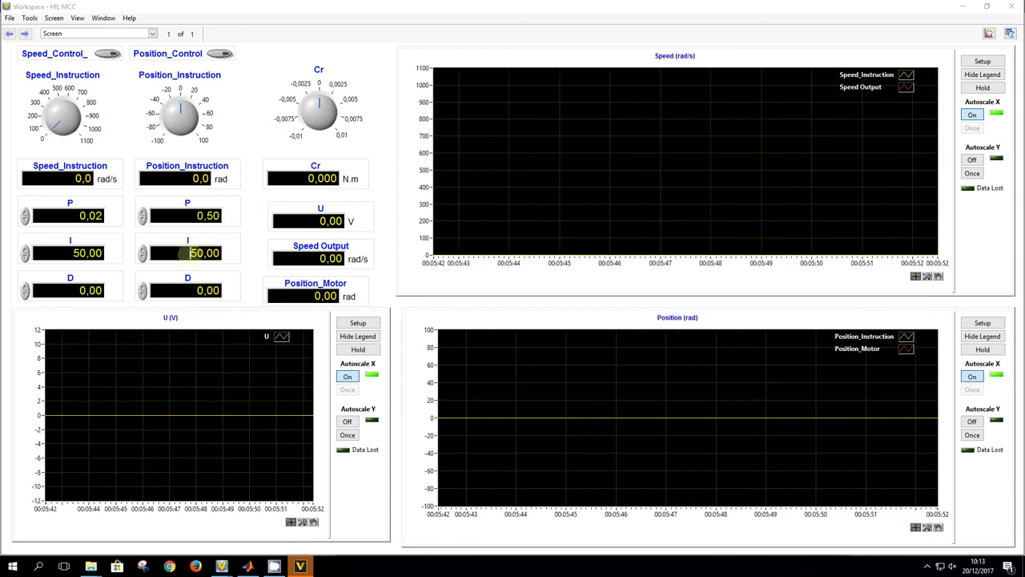
drag(176, 253, 251, 254)
text(2,0)
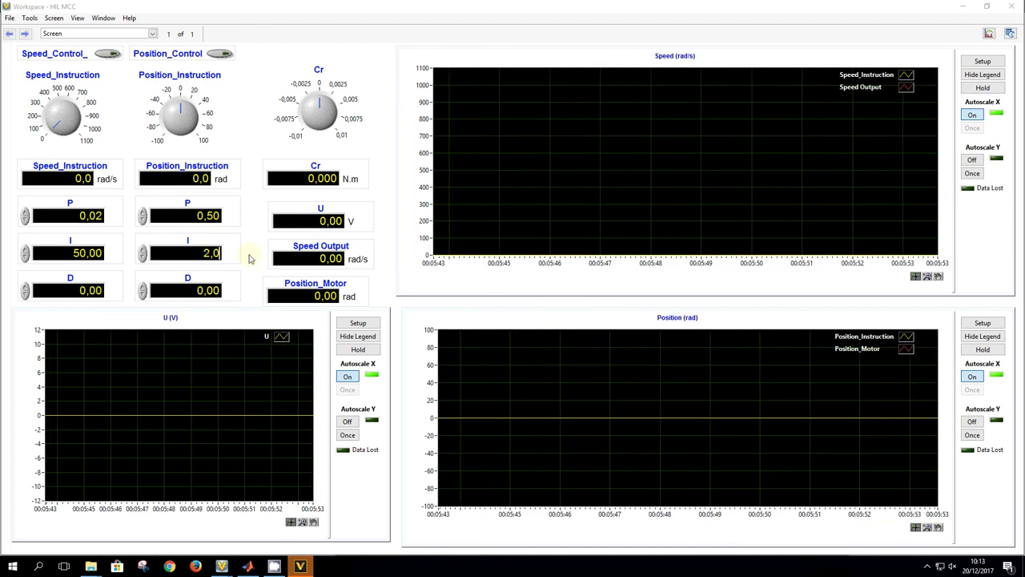
key(Tab)
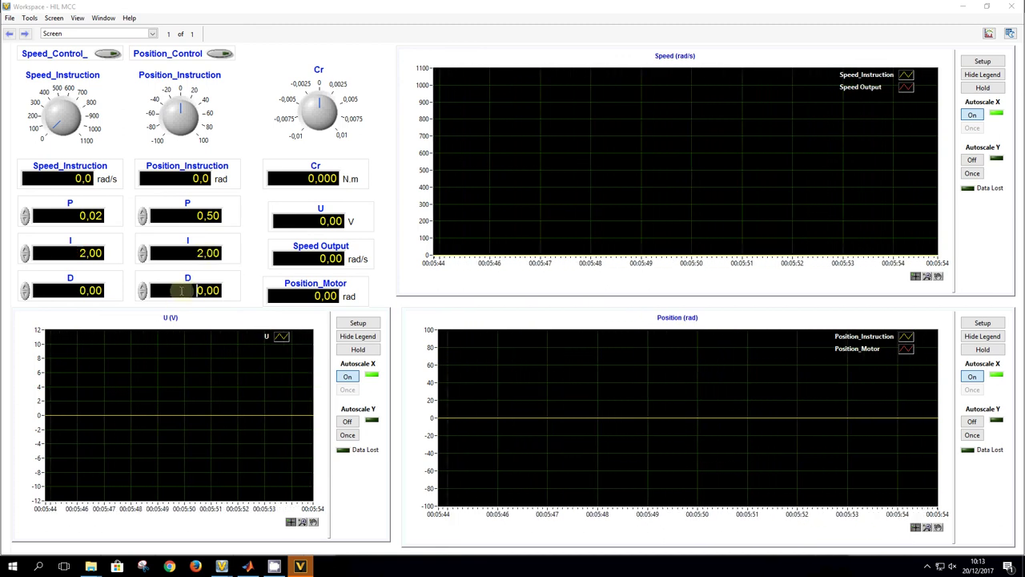
text(1)
key(Return)
Test position control by enabling it, turning the Position_Instruction dial to about 13,9 rad, and disabling it again
click(220, 53)
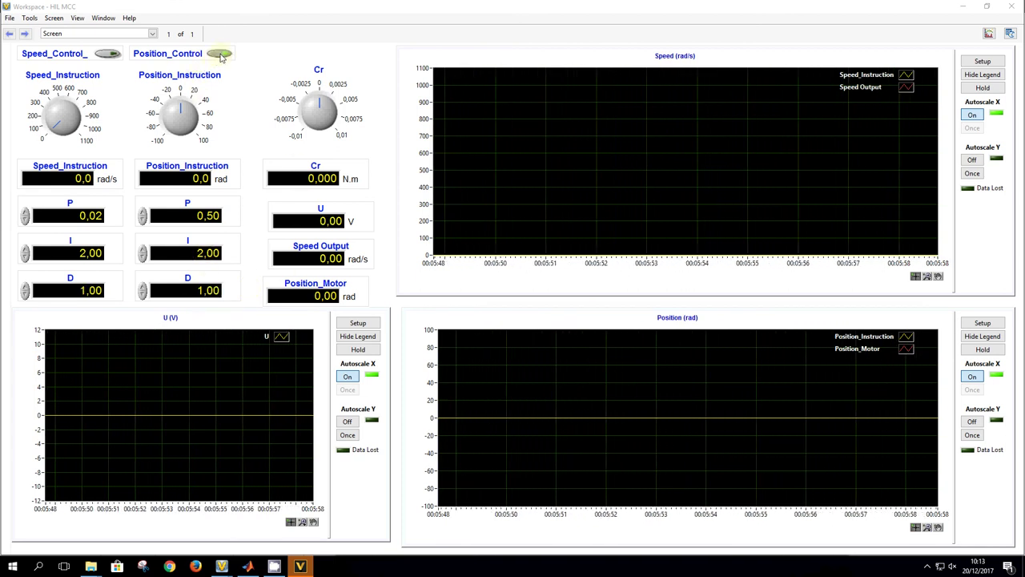
mouse_move(181, 107)
mouse_down()
mouse_move(189, 123)
mouse_move(178, 115)
mouse_up()
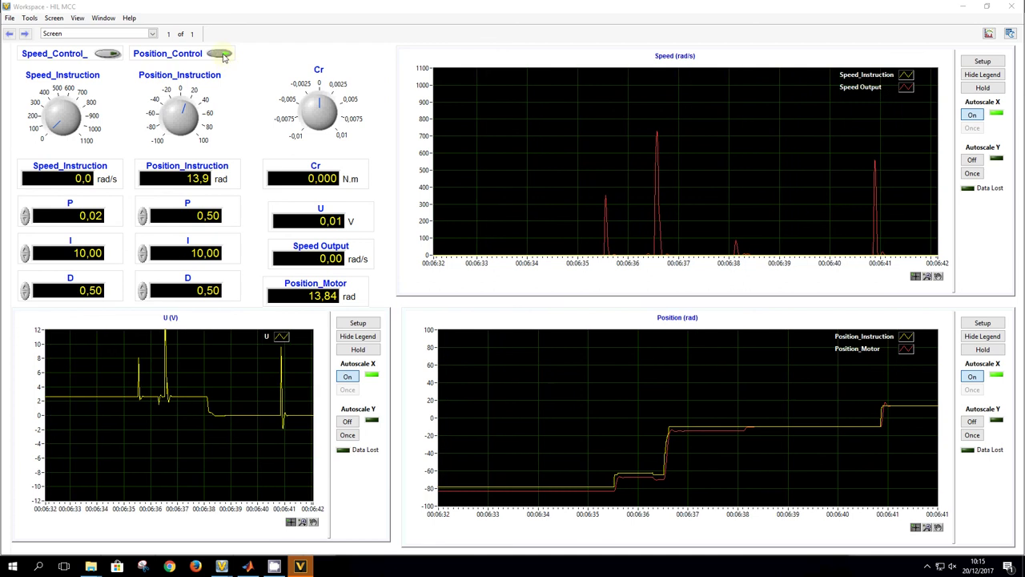
click(222, 55)
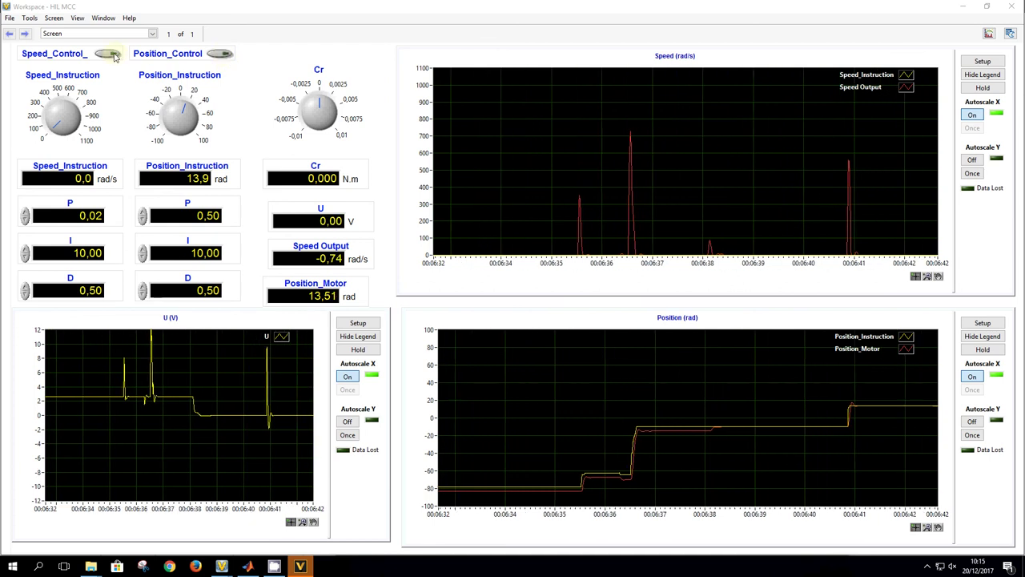
Enable Speed_Control and vary the Speed_Instruction dial, ending at about 701 rad/s
click(108, 54)
mouse_move(68, 125)
mouse_down()
mouse_move(58, 120)
mouse_move(72, 116)
mouse_move(55, 116)
mouse_up()
double_click(55, 116)
drag(601, 189, 559, 182)
click(607, 190)
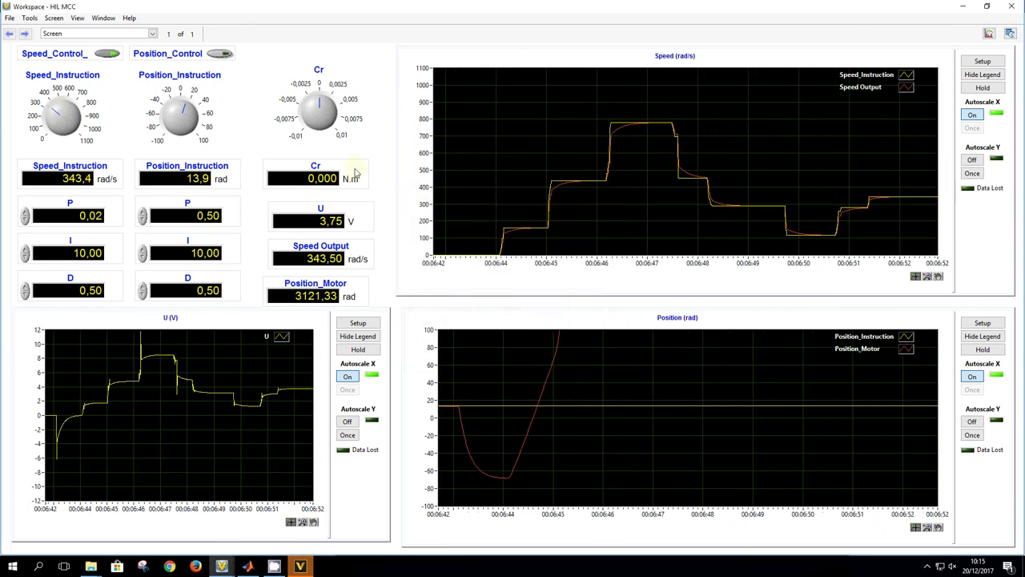
drag(59, 118, 72, 110)
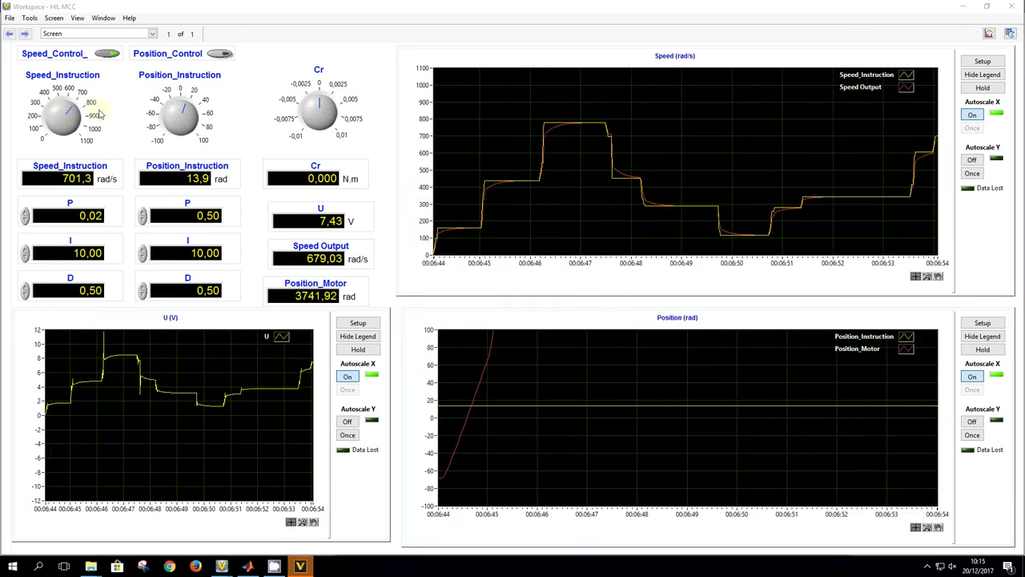
Apply a load torque of about 0,005 N.m with the Cr dial and readjust it to about 0,004 N.m
drag(316, 109, 328, 110)
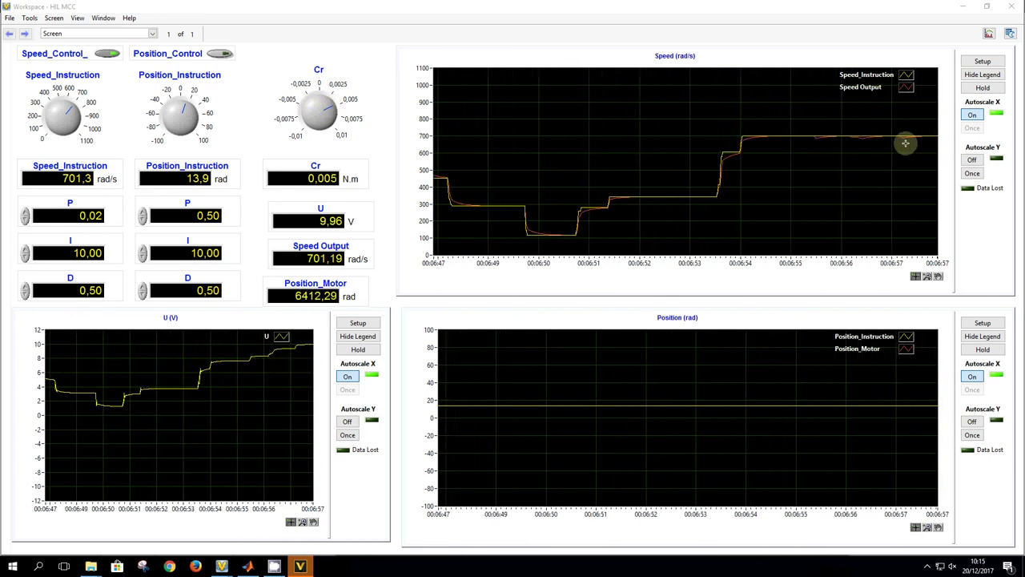
mouse_move(327, 111)
mouse_down()
mouse_move(333, 118)
mouse_move(330, 108)
mouse_up()
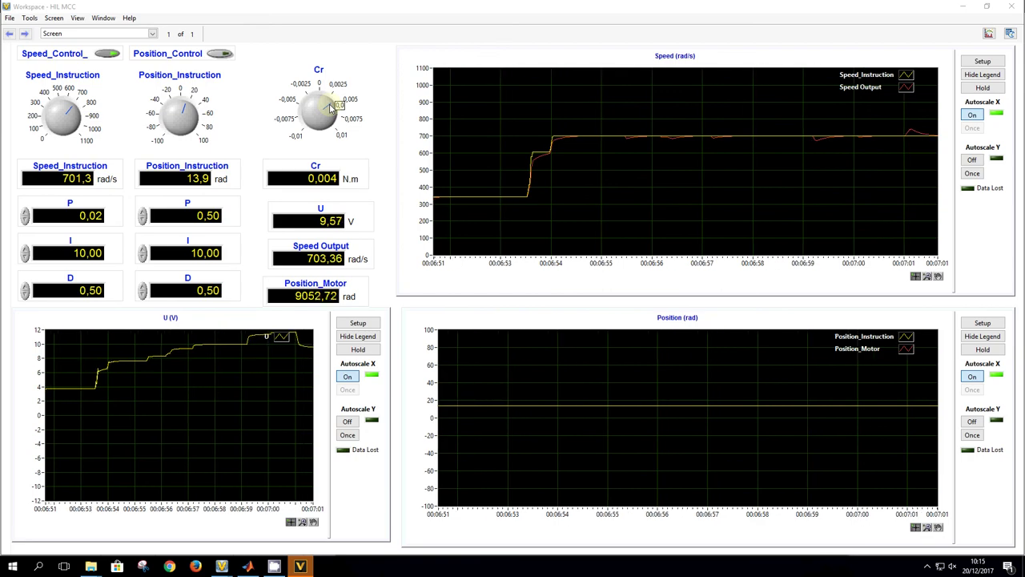